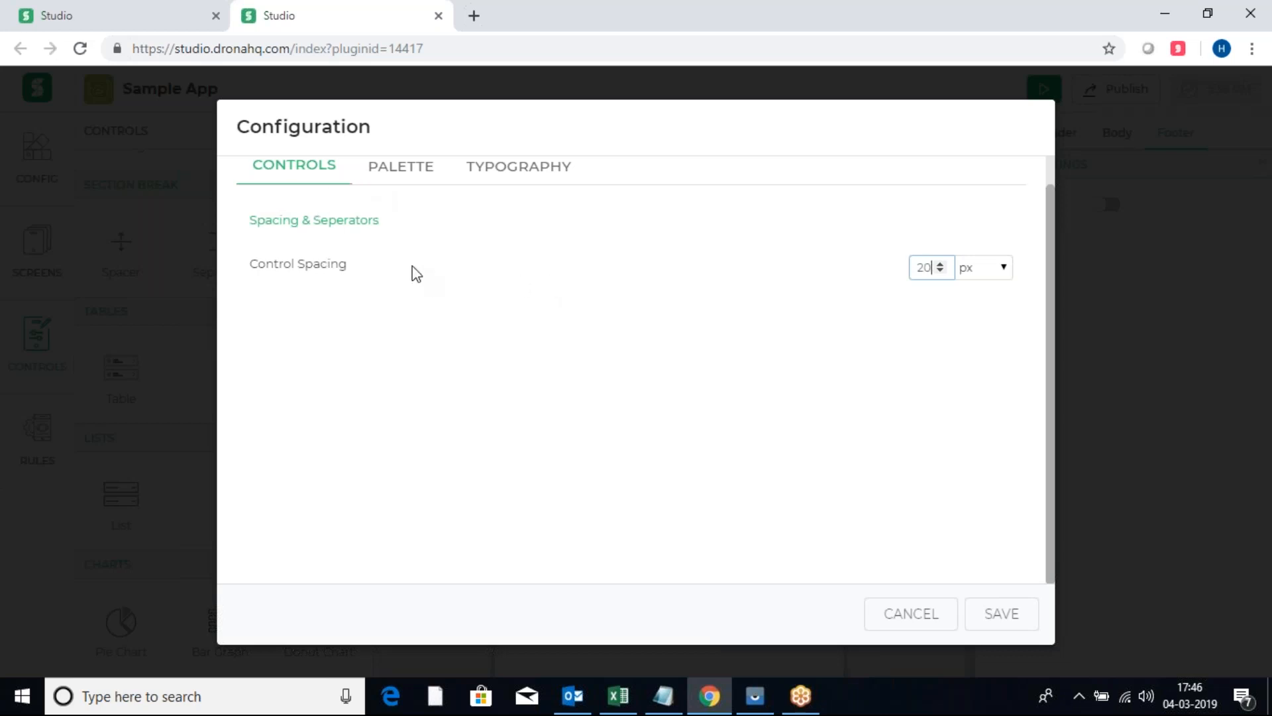
# Review the palette colours and font family options in the configuration, and close it without saving
pyautogui.click(405, 183)
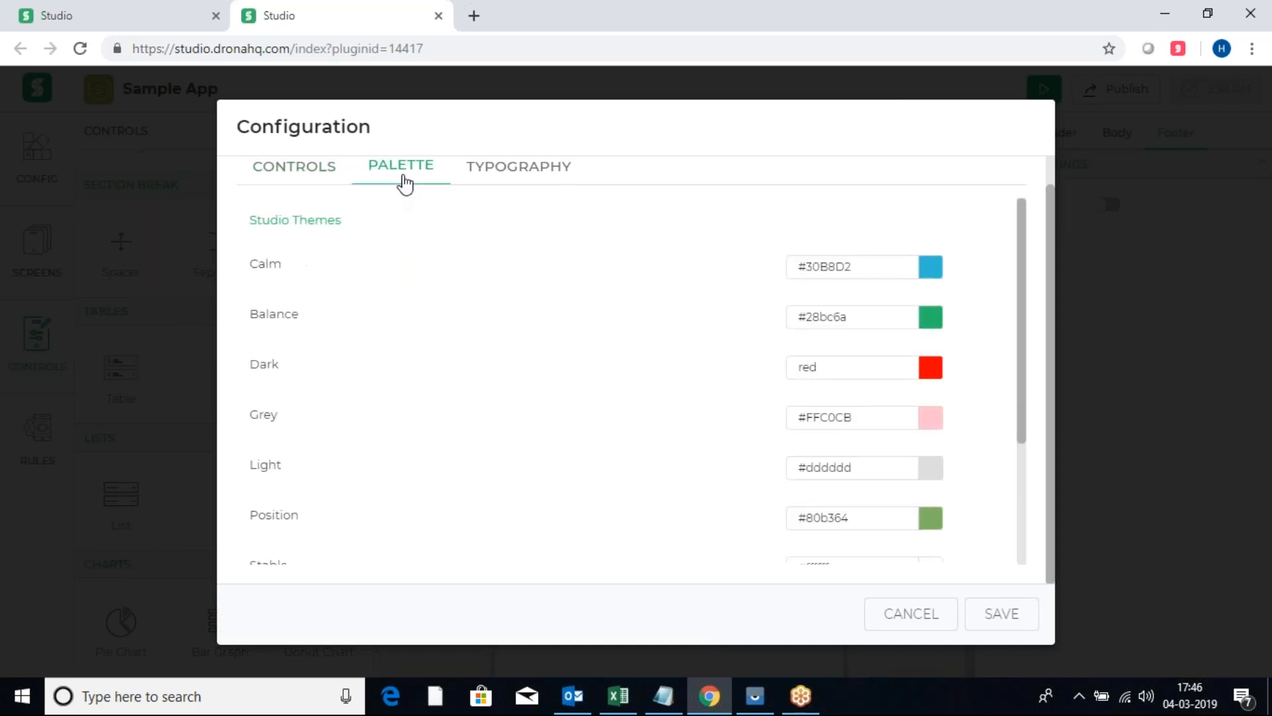
pyautogui.scroll(-3, 515, 245)
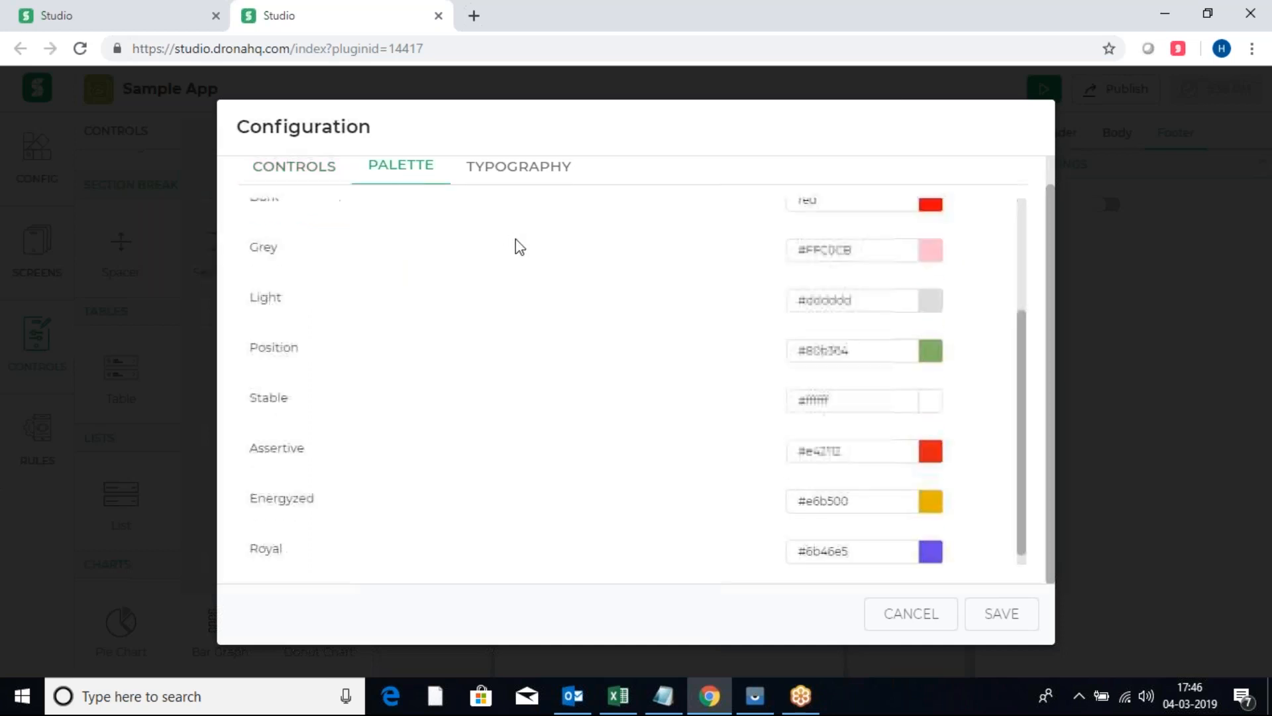
pyautogui.click(506, 174)
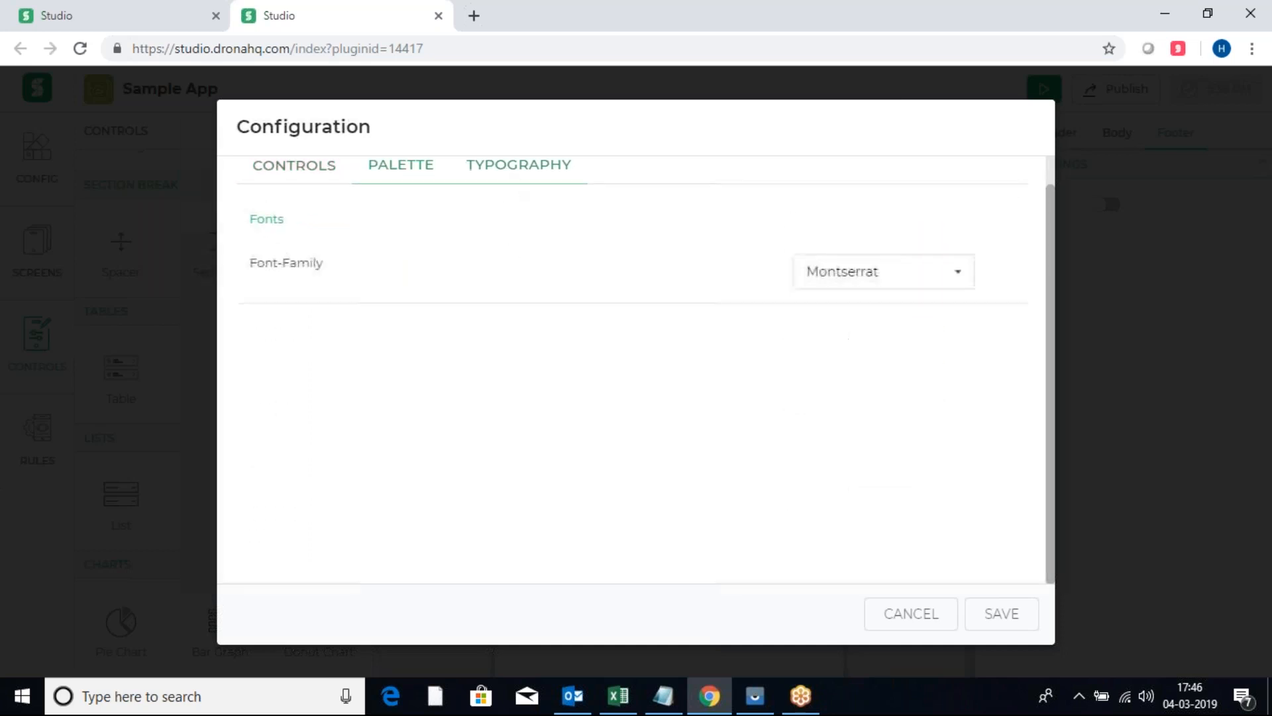
pyautogui.click(826, 275)
pyautogui.click(826, 274)
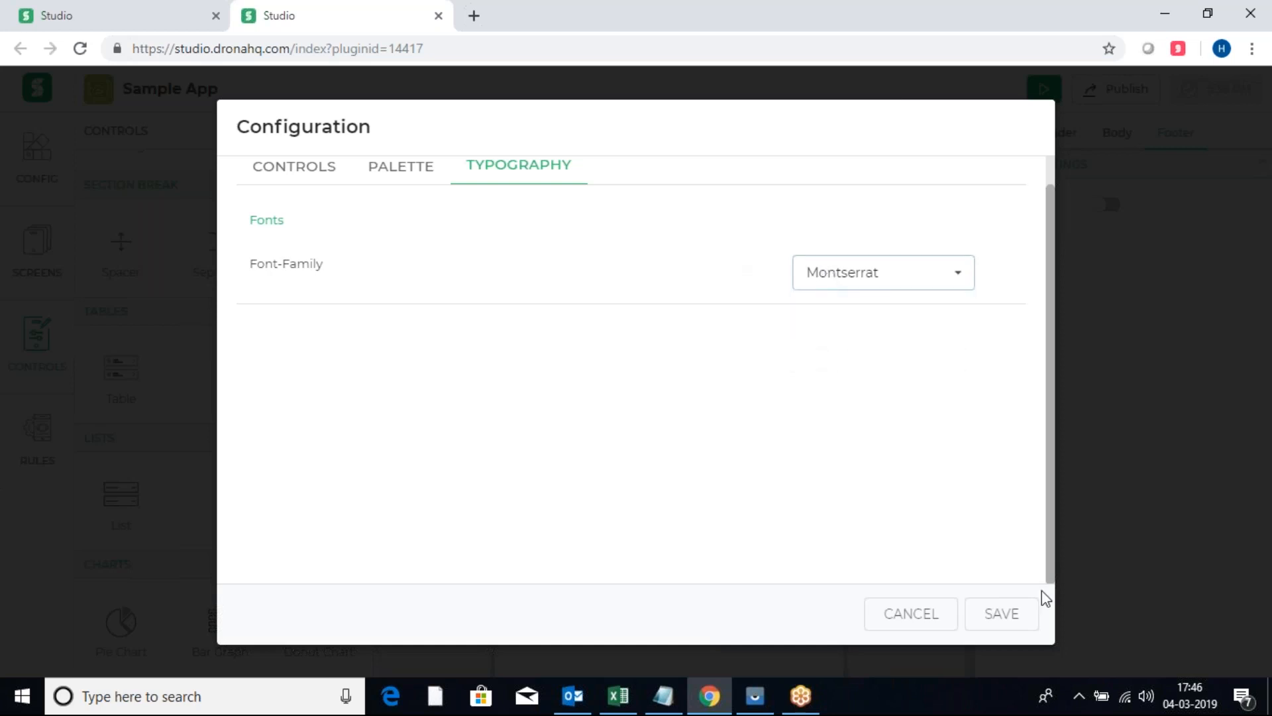
pyautogui.click(897, 618)
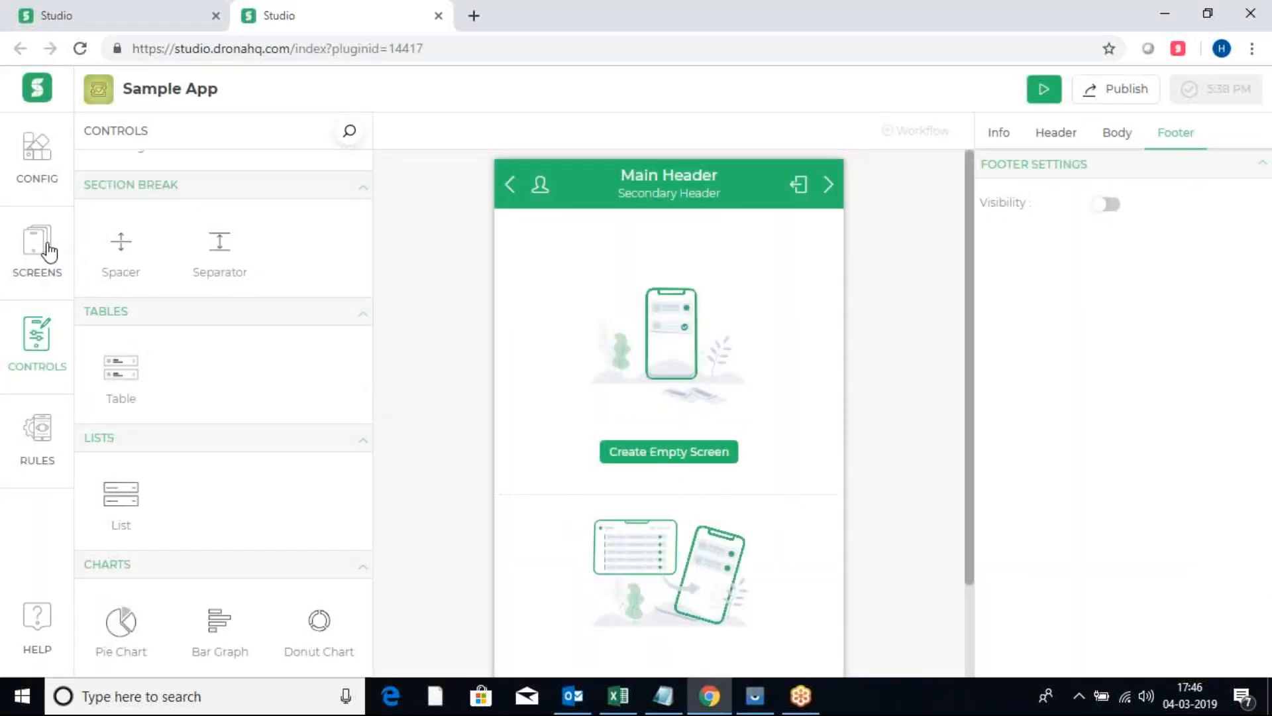
# Create a new screen of type Empty named "Sample Screen 2"
pyautogui.click(49, 251)
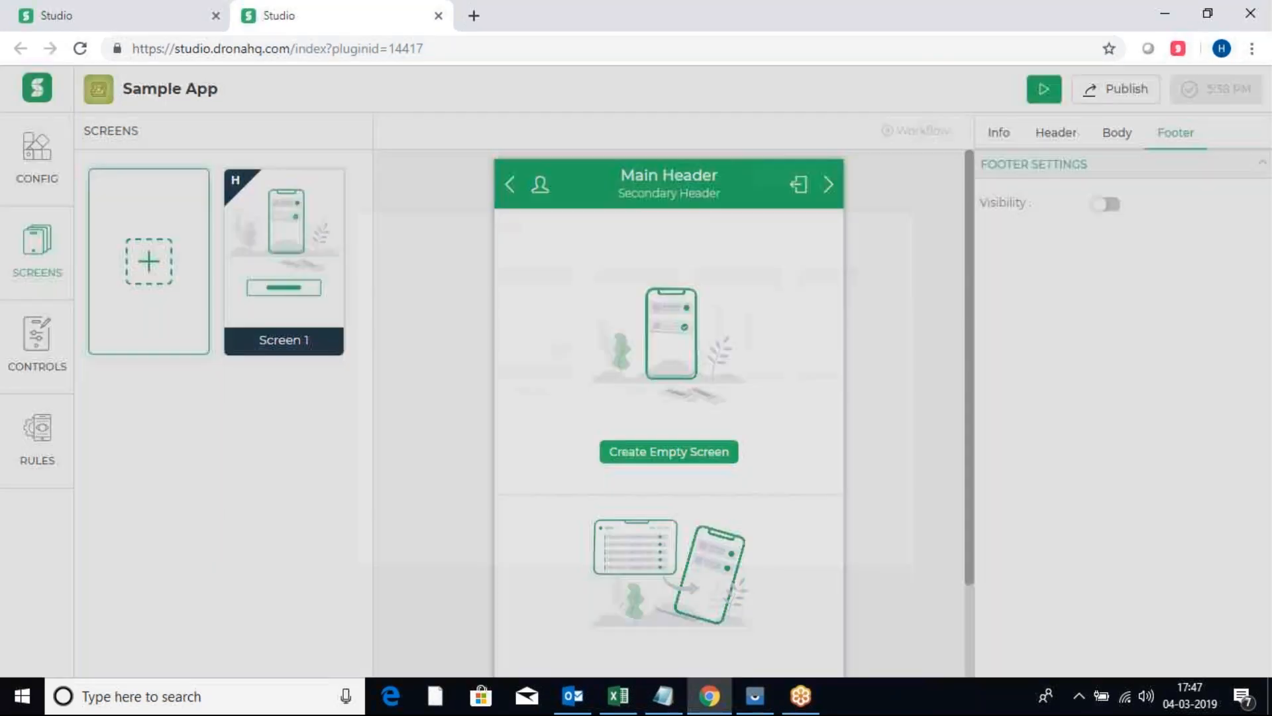
pyautogui.click(148, 265)
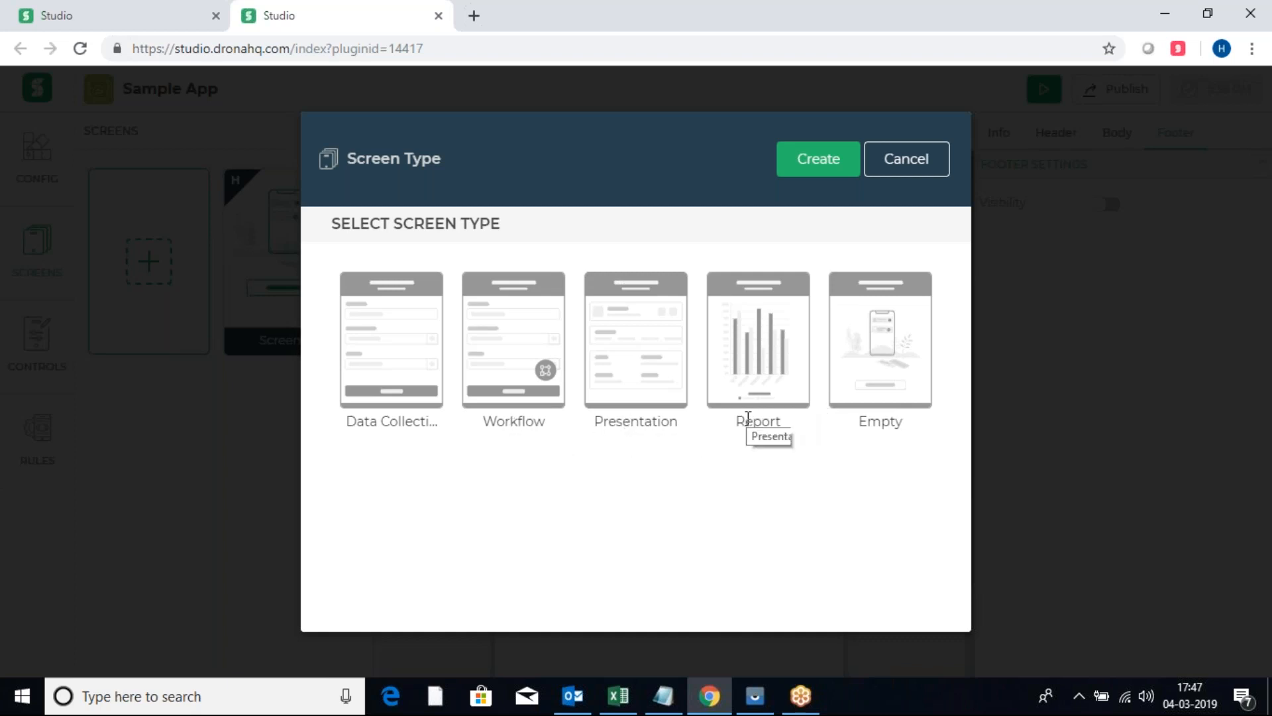
pyautogui.click(883, 403)
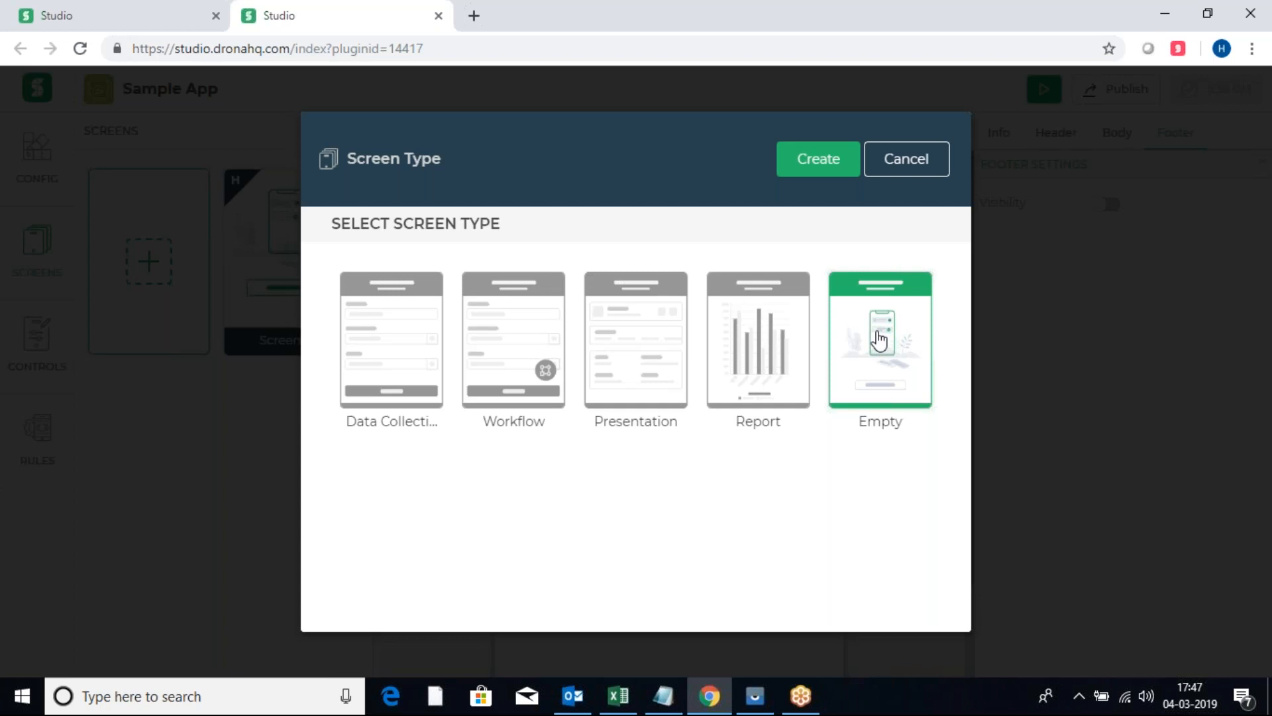
pyautogui.click(871, 342)
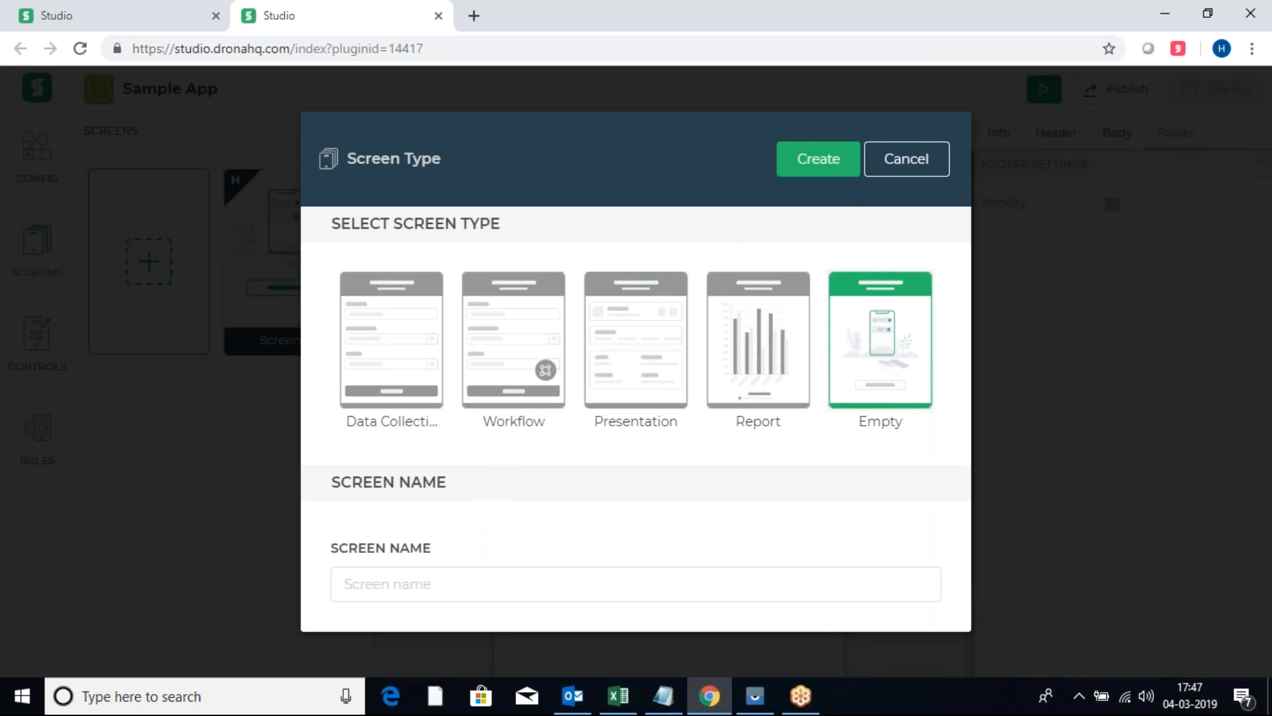
pyautogui.click(800, 169)
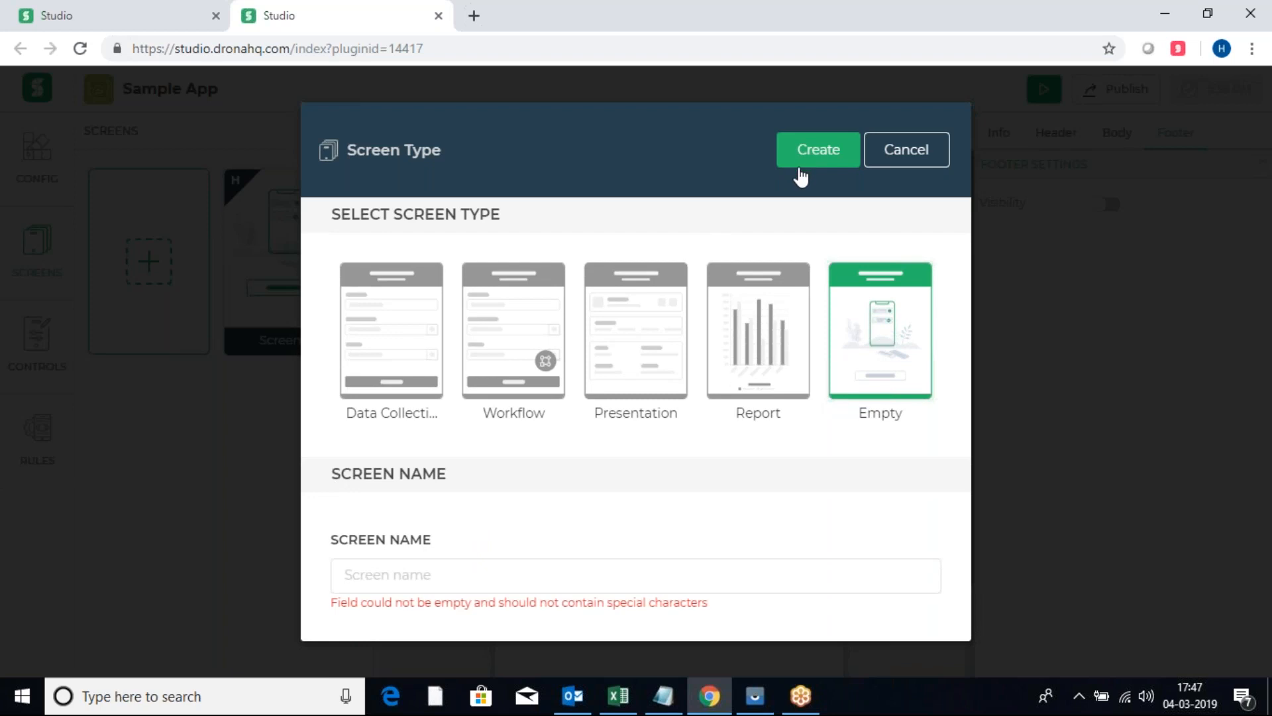
pyautogui.click(368, 569)
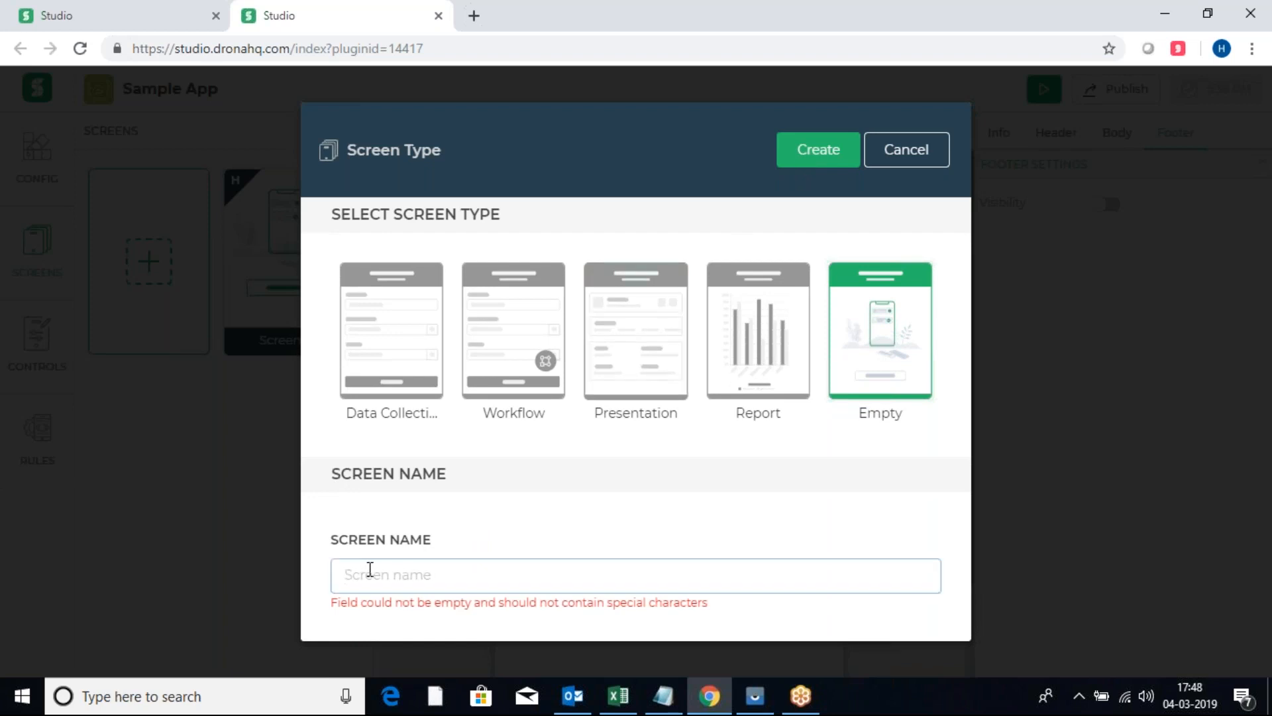
pyautogui.write('Sample Scre')
pyautogui.write('en')
pyautogui.press('BackSpace')
pyautogui.write('n 2')
pyautogui.click(840, 148)
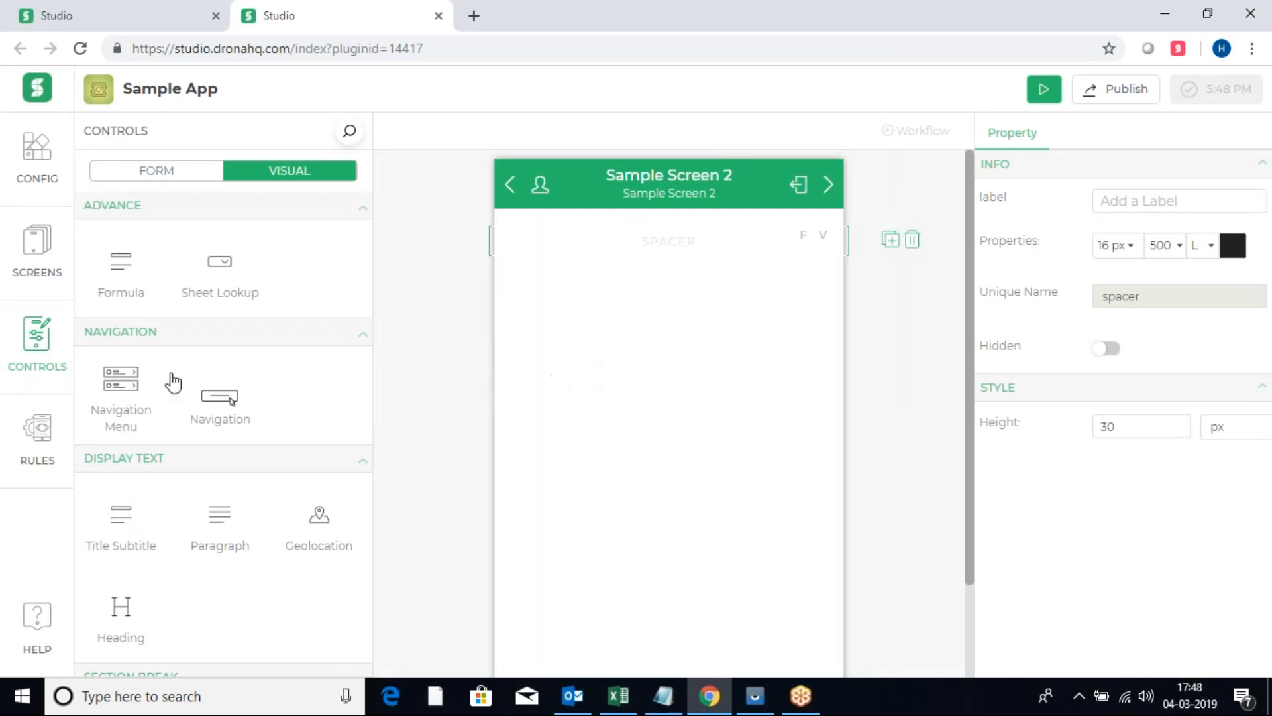
# Open Screen 1 for editing and bring up the controls that can be added to it
pyautogui.click(42, 243)
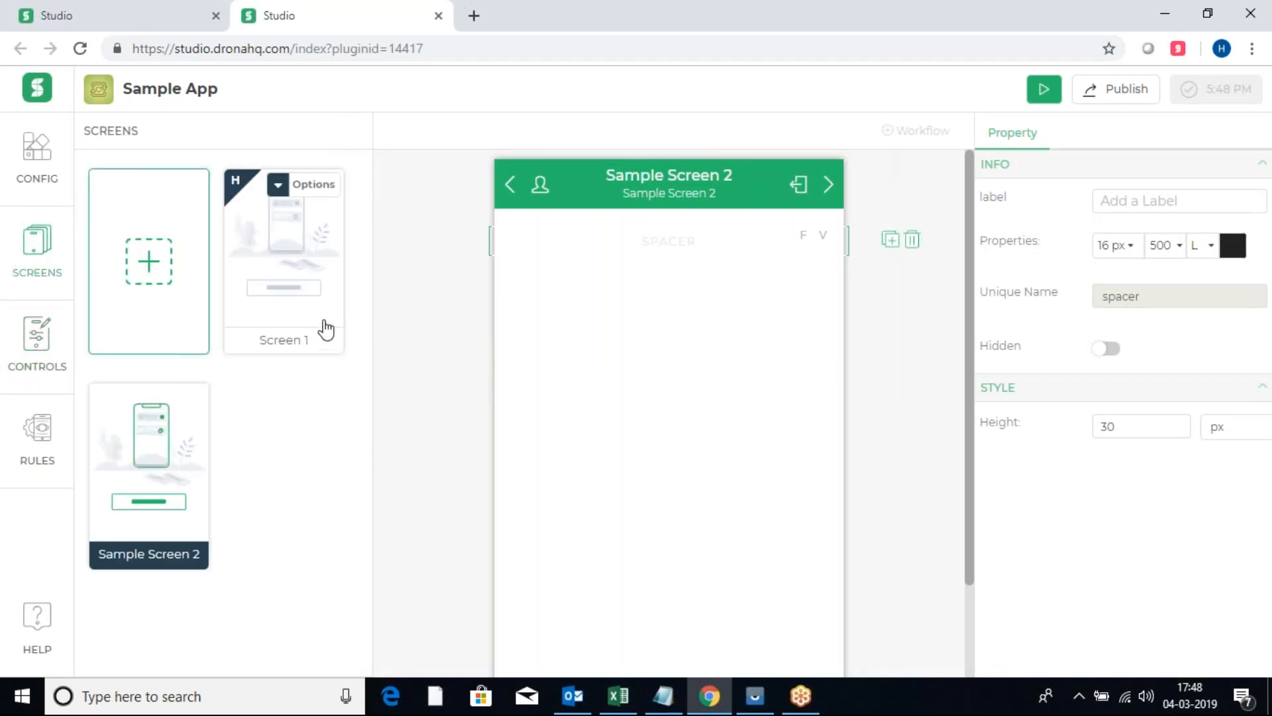
pyautogui.click(292, 285)
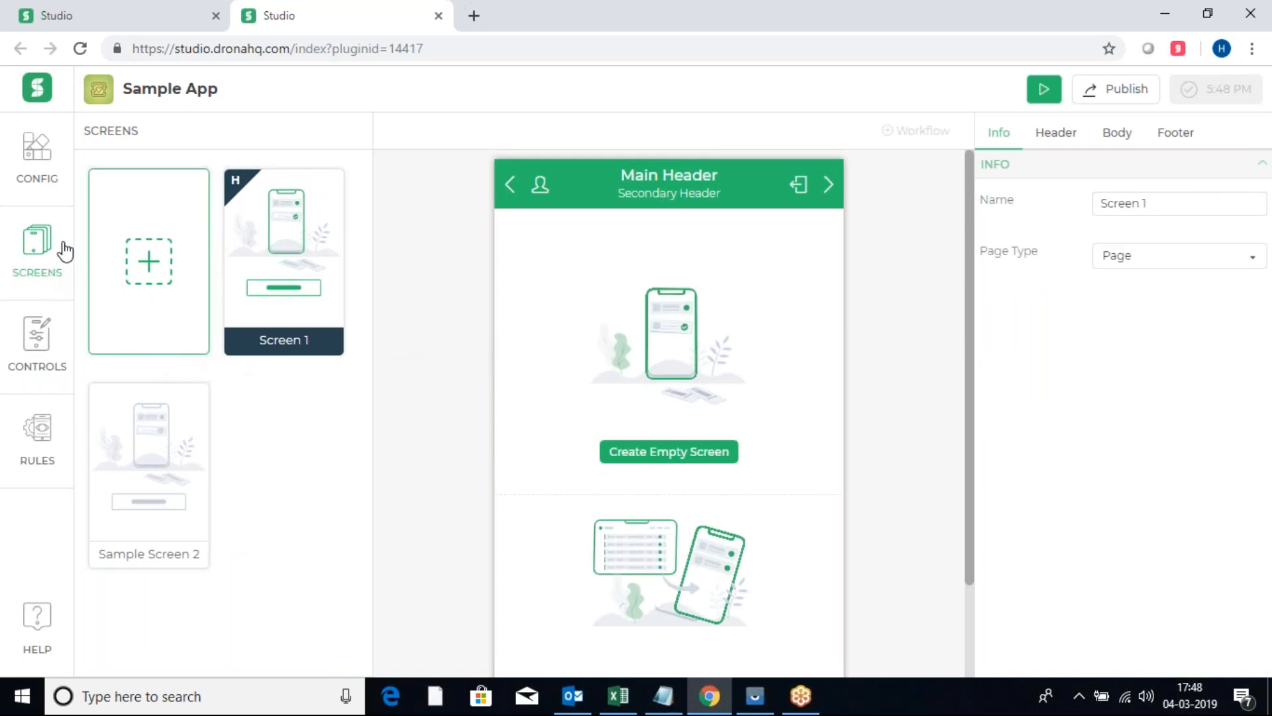
pyautogui.click(46, 350)
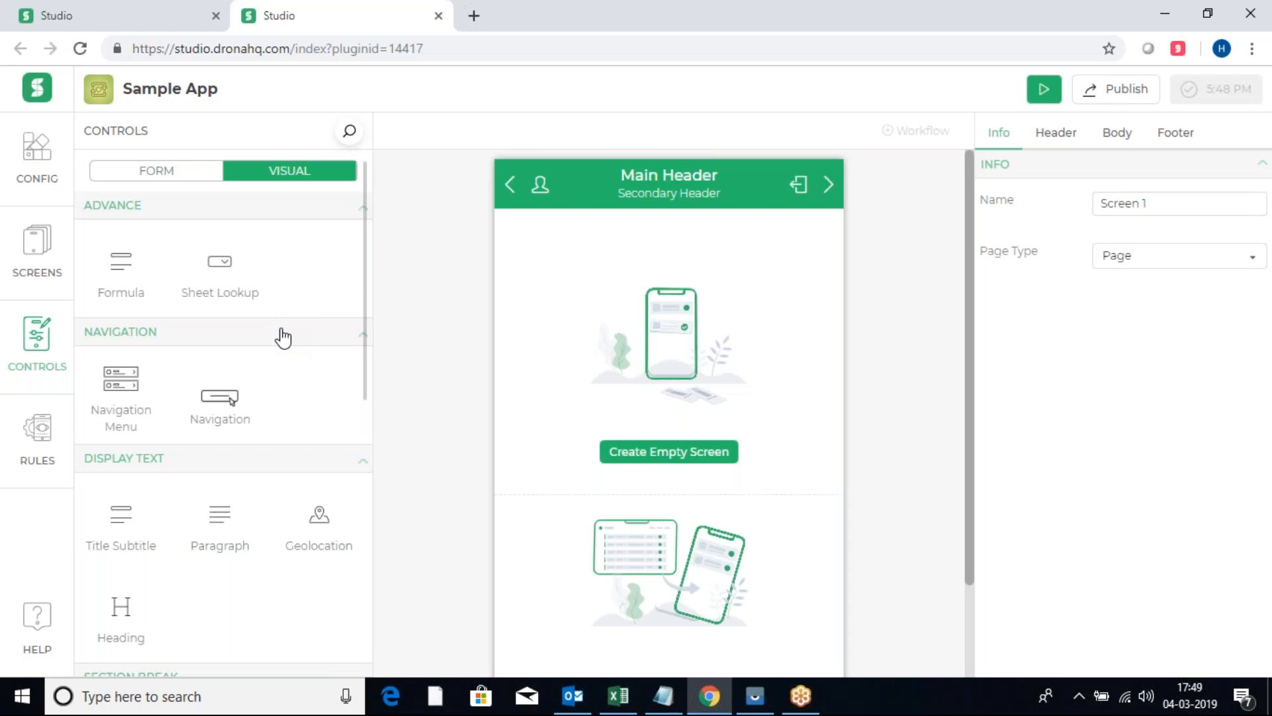
# Examine the visual controls, from the advance, navigation and display text groups through tables, lists and charts
pyautogui.scroll(-3, 284, 338)
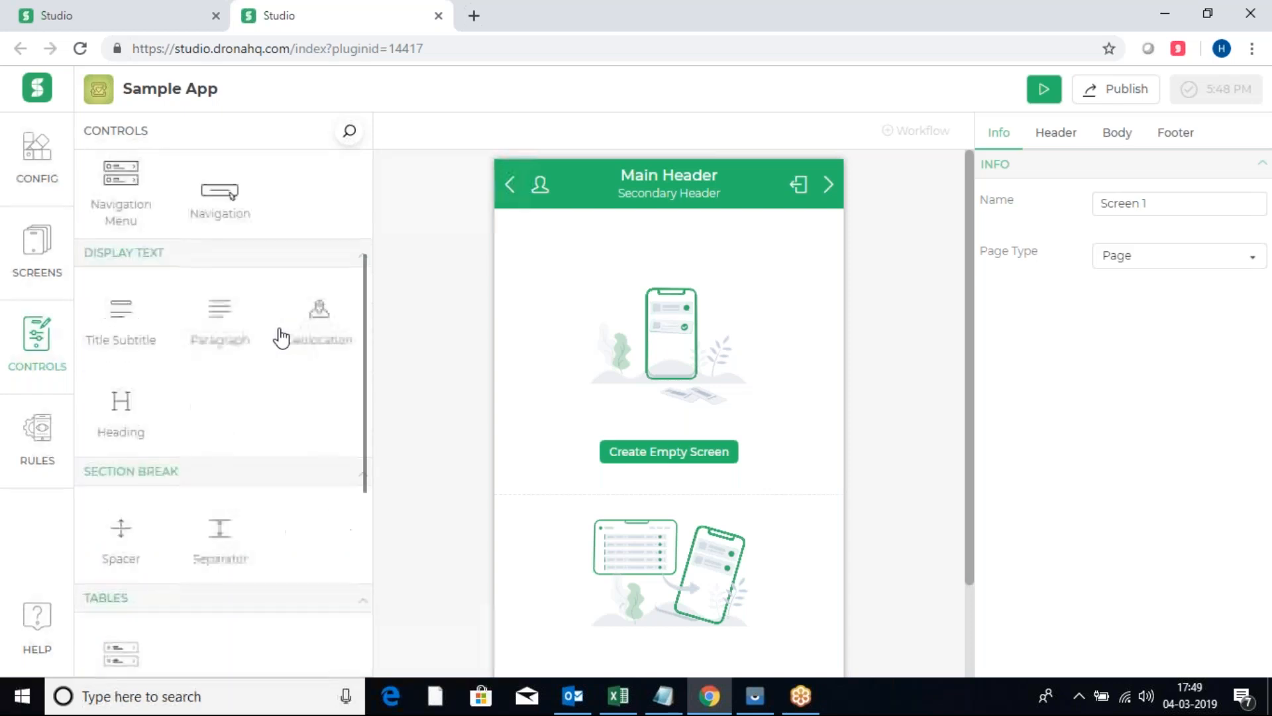
pyautogui.scroll(3, 281, 338)
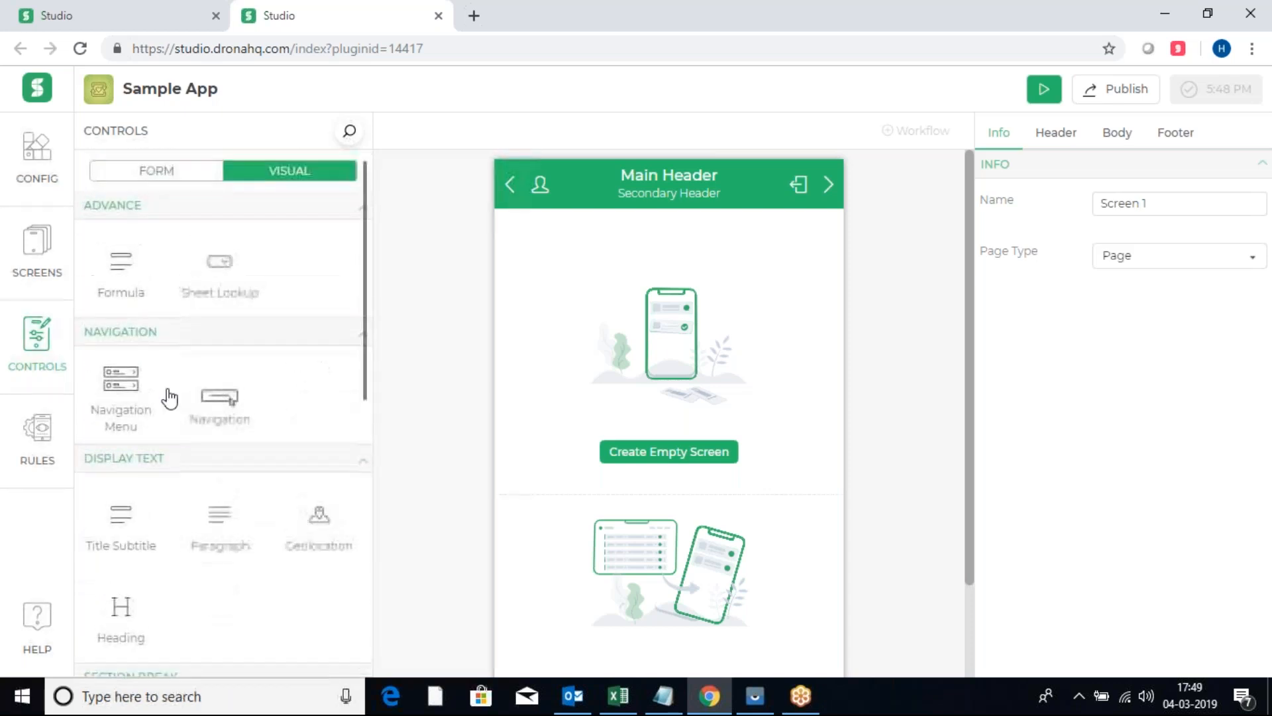
pyautogui.scroll(-3, 249, 417)
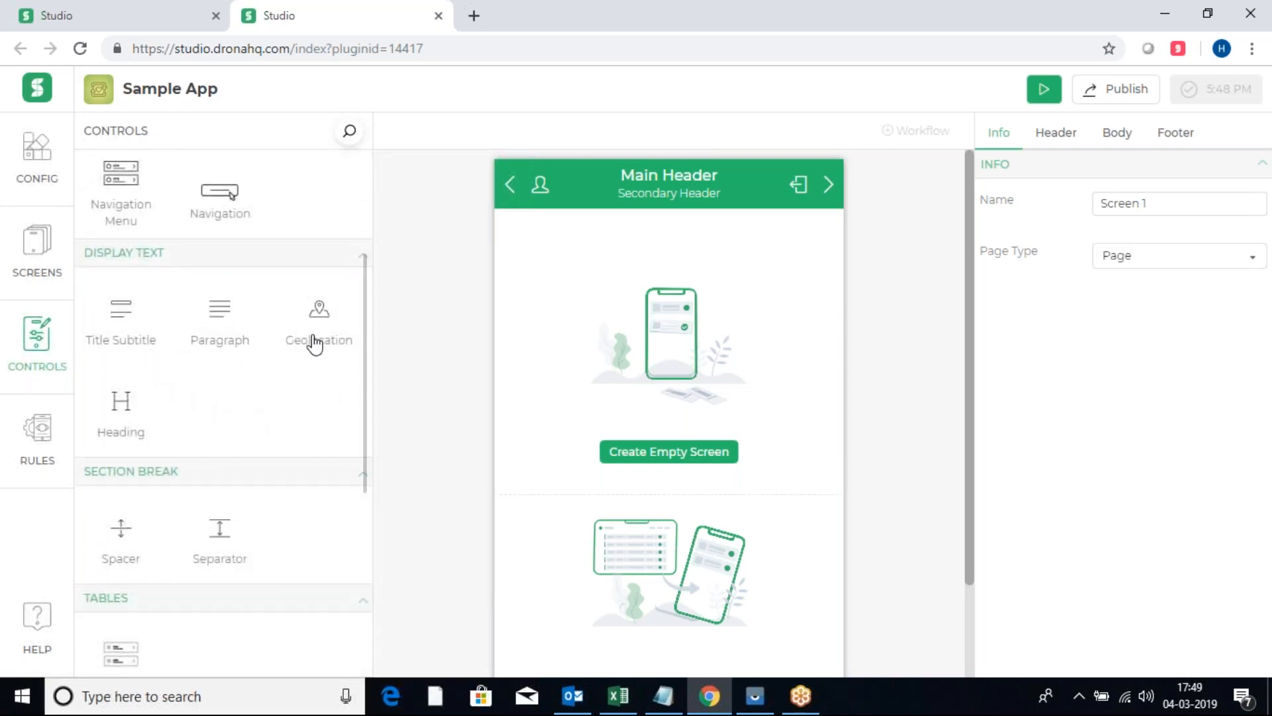
pyautogui.scroll(-1, 136, 345)
pyautogui.scroll(-3, 204, 405)
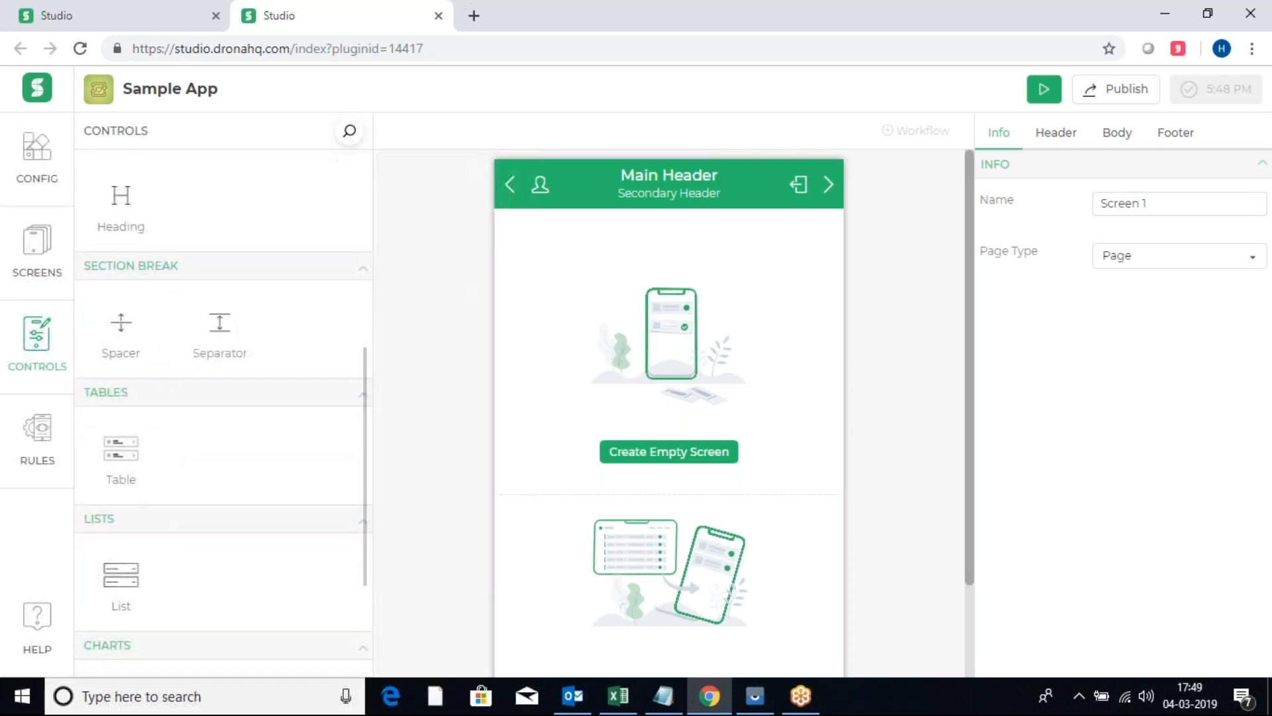
pyautogui.scroll(-2, 156, 397)
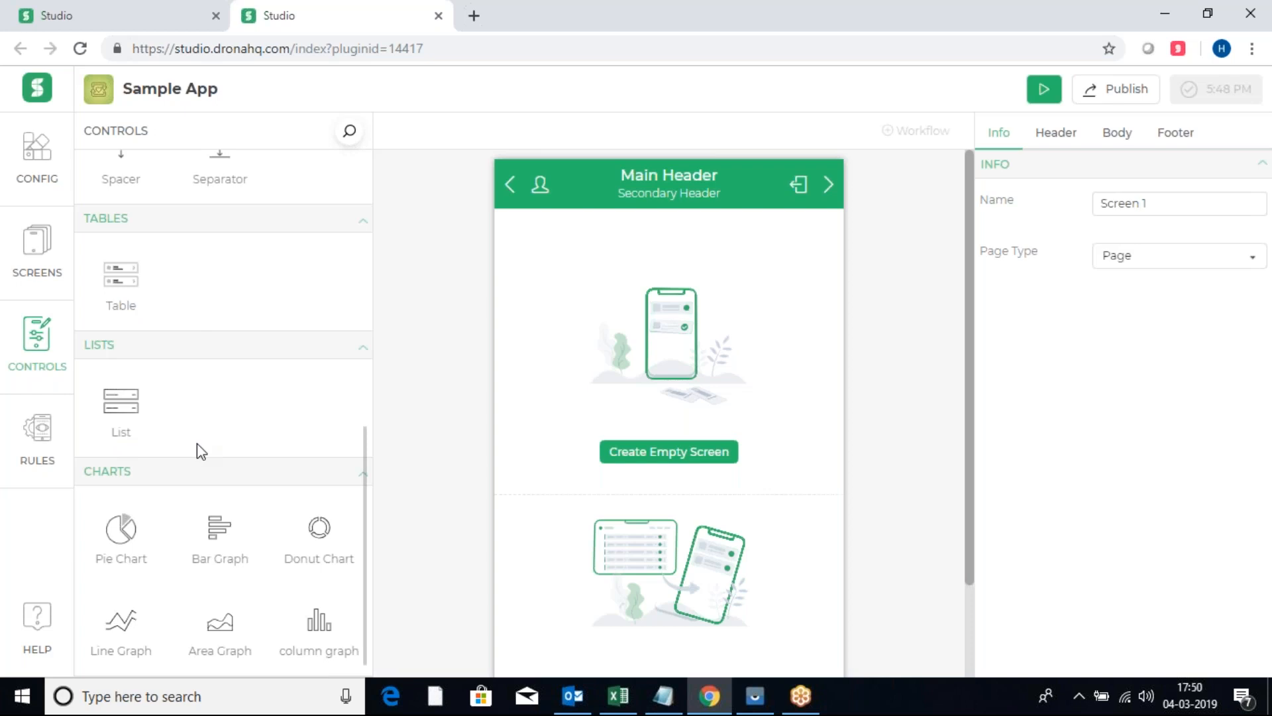
pyautogui.scroll(8, 197, 443)
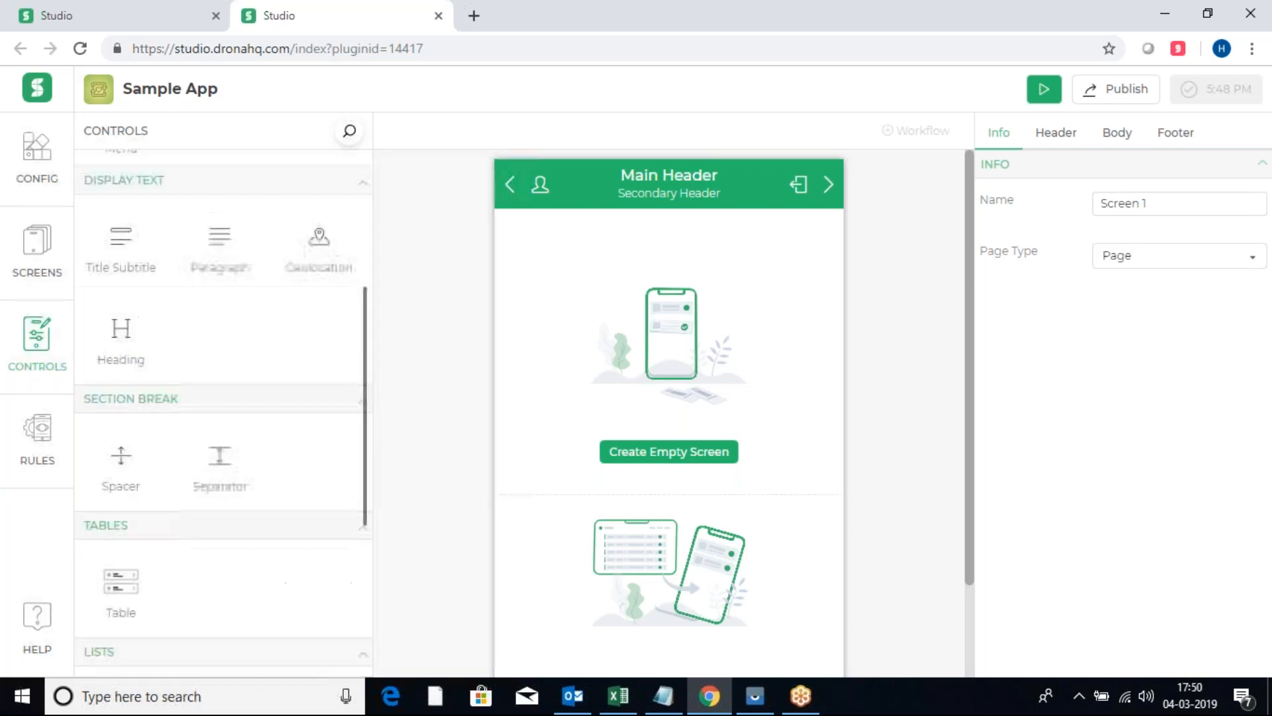
pyautogui.scroll(1, 281, 290)
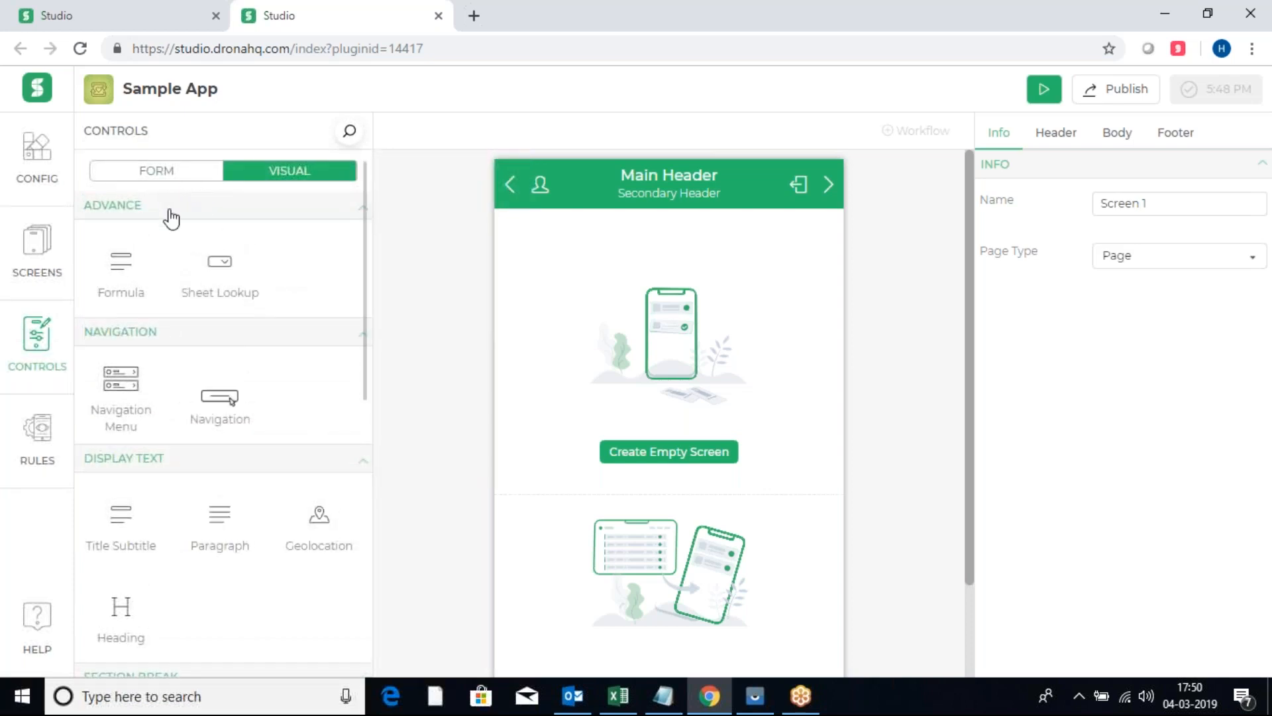
# Examine the form controls from the input text group through the unit group, and the starting options on the Screen 1 canvas
pyautogui.click(169, 174)
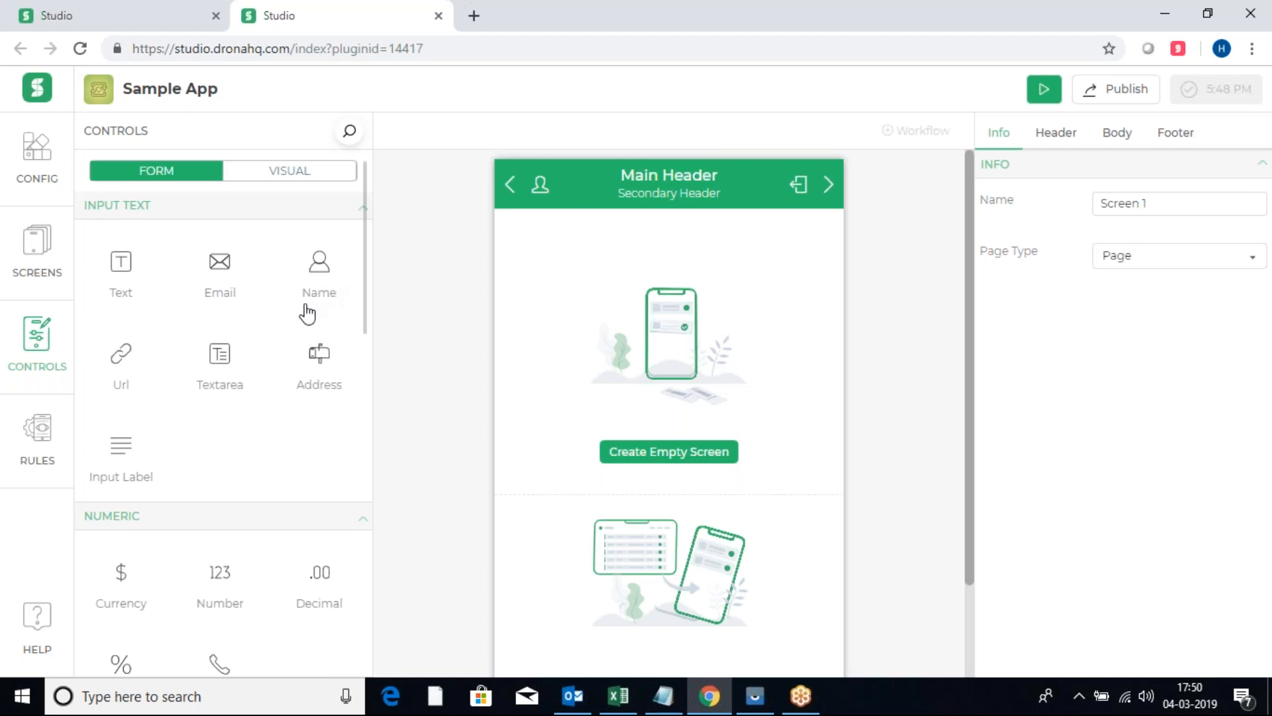
pyautogui.scroll(-4, 202, 484)
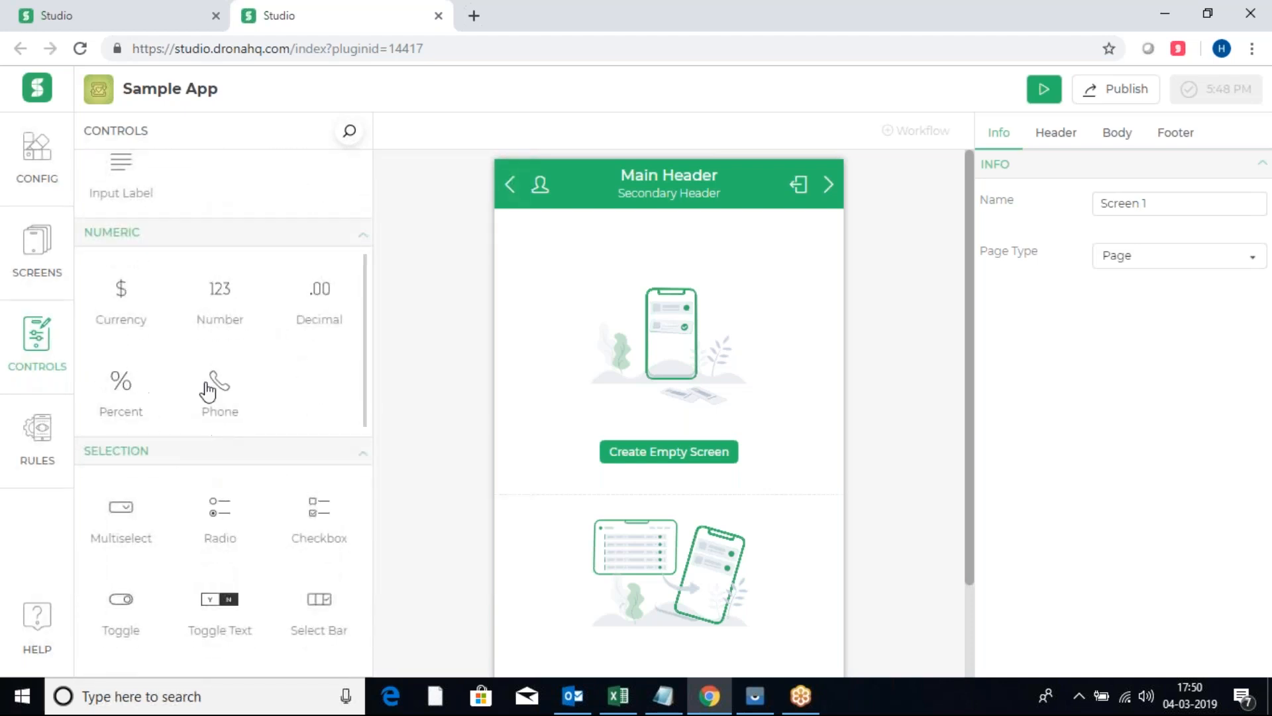
pyautogui.scroll(-4, 221, 401)
pyautogui.scroll(-3, 222, 400)
pyautogui.scroll(3, 222, 401)
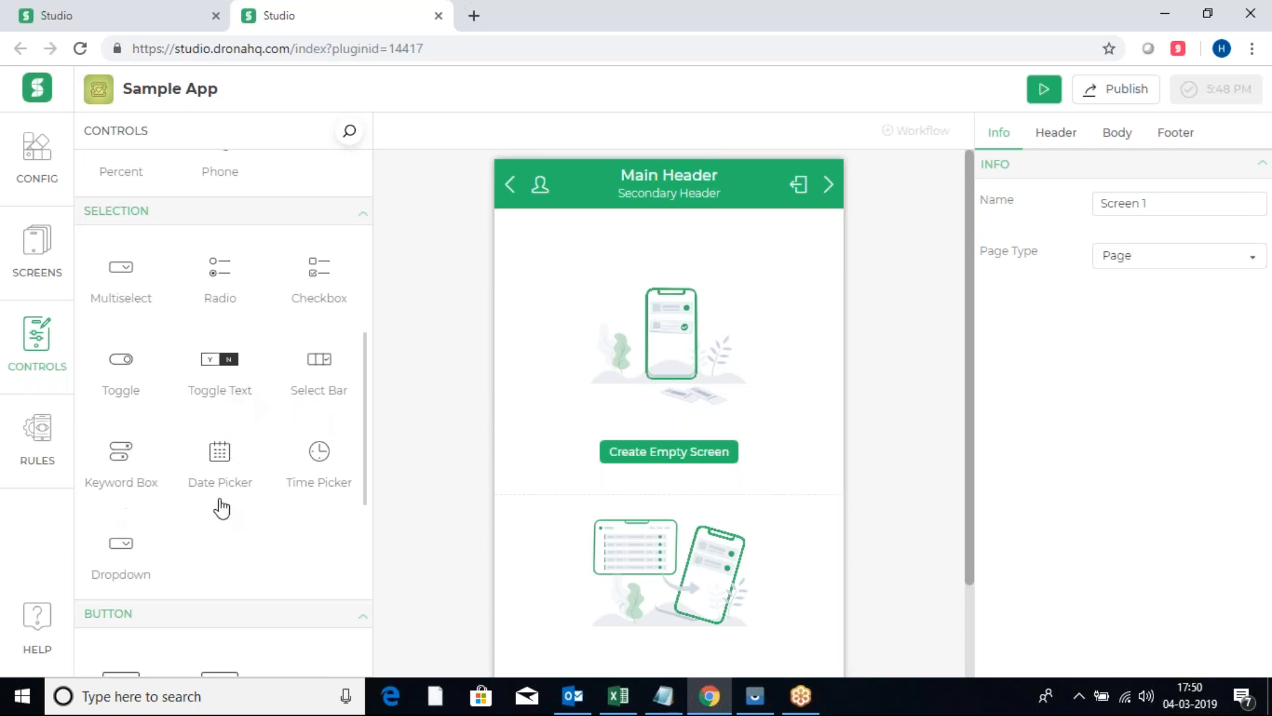
pyautogui.scroll(-5, 264, 511)
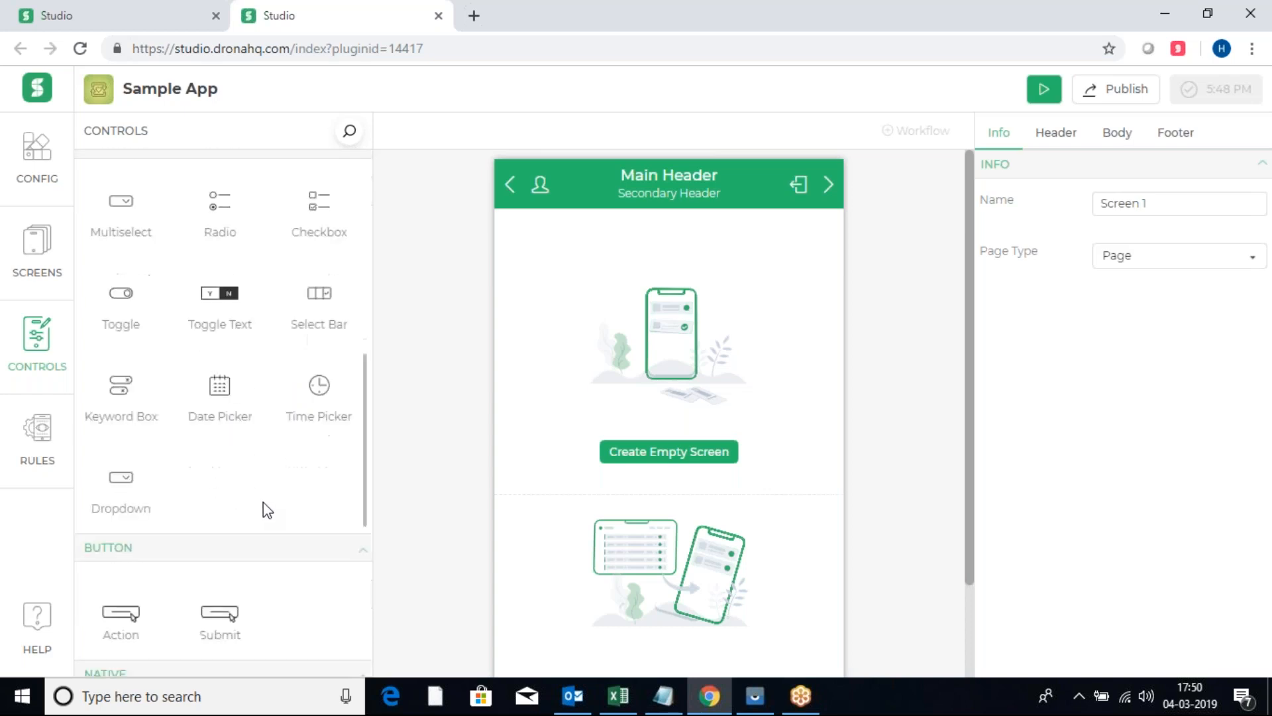
pyautogui.scroll(4, 223, 410)
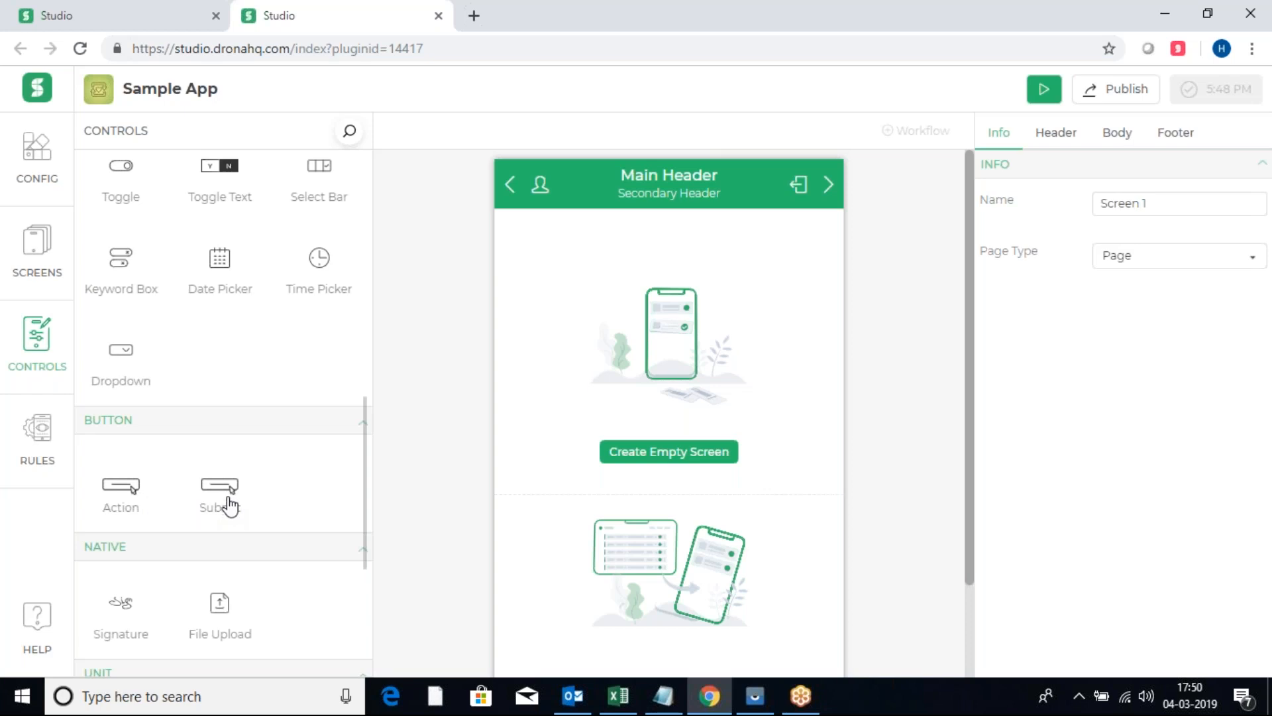
pyautogui.scroll(-3, 229, 507)
pyautogui.scroll(-2, 218, 464)
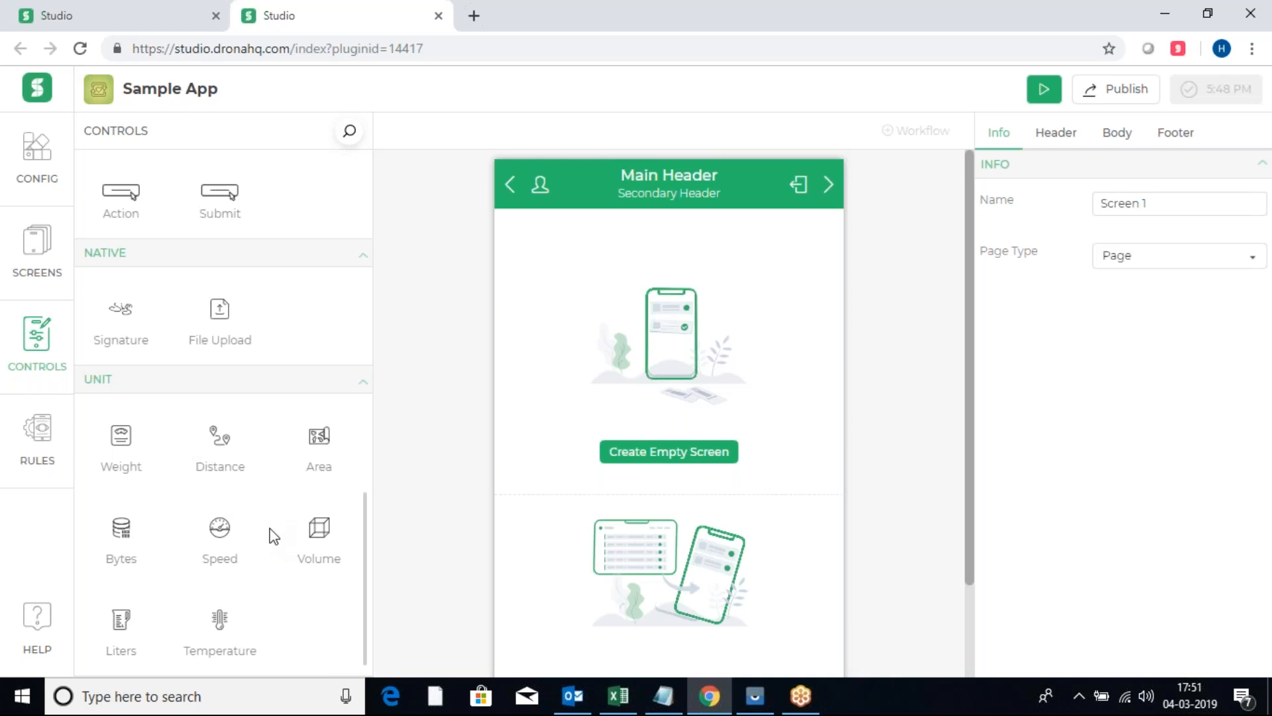
pyautogui.scroll(15, 273, 535)
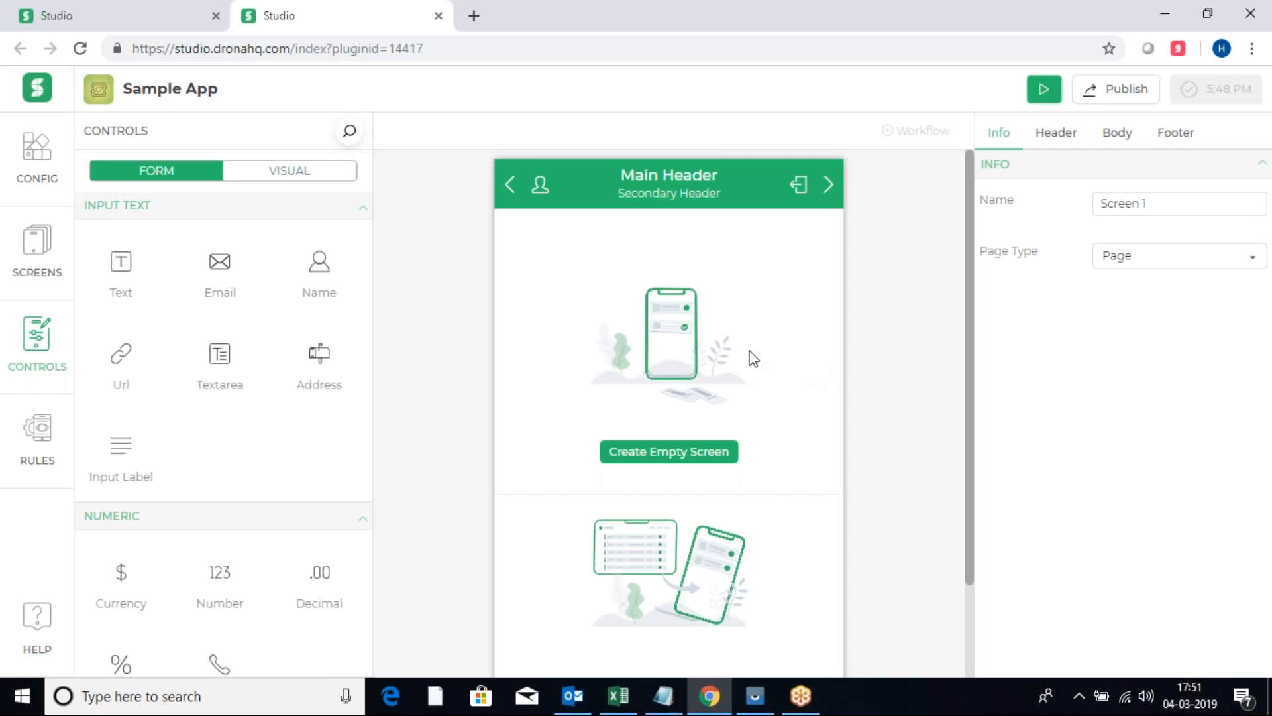
pyautogui.scroll(-1, 741, 345)
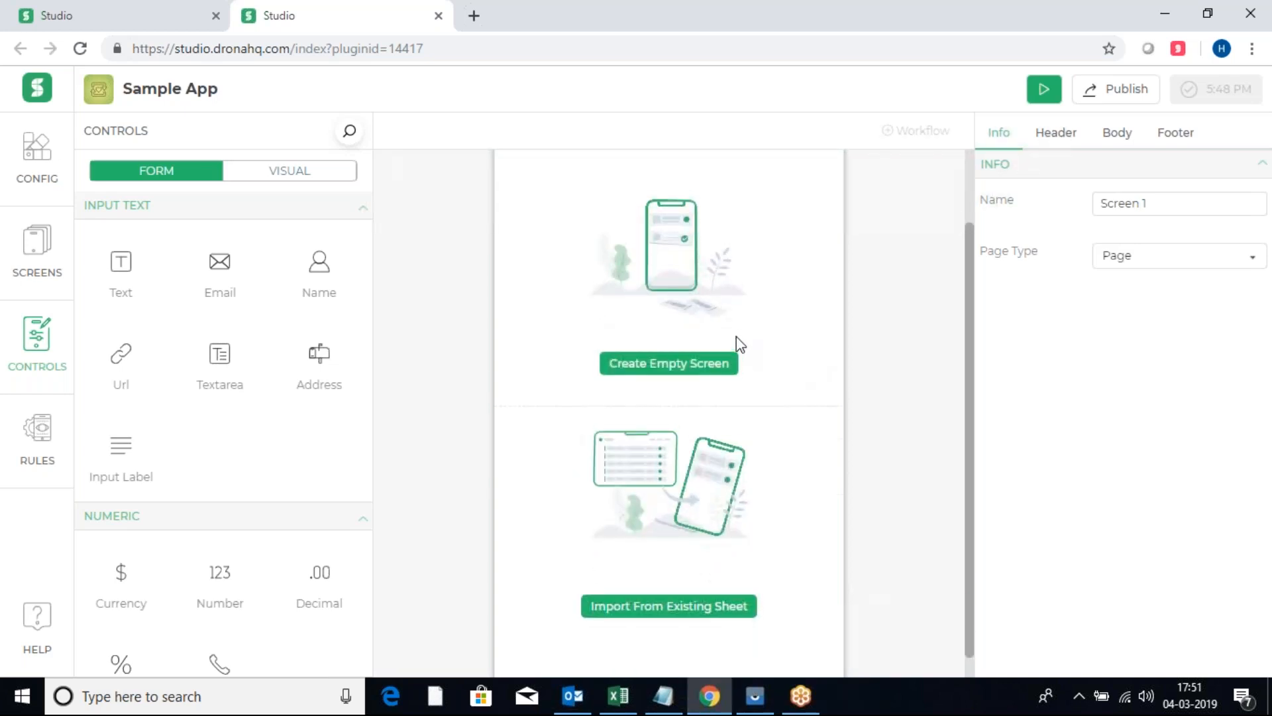
pyautogui.scroll(1, 740, 345)
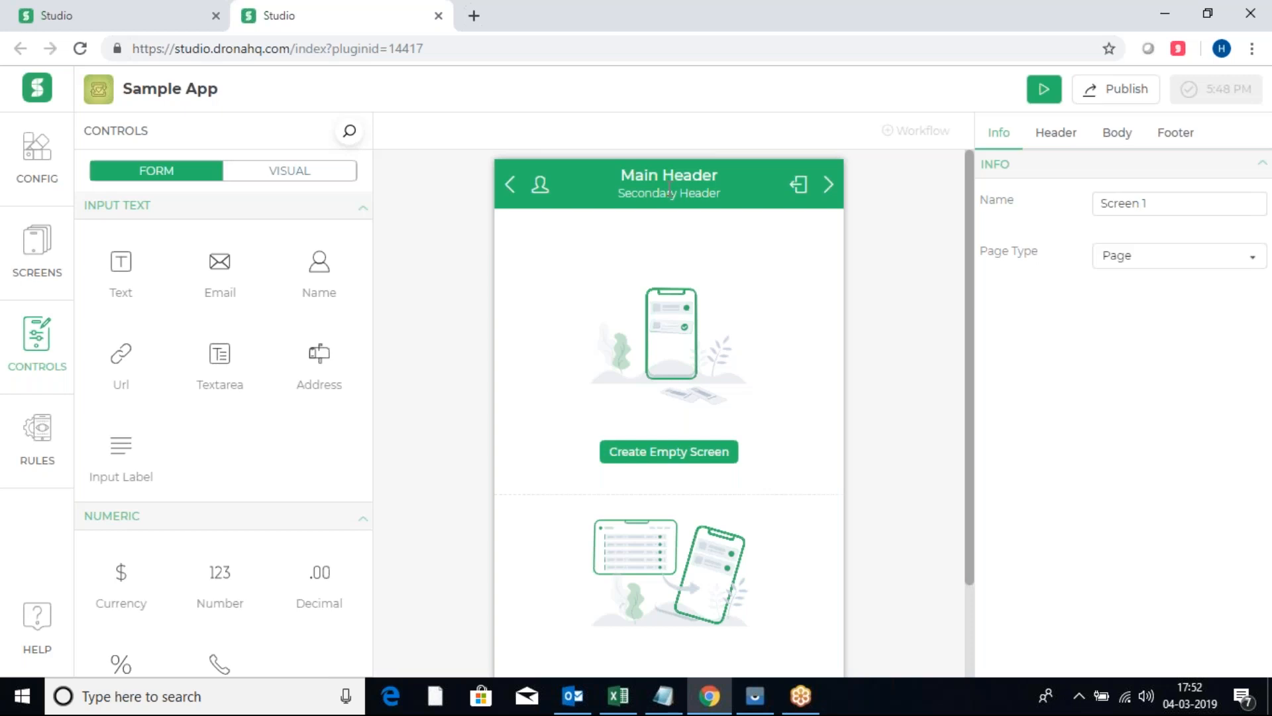
# Open the header settings of Screen 1 and switch the header's visibility off and back on
pyautogui.click(1059, 137)
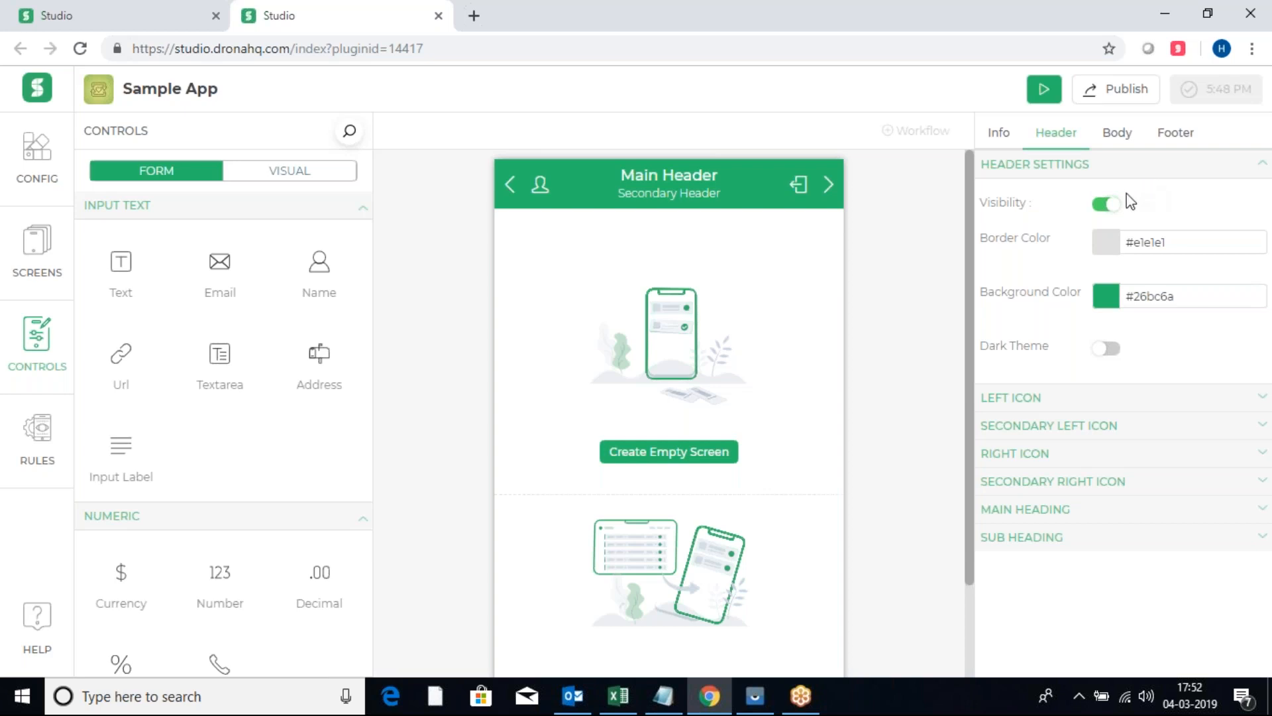
pyautogui.click(1107, 205)
pyautogui.click(1106, 205)
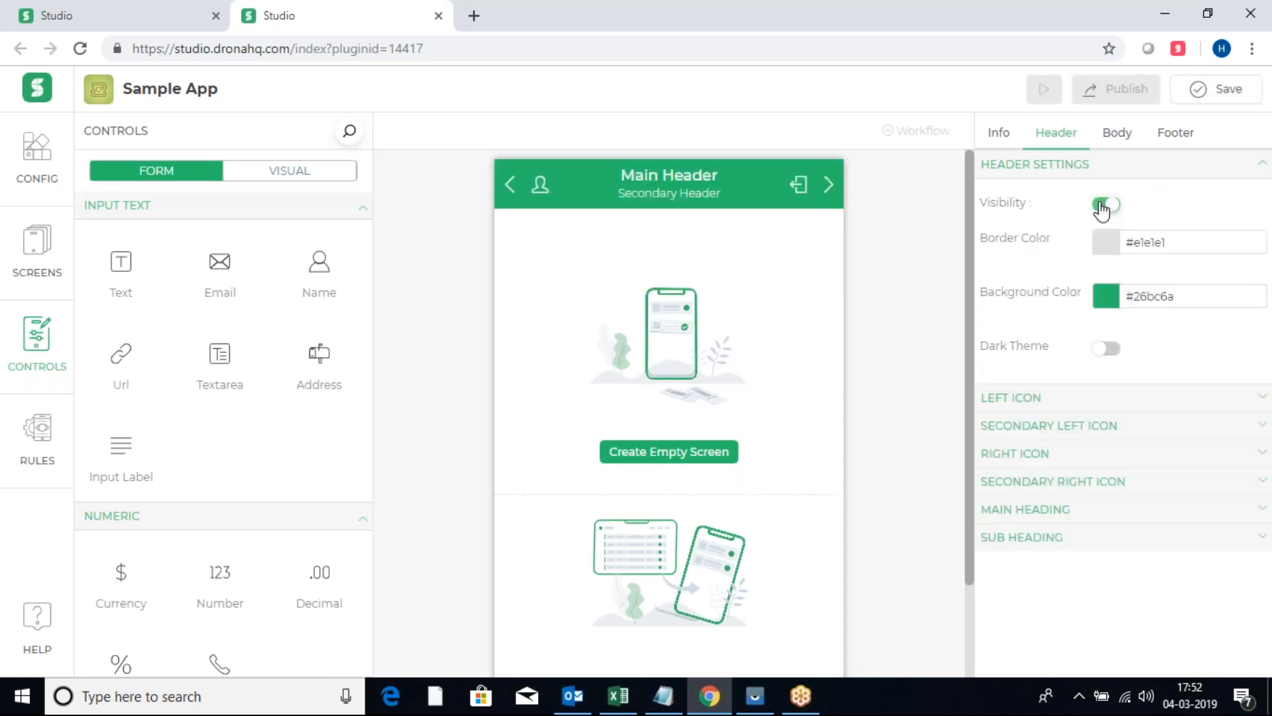
# Try the calm, light and dark swatches for the header background, settle on the solid balance color, and view the gradient options
pyautogui.click(1101, 298)
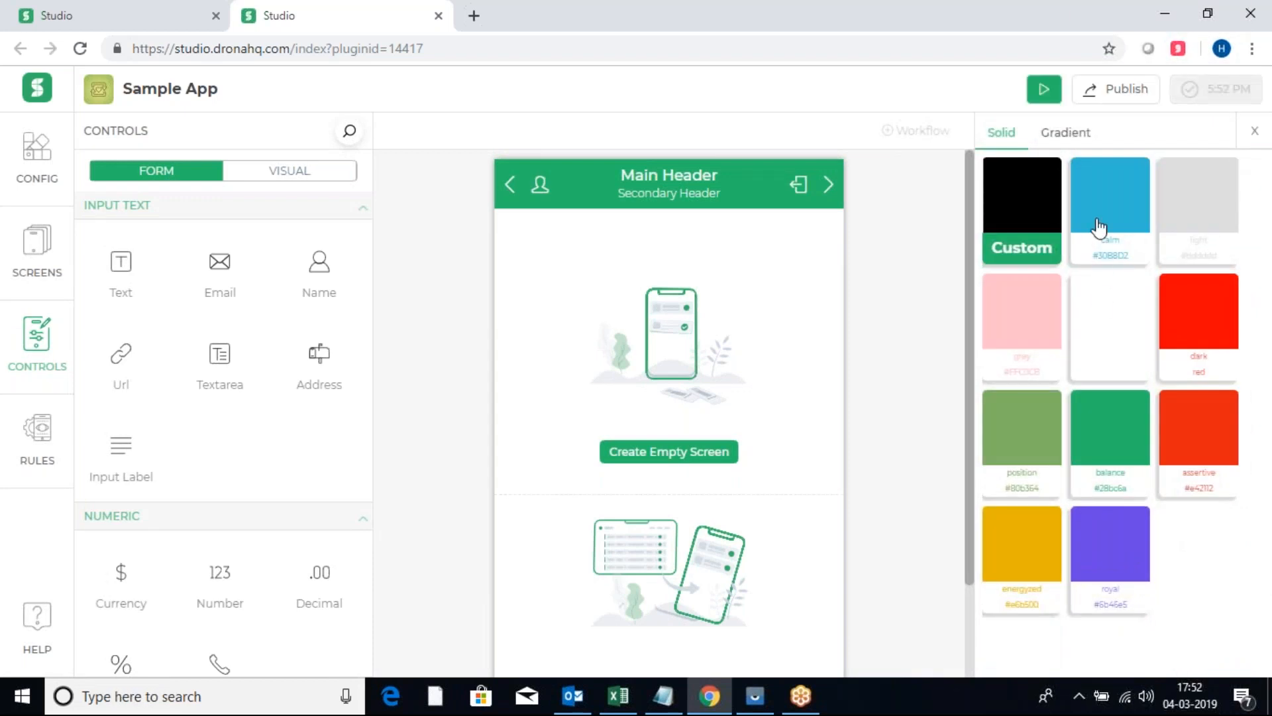
pyautogui.click(1099, 227)
pyautogui.click(1180, 215)
pyautogui.click(1179, 305)
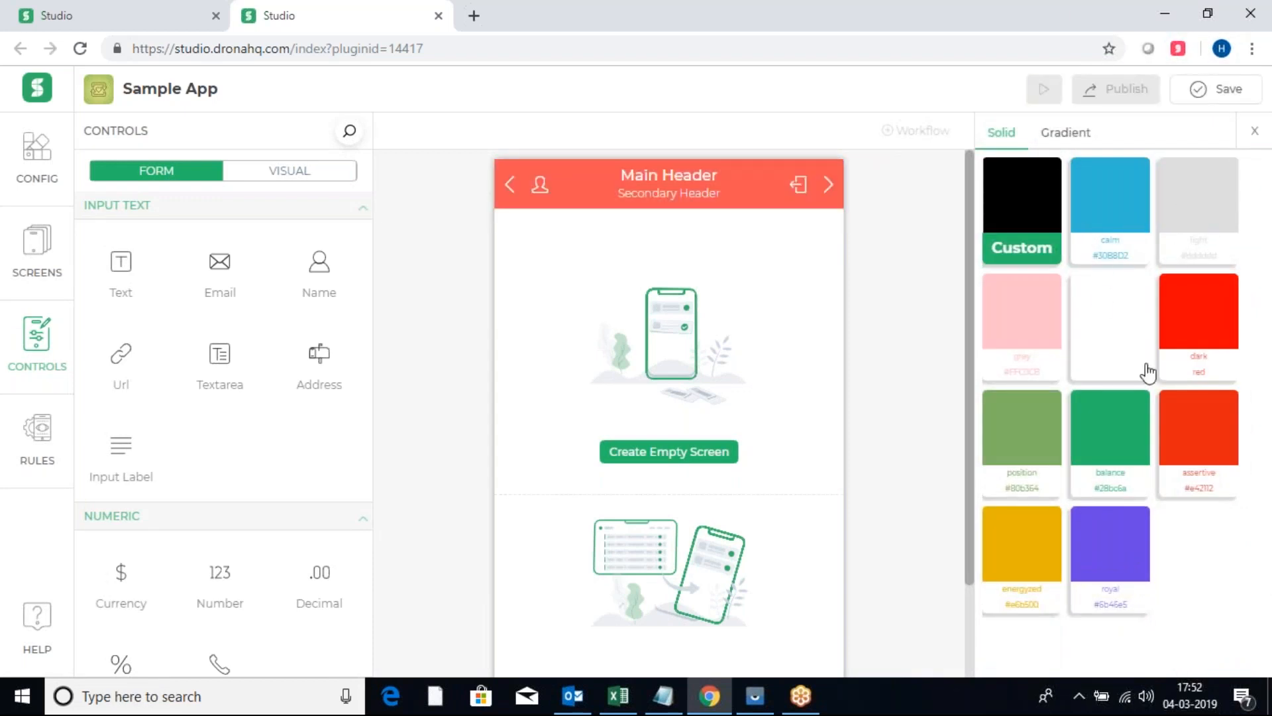
pyautogui.click(1116, 438)
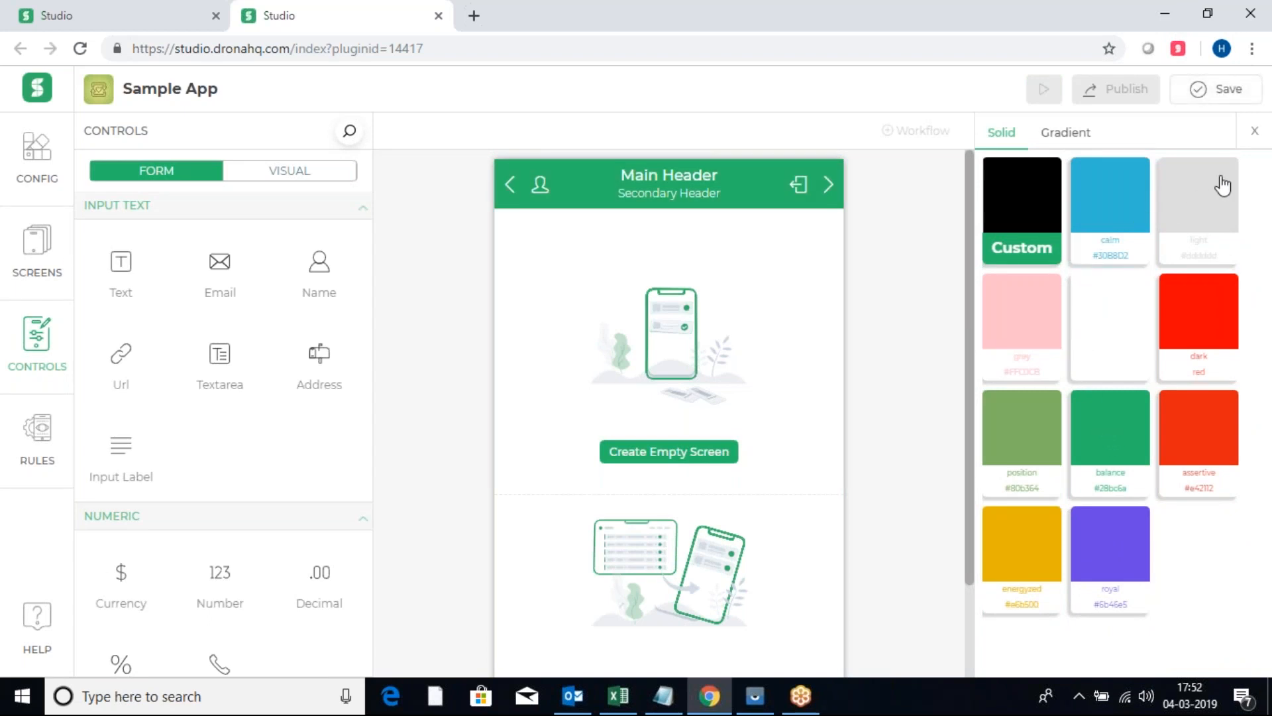
pyautogui.click(1066, 132)
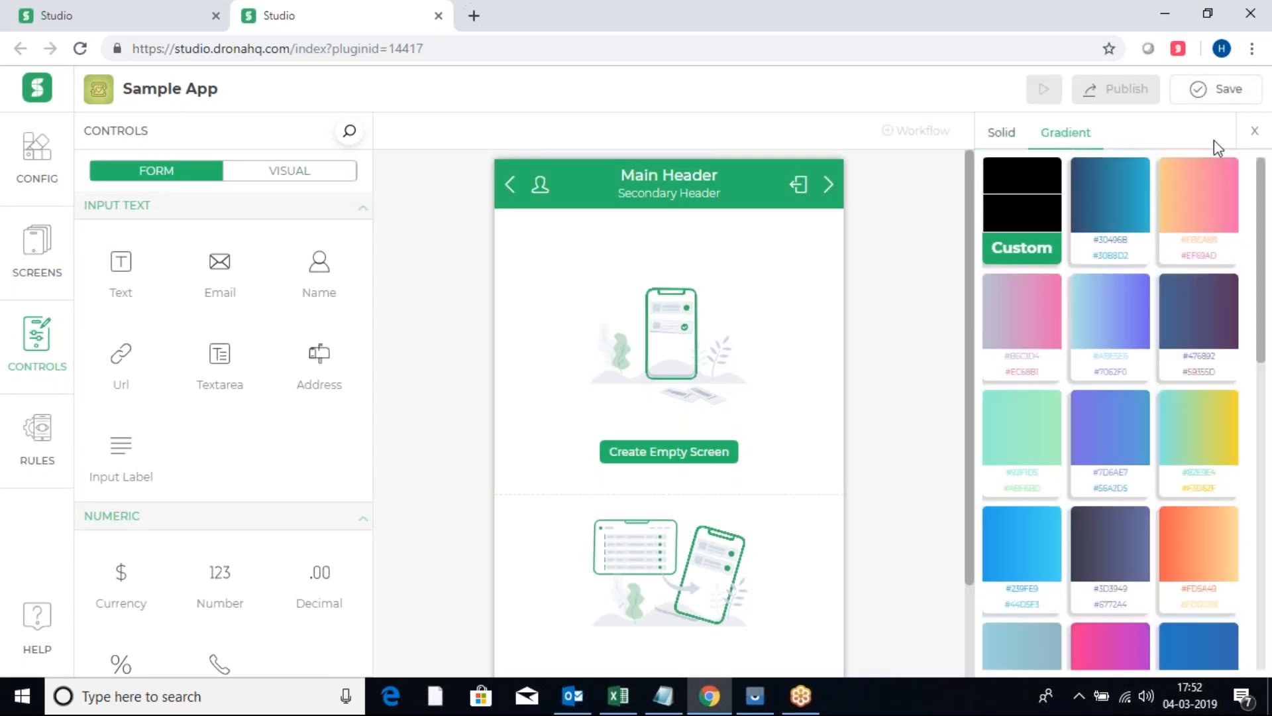
pyautogui.click(1254, 134)
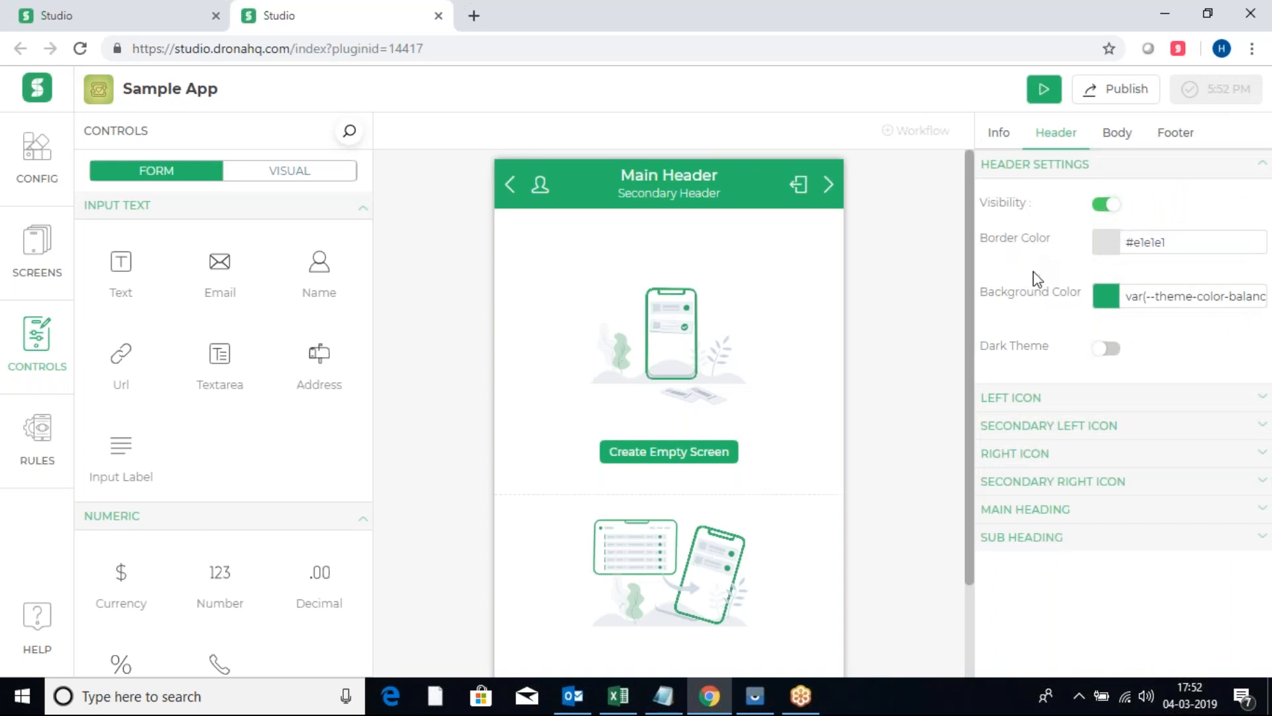
pyautogui.click(1037, 175)
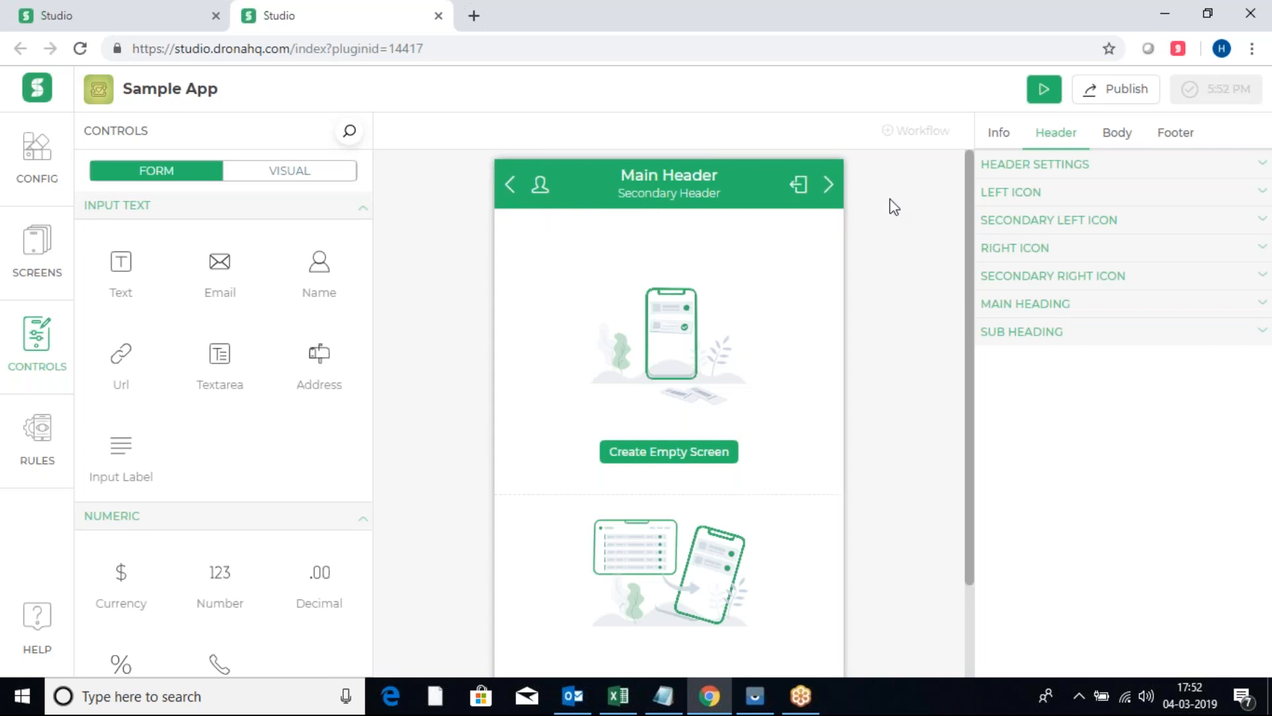
# Switch the header's left icon off and back on, and change it to the home icon found through the icon search
pyautogui.click(1037, 198)
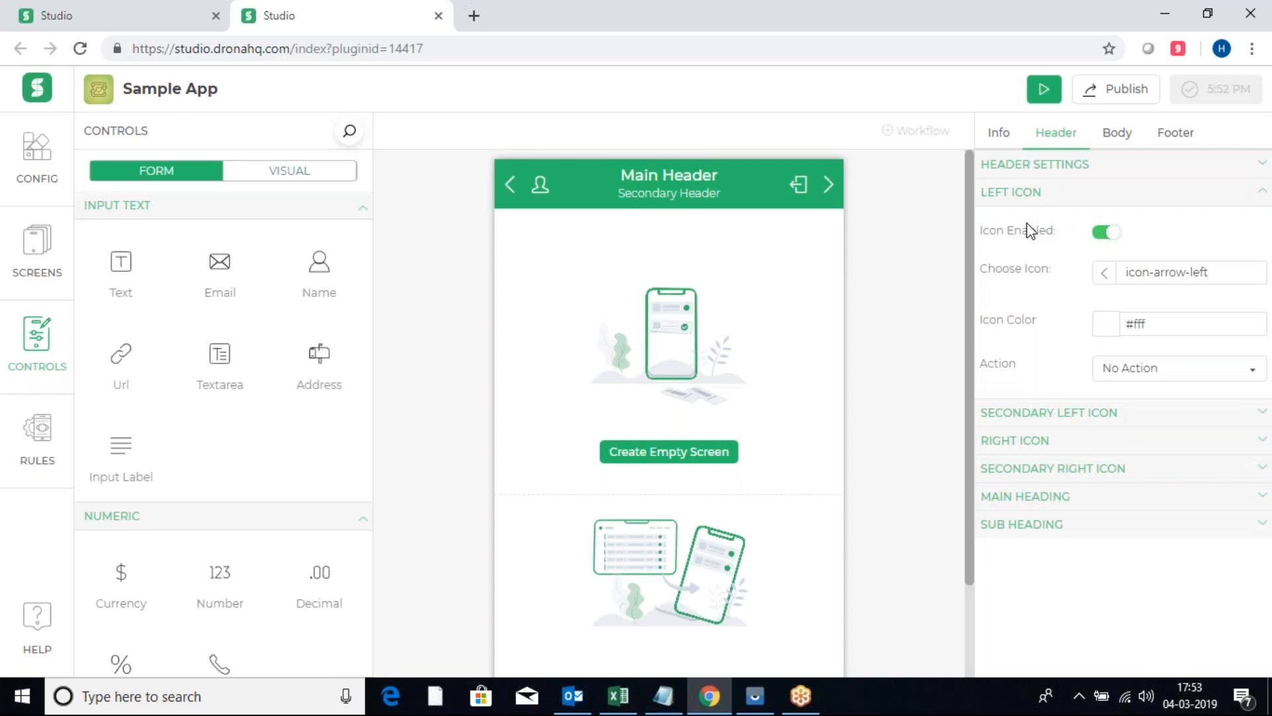
pyautogui.click(1103, 246)
pyautogui.click(1105, 244)
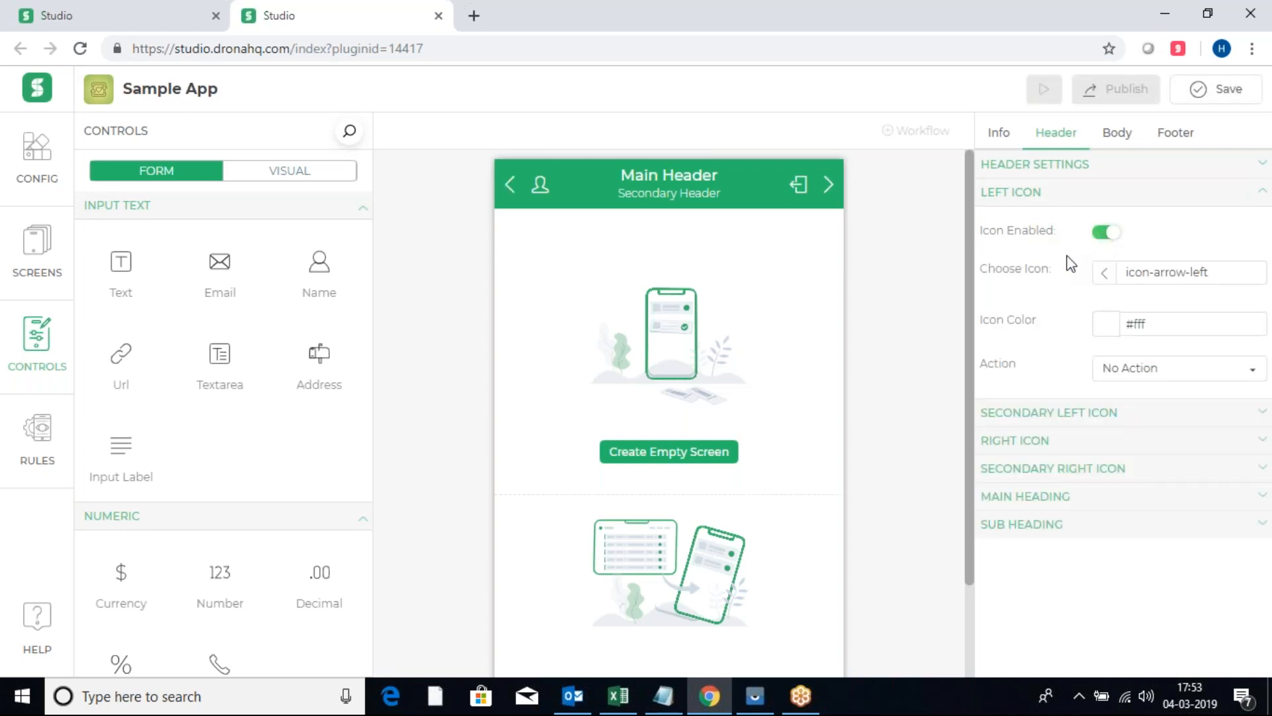
pyautogui.click(1110, 281)
pyautogui.click(1101, 130)
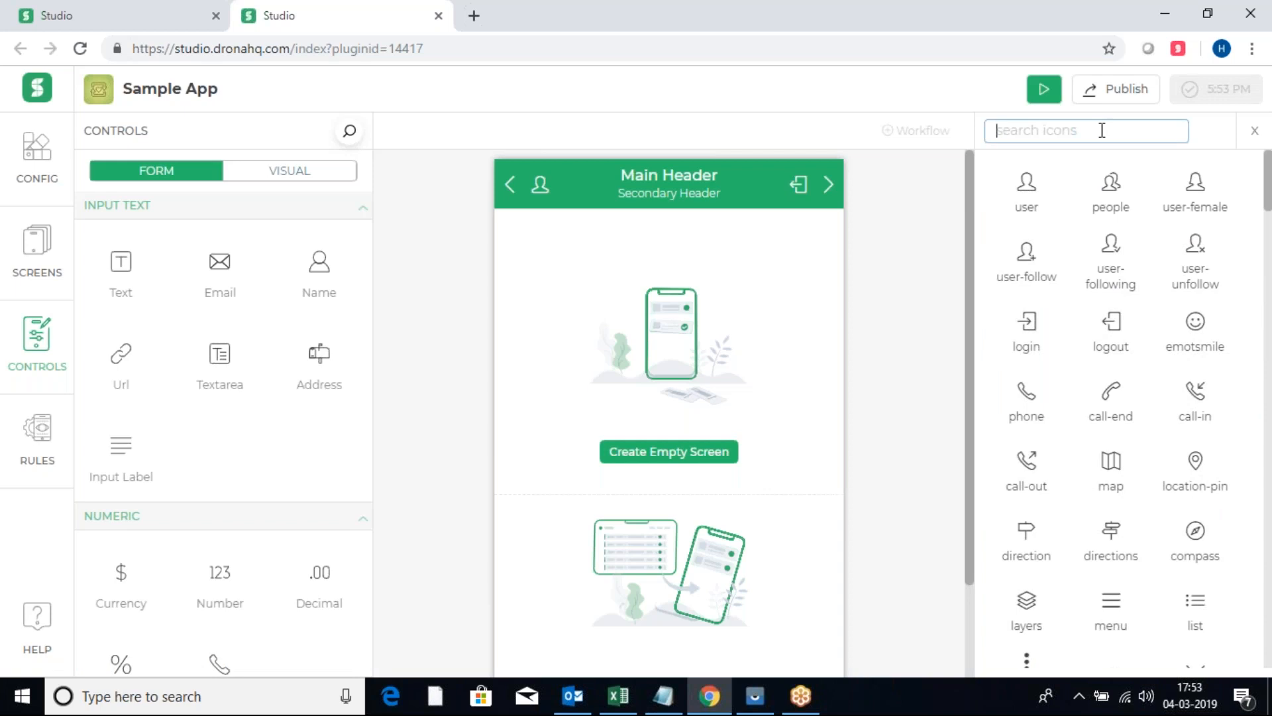
pyautogui.write('home')
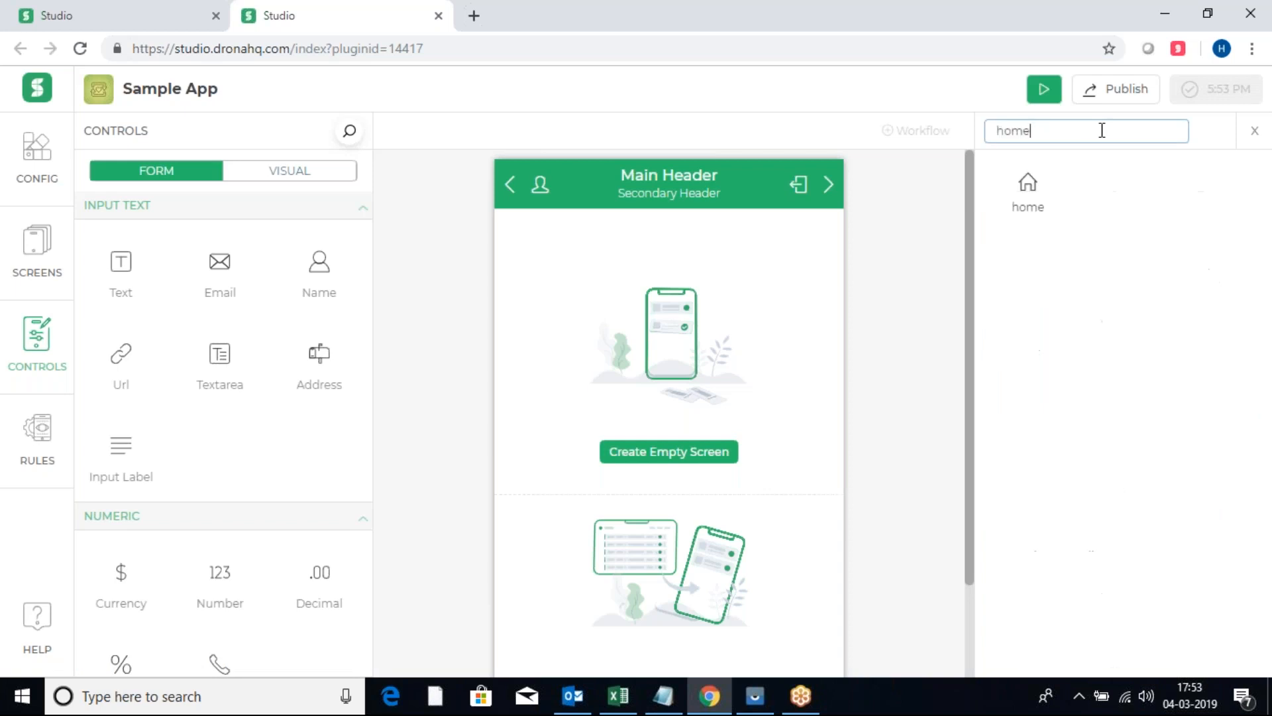
pyautogui.click(1030, 202)
pyautogui.click(1256, 135)
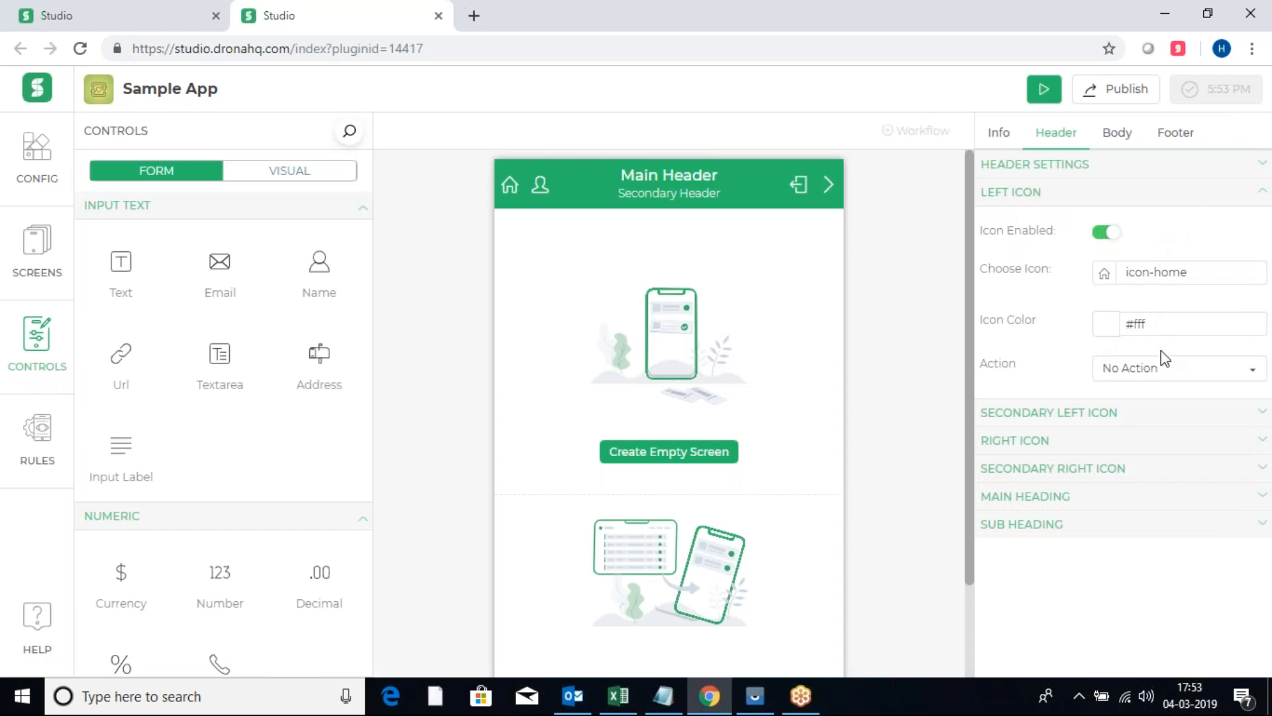
# Review the actions available for the left icon and set its action to Exit App
pyautogui.click(1134, 379)
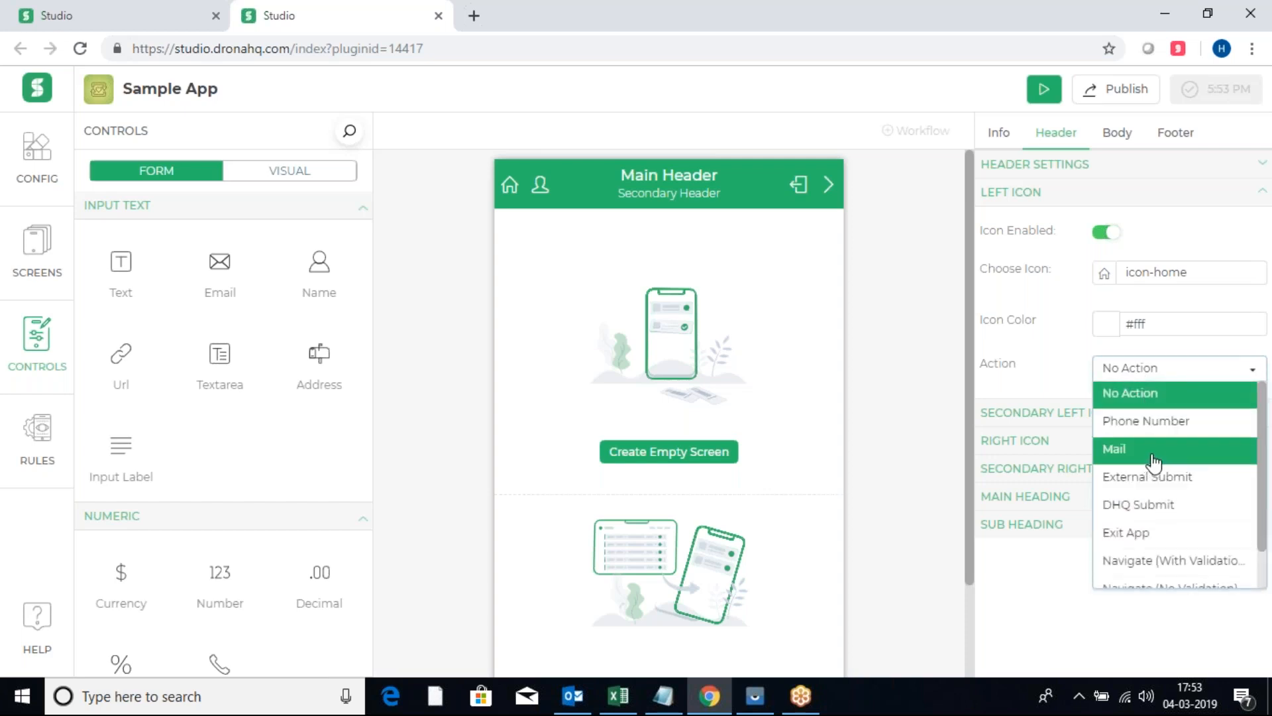
pyautogui.scroll(-1, 1163, 439)
pyautogui.scroll(1, 1163, 439)
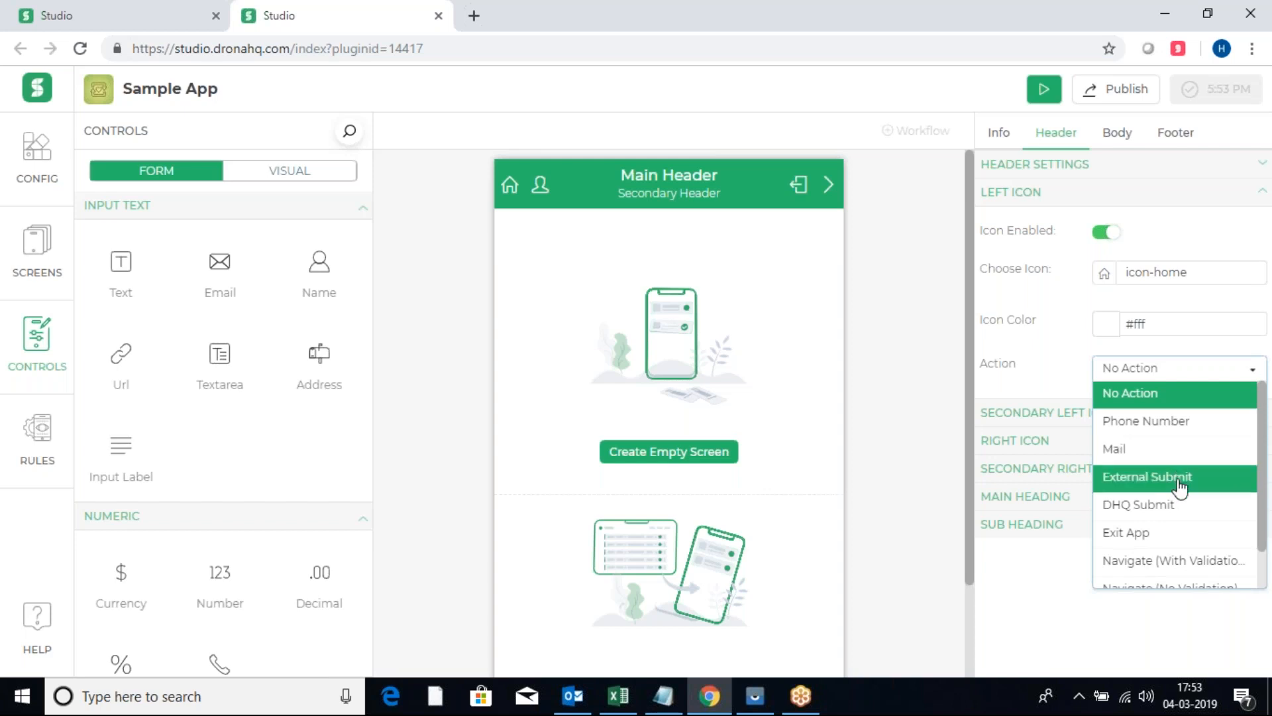
pyautogui.scroll(-1, 1177, 493)
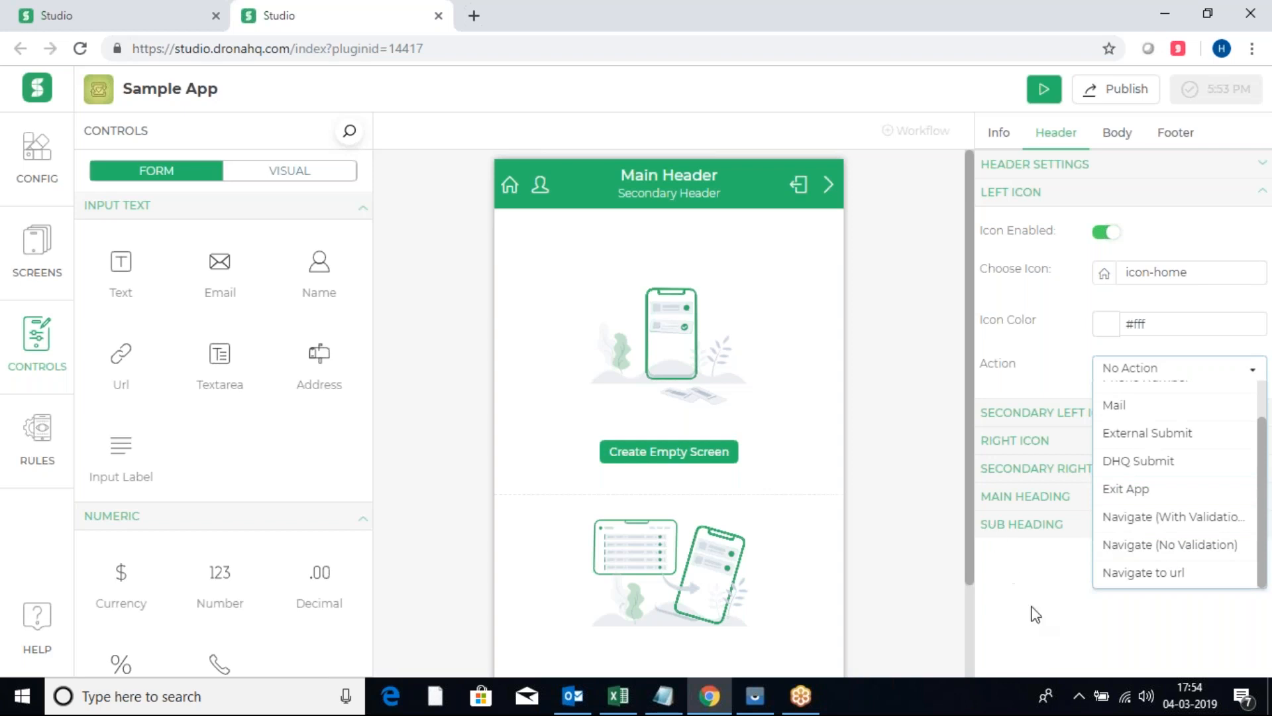
pyautogui.click(1131, 489)
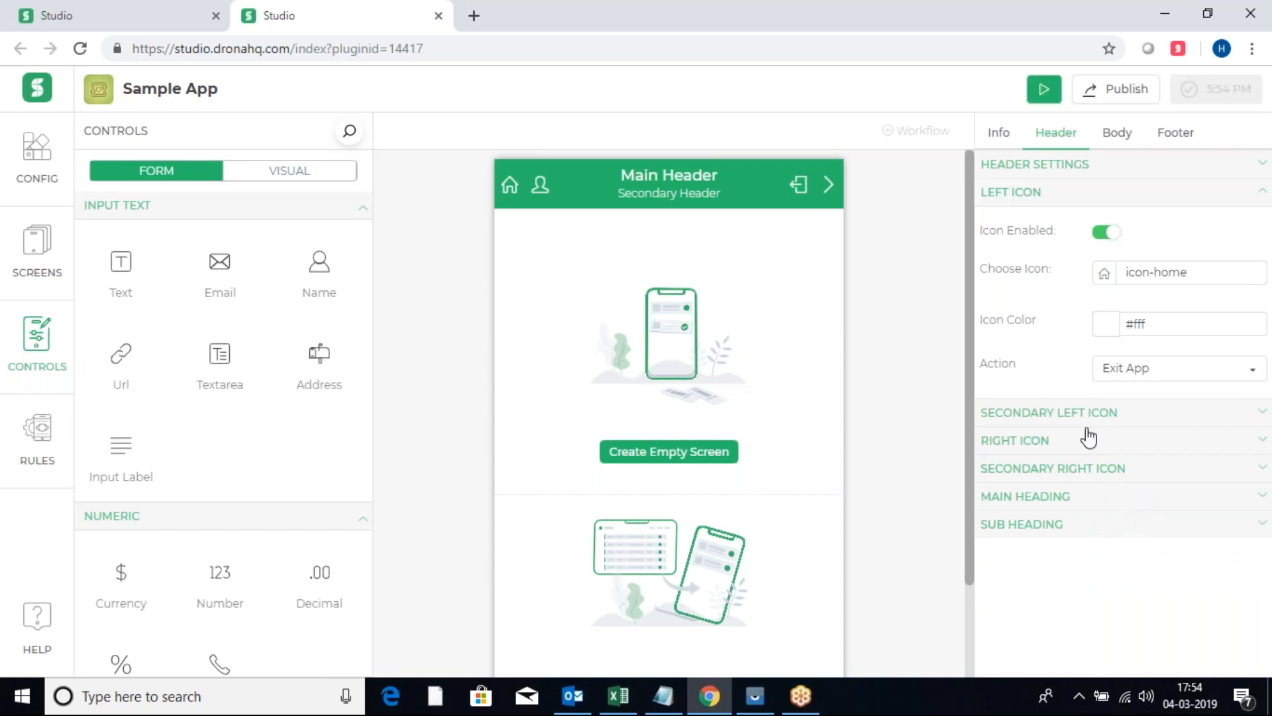
# Close the left icon settings and disable the header's secondary left icon
pyautogui.click(1051, 194)
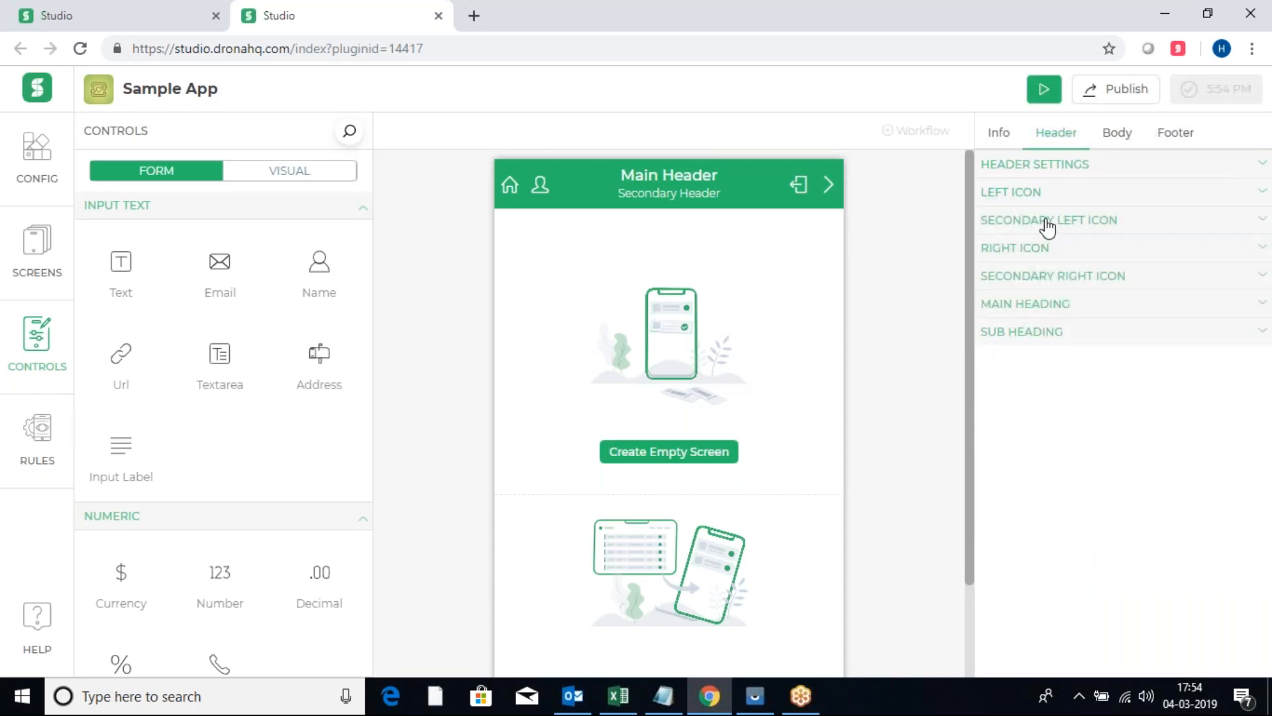
pyautogui.click(1047, 225)
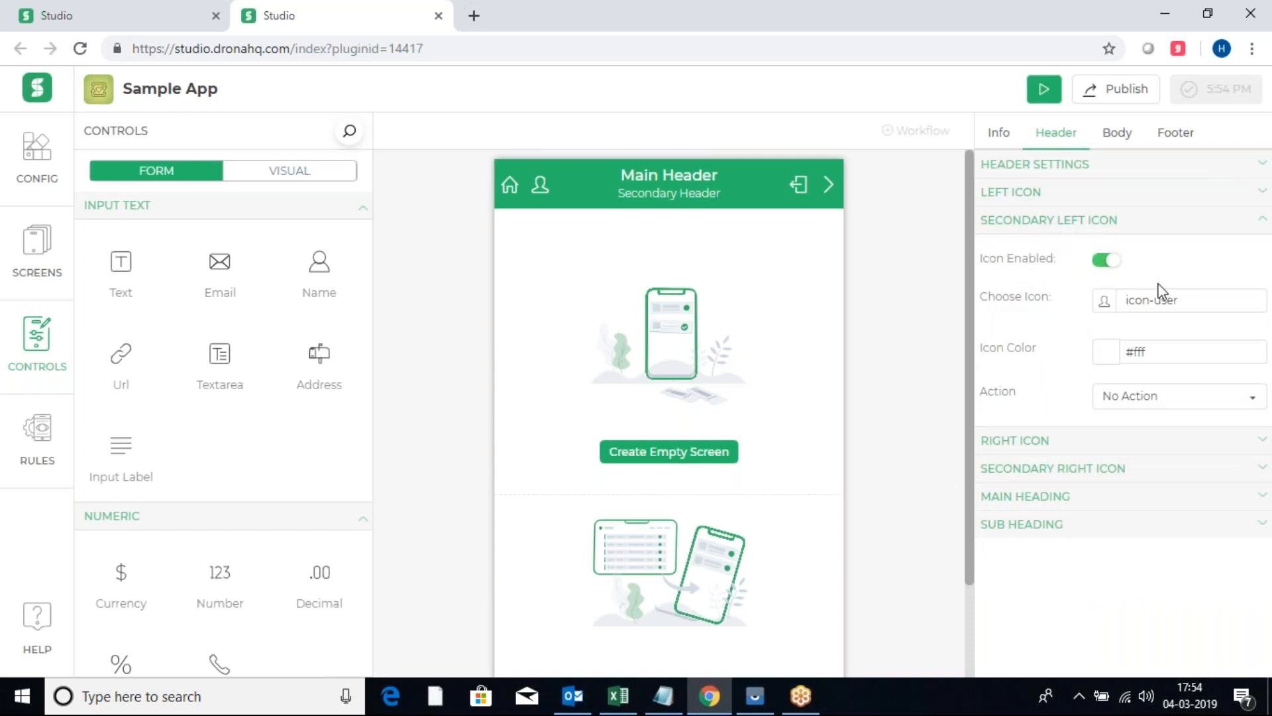
pyautogui.click(1107, 264)
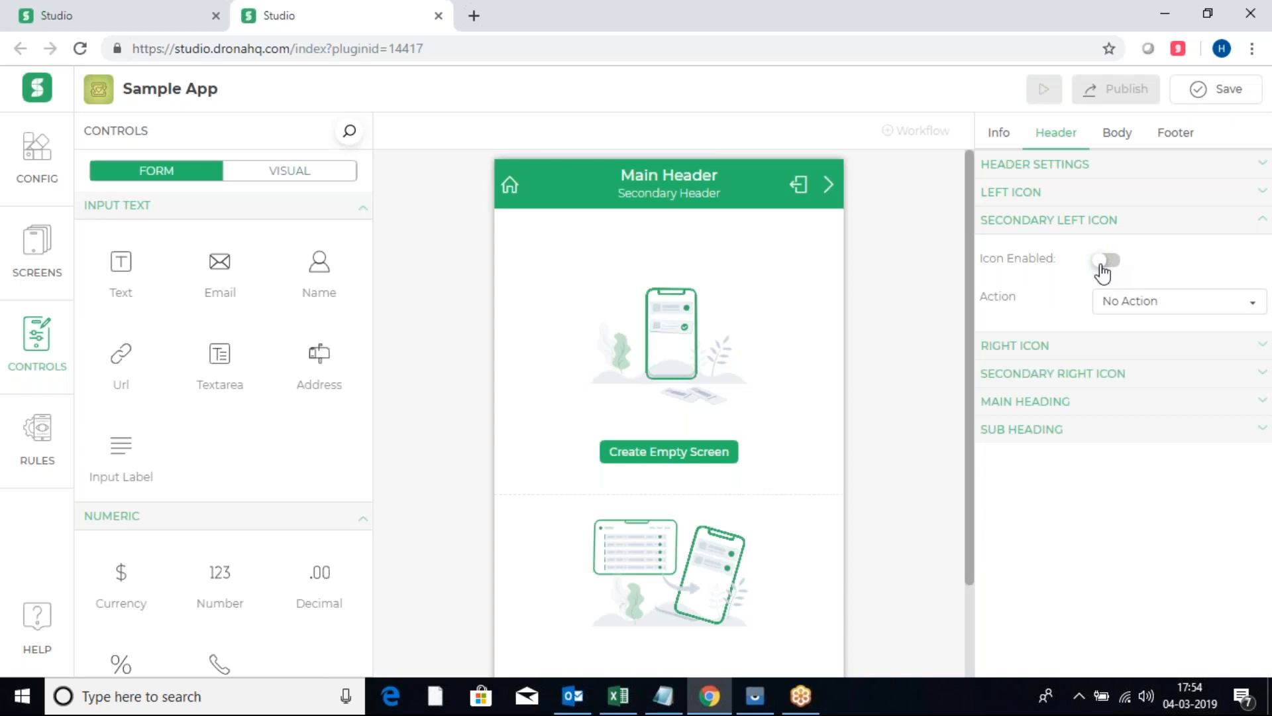
# Change the header's right icon to the logout icon
pyautogui.click(1039, 345)
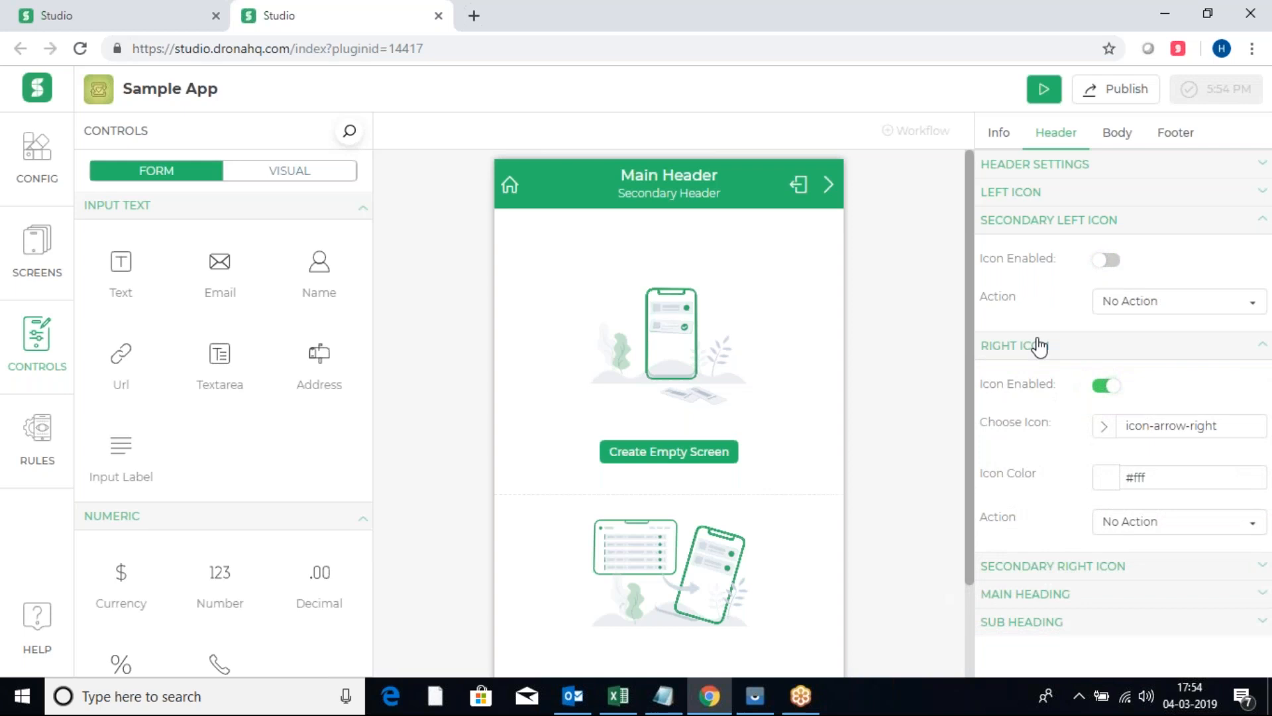
pyautogui.click(1112, 432)
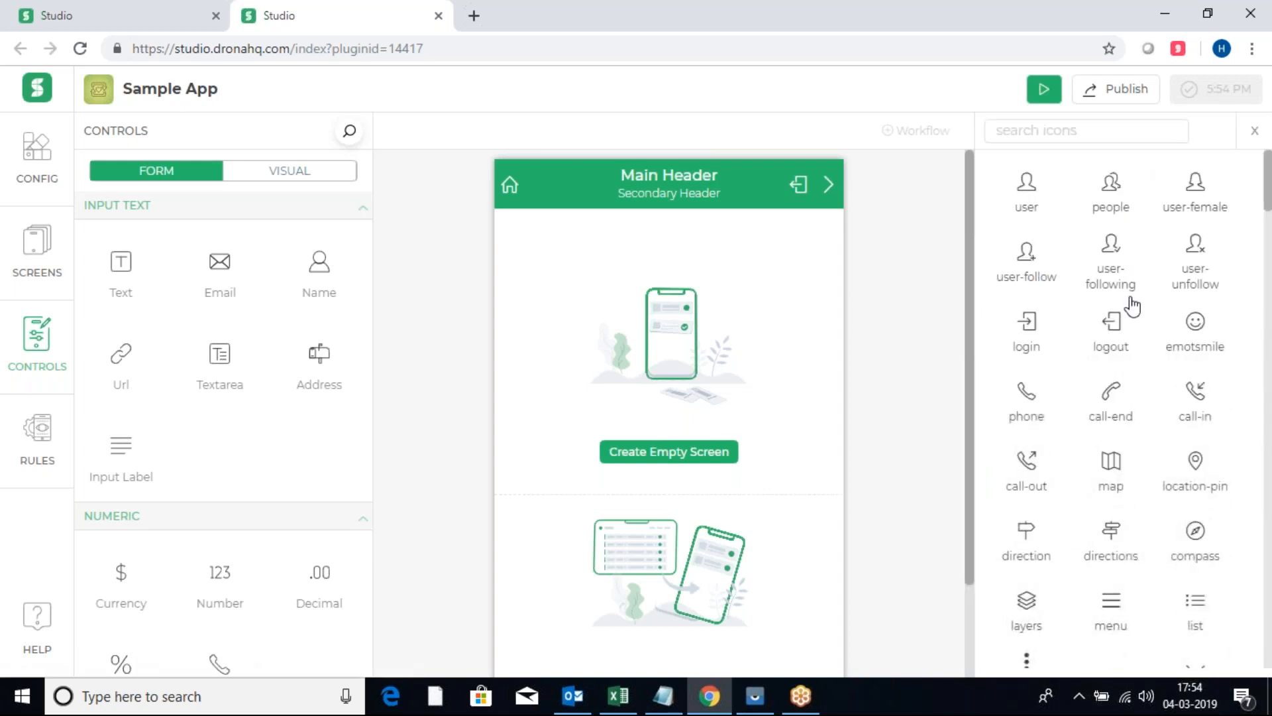
pyautogui.click(1120, 337)
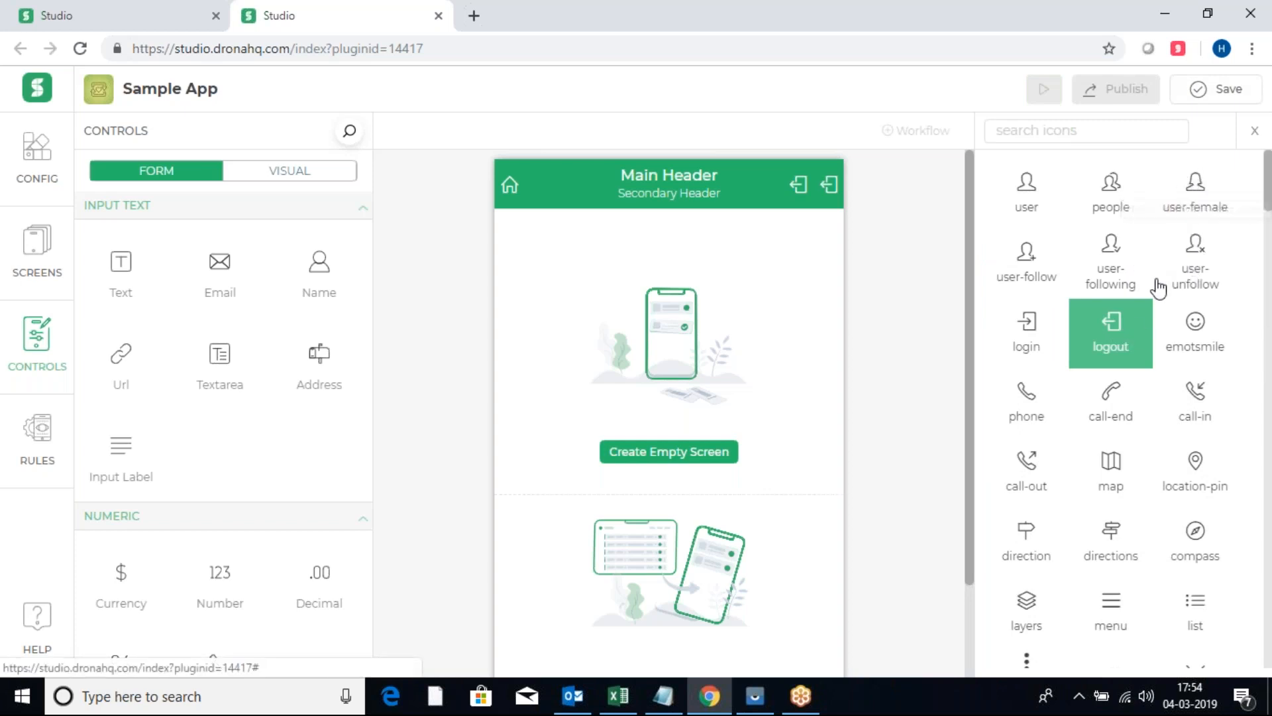
pyautogui.click(1252, 134)
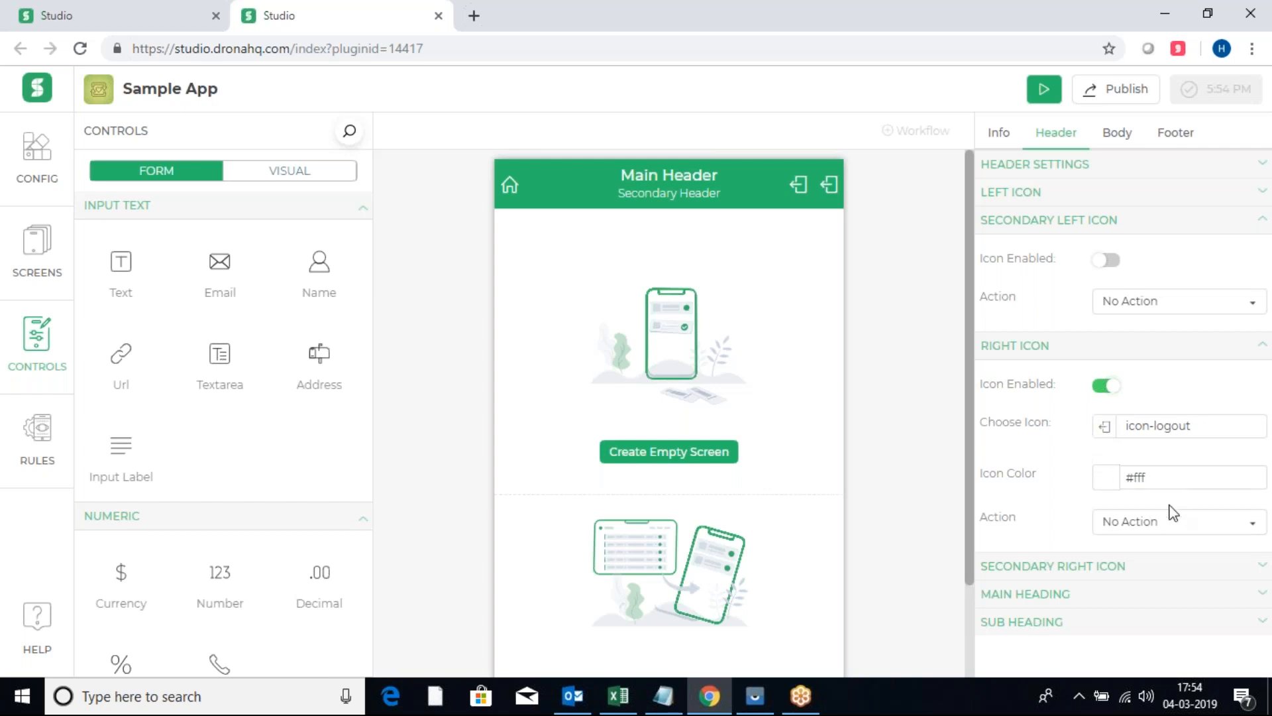
# Set the right icon's action to Exit App and collapse the expanded icon settings
pyautogui.click(1149, 522)
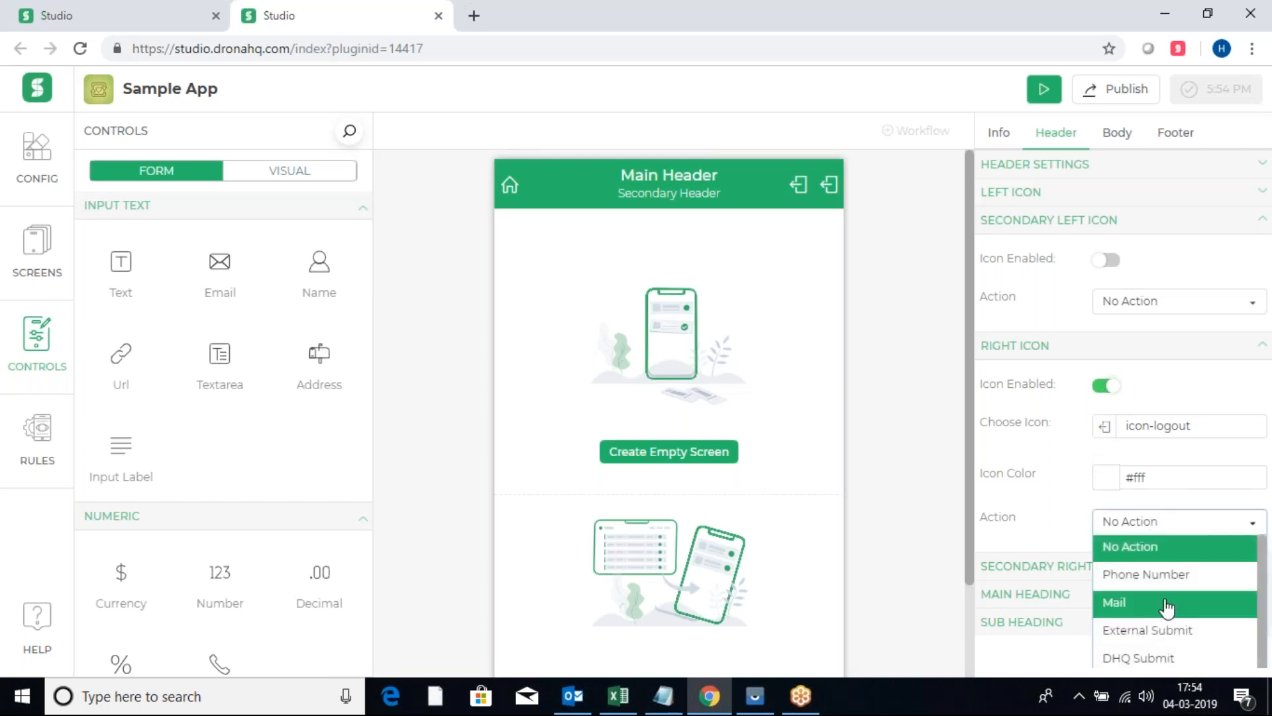
pyautogui.scroll(-1, 1163, 616)
pyautogui.click(1154, 646)
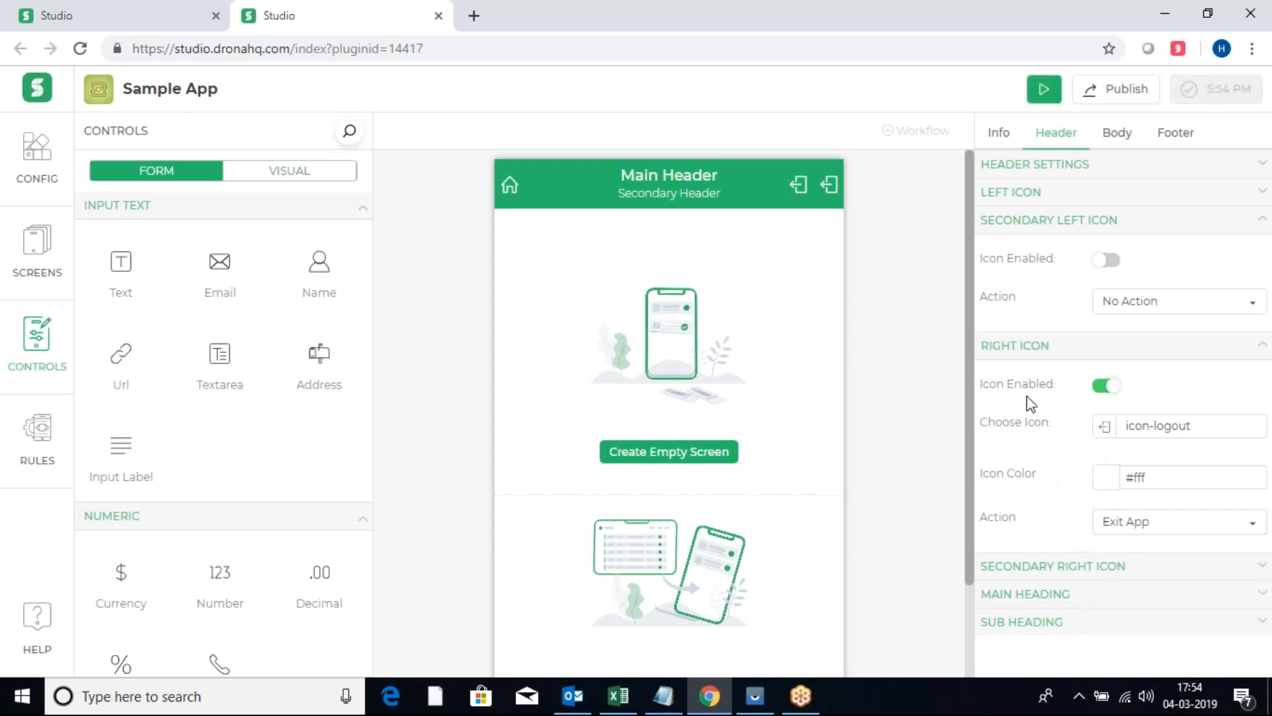
pyautogui.click(1035, 223)
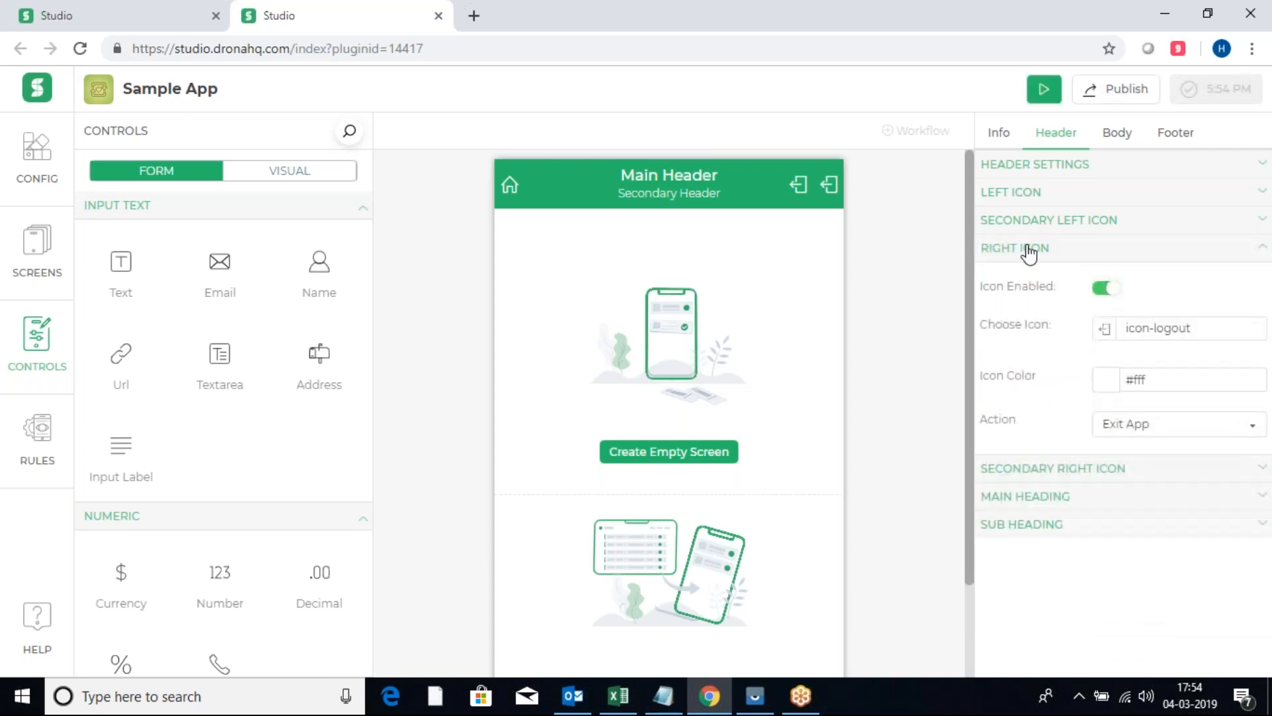
pyautogui.click(1027, 250)
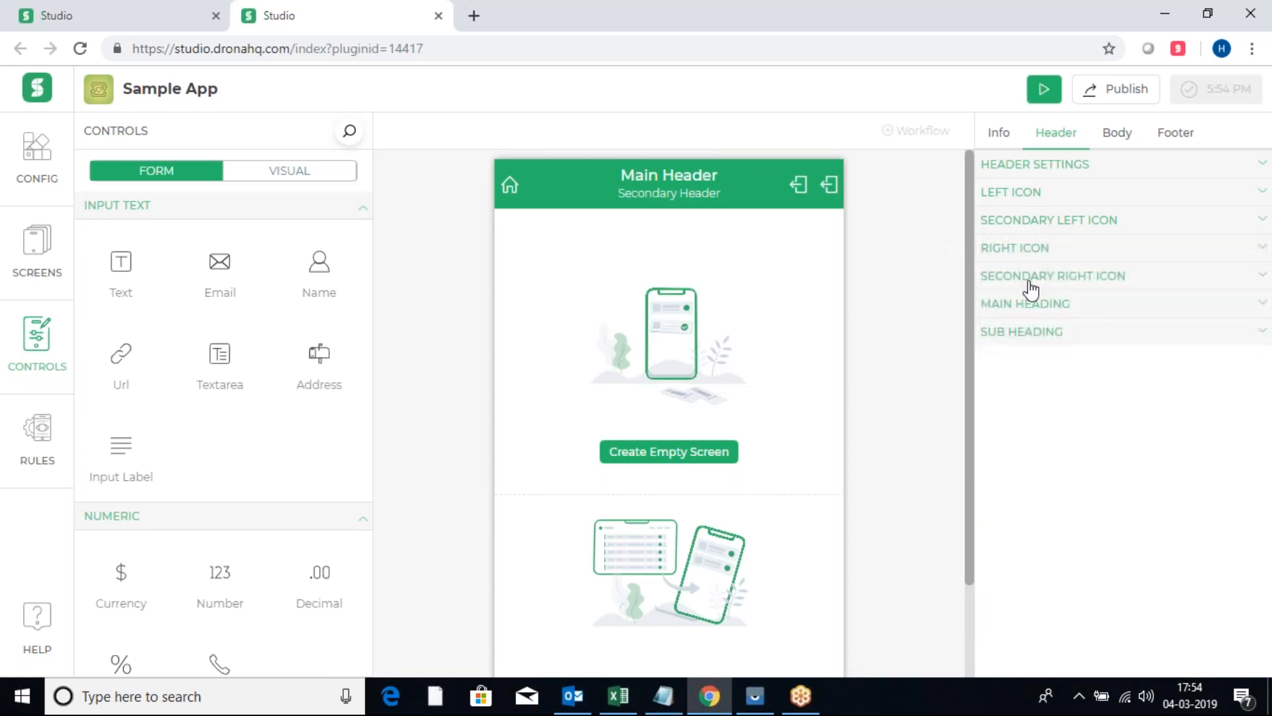
# Disable the header's secondary right icon and close its settings
pyautogui.click(1029, 280)
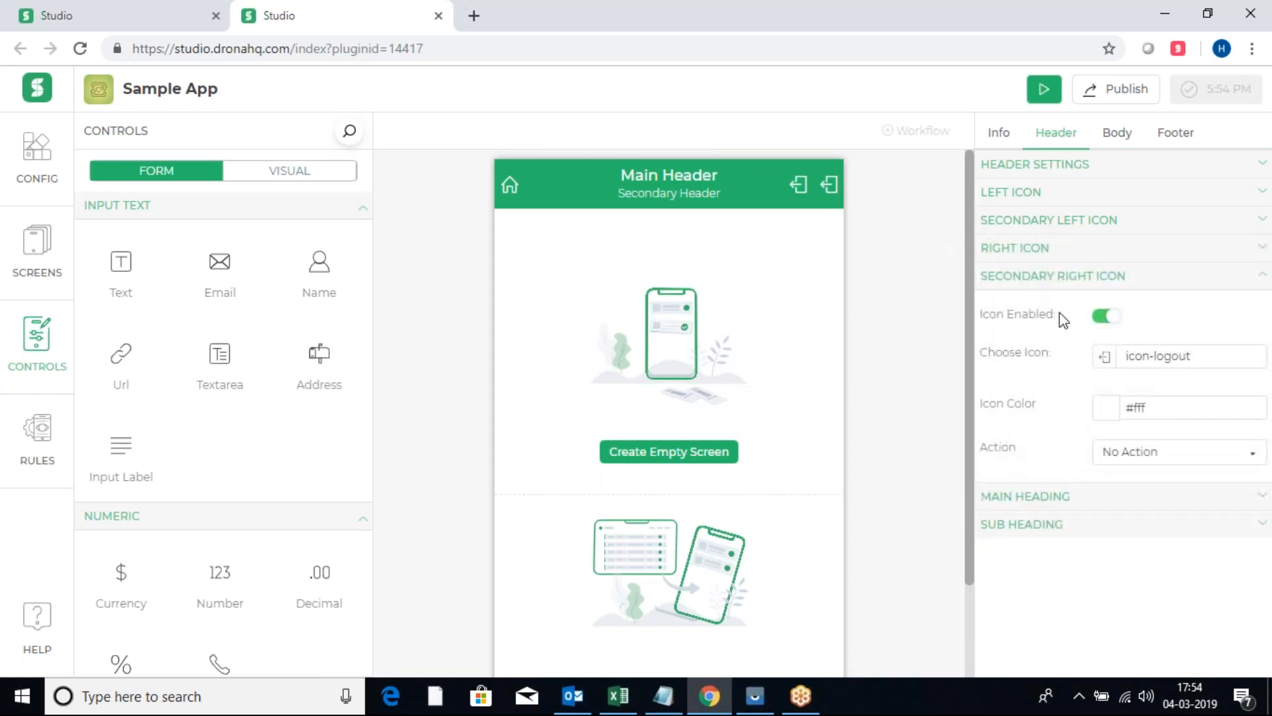
pyautogui.click(1105, 316)
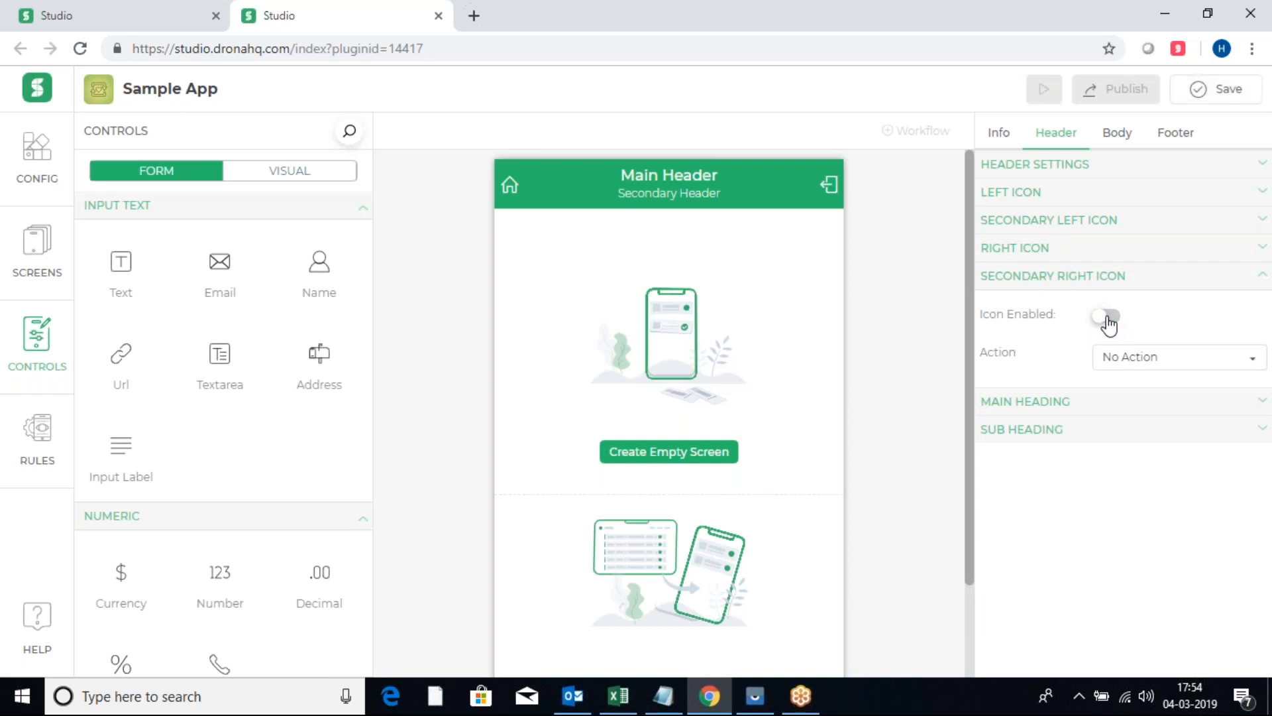
pyautogui.click(1084, 286)
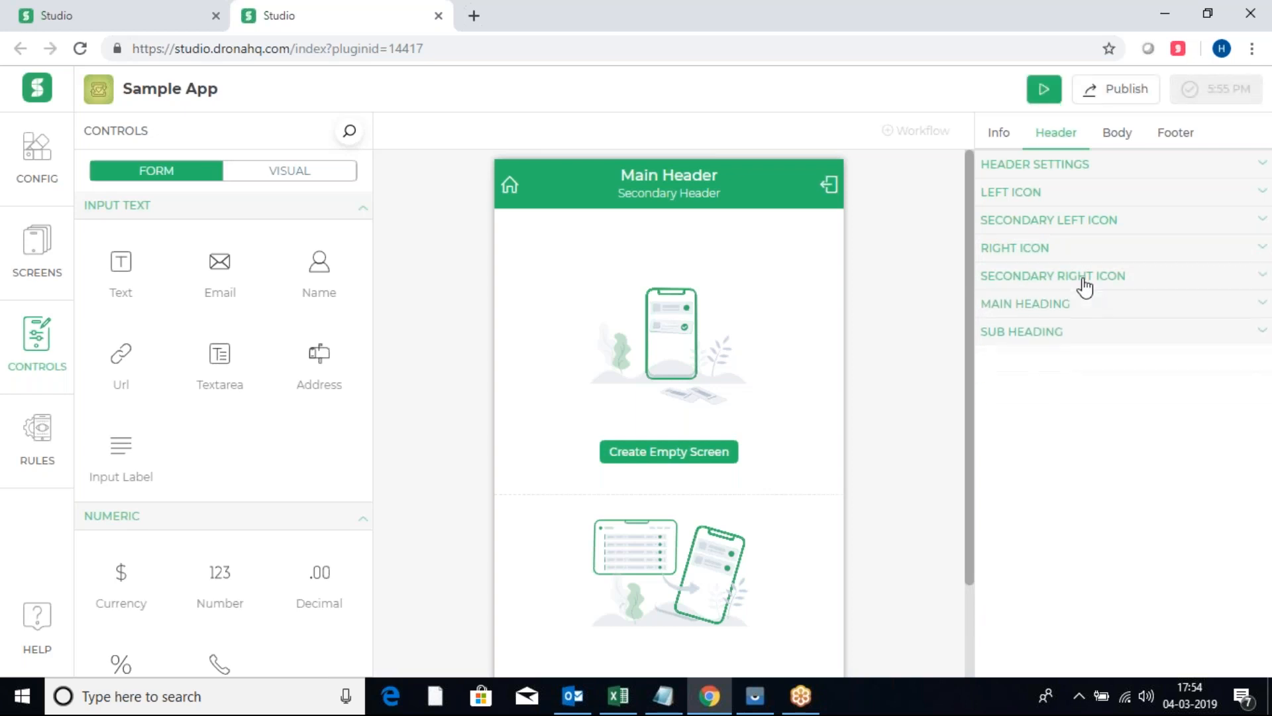
# Replace the header's main heading text with "Leave Management"
pyautogui.click(1052, 306)
pyautogui.moveTo(1193, 345); pyautogui.dragTo(1095, 344)
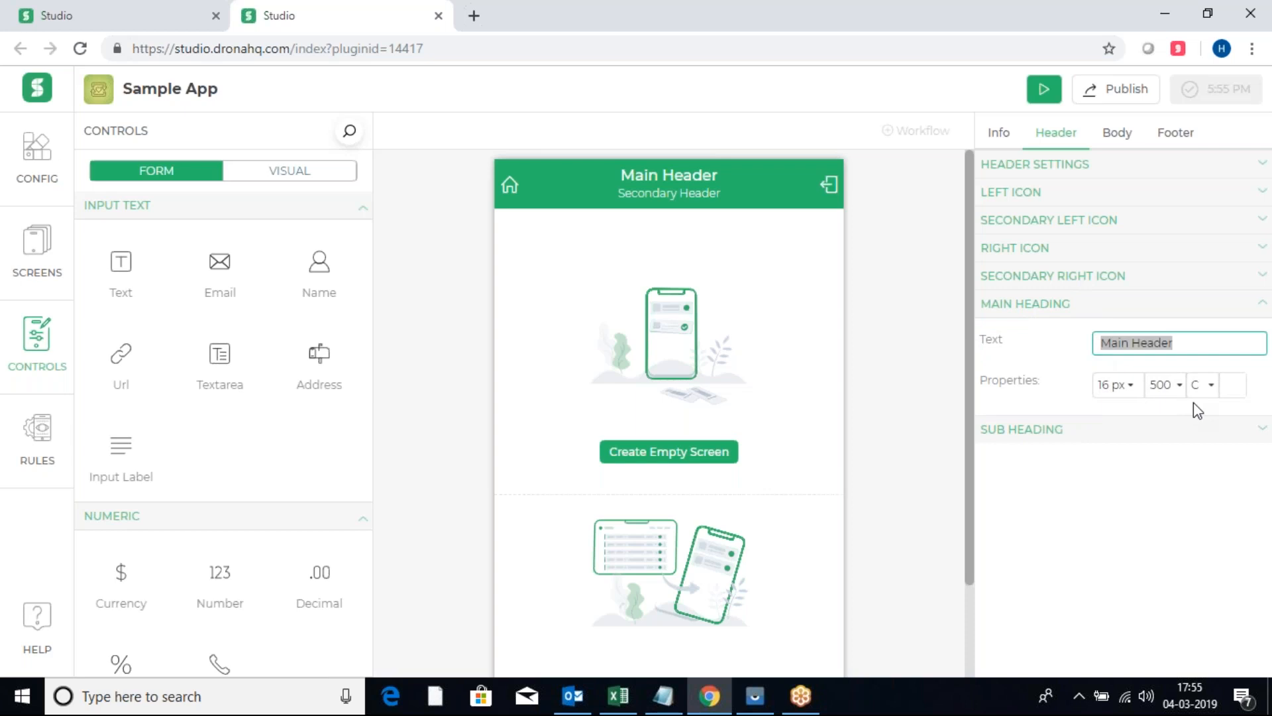
pyautogui.write('Leav')
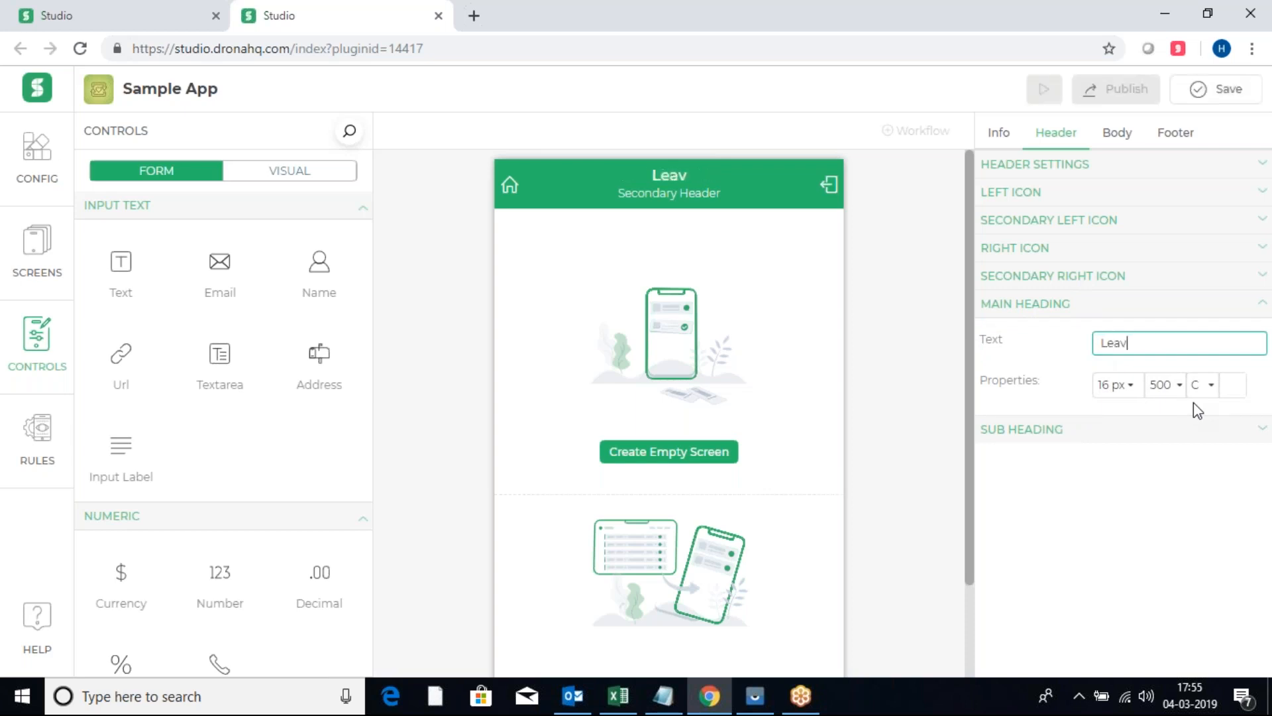
pyautogui.write('e Management')
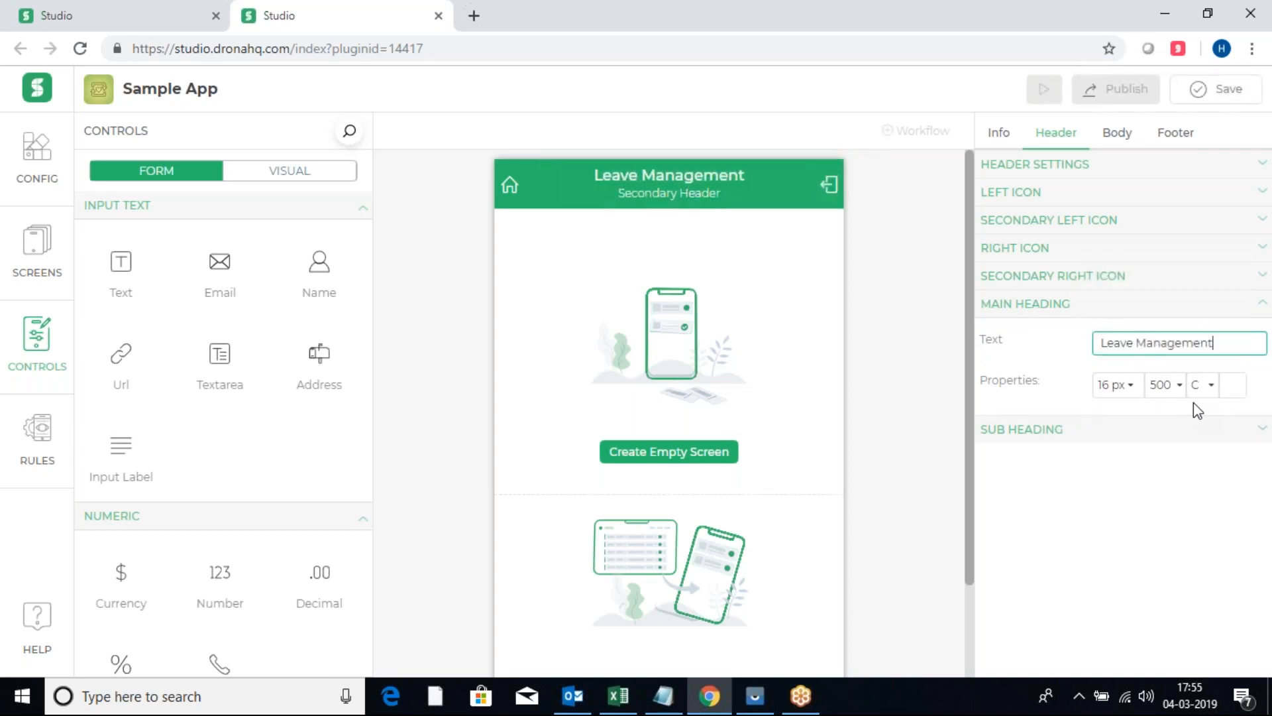
pyautogui.click(1039, 306)
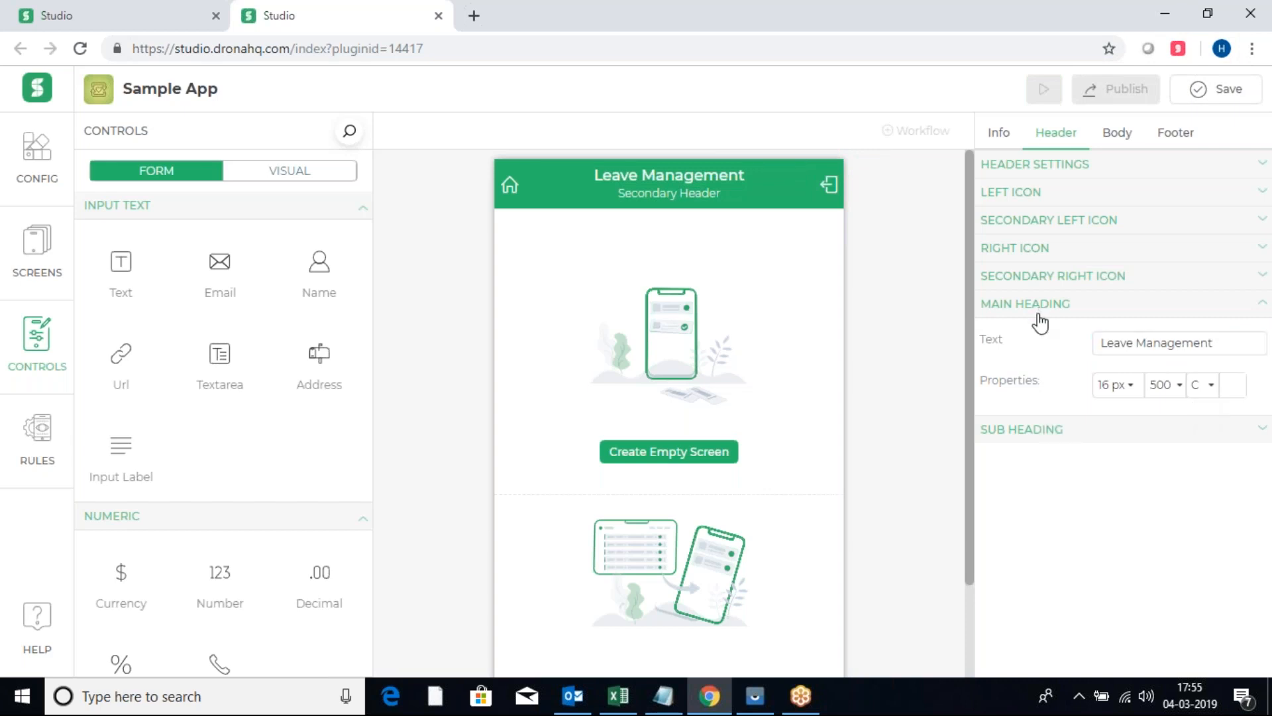
# Replace the header's sub heading text with "Enter Leave Data"
pyautogui.click(1041, 331)
pyautogui.moveTo(1207, 370); pyautogui.dragTo(1096, 369)
pyautogui.write('Enter Lear')
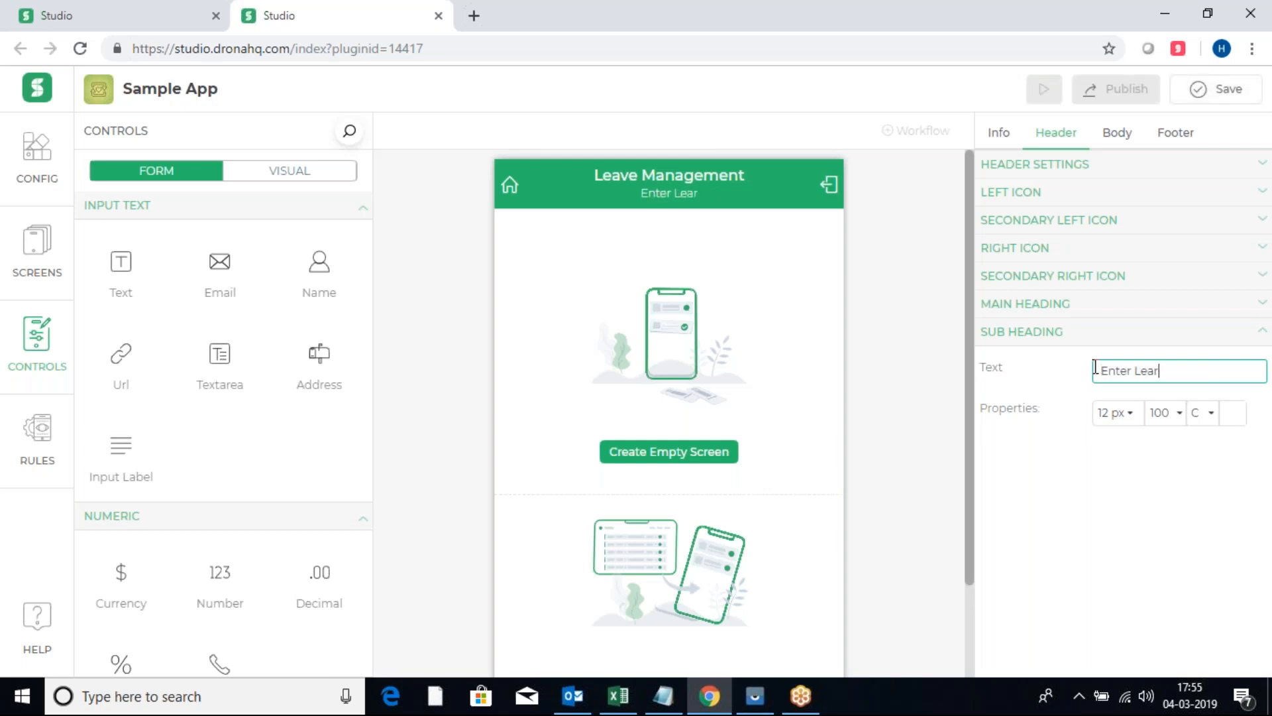
pyautogui.press('BackSpace')
pyautogui.write('ve Data')
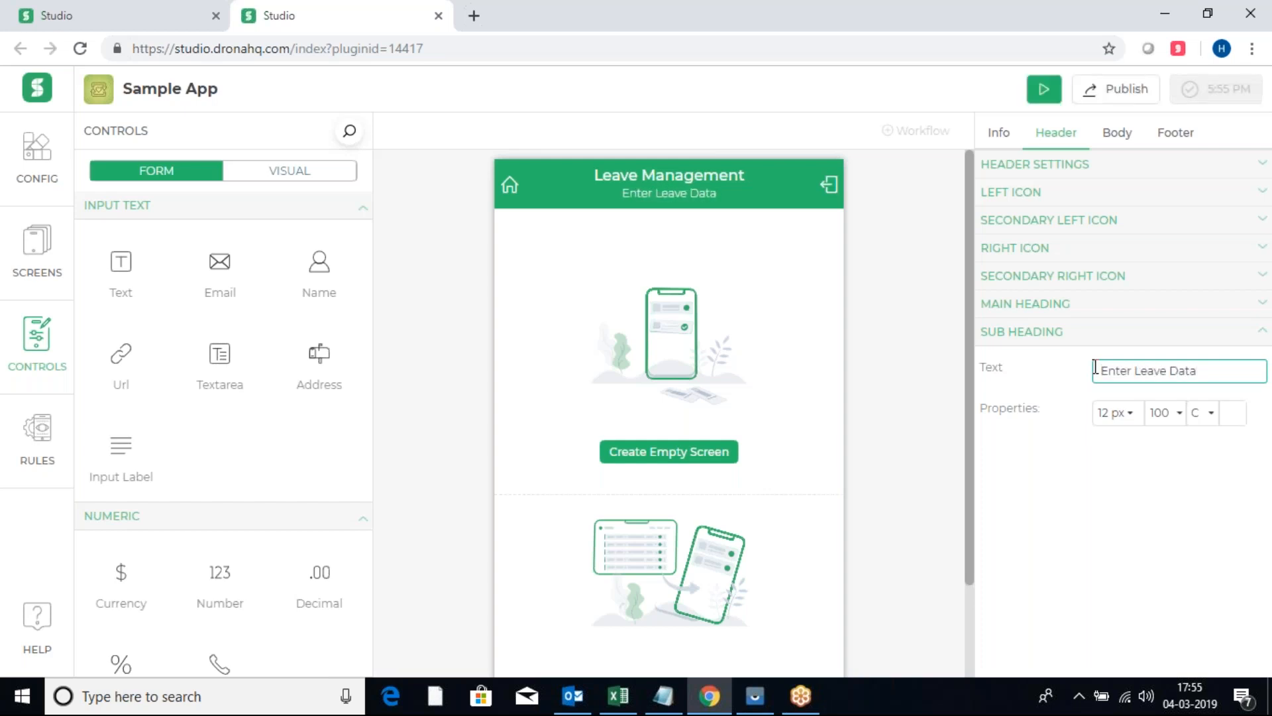
# Close the sub heading settings and review the options for creating a screen
pyautogui.click(1075, 473)
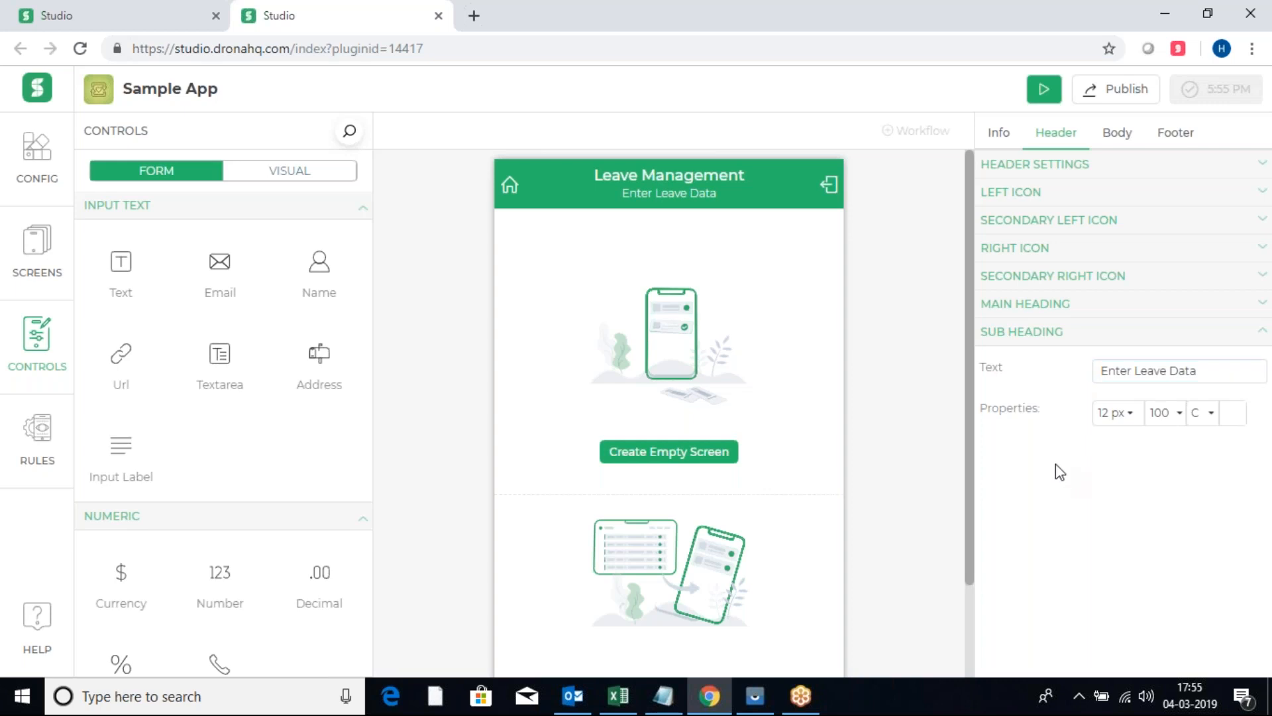
pyautogui.click(1048, 339)
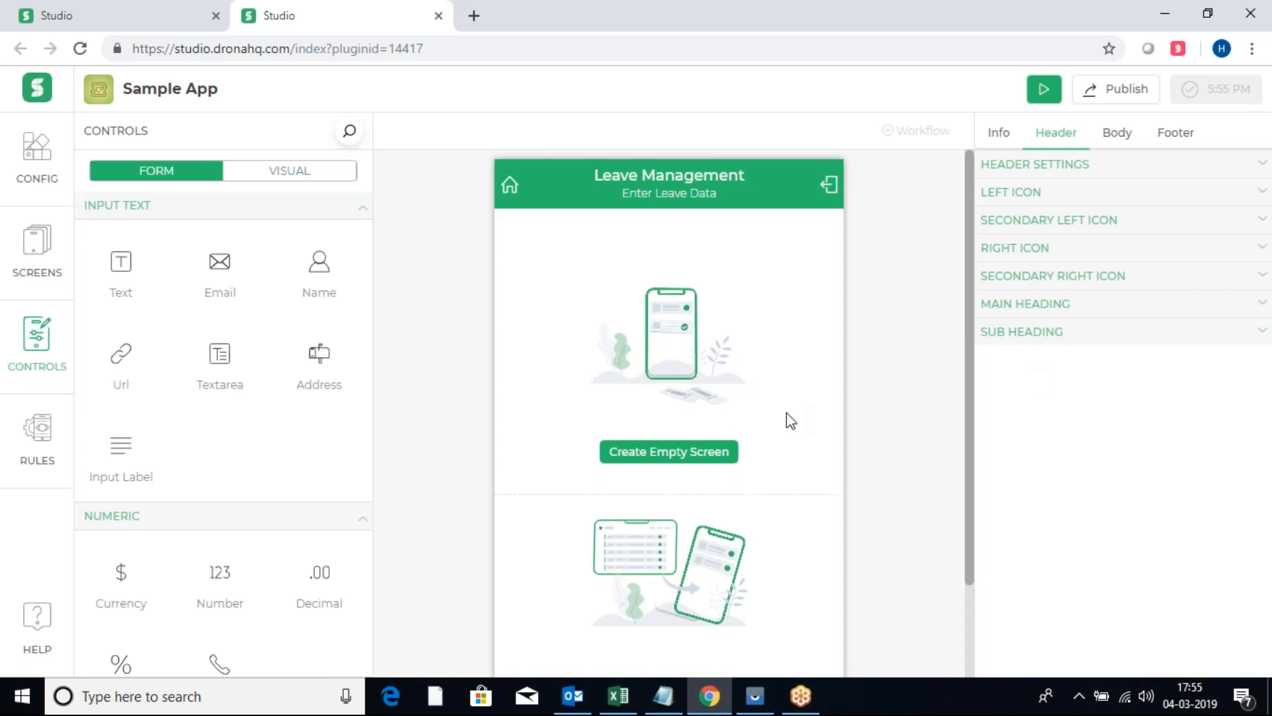
pyautogui.scroll(-2, 791, 420)
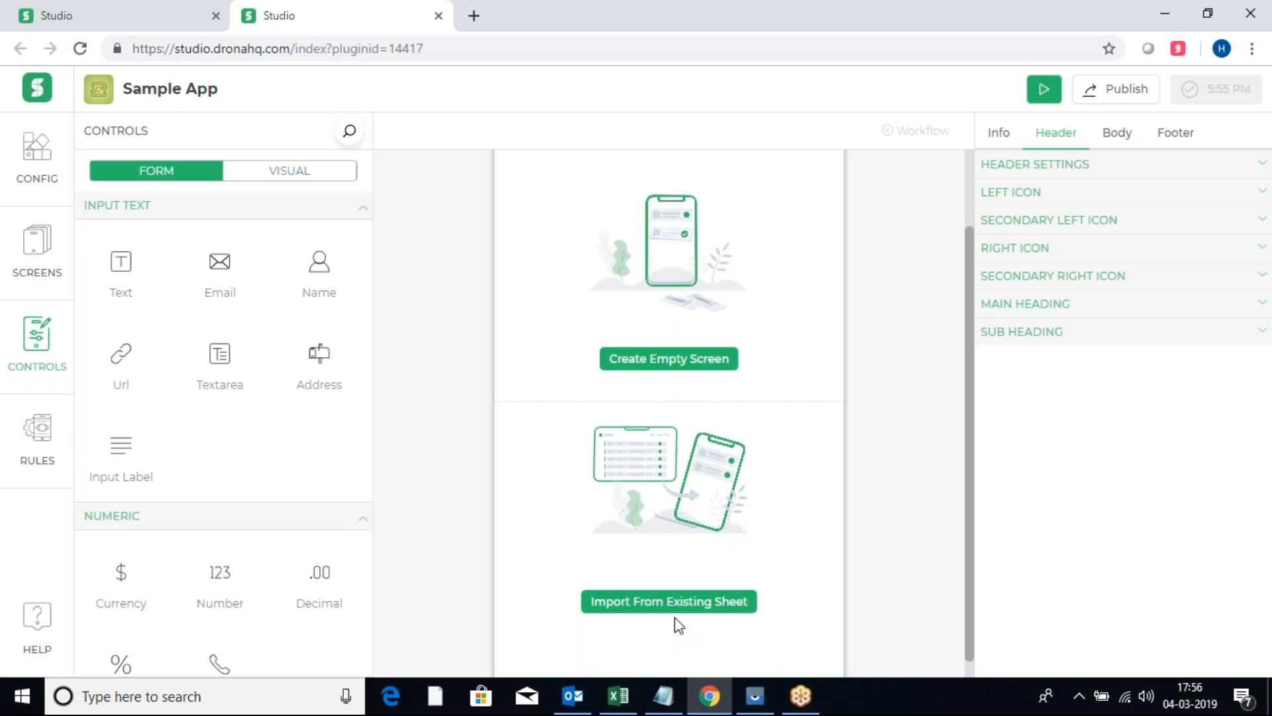
pyautogui.scroll(3, 783, 432)
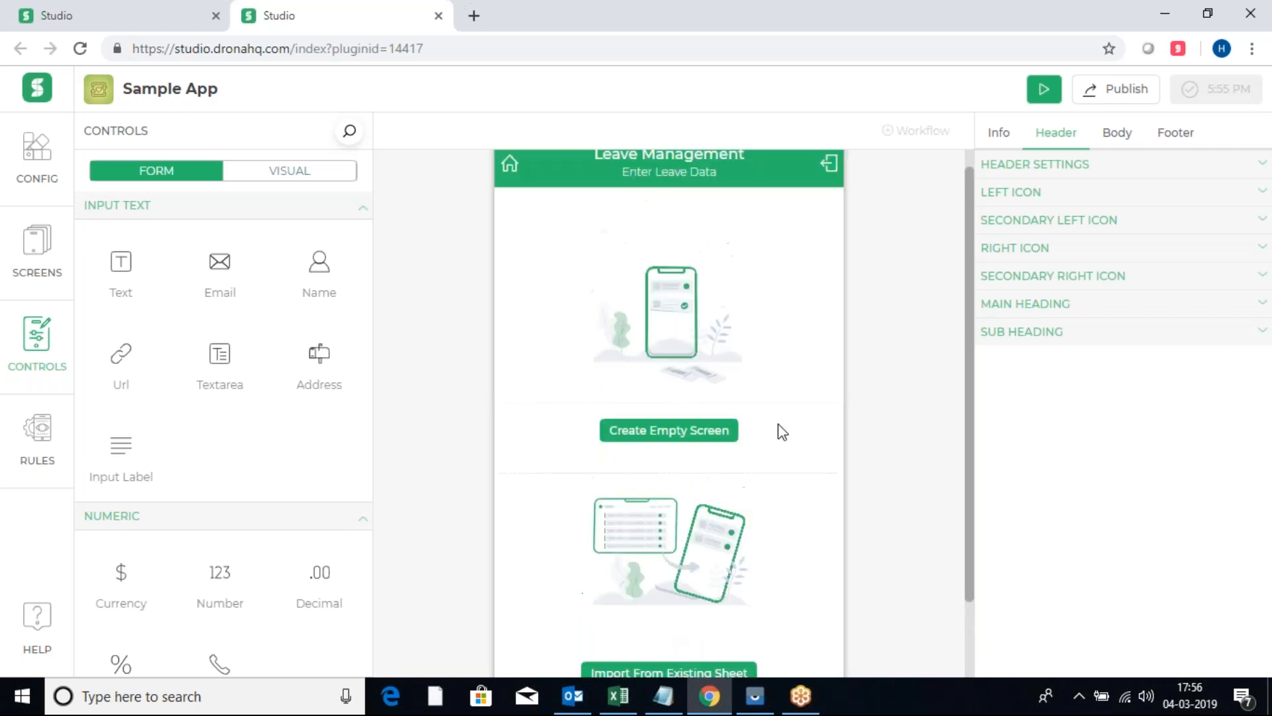
# Create an empty screen named "LeaveData" with its submission log enabled
pyautogui.click(675, 453)
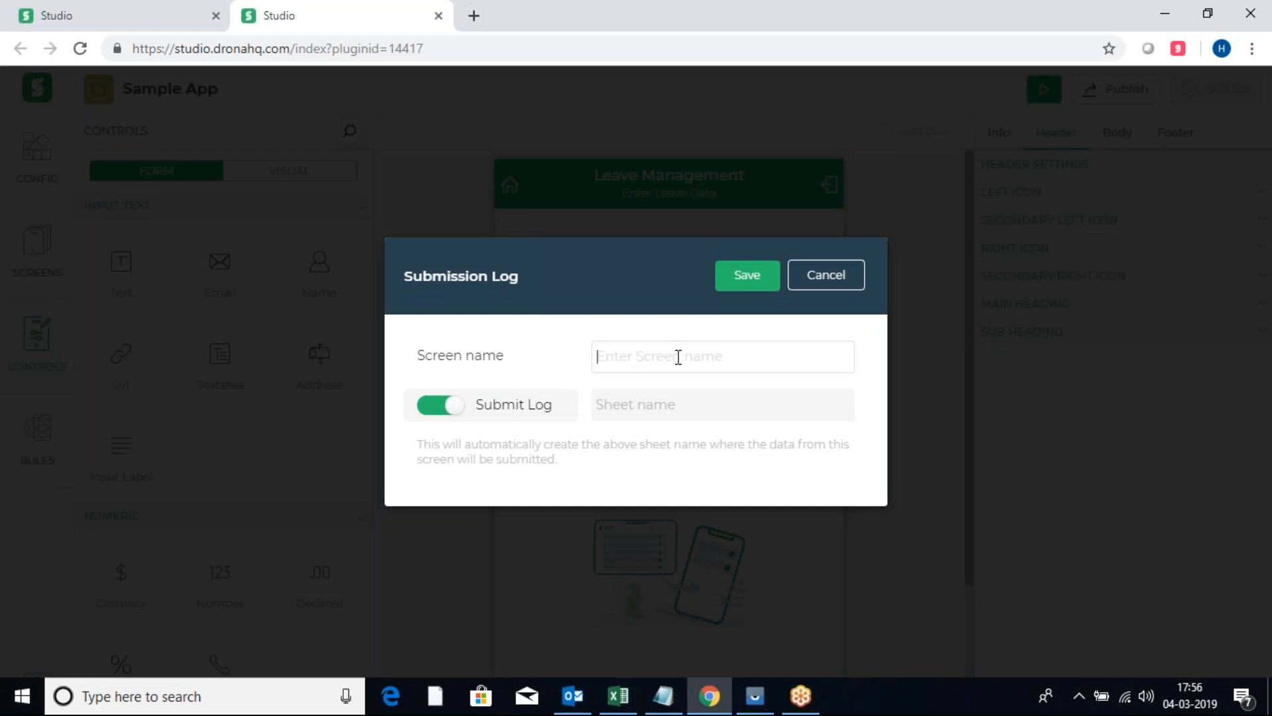
pyautogui.write('leavedata')
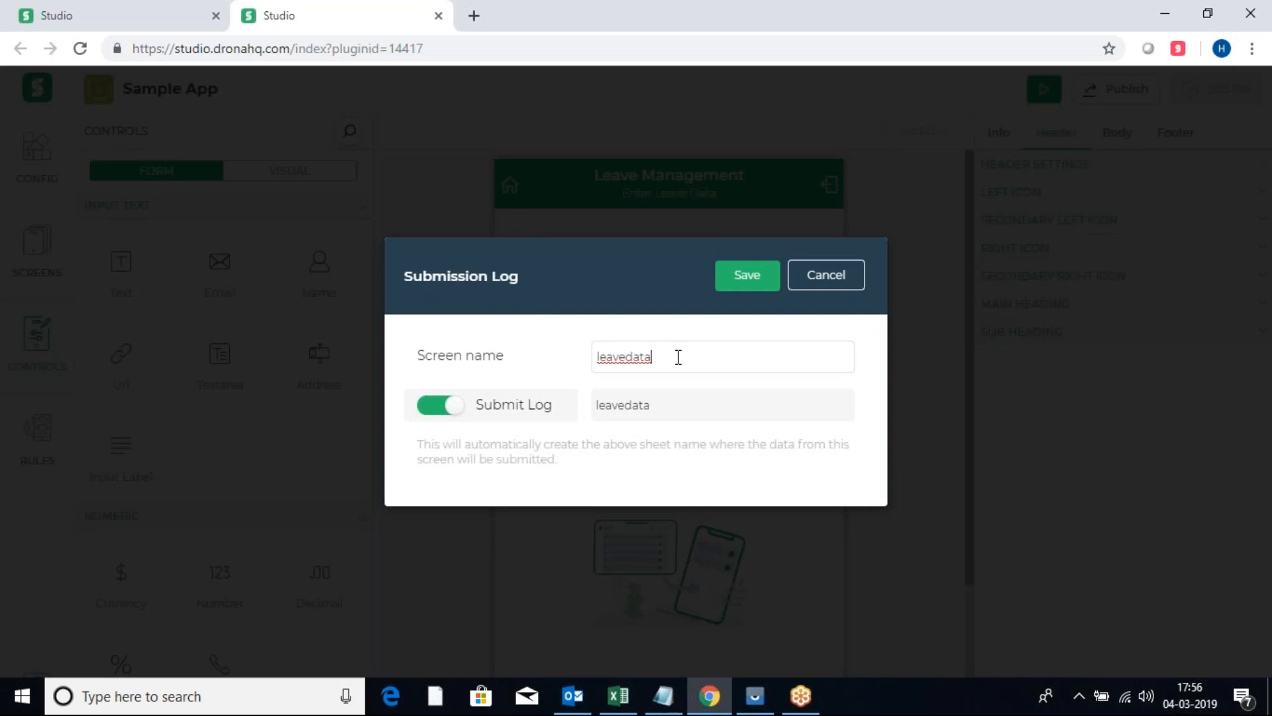
pyautogui.press('BackSpace')
pyautogui.press('BackSpace')
pyautogui.press('BackSpace')
pyautogui.press('BackSpace')
pyautogui.press('BackSpace')
pyautogui.press('BackSpace')
pyautogui.press('BackSpace')
pyautogui.press('BackSpace')
pyautogui.press('BackSpace')
pyautogui.write('Leave Data')
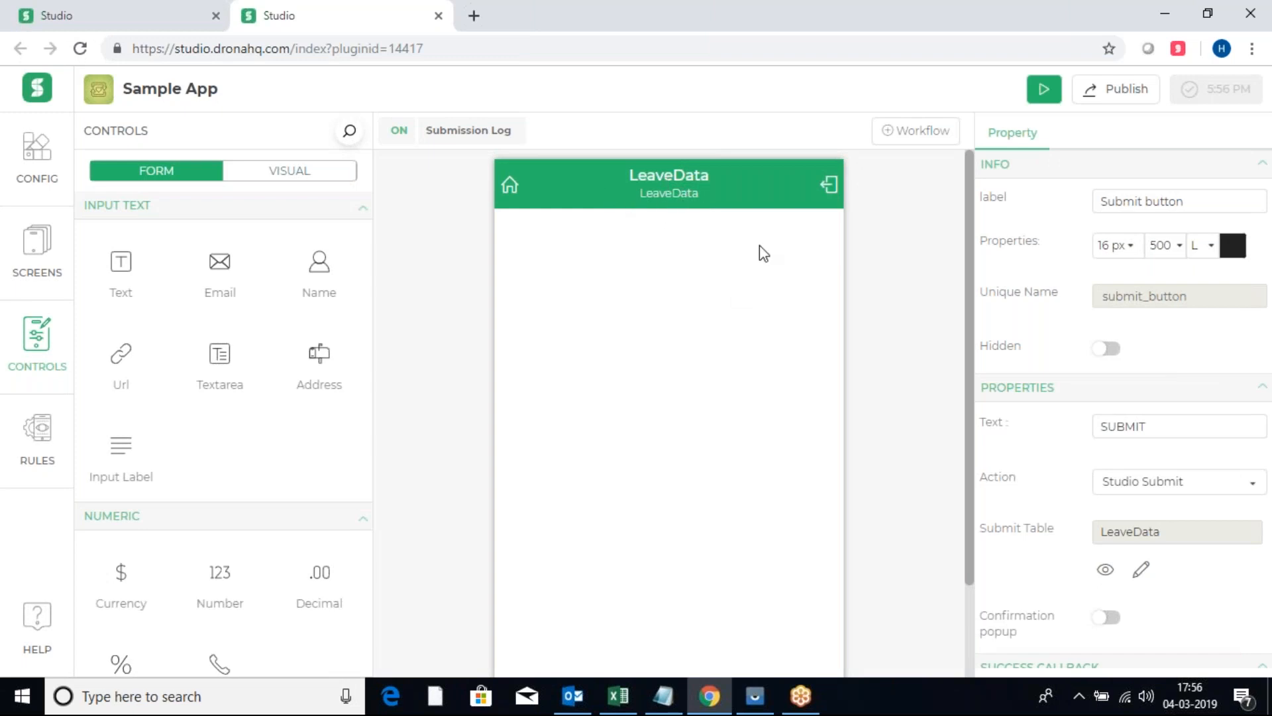
# Change the main heading in the new screen's header to "Leave Data"
pyautogui.click(596, 202)
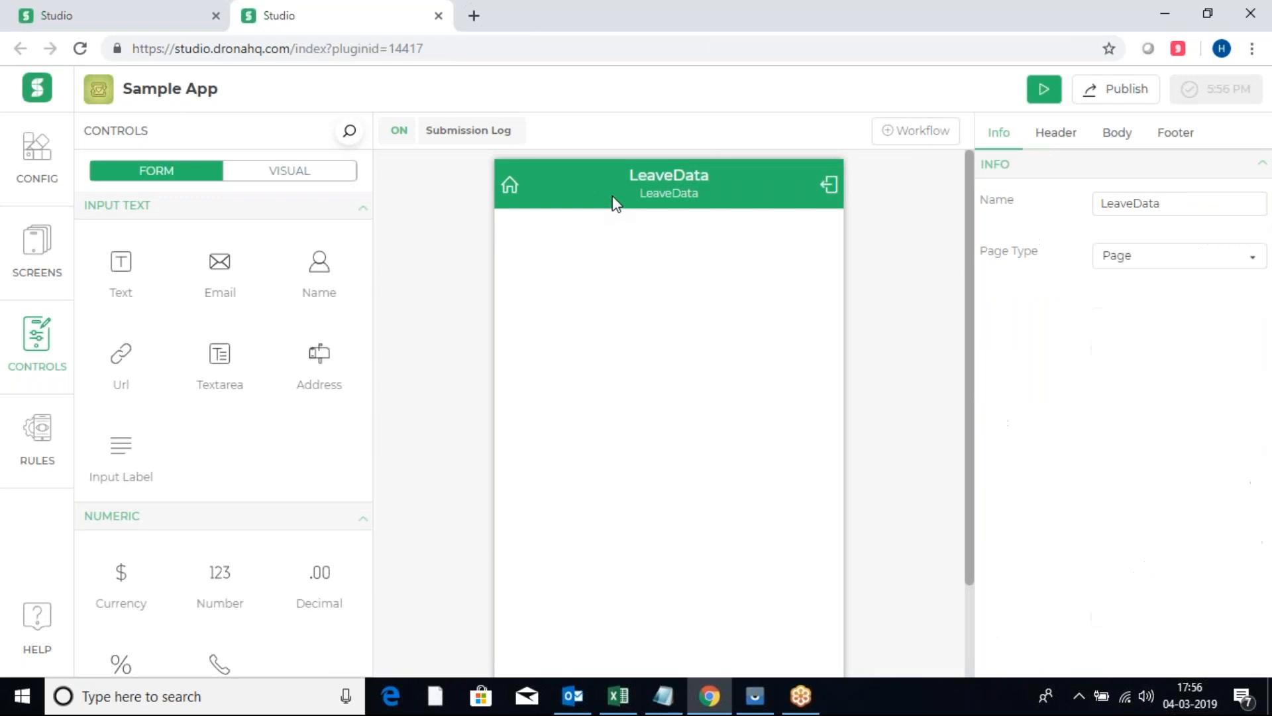
pyautogui.click(1054, 133)
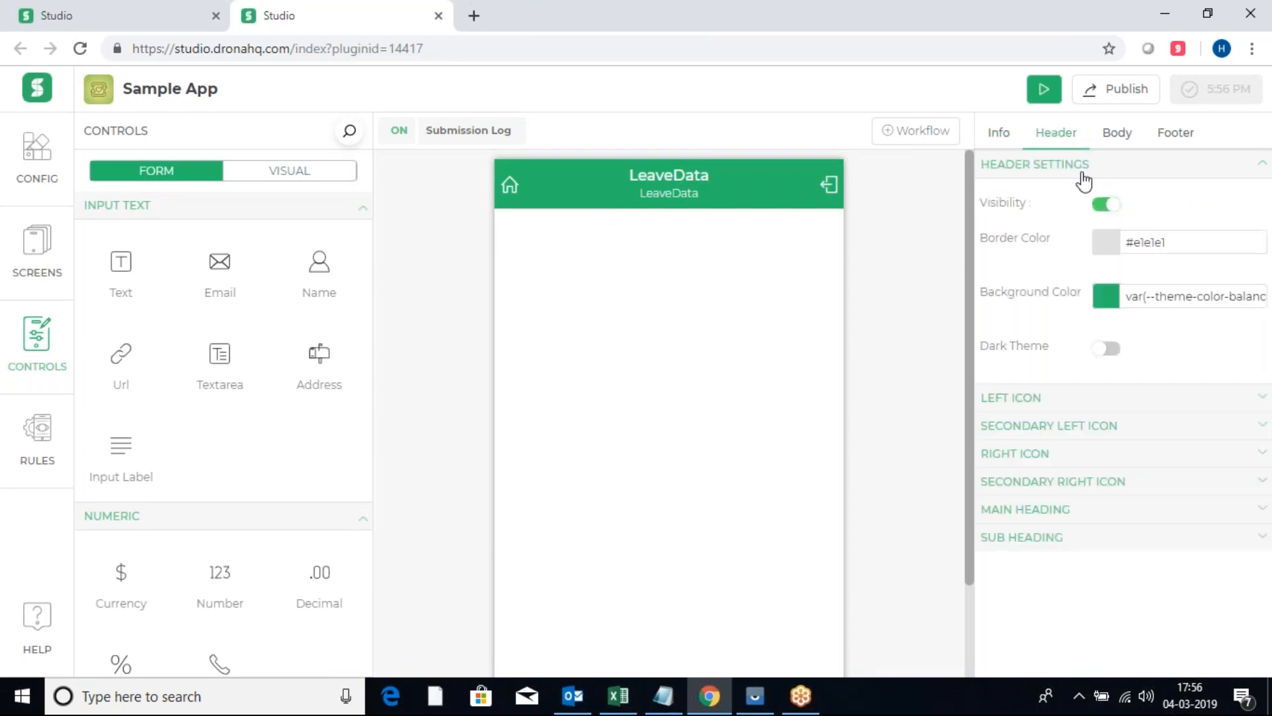
pyautogui.click(1058, 165)
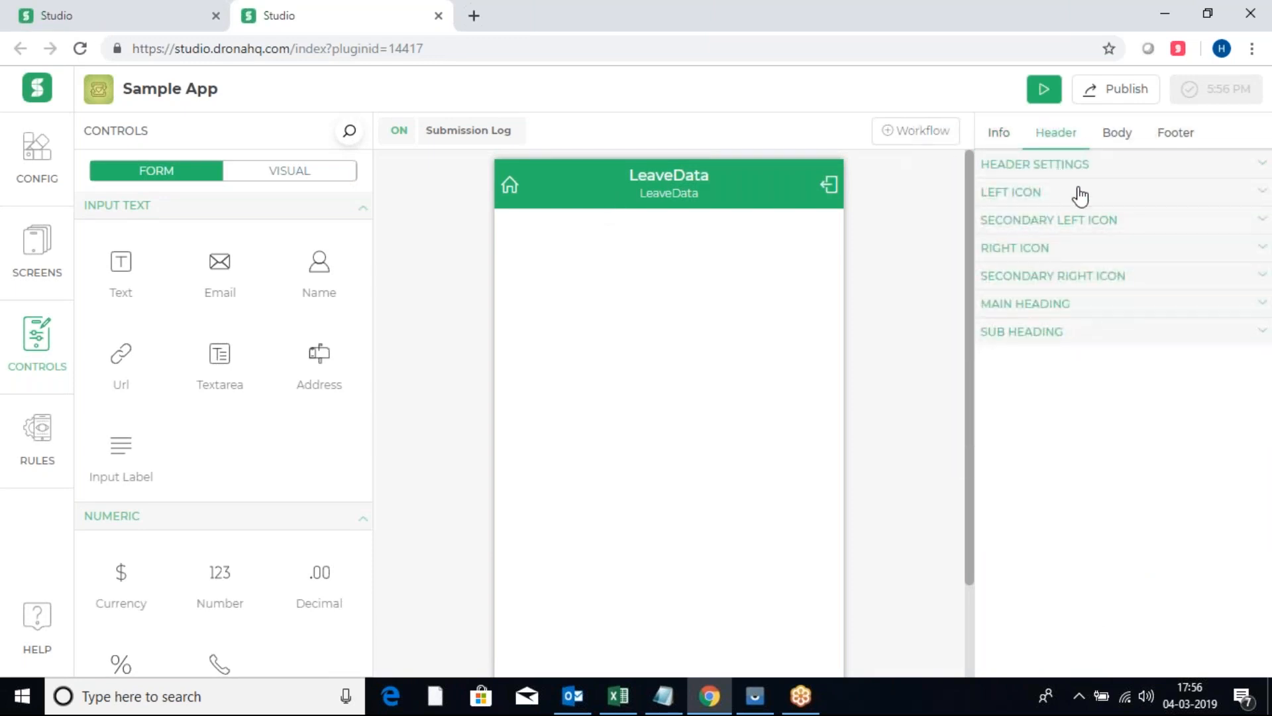
pyautogui.click(1045, 305)
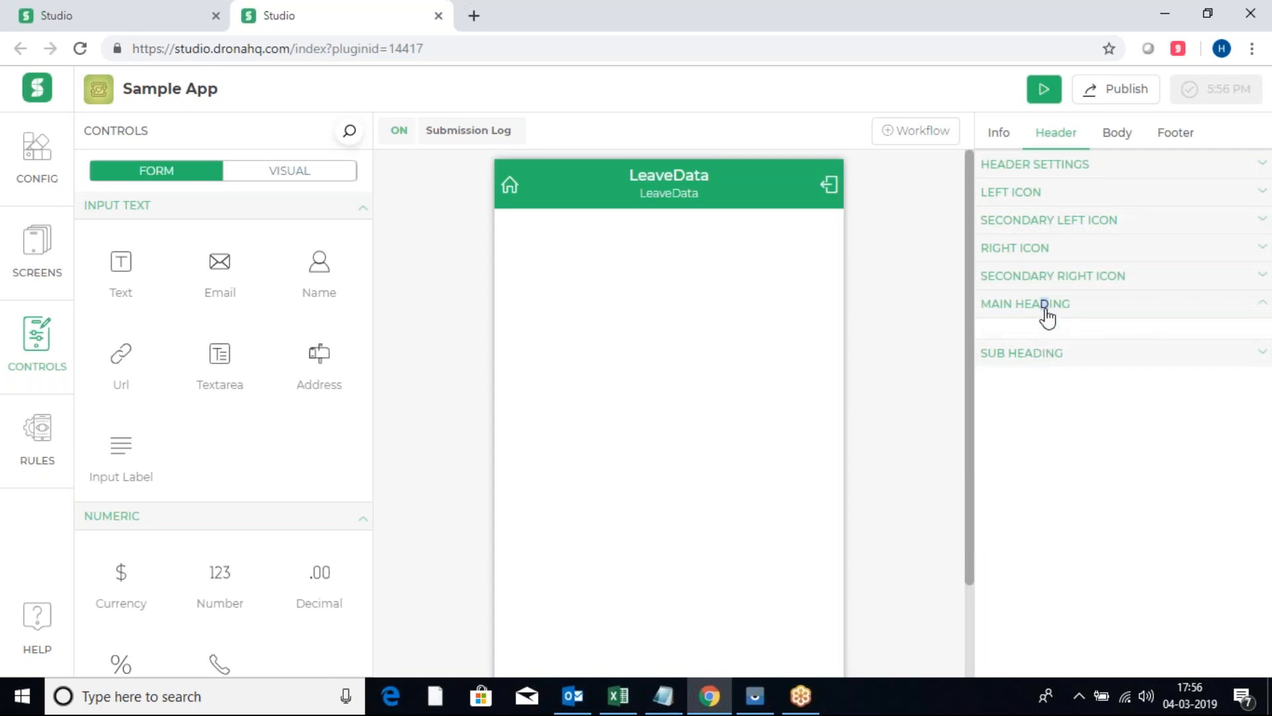
pyautogui.click(1133, 343)
# Change the header's sub heading text to "Enter Leave Data" and return to the screen's general info
pyautogui.click(1050, 432)
pyautogui.click(1133, 471)
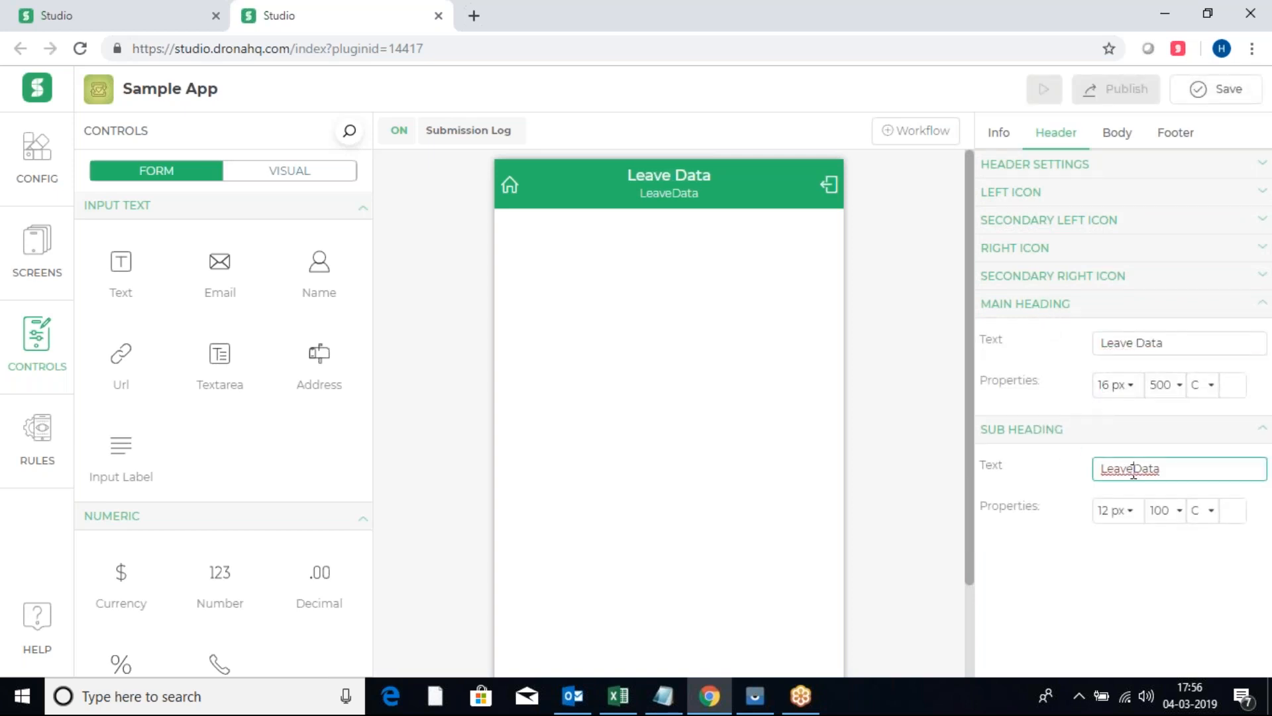
pyautogui.click(1097, 468)
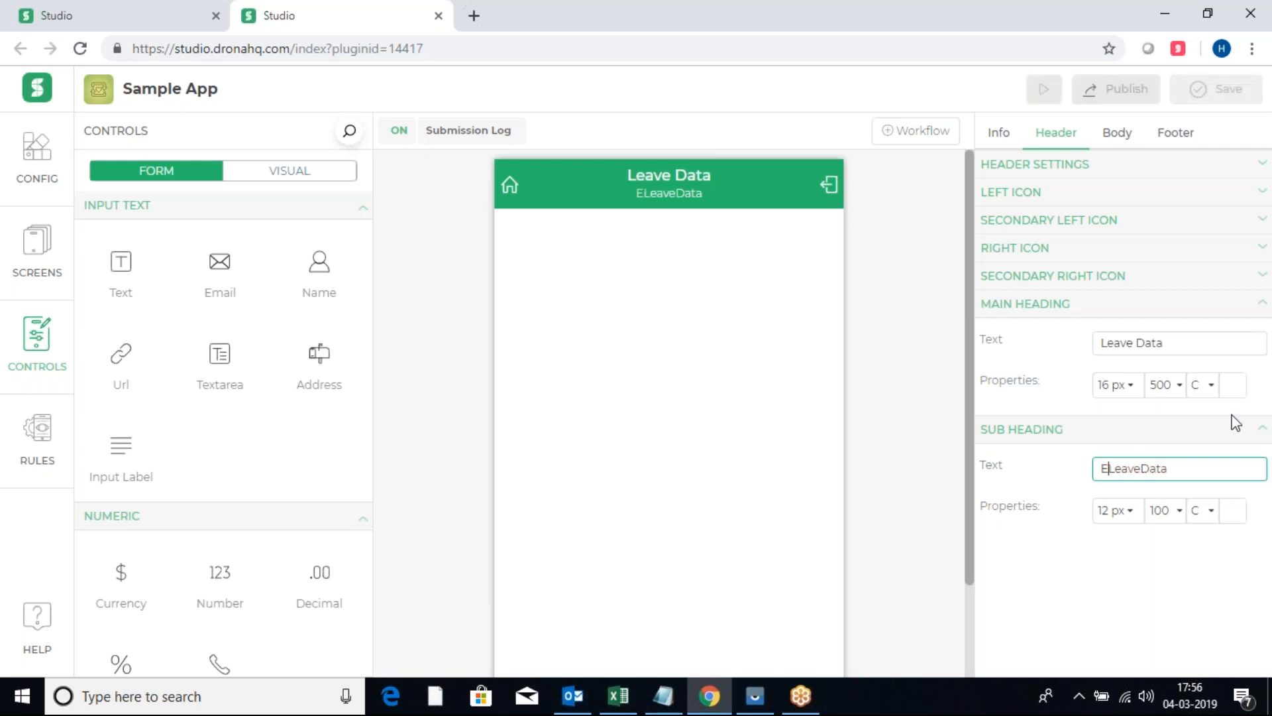
pyautogui.write('Enter Leave')
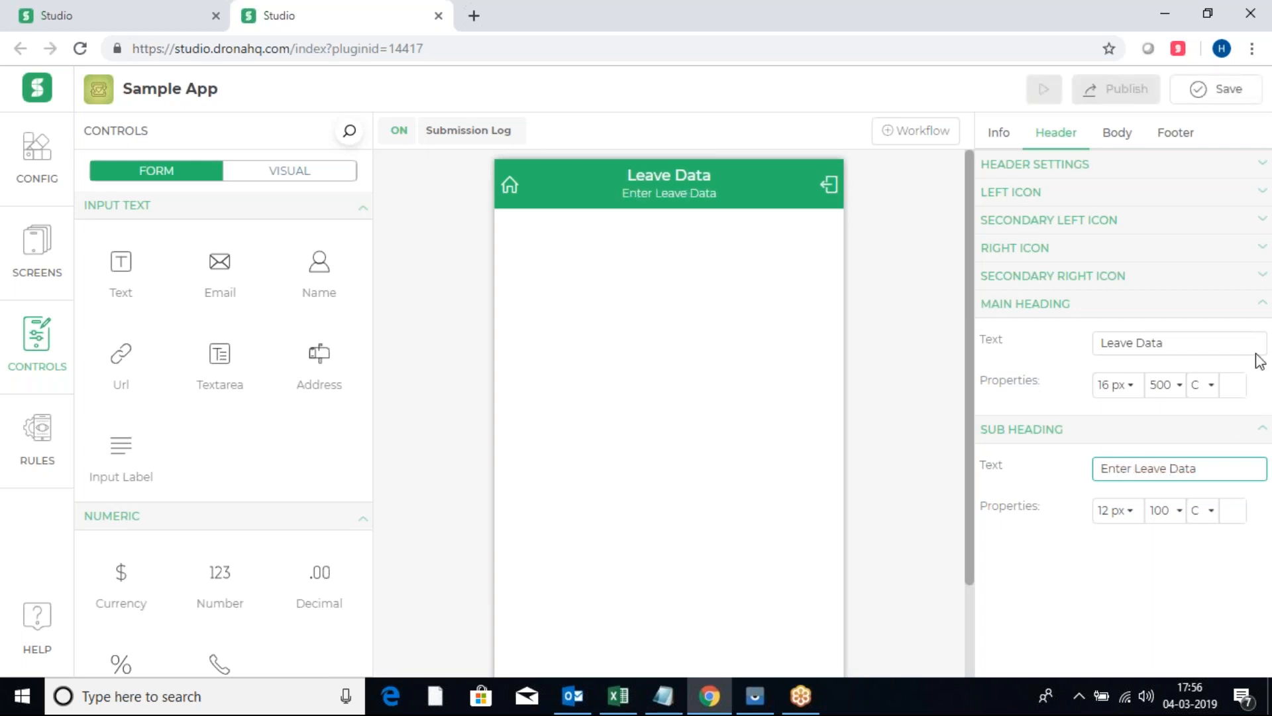
pyautogui.click(1000, 135)
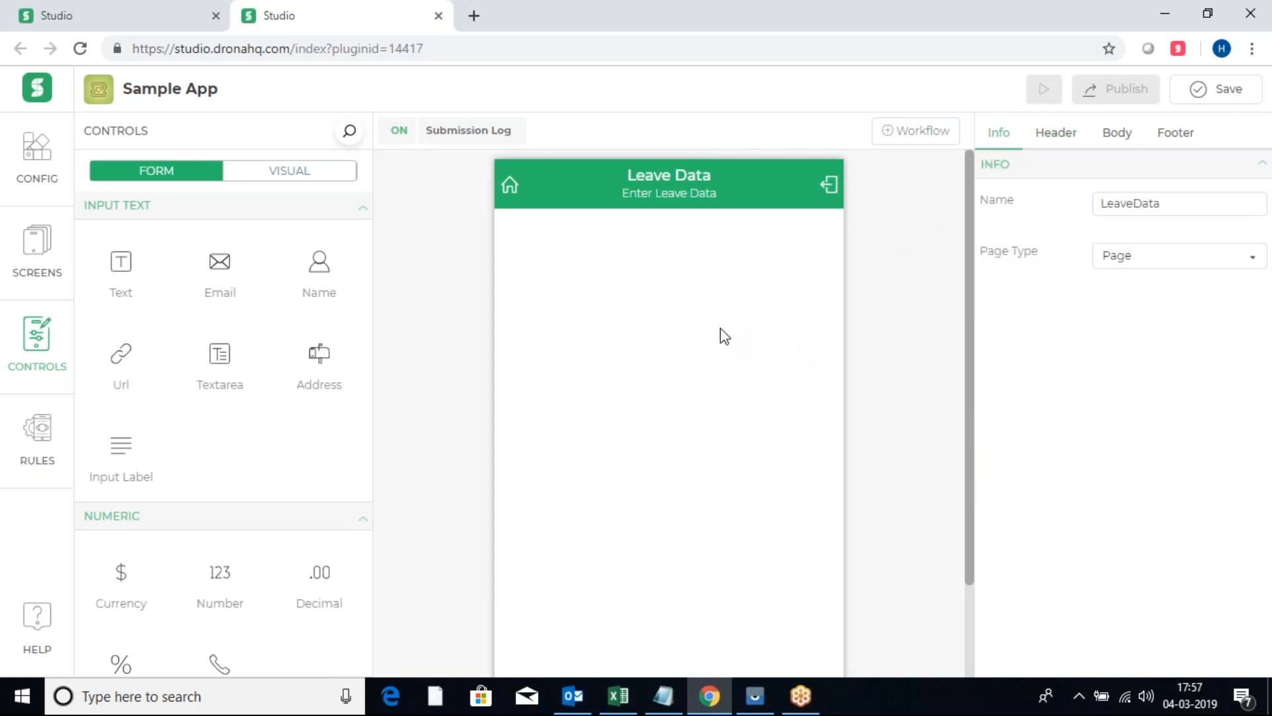
# Search the form controls for "drop" and add a Dropdown to the body of the Leave Data screen
pyautogui.scroll(-5, 717, 326)
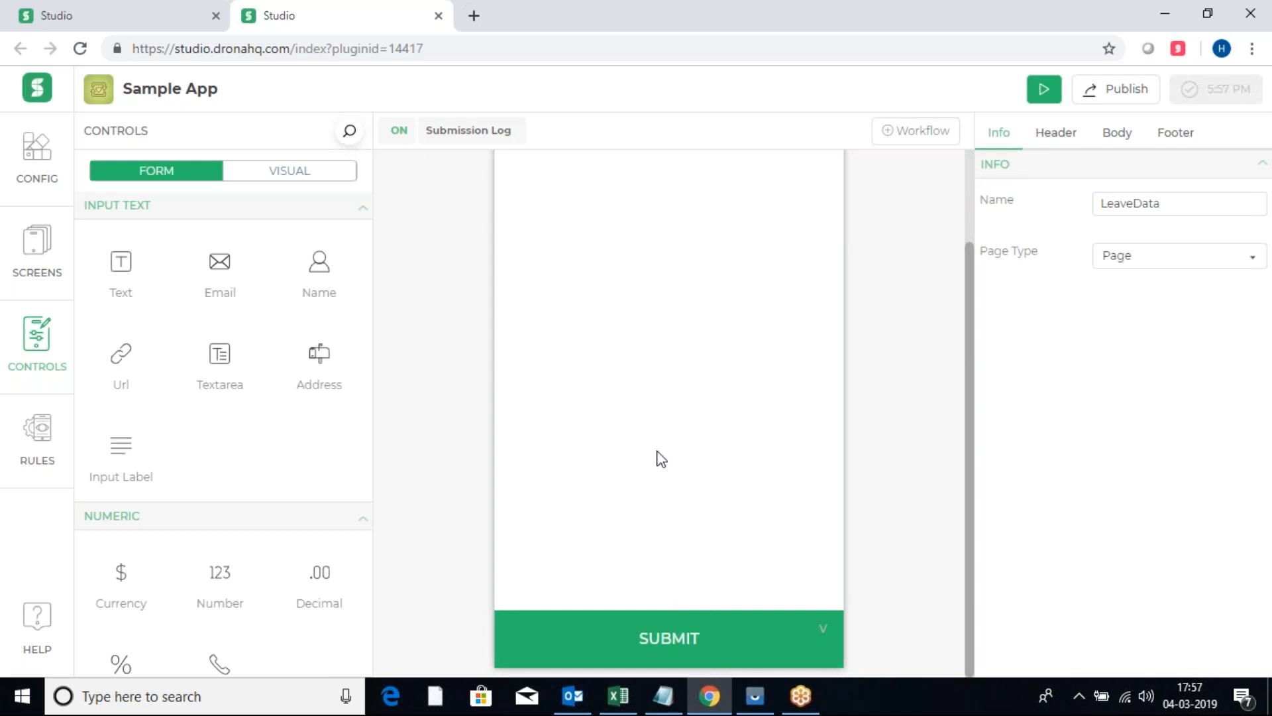
pyautogui.scroll(2, 660, 458)
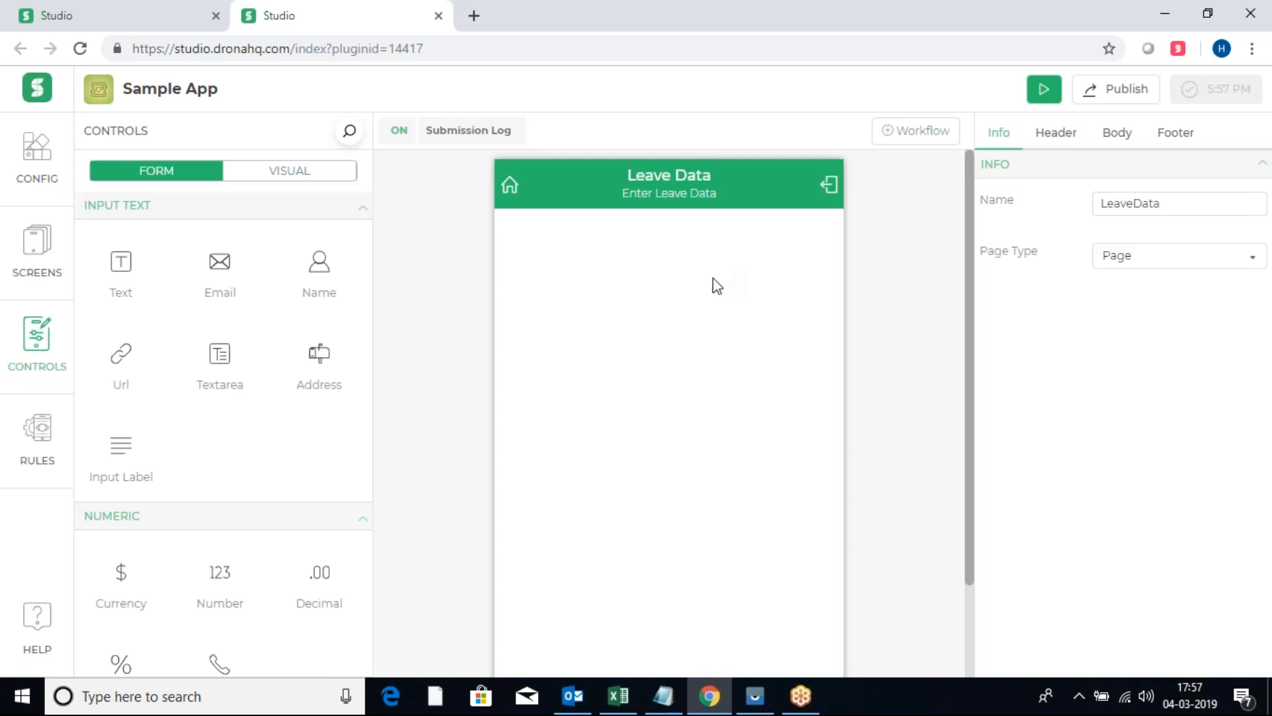
pyautogui.click(355, 140)
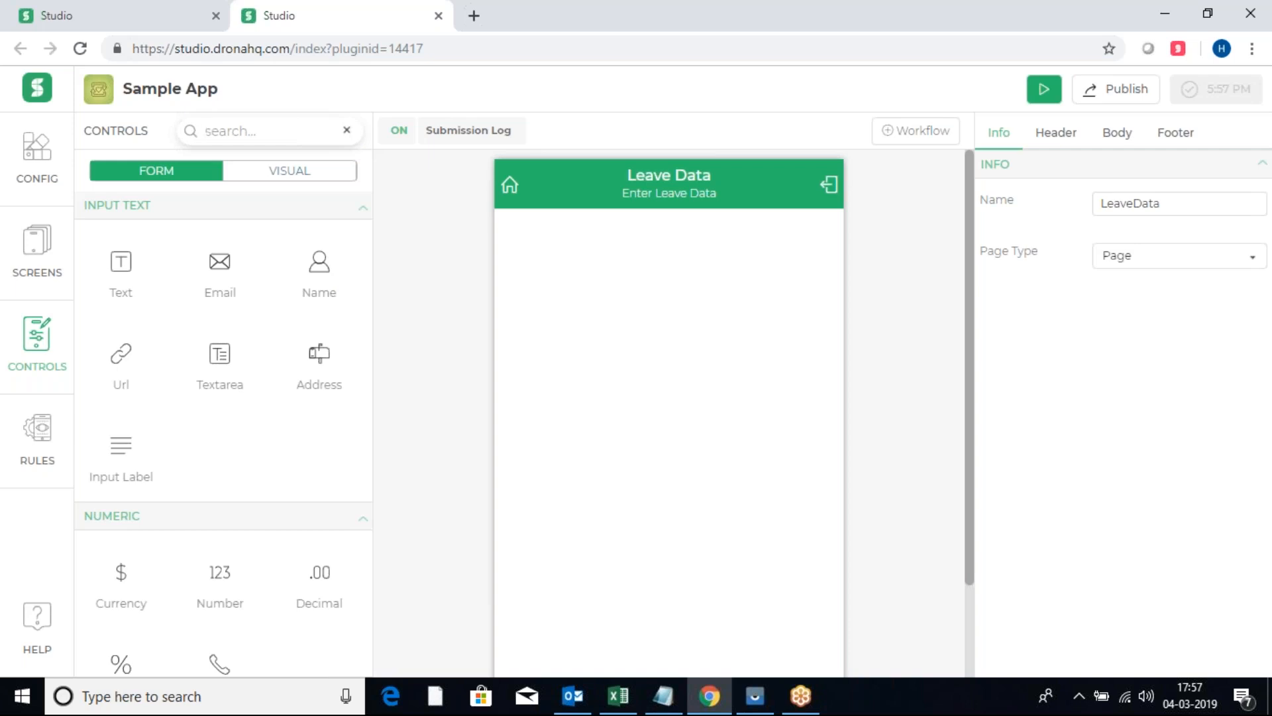
pyautogui.write('drop')
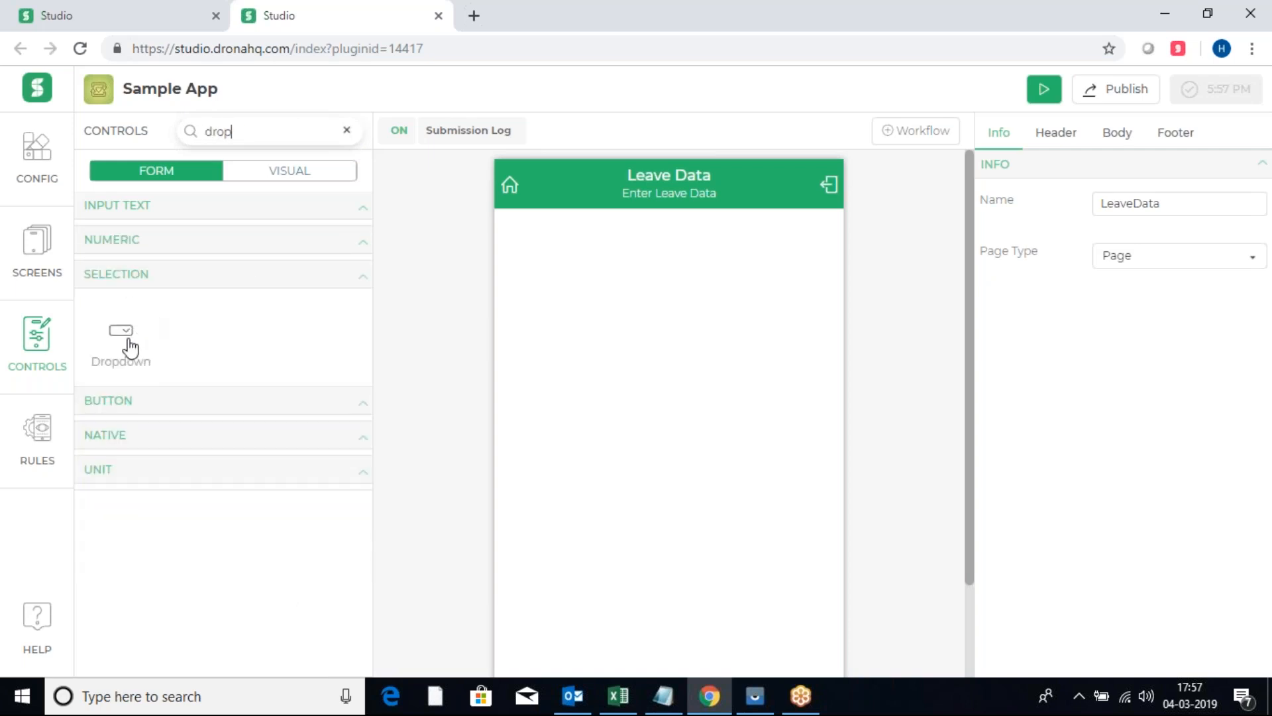
pyautogui.moveTo(128, 347); pyautogui.dragTo(628, 344)
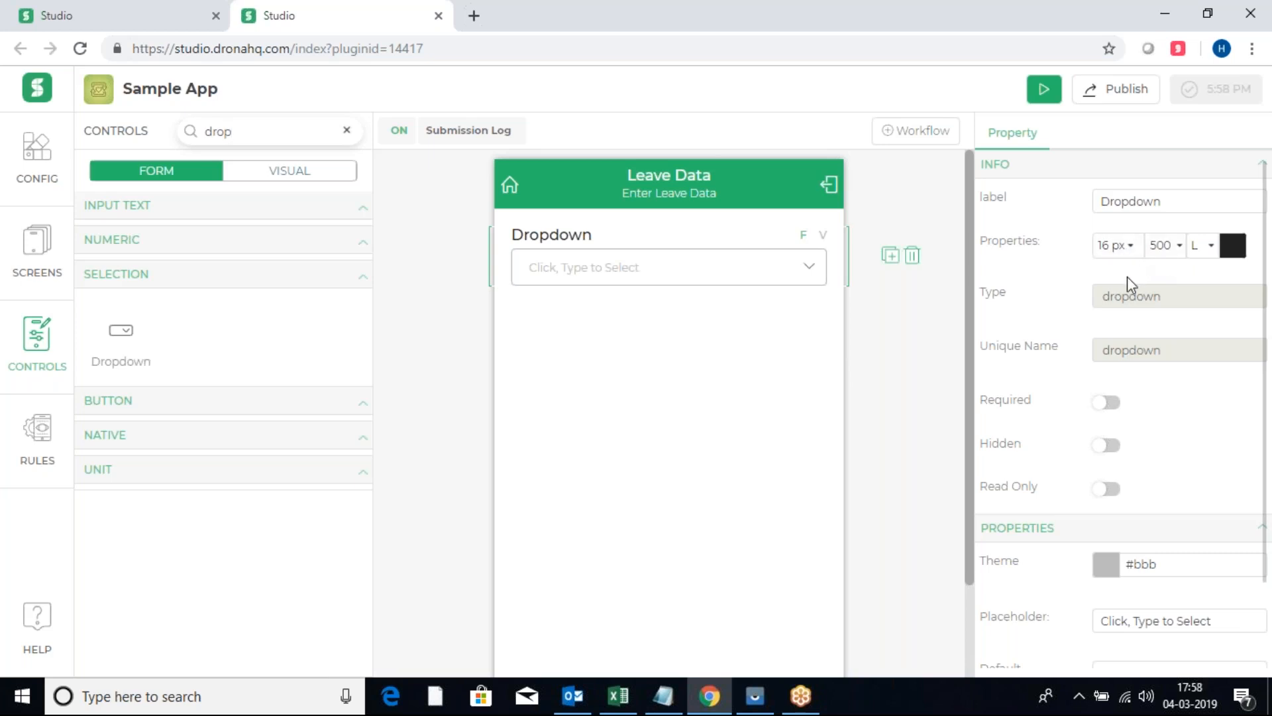
# Label the dropdown "Select Leave Type" and copy its unique name
pyautogui.moveTo(1128, 352)
pyautogui.moveTo(1170, 207); pyautogui.dragTo(1082, 216)
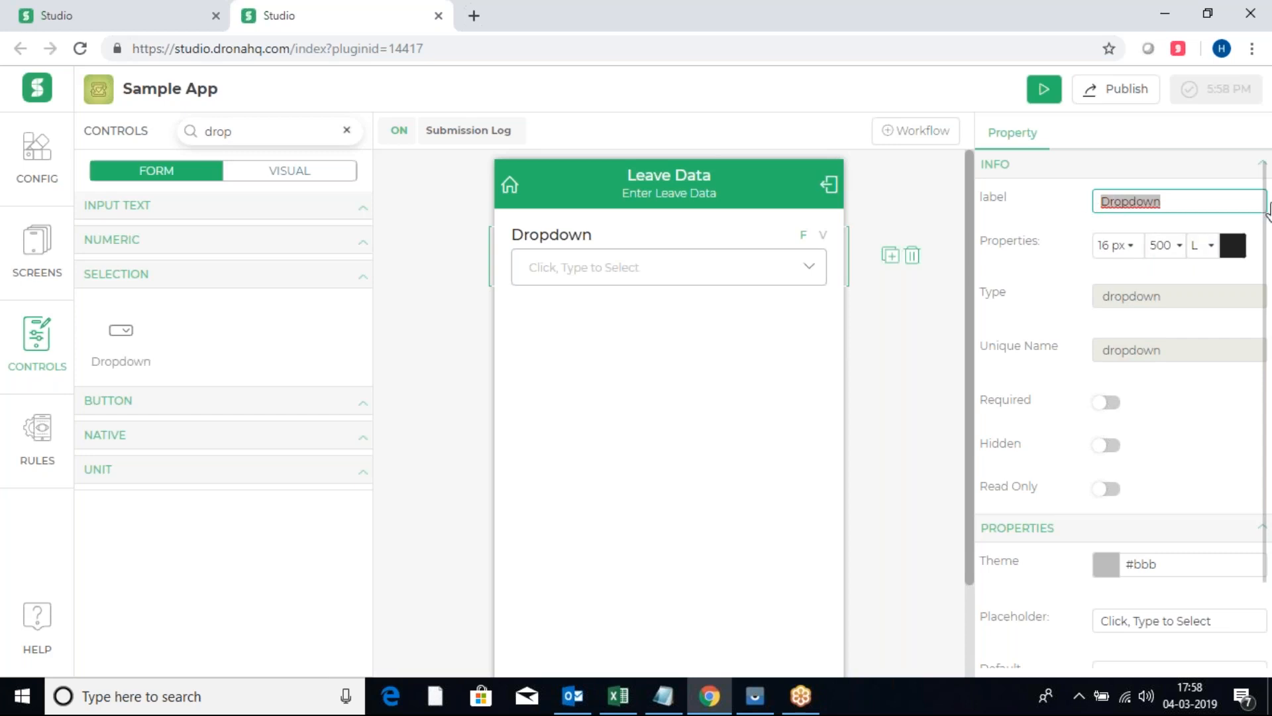
pyautogui.write('Select')
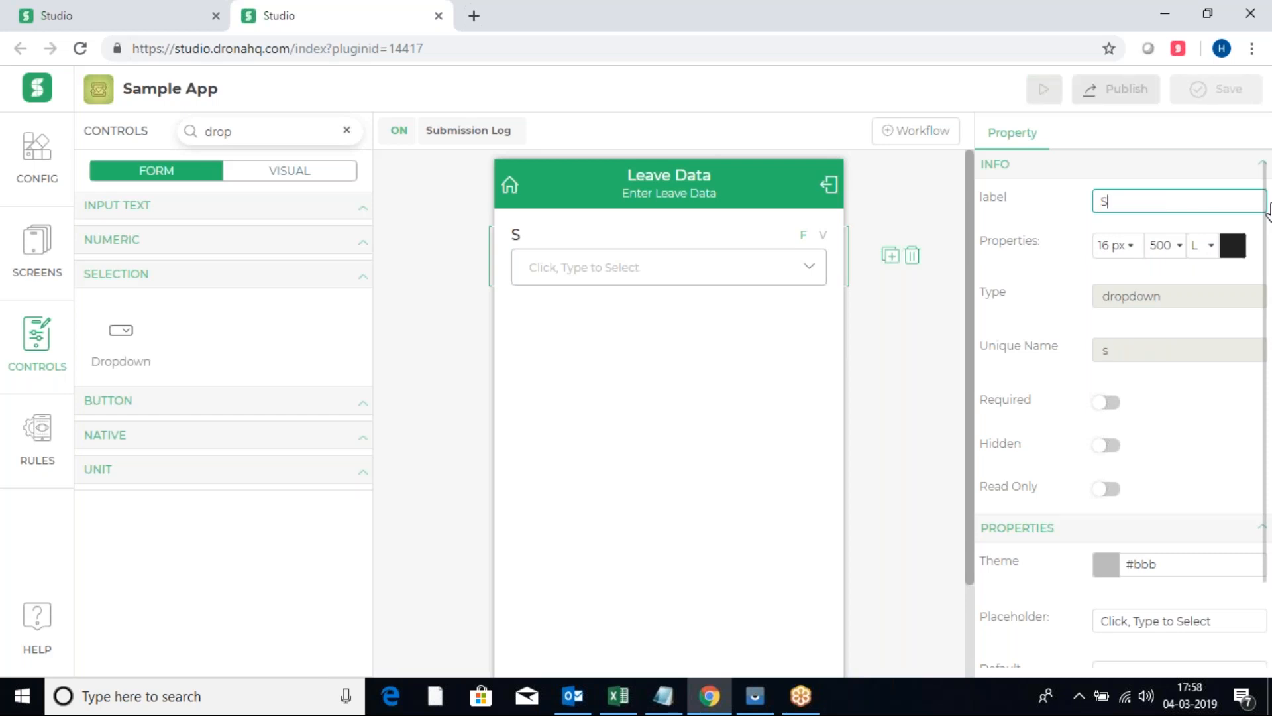
pyautogui.press('BackSpace')
pyautogui.press('BackSpace')
pyautogui.press('BackSpace')
pyautogui.write('ect ')
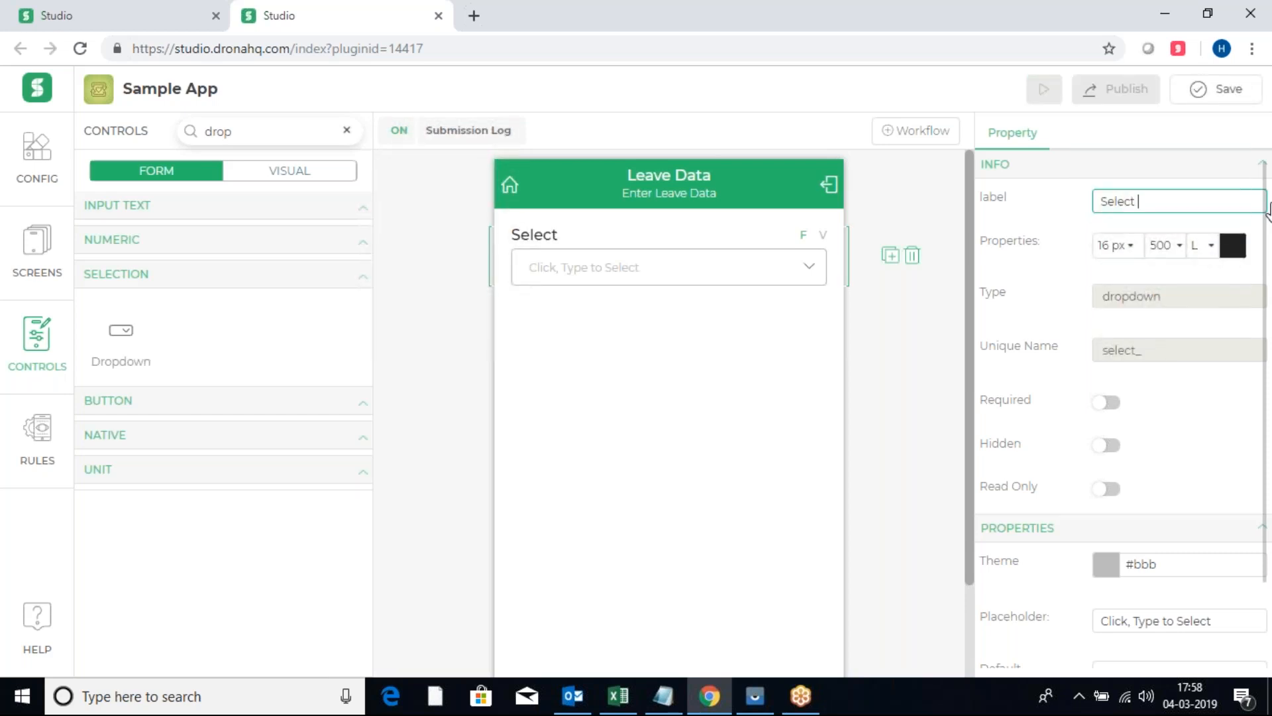
pyautogui.write('Leave Type')
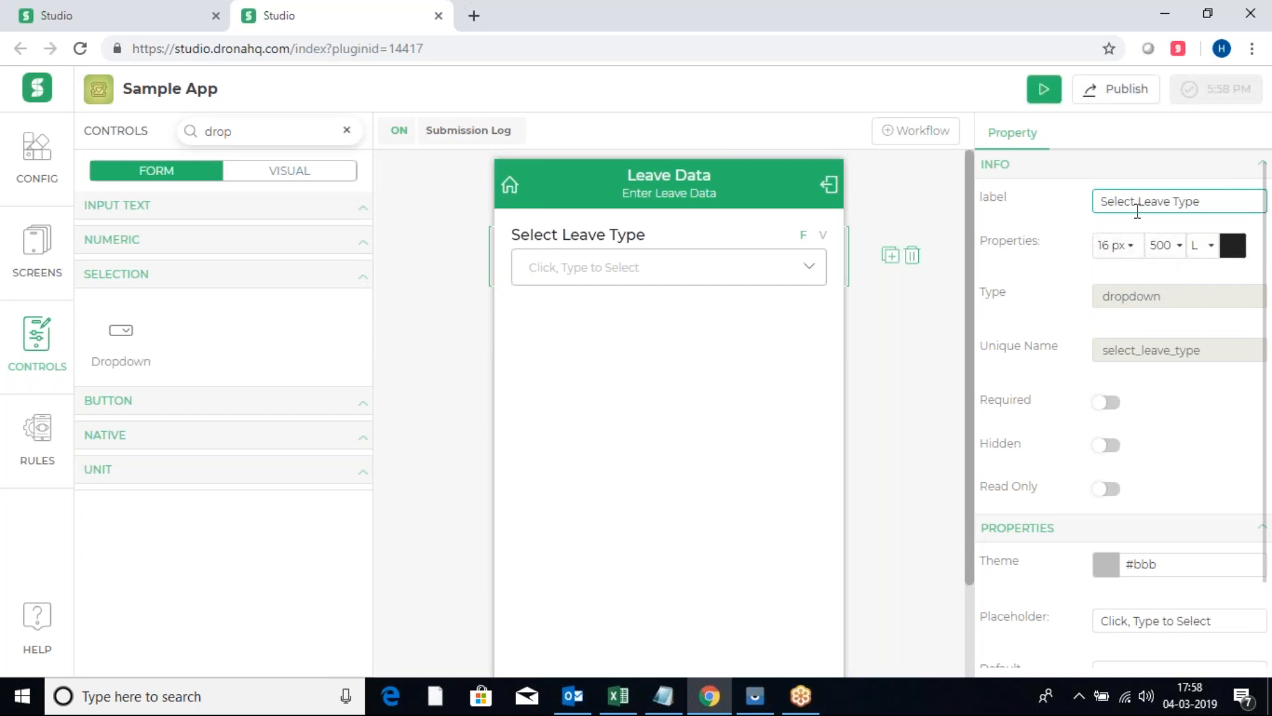
pyautogui.click(1054, 294)
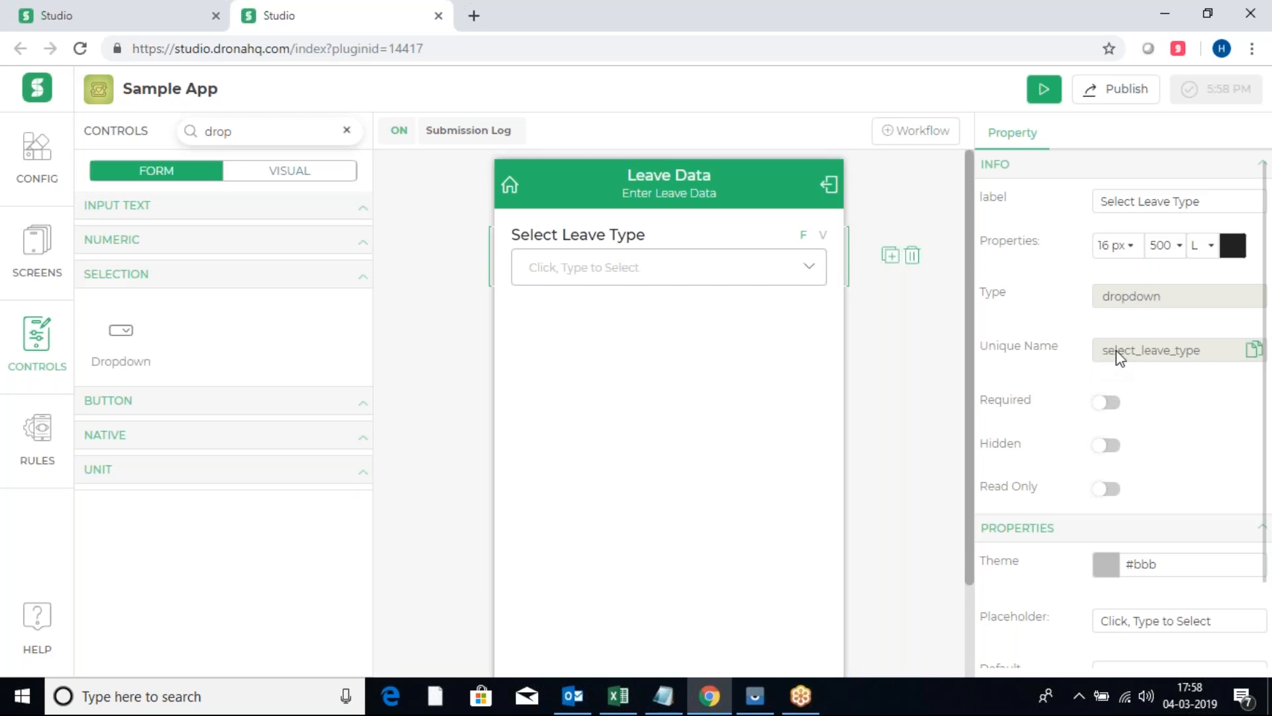
pyautogui.click(1252, 355)
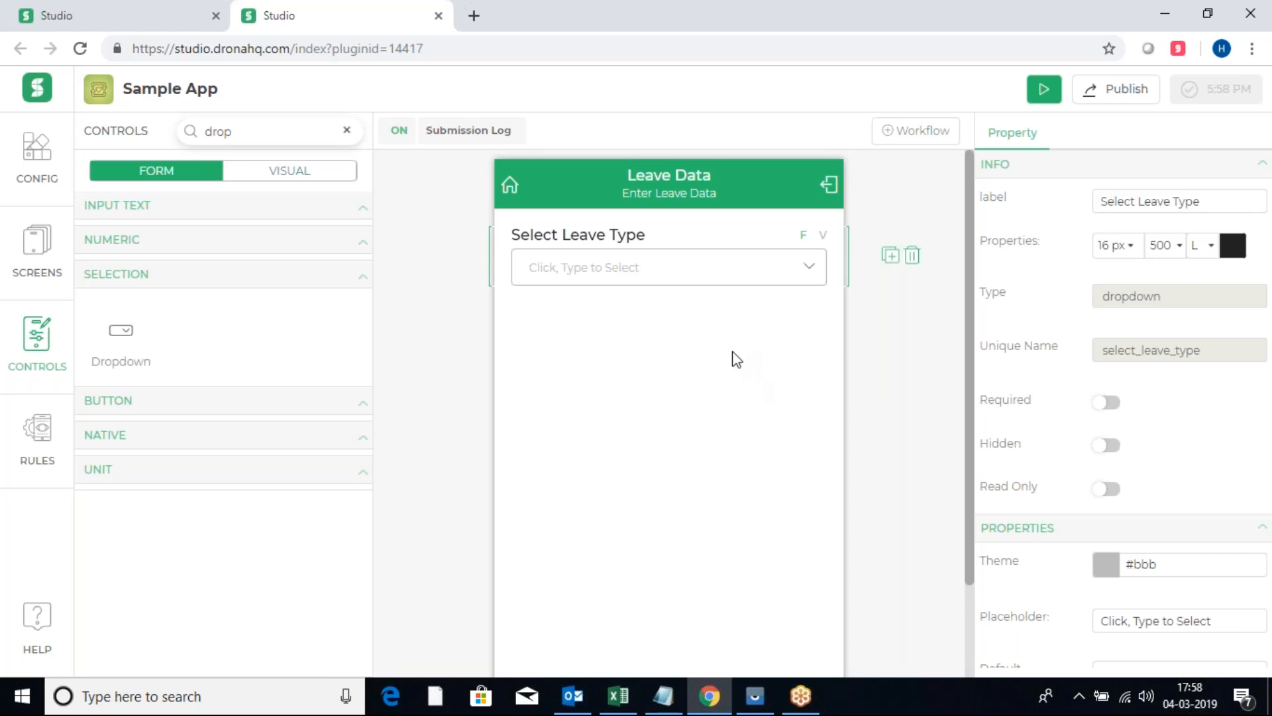
# Clear the control search, add a Date Picker below the dropdown and label it "From"
pyautogui.click(346, 131)
pyautogui.scroll(-5, 284, 344)
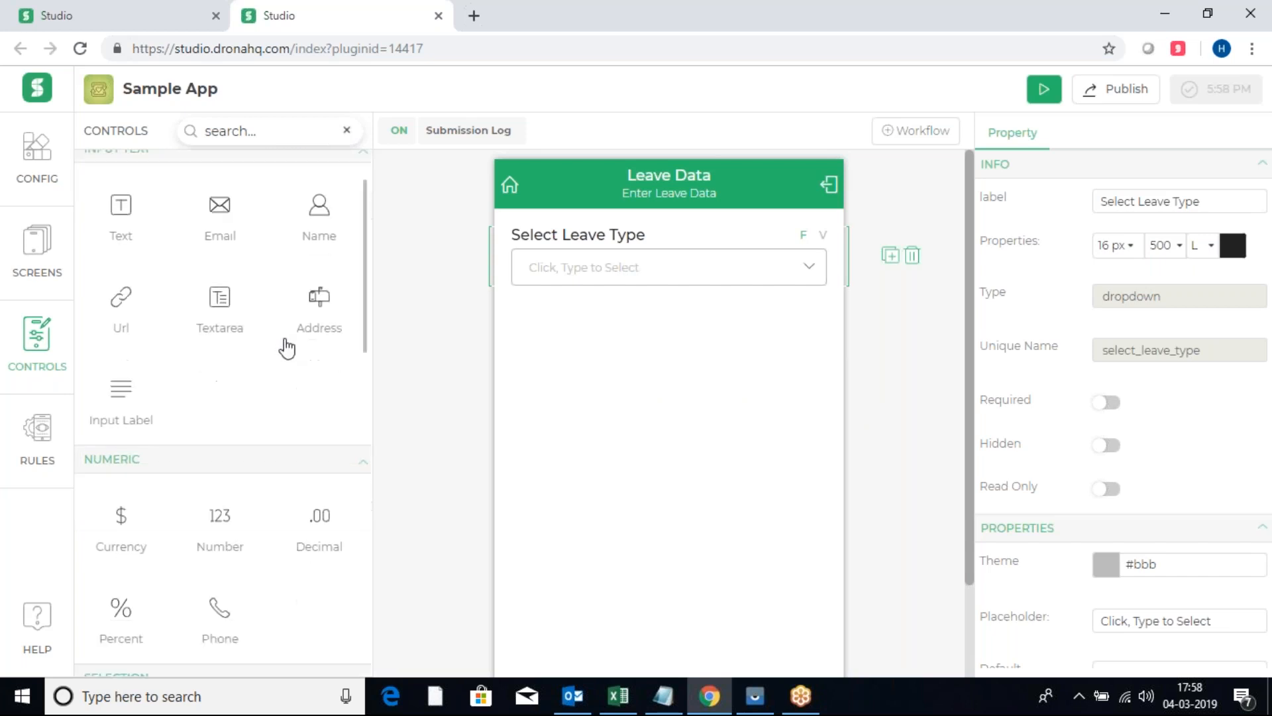
pyautogui.scroll(-6, 284, 344)
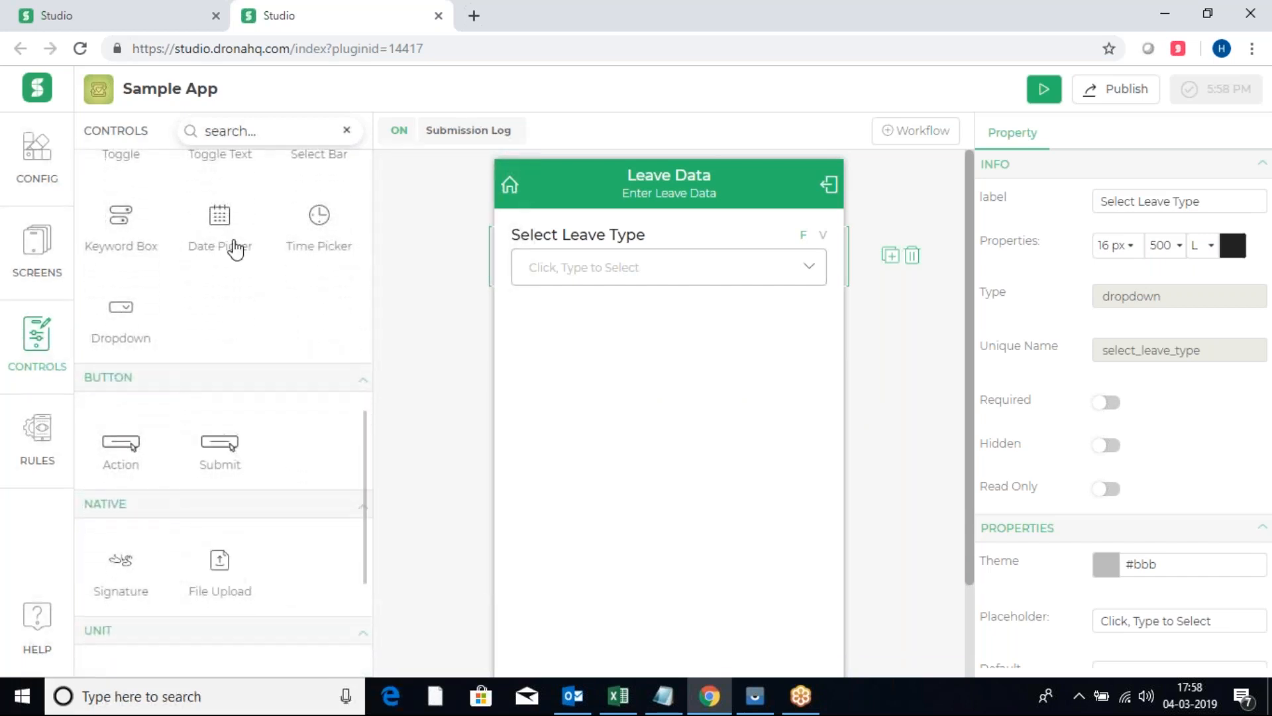
pyautogui.moveTo(231, 239); pyautogui.dragTo(567, 343)
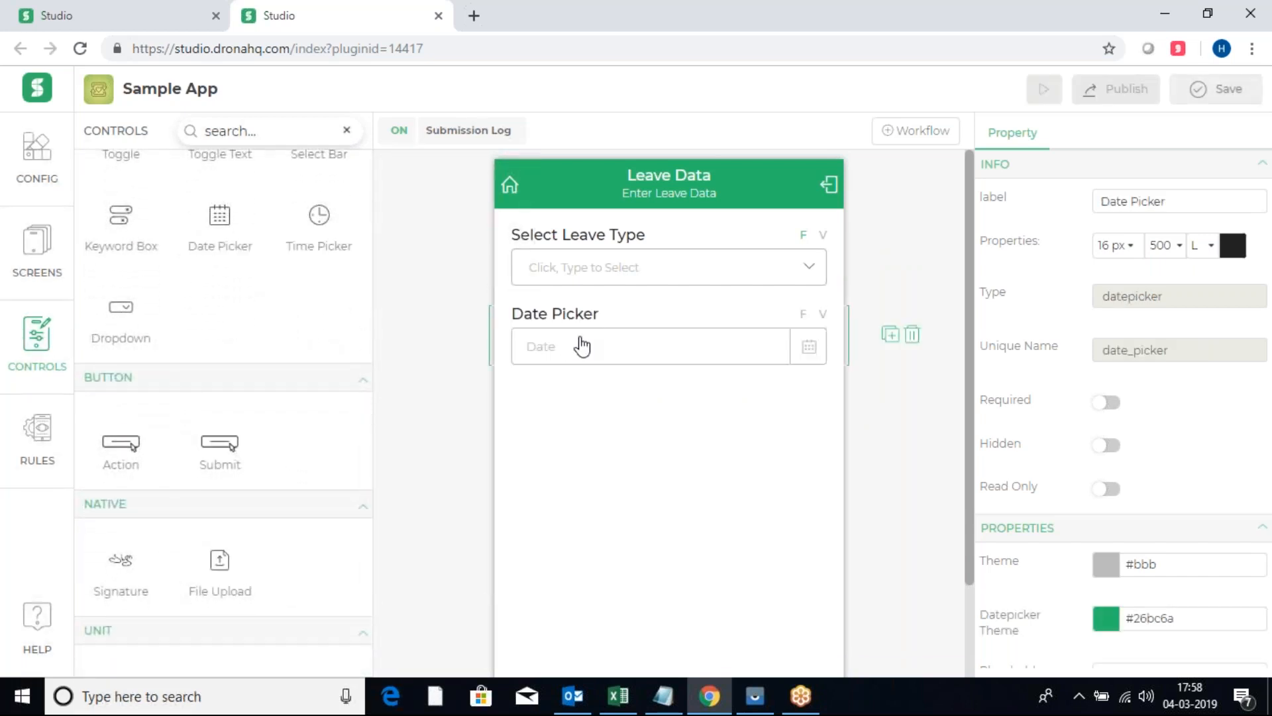
pyautogui.moveTo(1186, 199); pyautogui.dragTo(1092, 205)
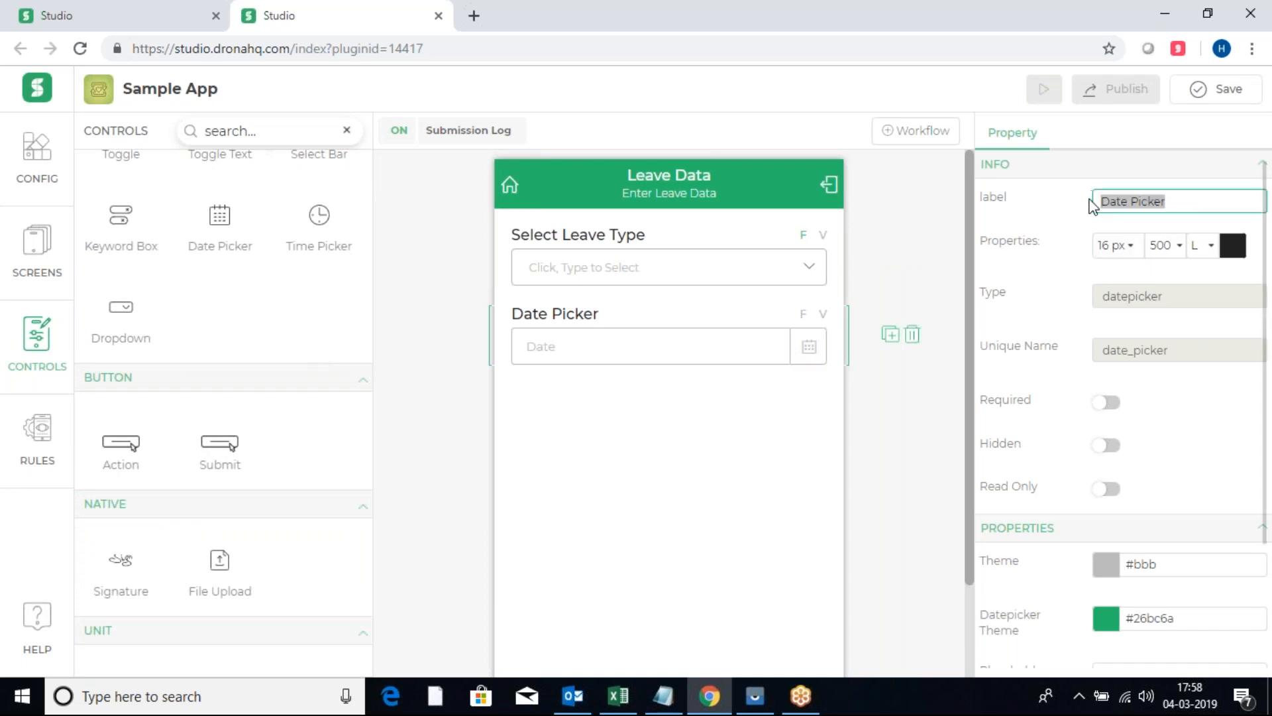
pyautogui.write('From')
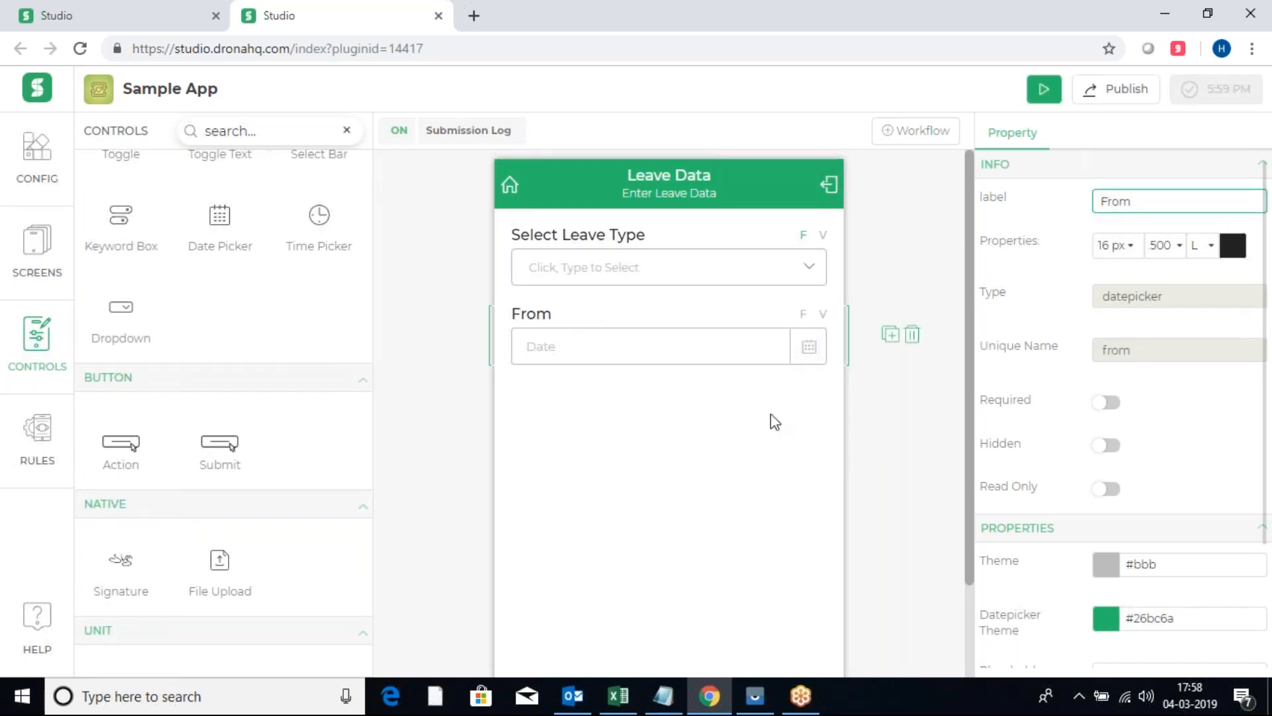
# Duplicate the From date picker, label the copy "To" and deselect it
pyautogui.click(891, 334)
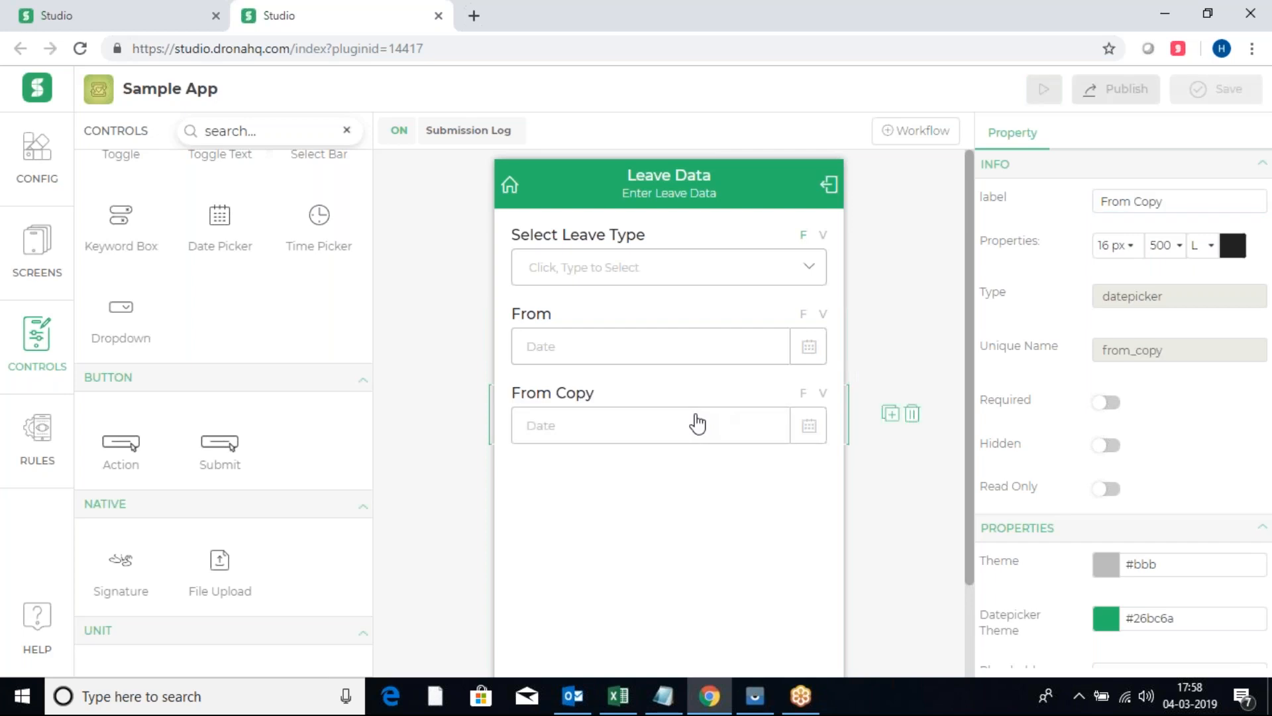
pyautogui.moveTo(1195, 197); pyautogui.dragTo(1082, 205)
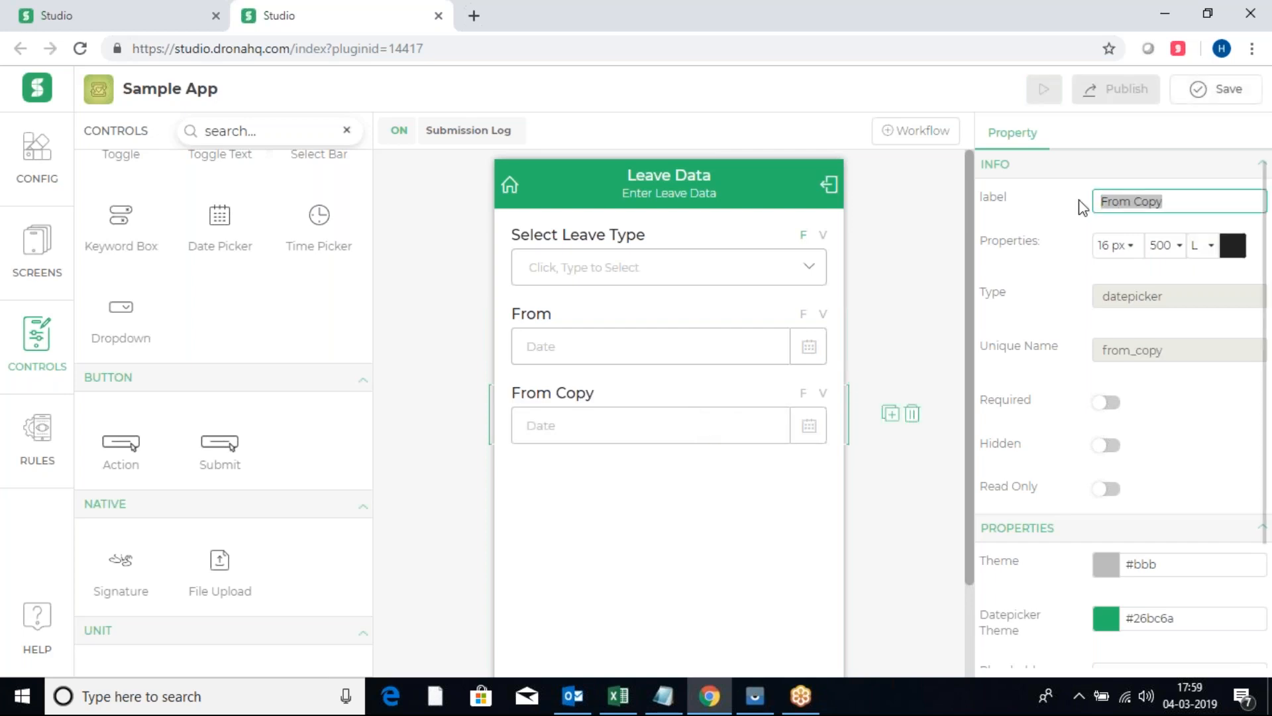
pyautogui.write('To')
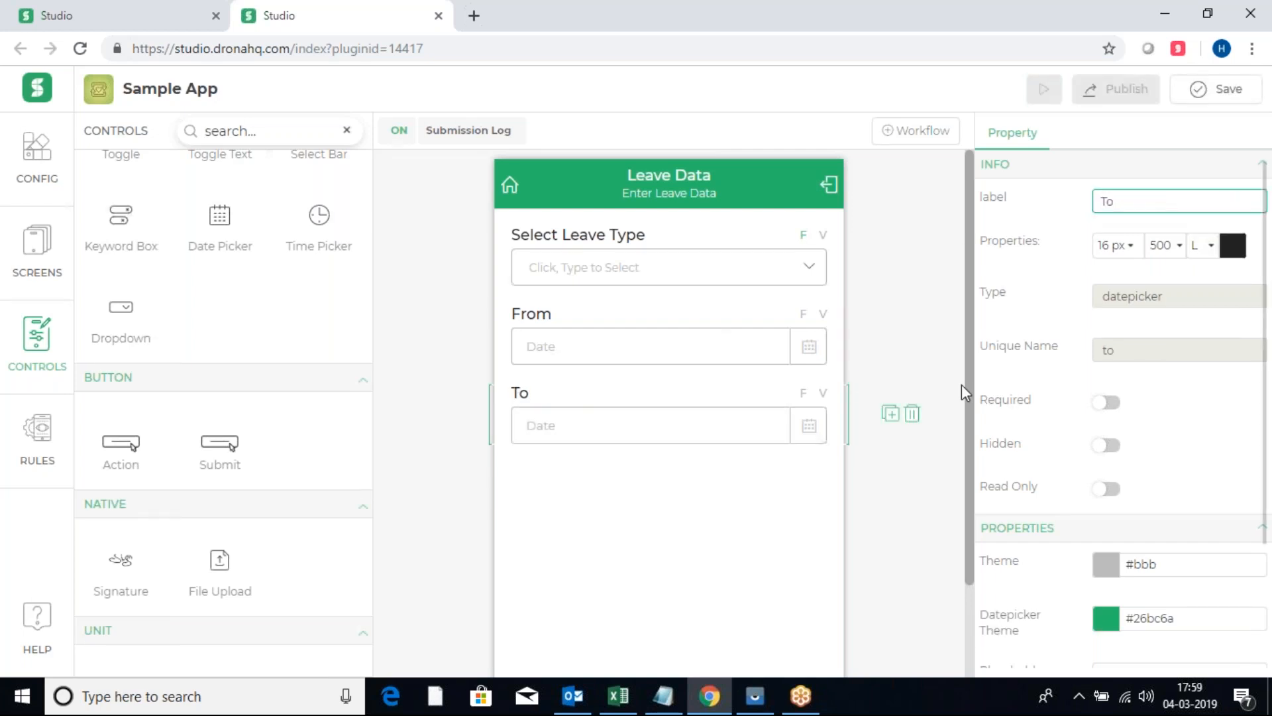
pyautogui.click(872, 333)
pyautogui.click(871, 333)
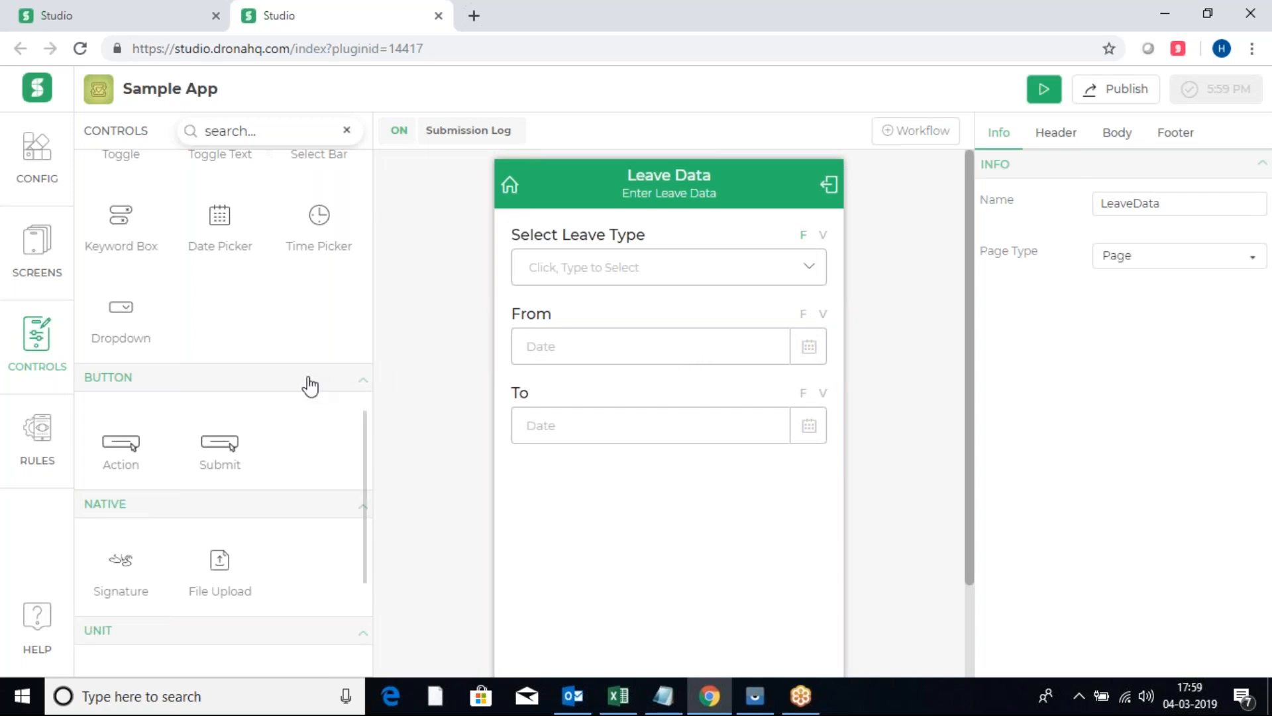
# Replace the default options in the Select Leave Type dropdown's data formula with the start of a formula, "LOOKUP("
pyautogui.scroll(10, 310, 386)
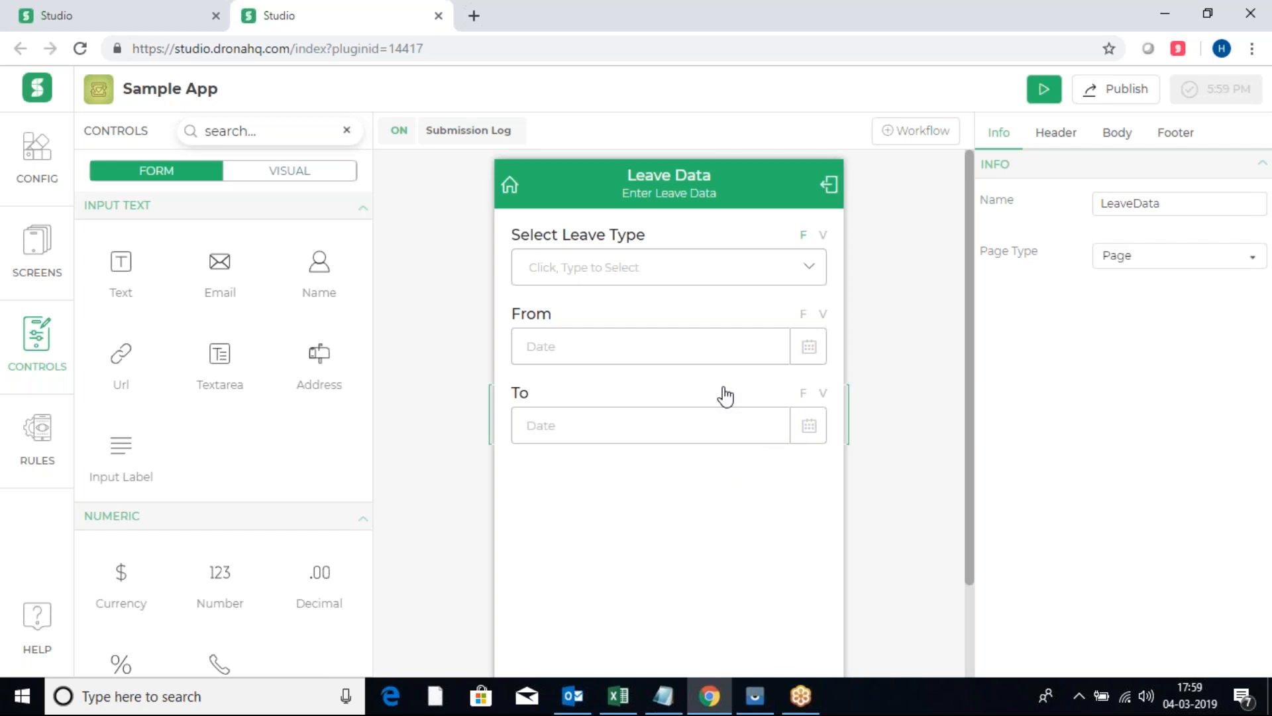
pyautogui.click(703, 270)
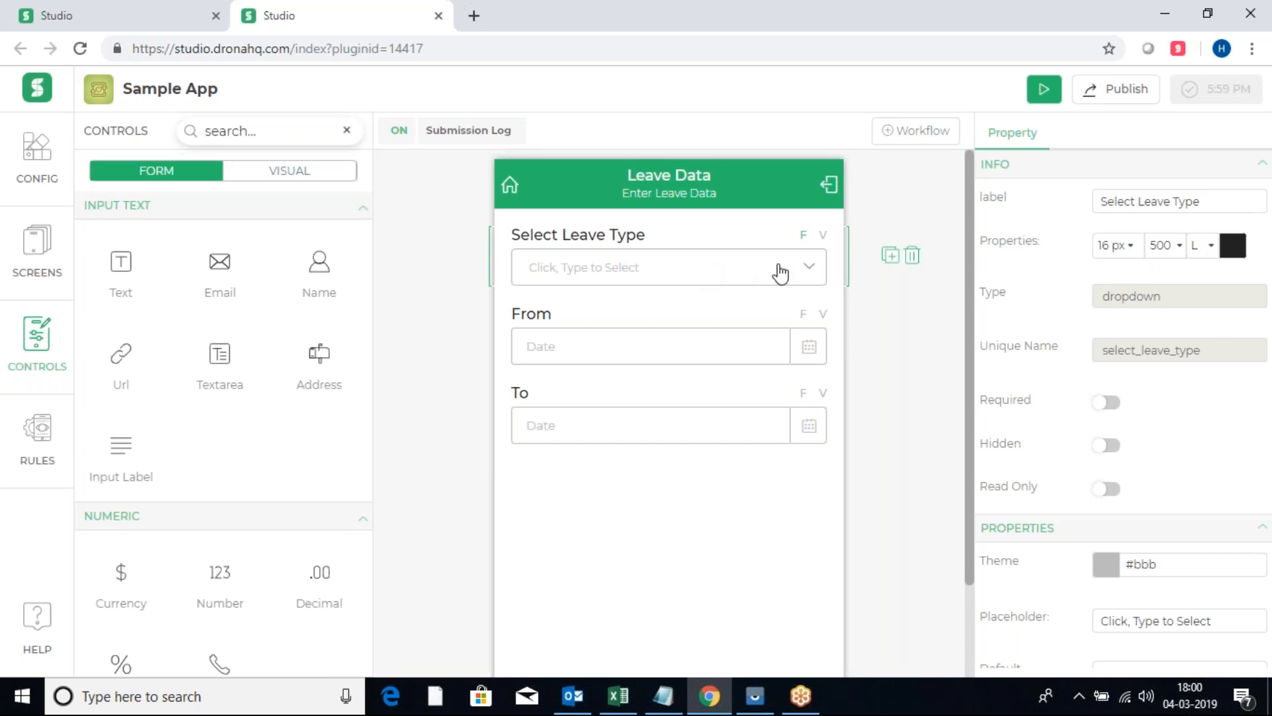
pyautogui.click(802, 238)
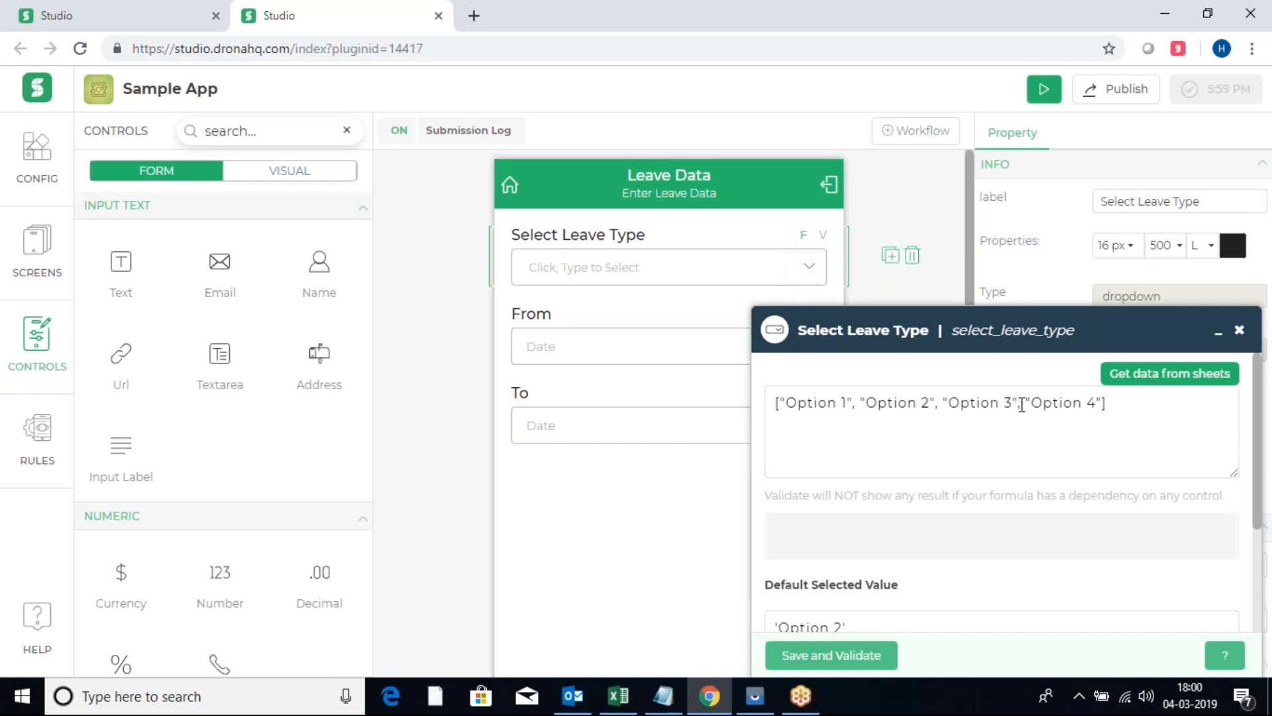
pyautogui.moveTo(1148, 410); pyautogui.dragTo(761, 403)
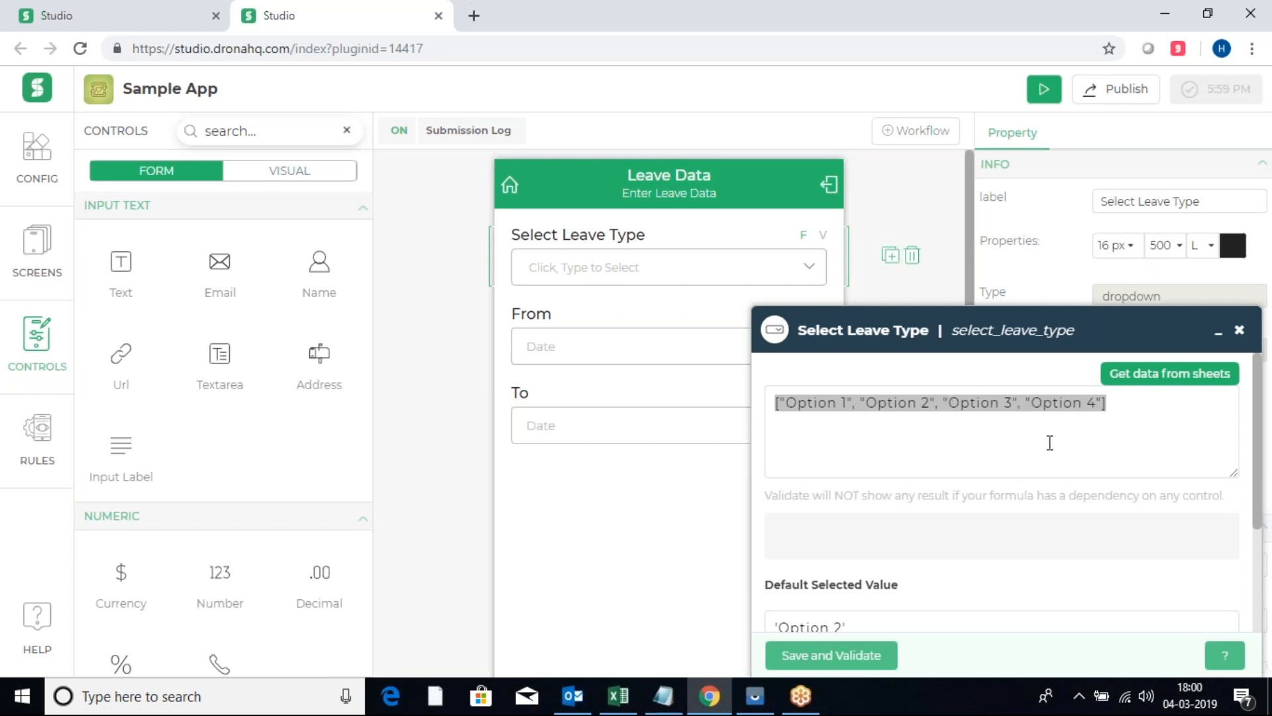
pyautogui.write('LO')
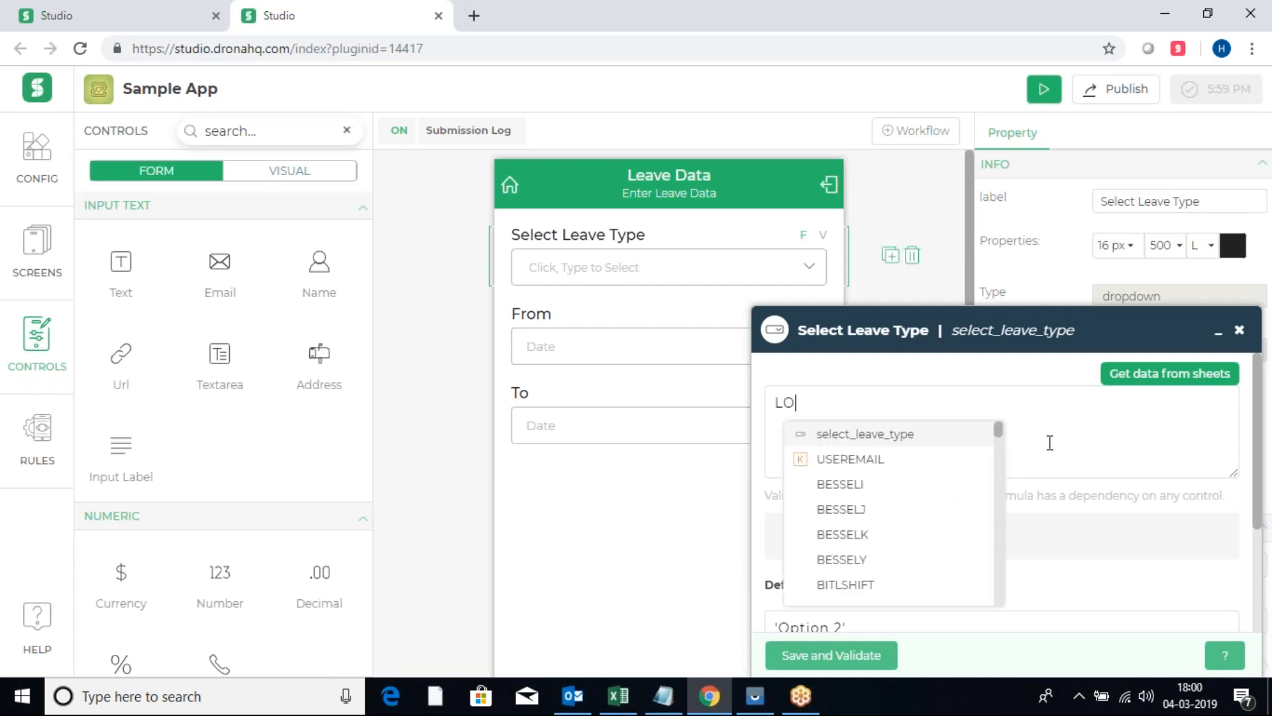
pyautogui.write('OKUP')
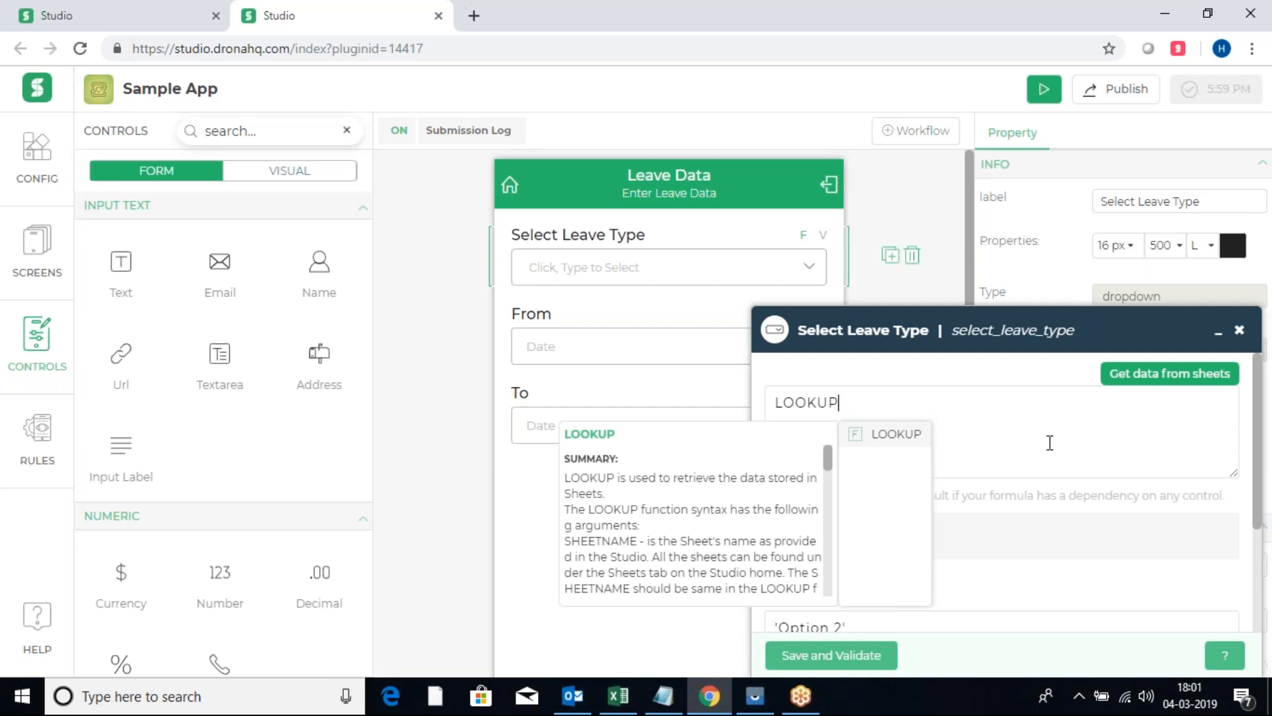
pyautogui.write('(')
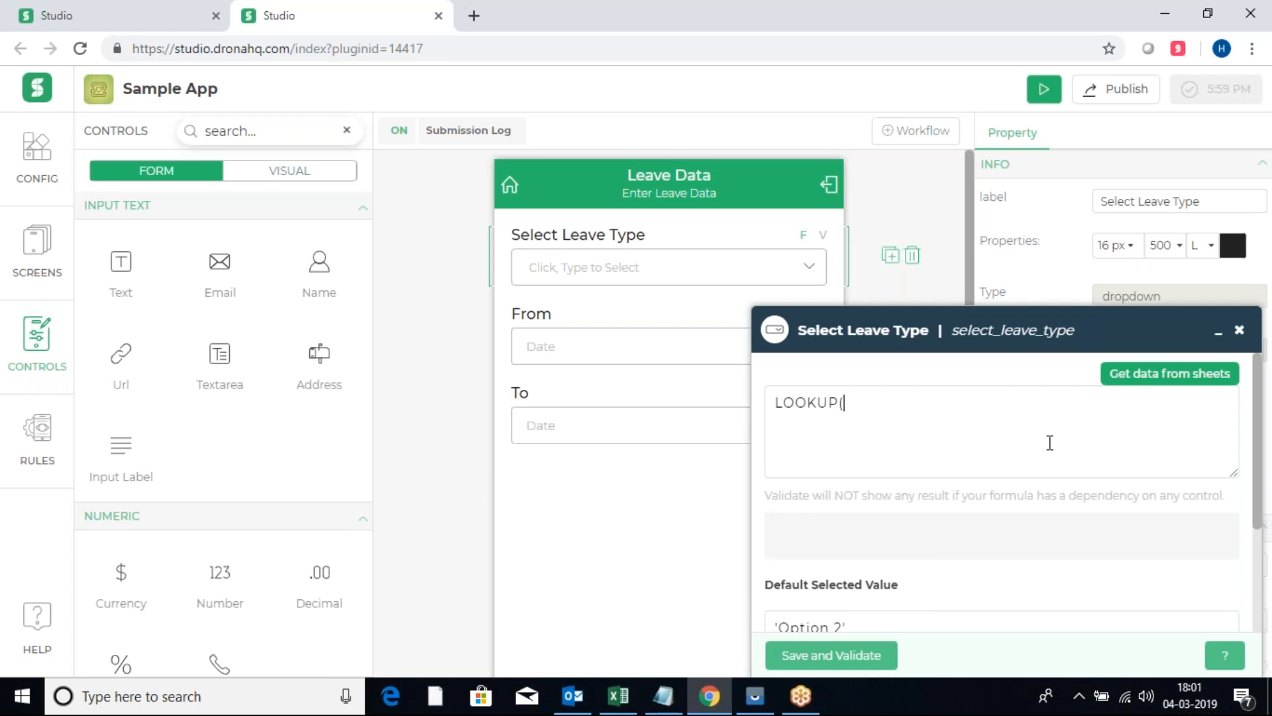
# Reload the Studio home page in the other browser tab and expand Sample App in the sheets list
pyautogui.click(110, 20)
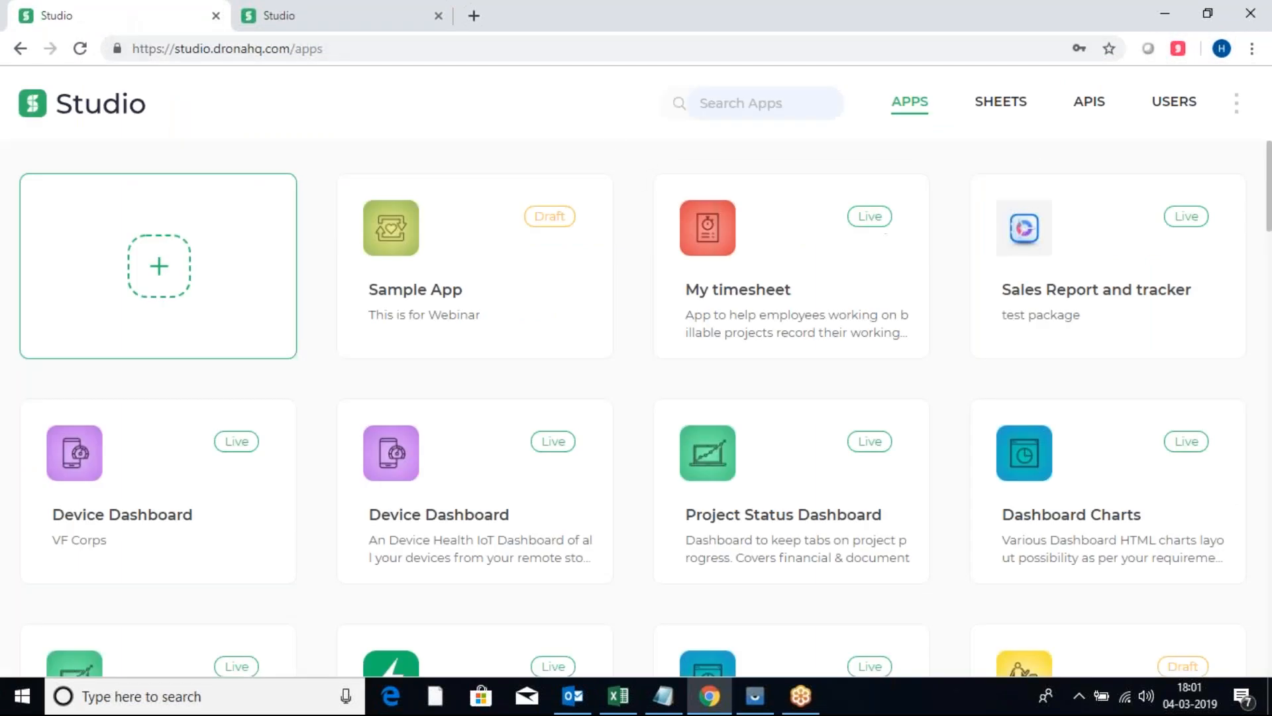
pyautogui.click(1012, 106)
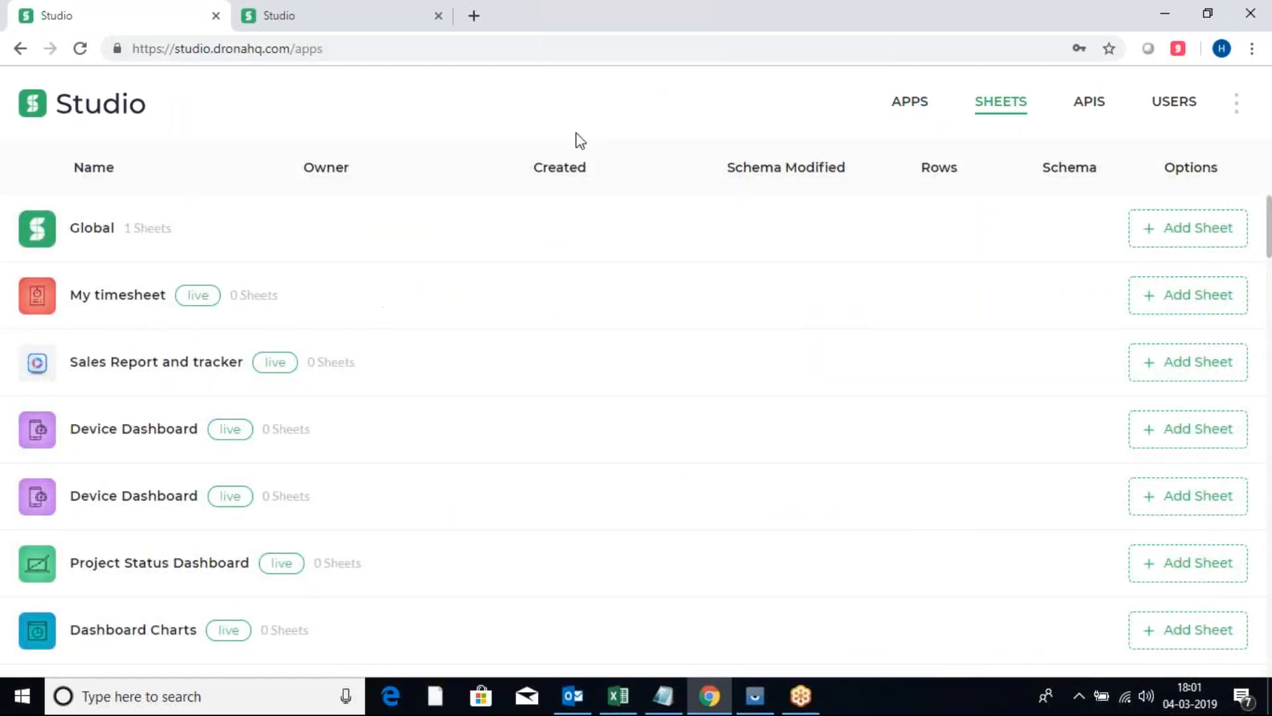
pyautogui.click(602, 55)
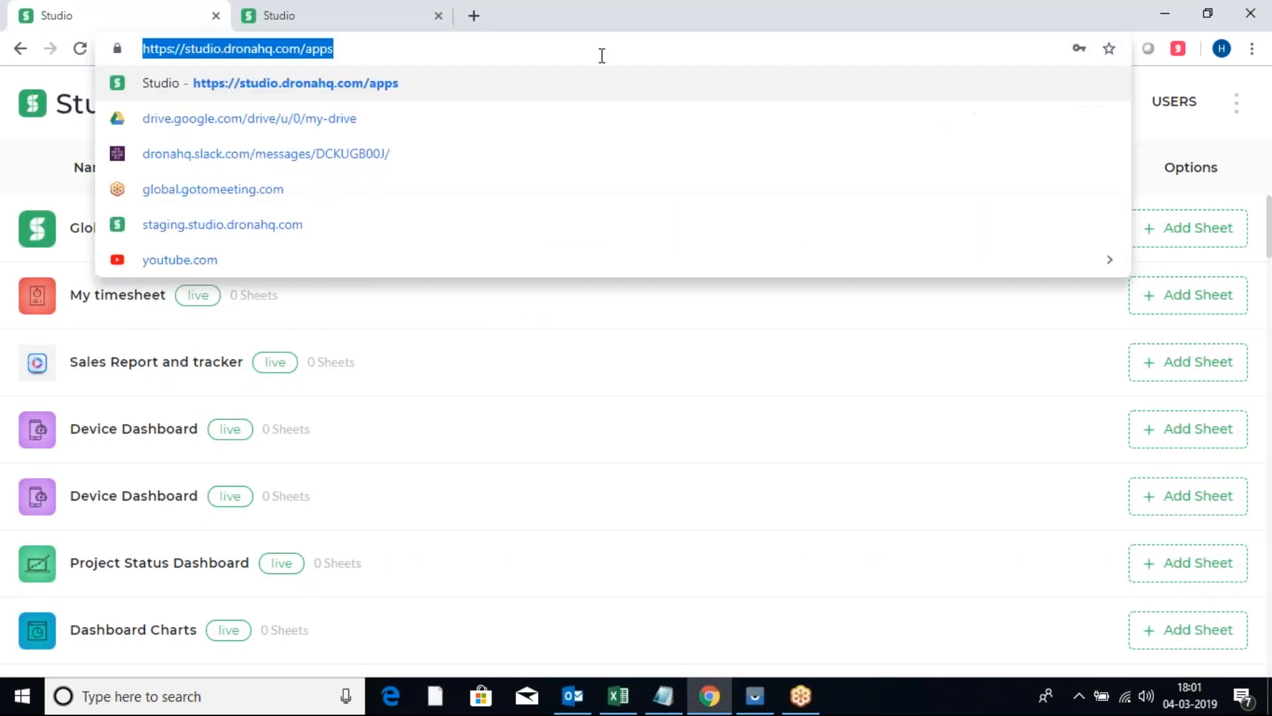
pyautogui.press('Return')
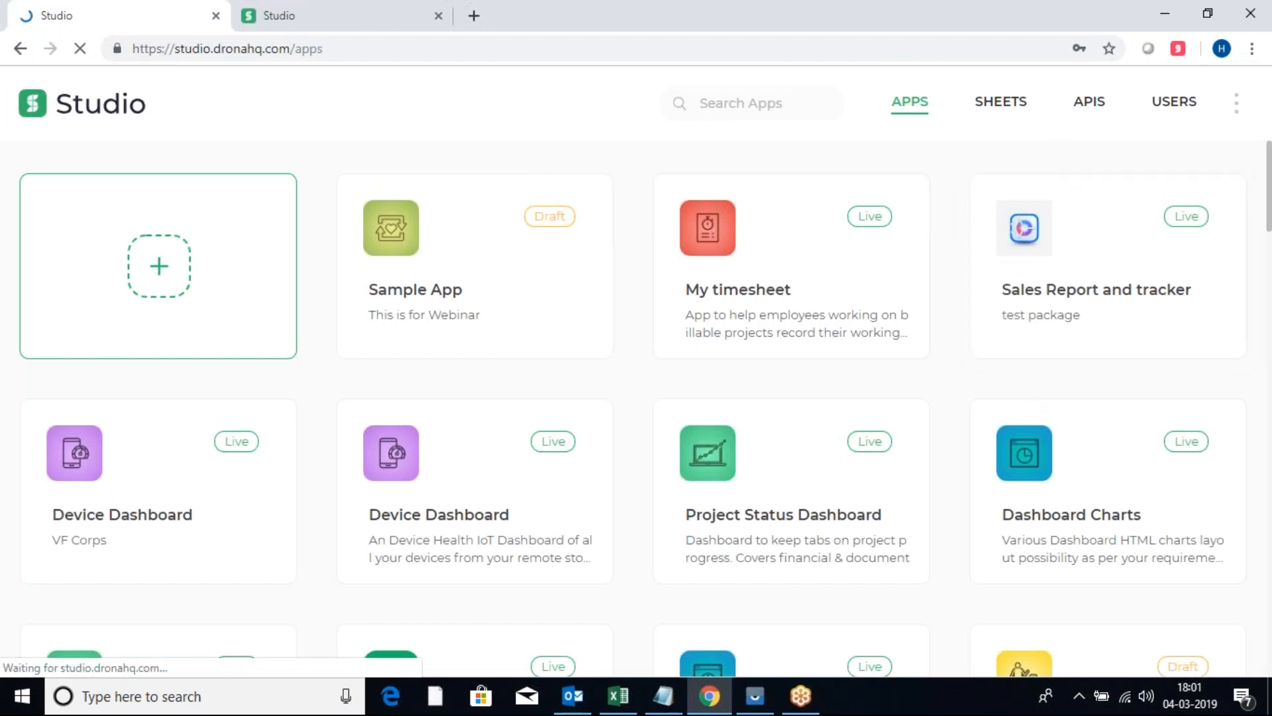
pyautogui.click(1000, 101)
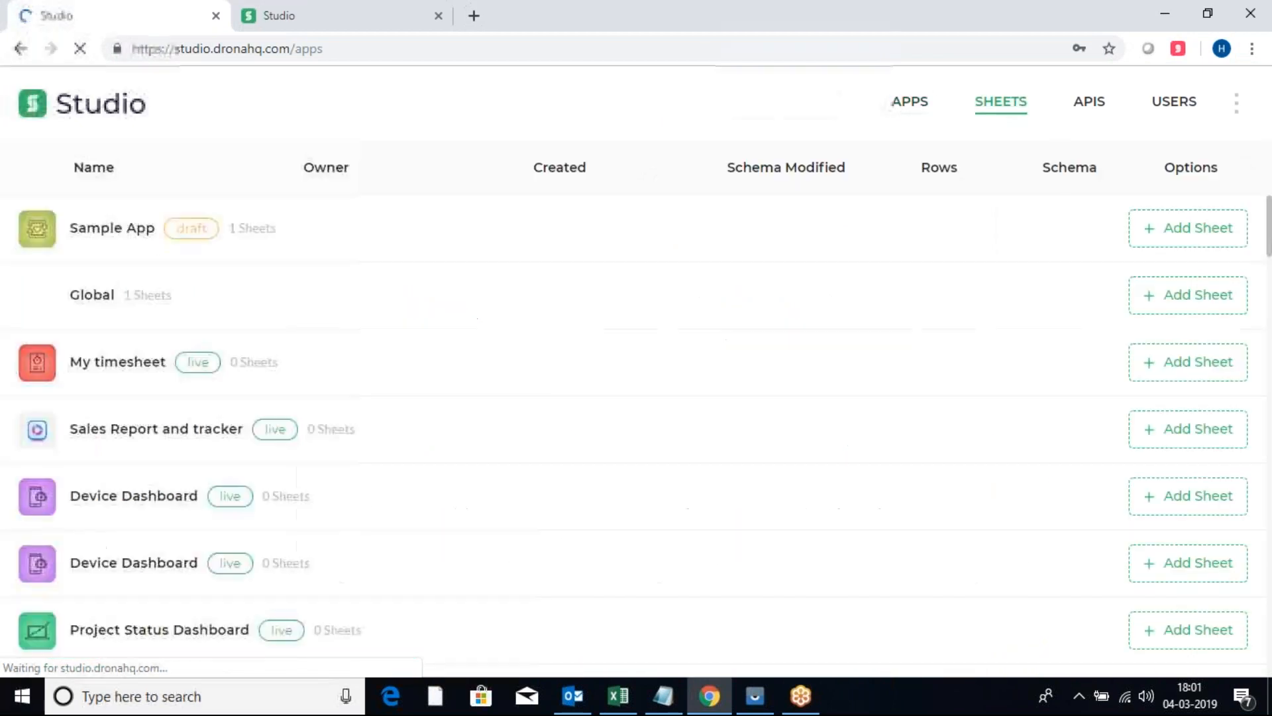
pyautogui.click(123, 252)
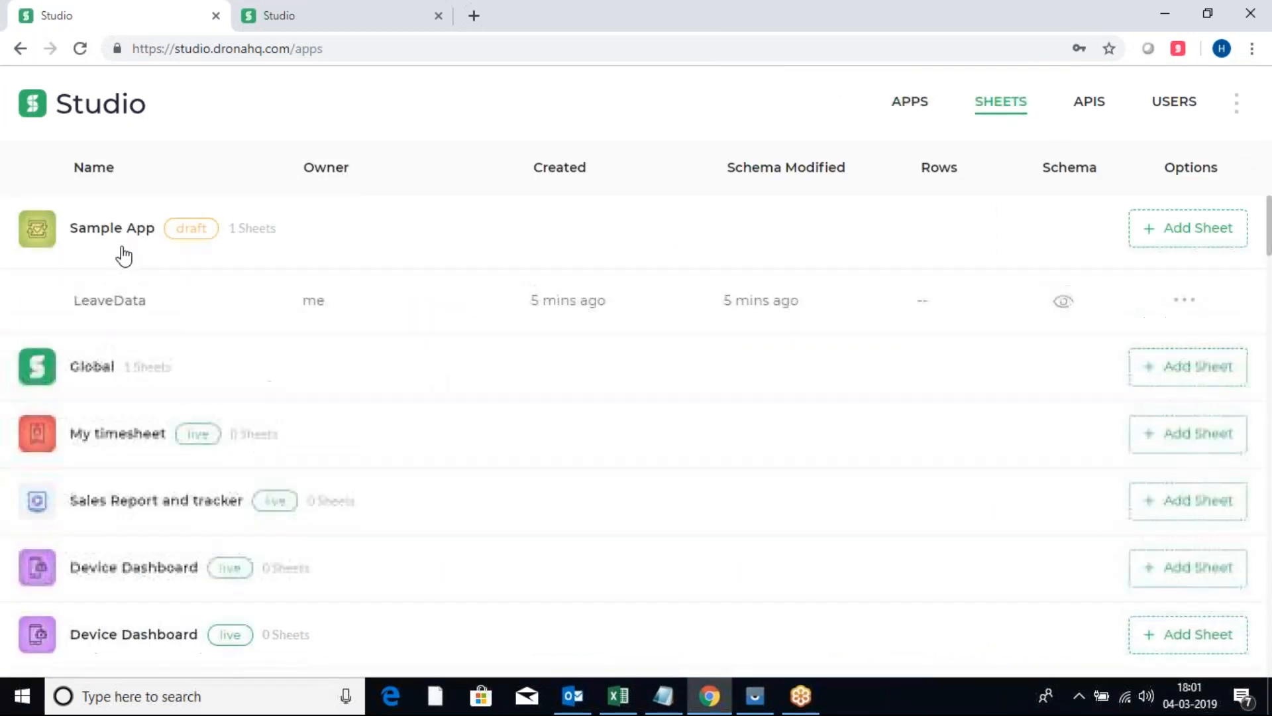
# Add a sheet named "LeaveTypeMaster" to Sample App, without sync, and open it for editing
pyautogui.click(1189, 232)
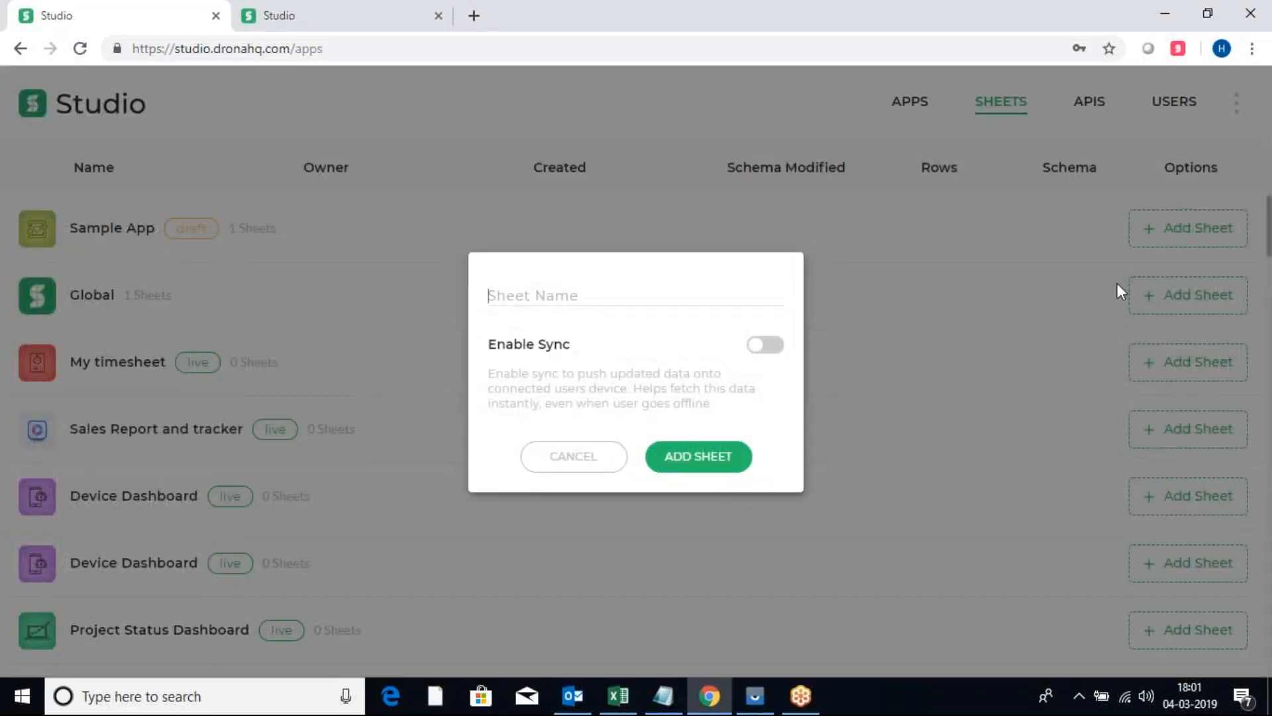
pyautogui.write('LeaveTypeMaster')
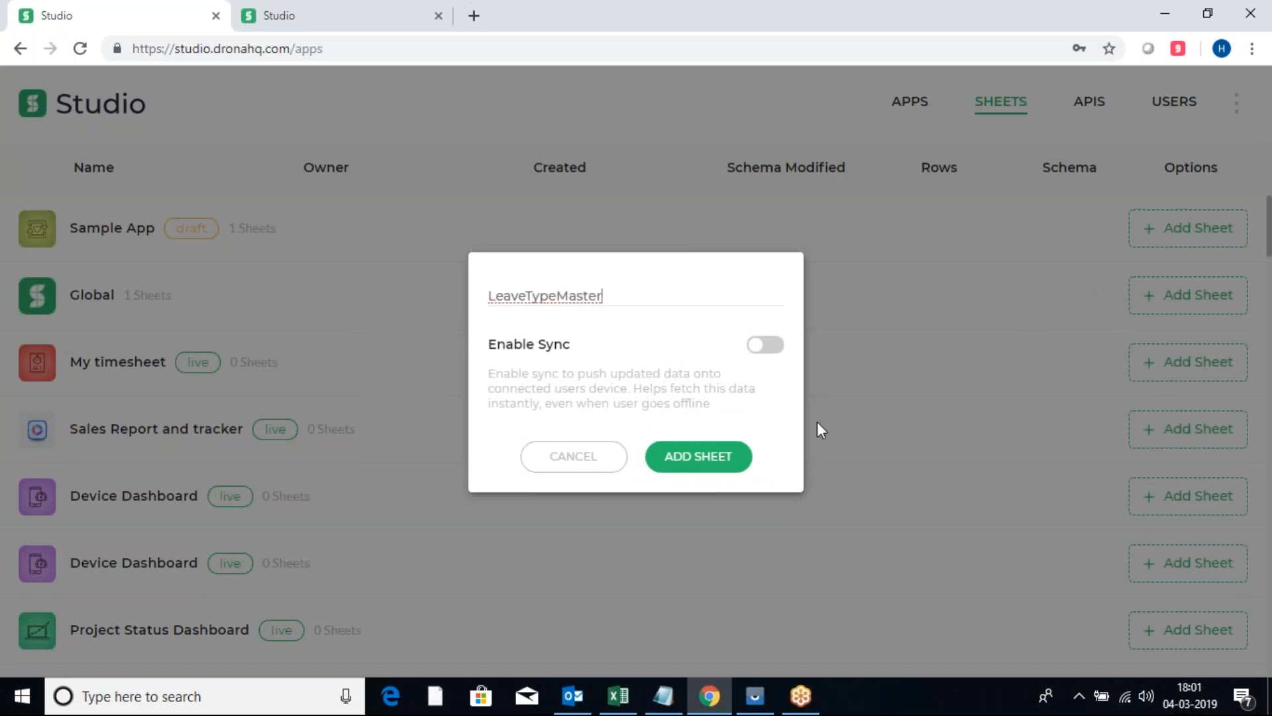
pyautogui.click(682, 456)
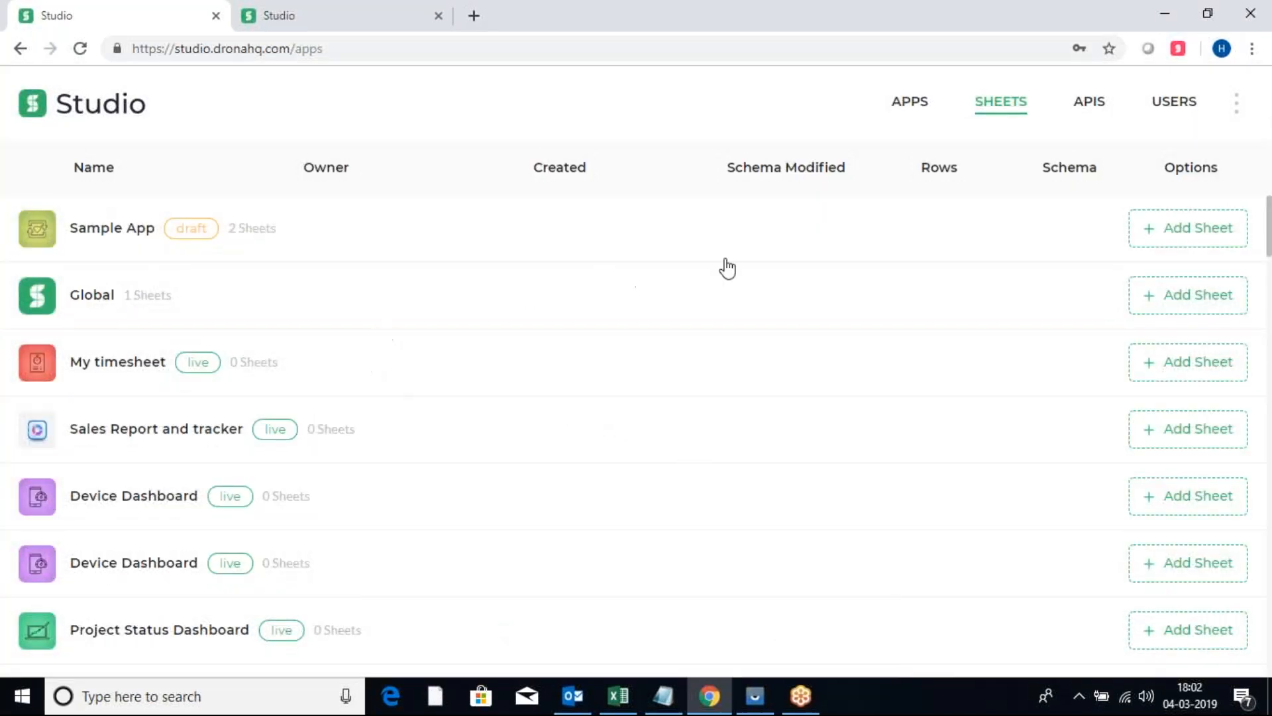
pyautogui.click(814, 249)
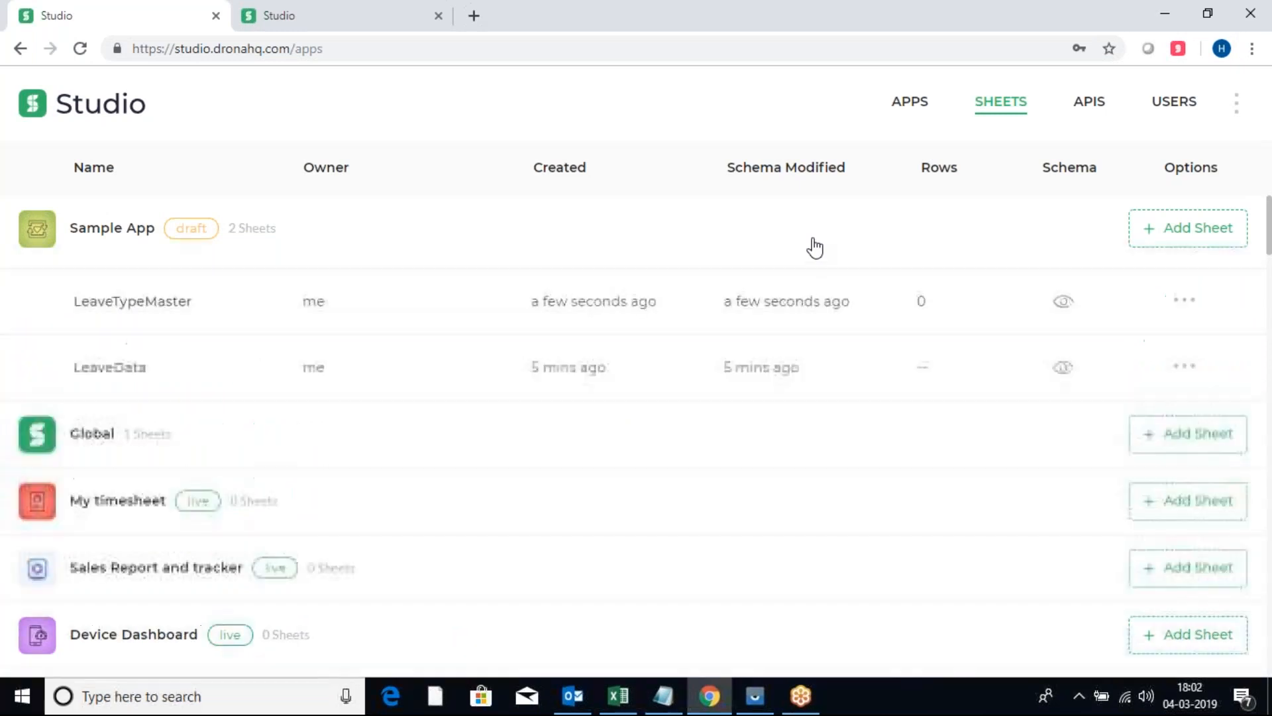
pyautogui.click(635, 307)
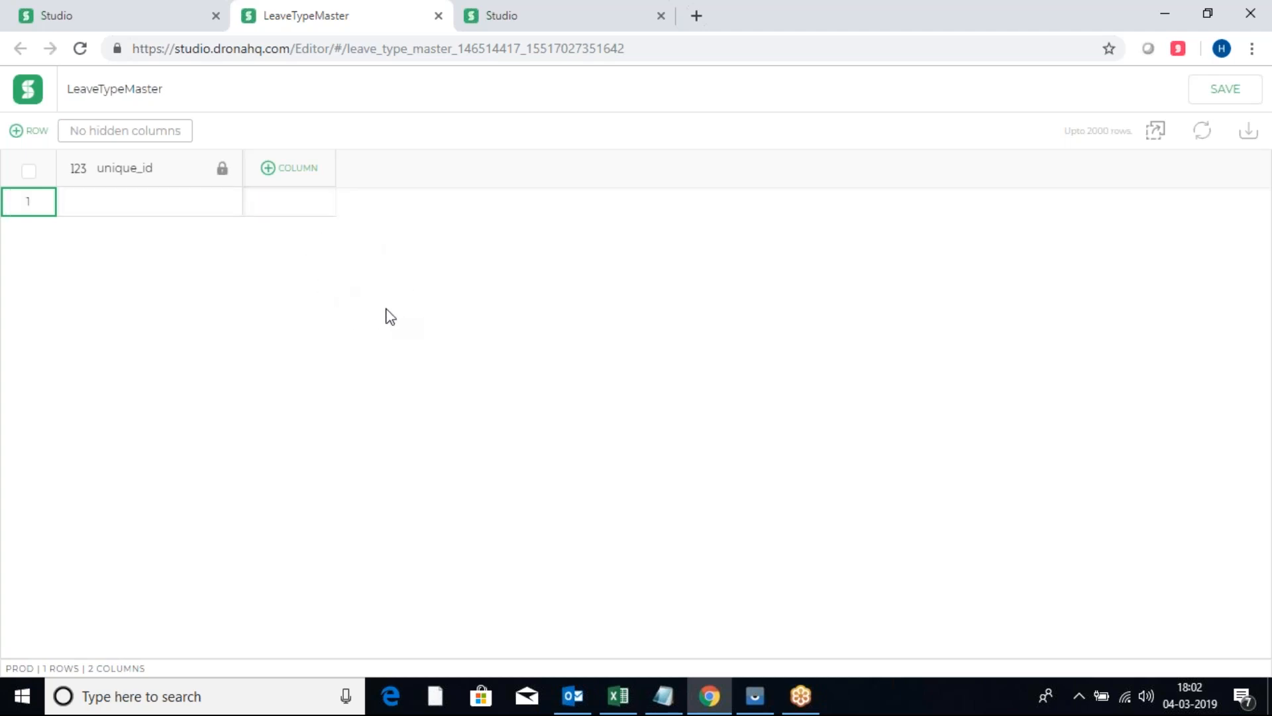
# Add a Text column named "Leave Type" to the LeaveTypeMaster sheet
pyautogui.click(268, 173)
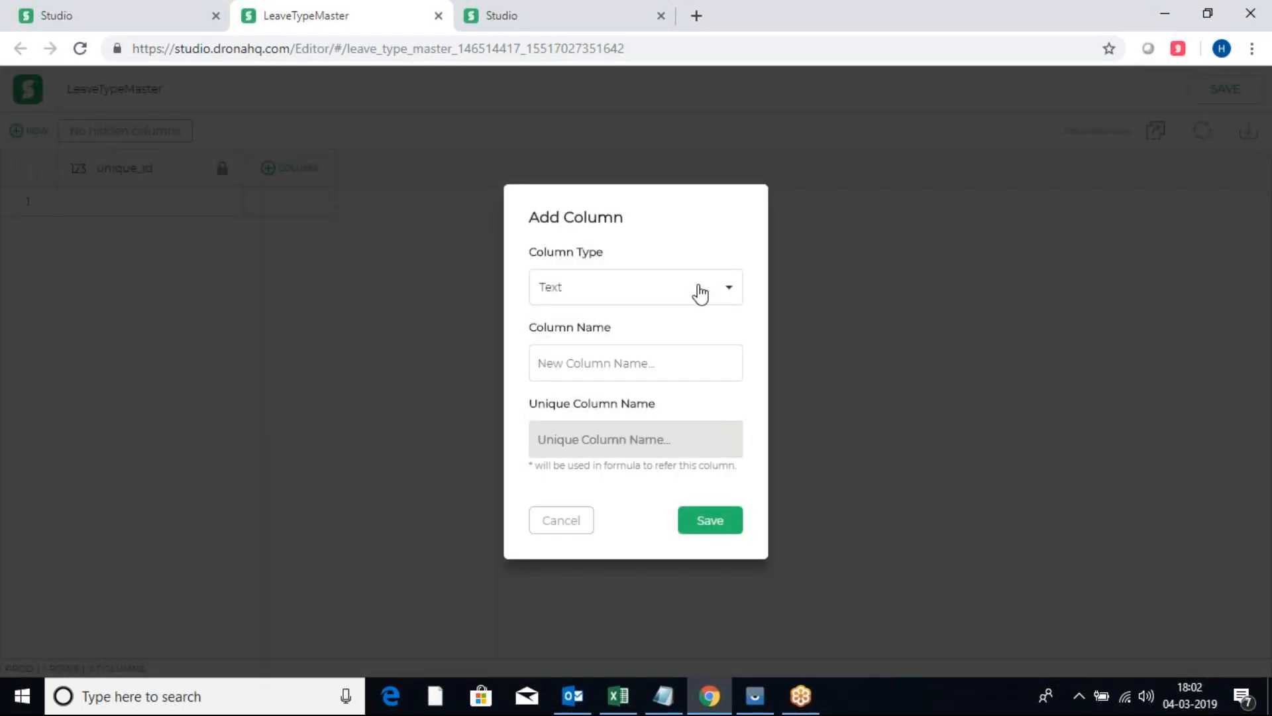
pyautogui.click(696, 367)
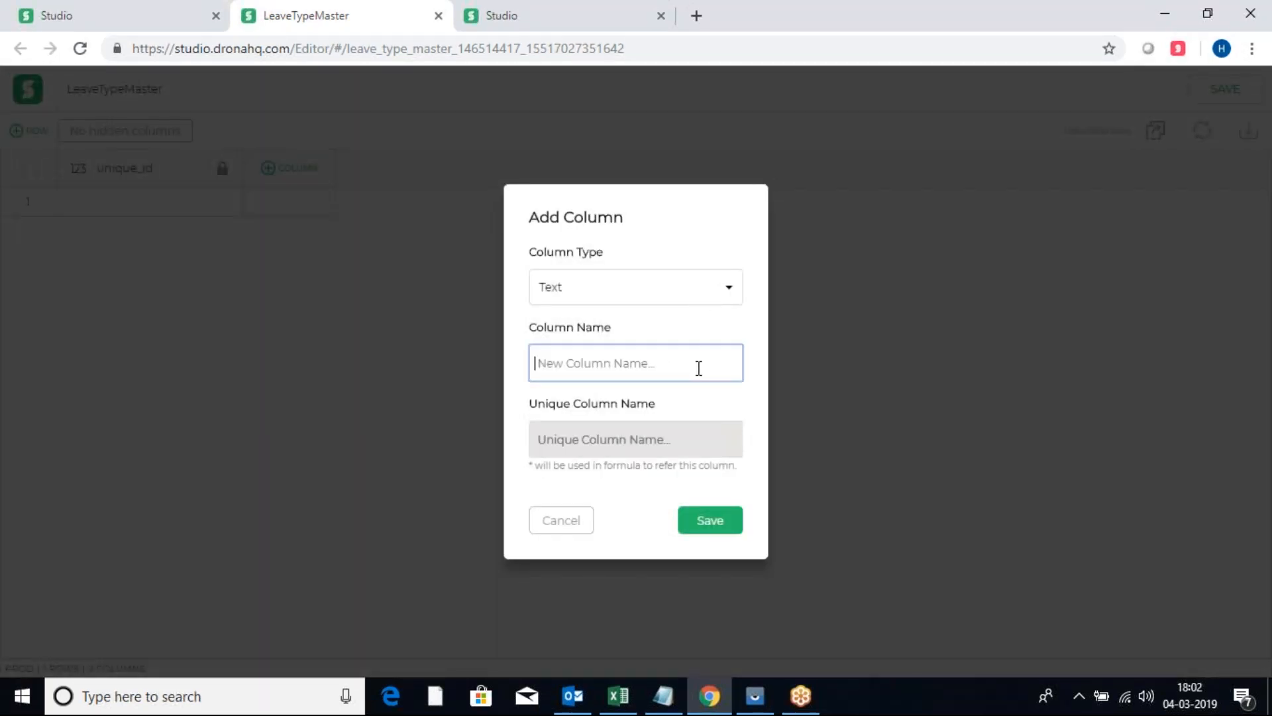
pyautogui.write('Leave')
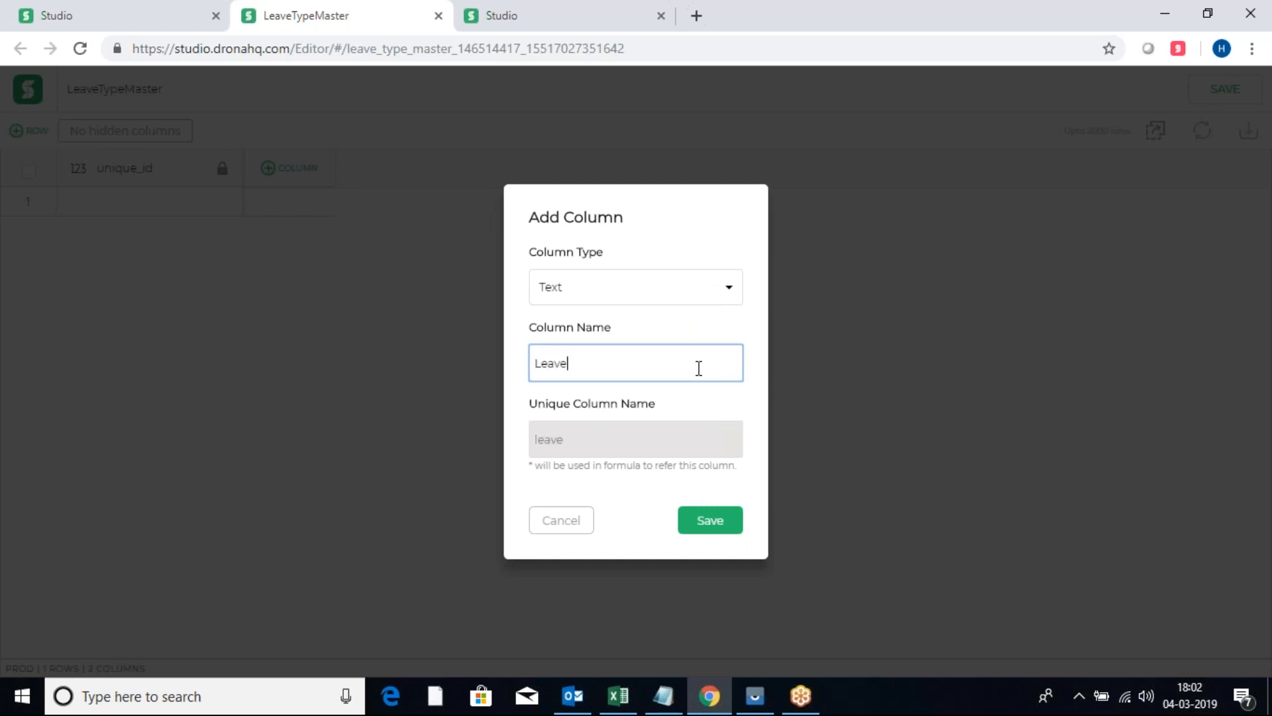
pyautogui.write(' Type')
pyautogui.click(704, 527)
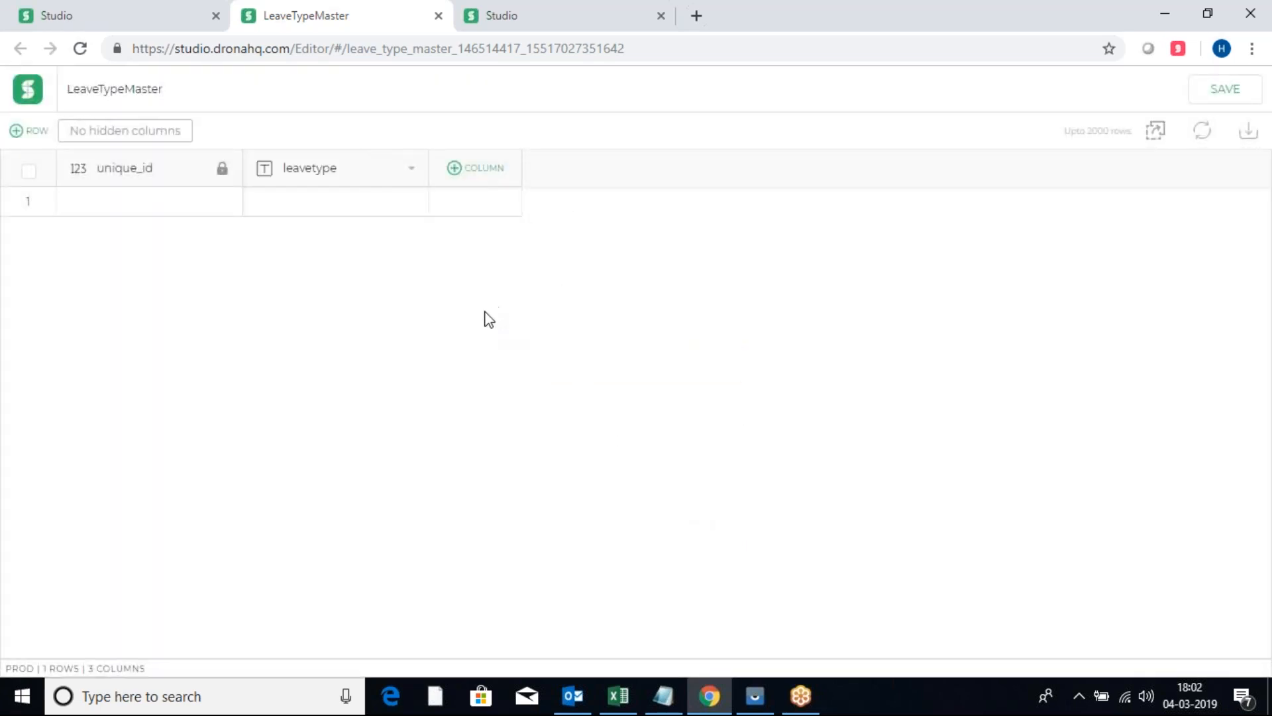
# Add a Number column named "Leave Limit" to the LeaveTypeMaster sheet
pyautogui.click(463, 171)
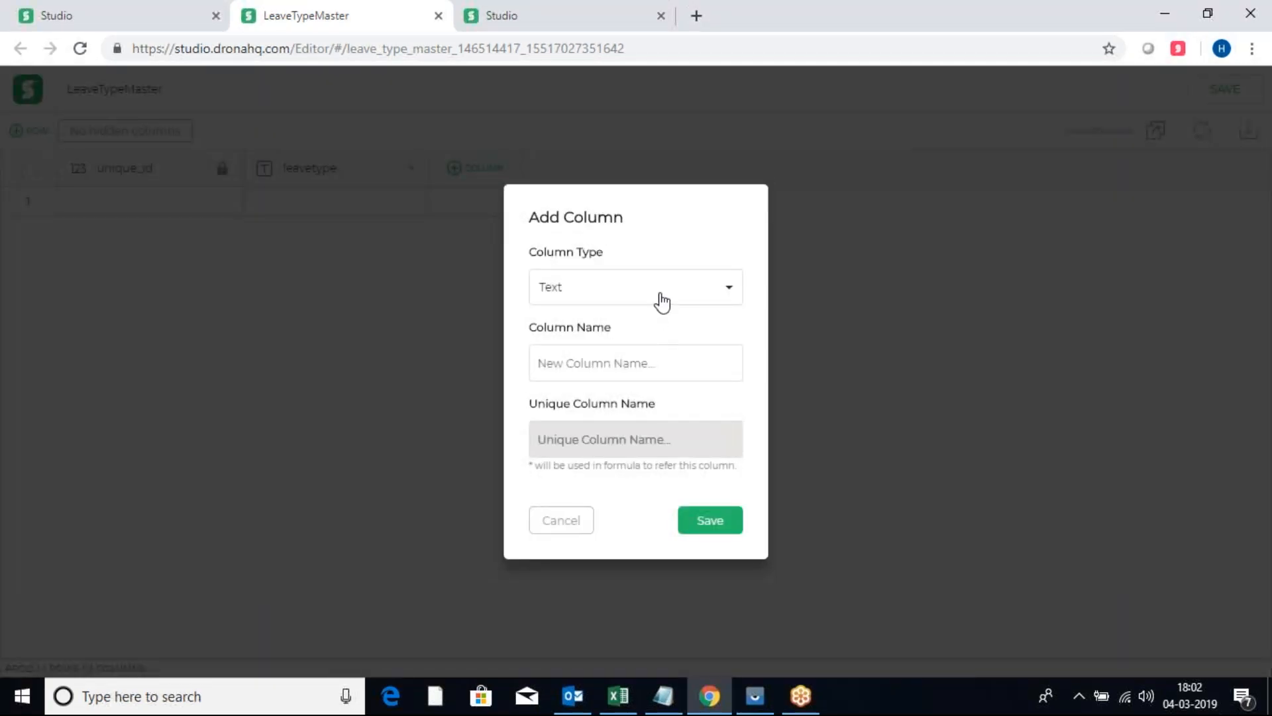
pyautogui.click(658, 297)
pyautogui.scroll(-2, 655, 351)
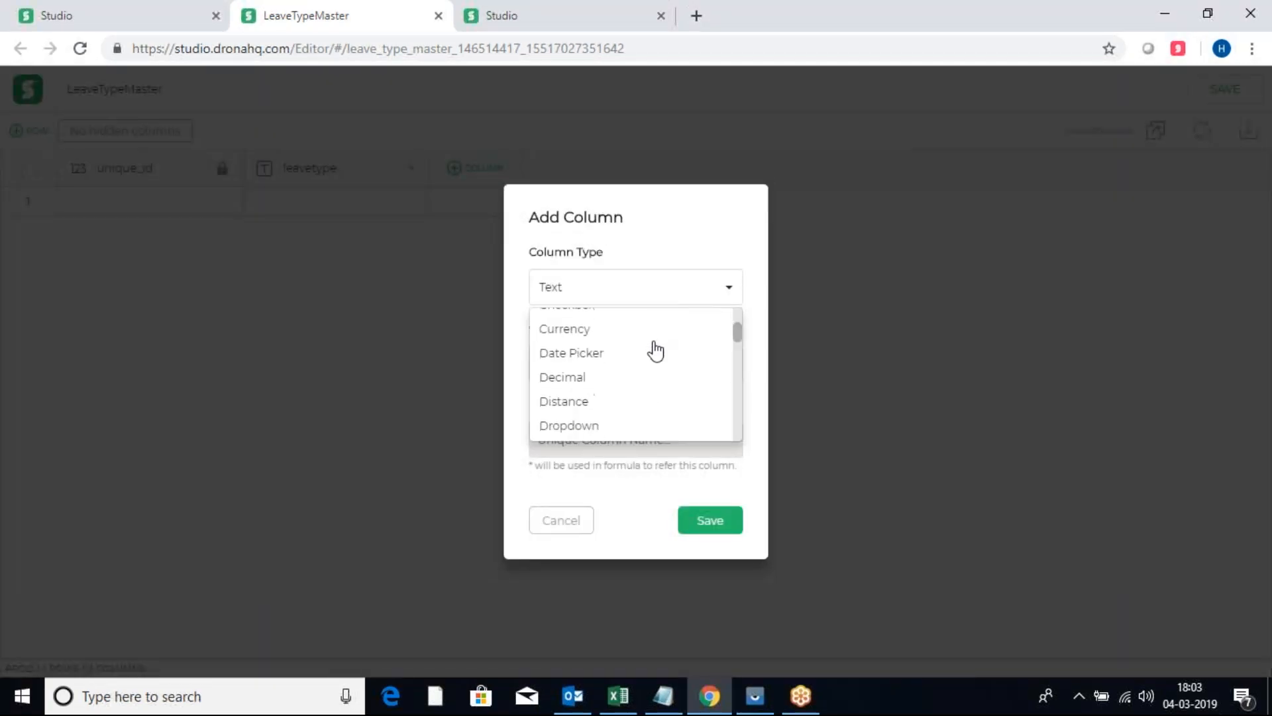
pyautogui.scroll(-4, 656, 351)
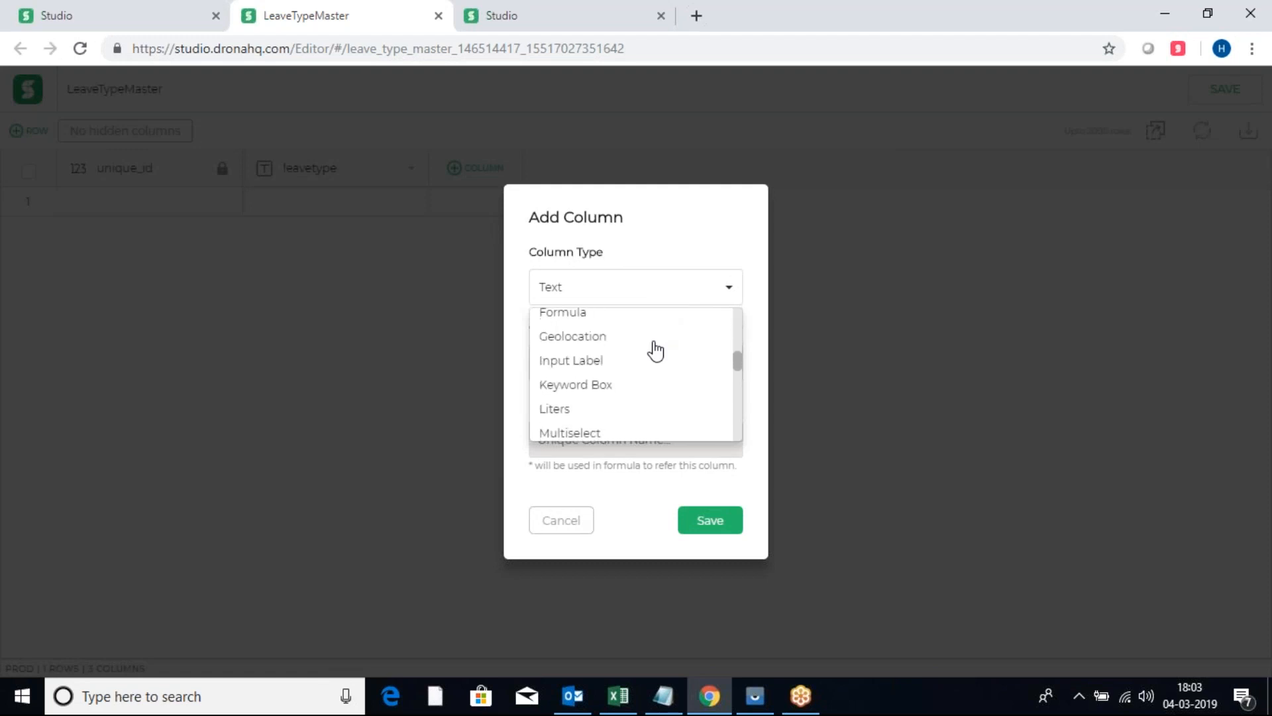
pyautogui.scroll(-4, 656, 351)
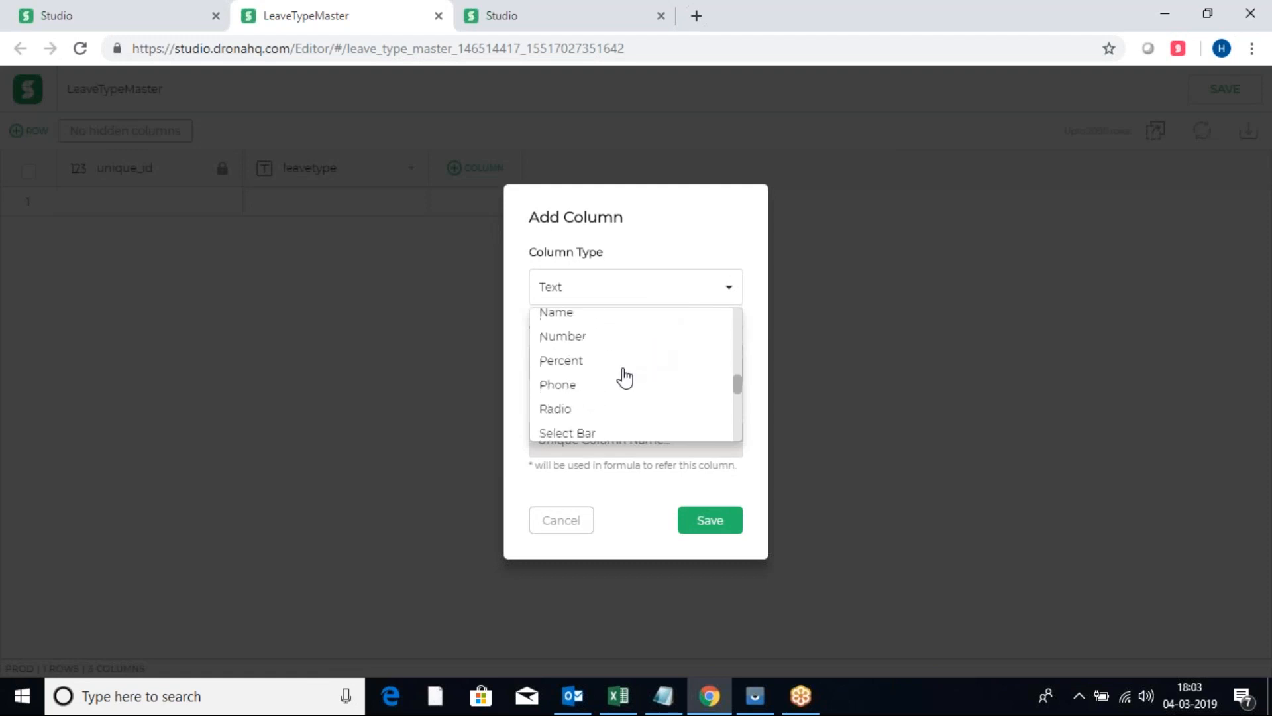
pyautogui.scroll(2, 595, 367)
pyautogui.click(587, 389)
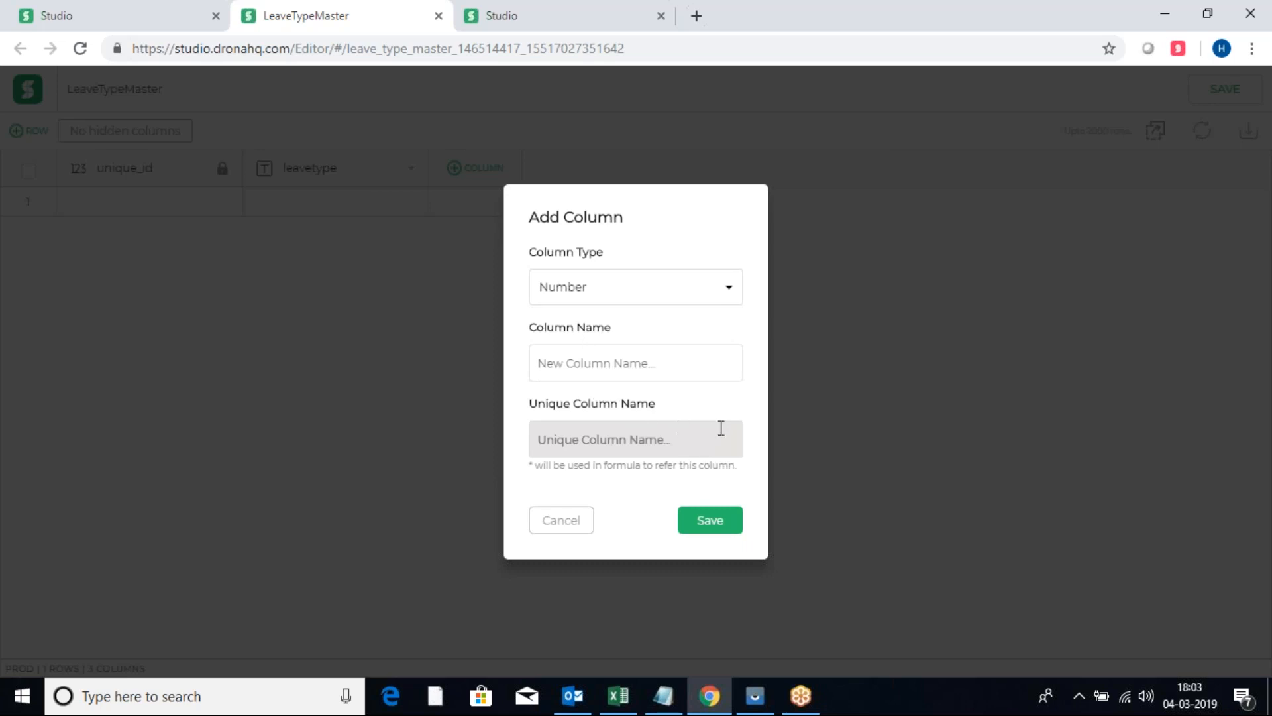
pyautogui.click(644, 371)
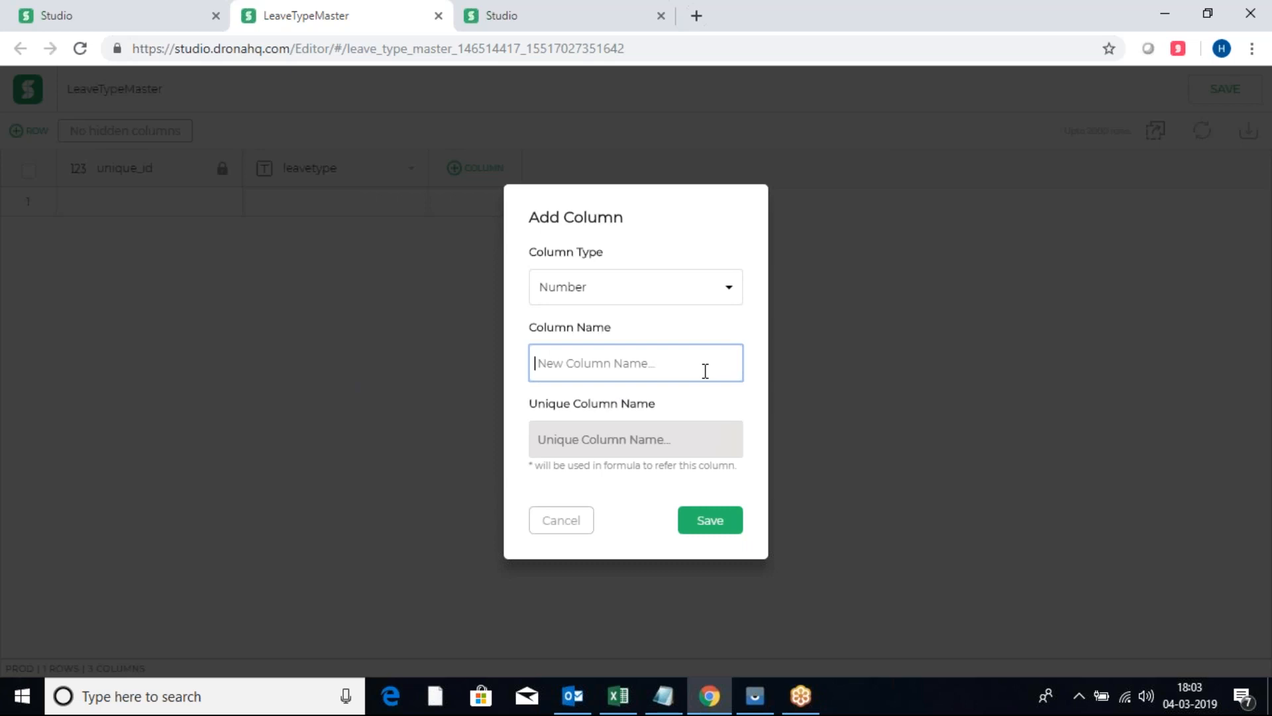
pyautogui.write('Limit')
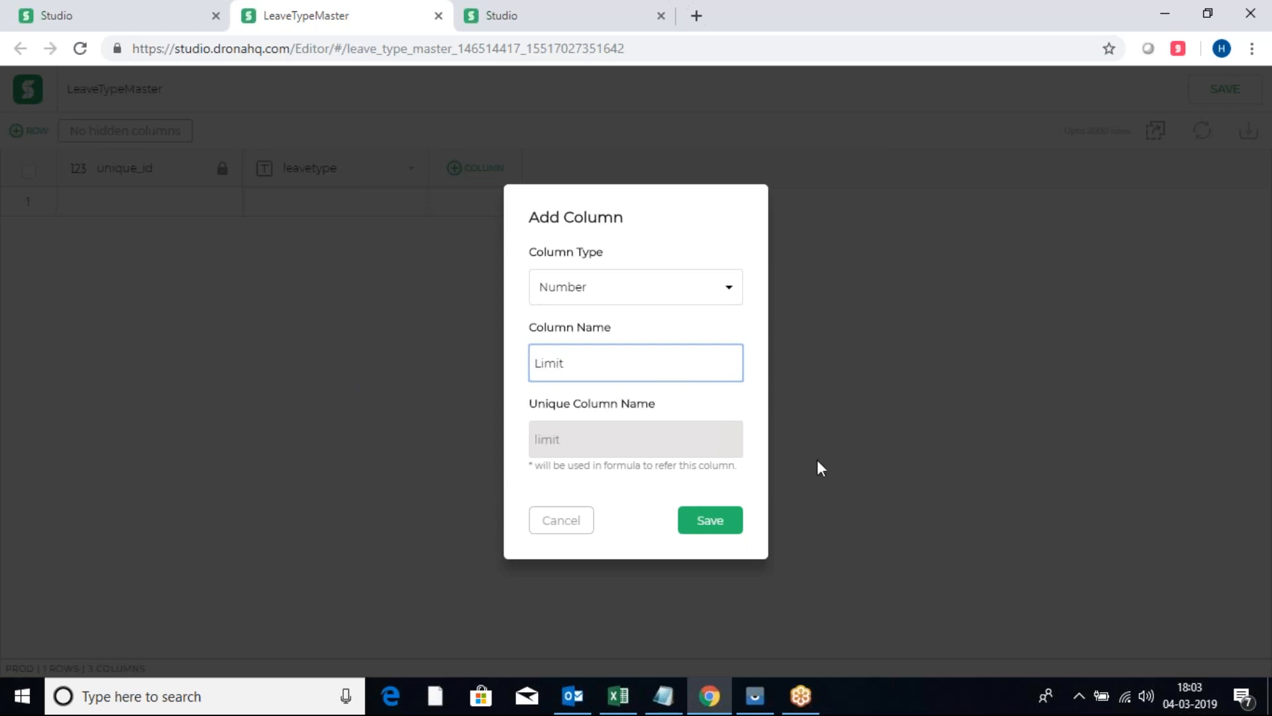
pyautogui.press('BackSpace')
pyautogui.press('BackSpace')
pyautogui.press('BackSpace')
pyautogui.press('BackSpace')
pyautogui.press('BackSpace')
pyautogui.write('Leave Limit')
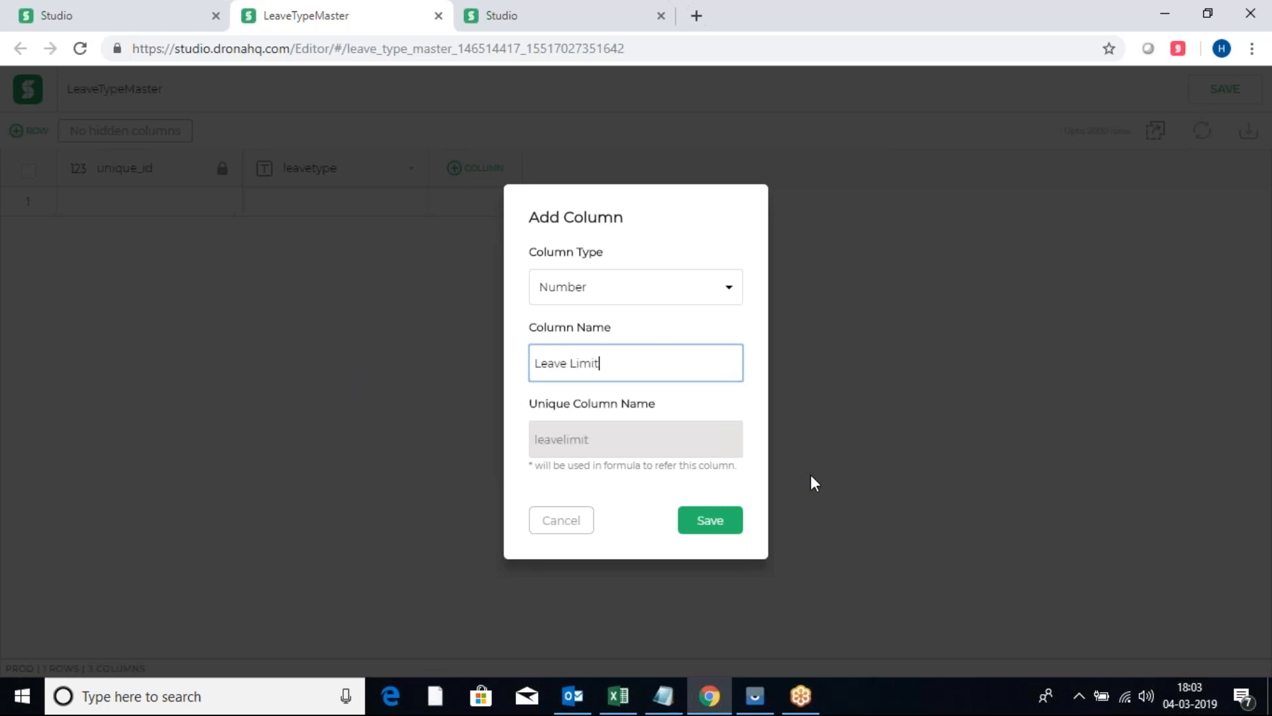
pyautogui.click(719, 523)
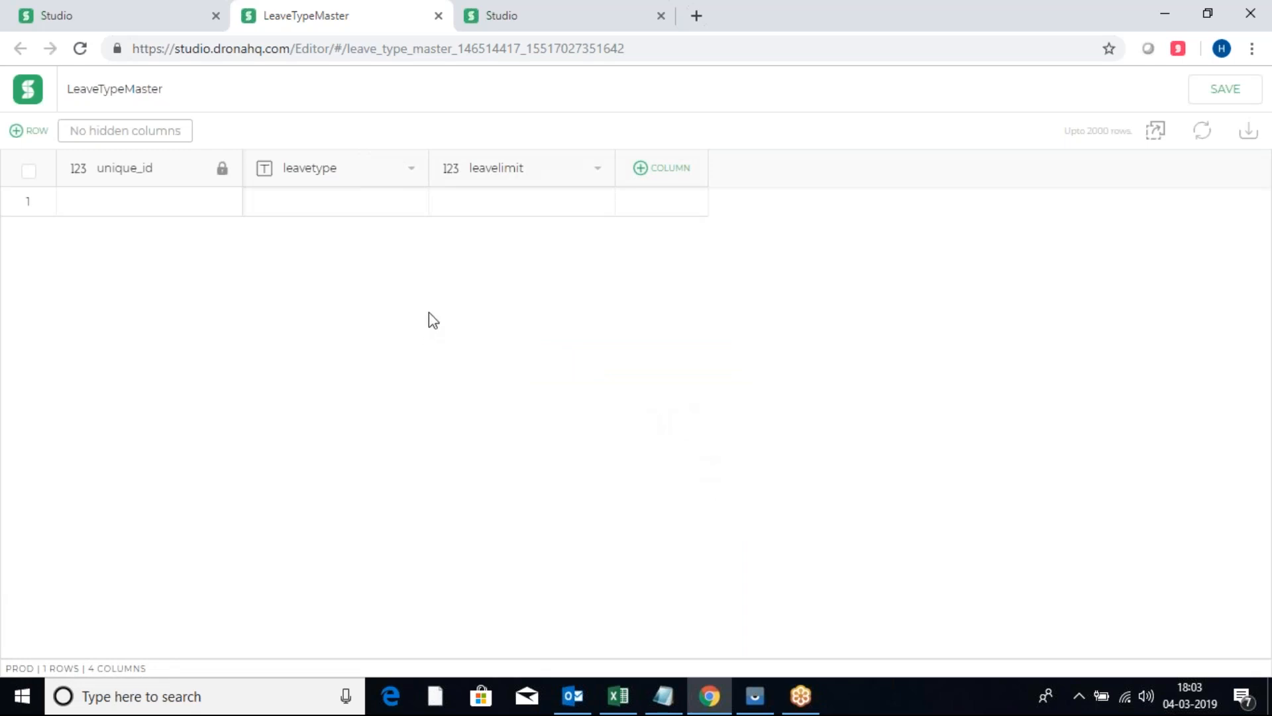
# Fill the first row with leave type "Casual Leave" and a leave limit of 20
pyautogui.click(365, 204)
pyautogui.doubleClick(365, 204)
pyautogui.write('Casual Leave')
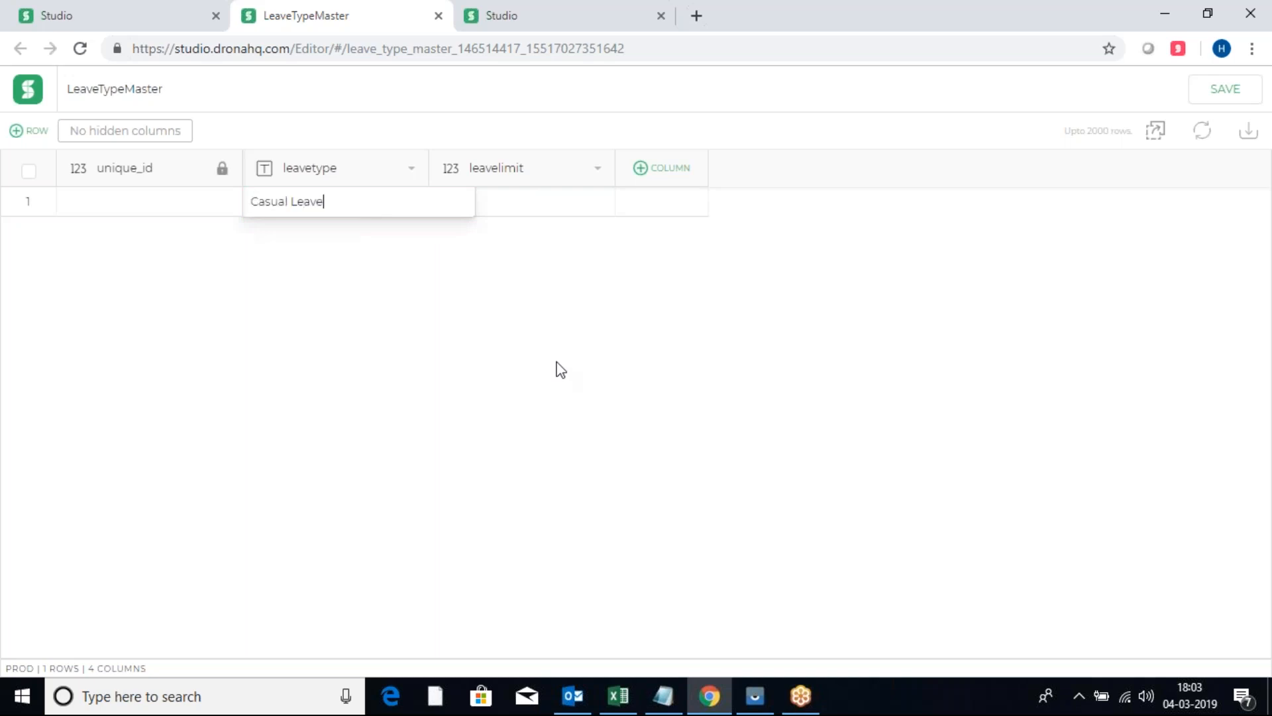
pyautogui.press('Return')
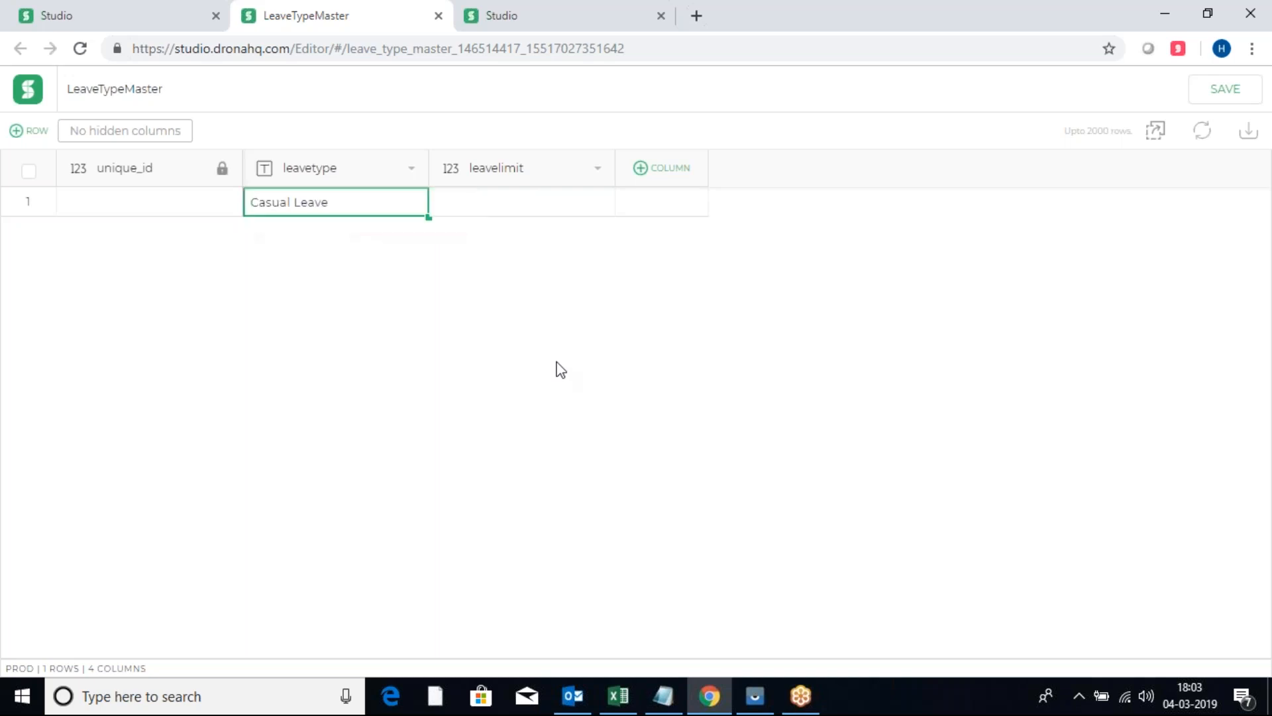
pyautogui.doubleClick(542, 208)
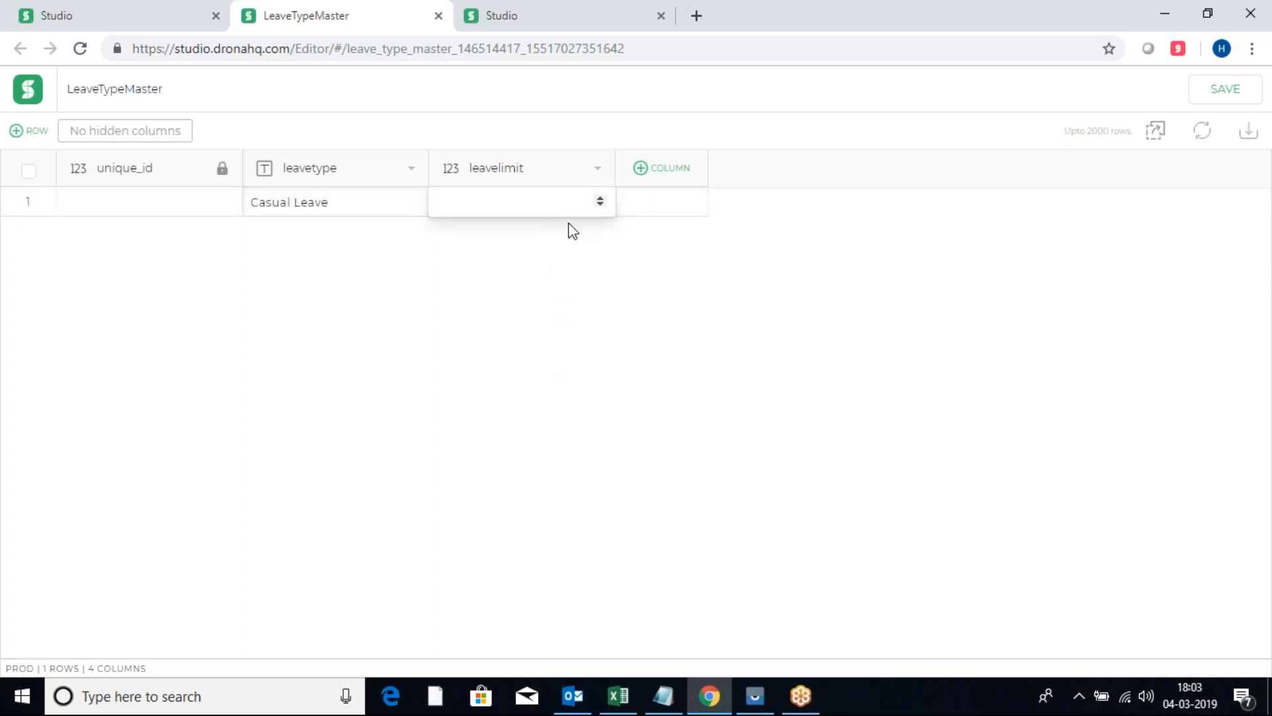
pyautogui.write('20')
pyautogui.press('Return')
pyautogui.click(278, 285)
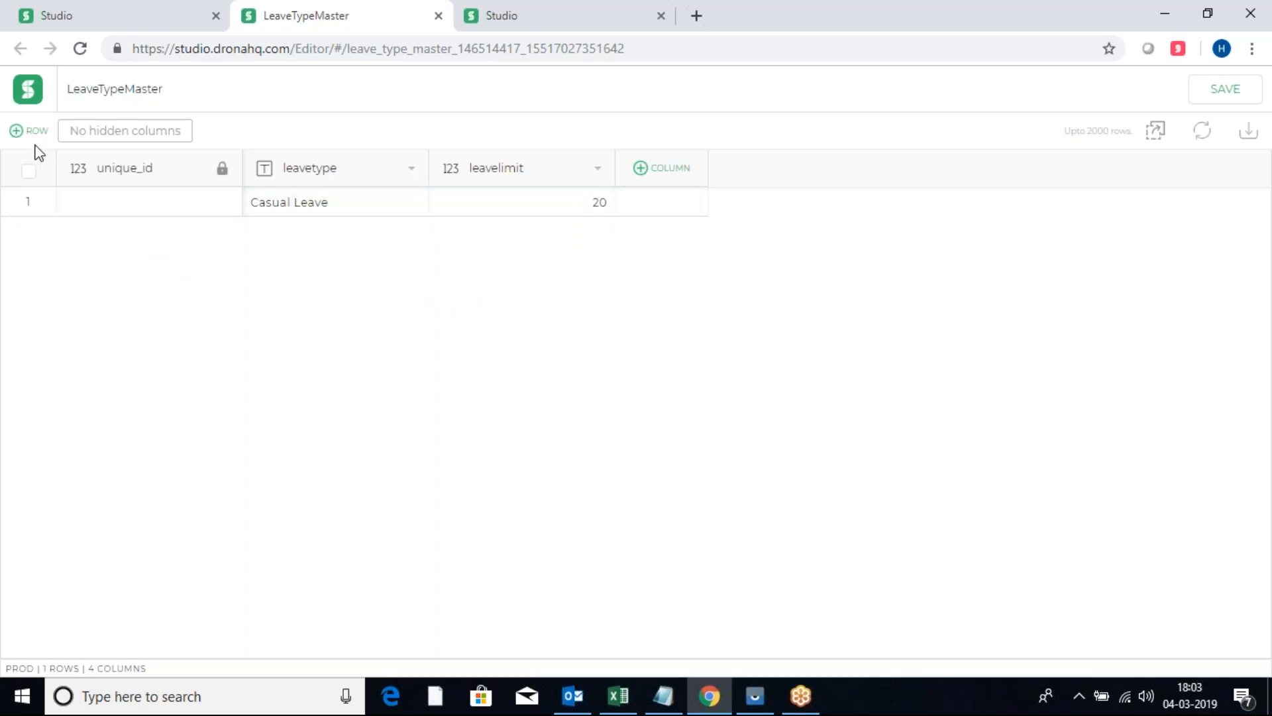
# Add a second row with leave type "Leave Without Pay" and a leave limit of 15
pyautogui.click(19, 132)
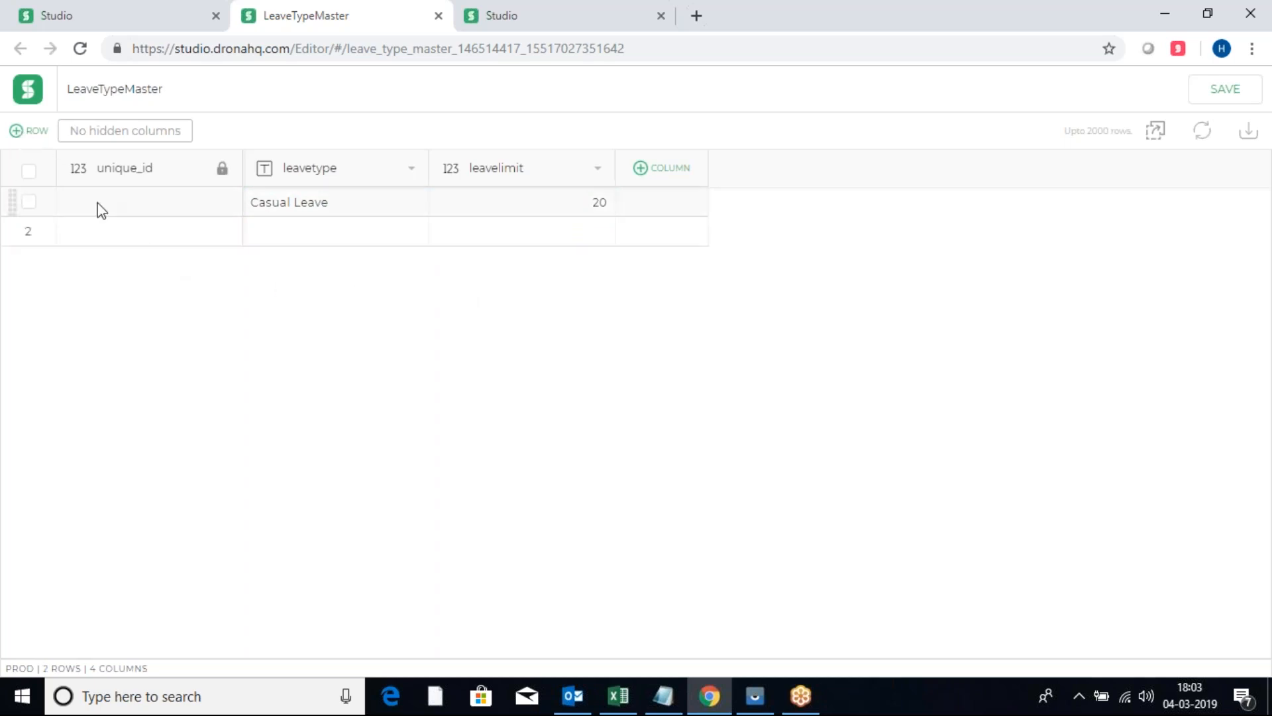
pyautogui.doubleClick(357, 241)
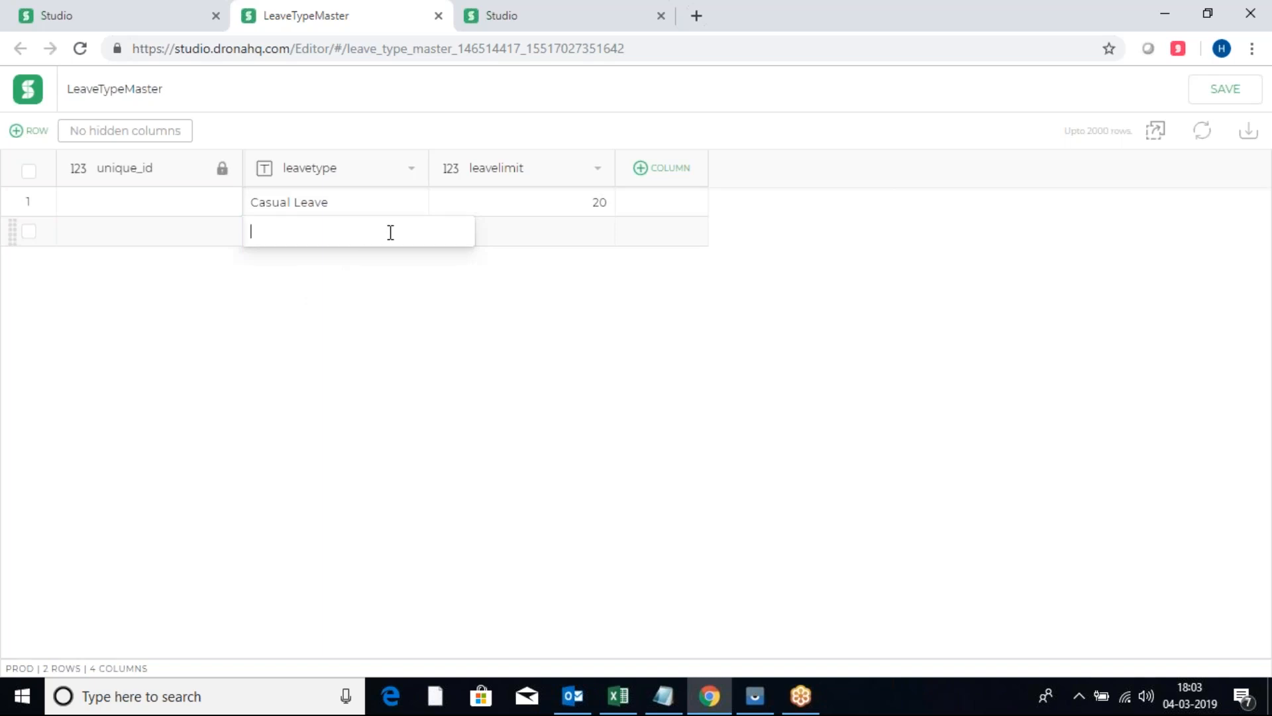
pyautogui.write('Leave Without Pay')
pyautogui.press('Return')
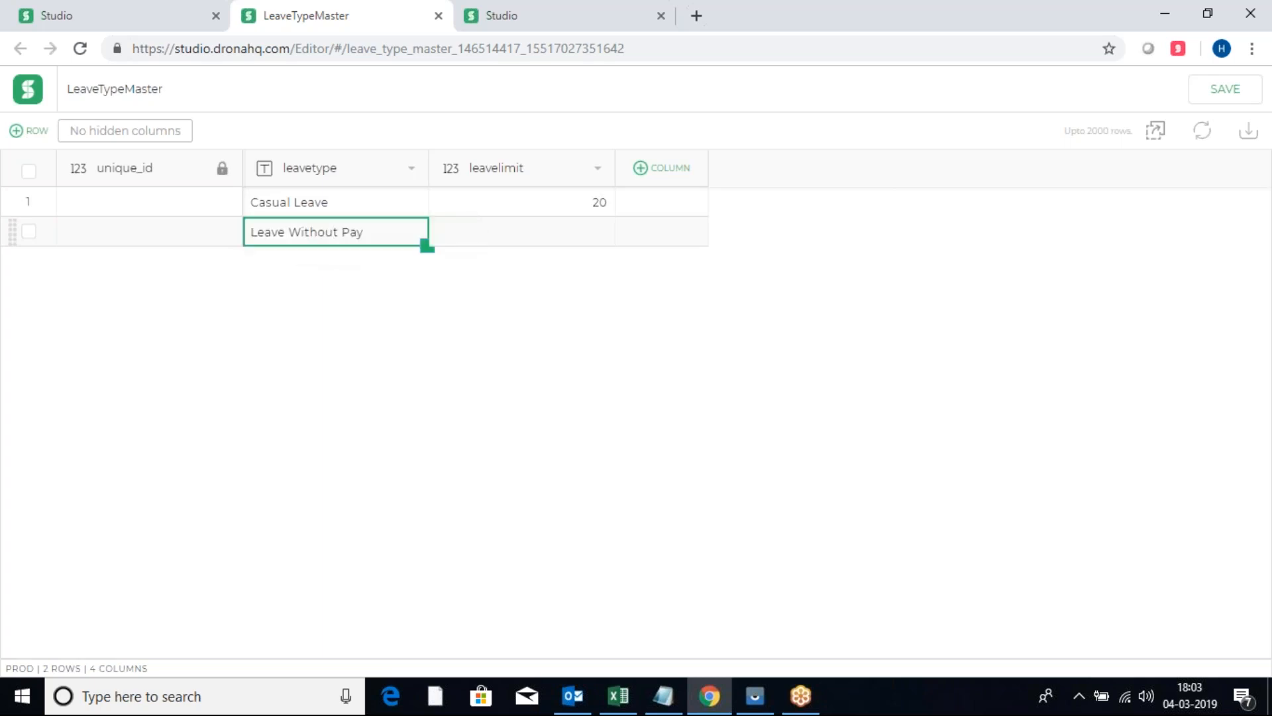
pyautogui.doubleClick(532, 231)
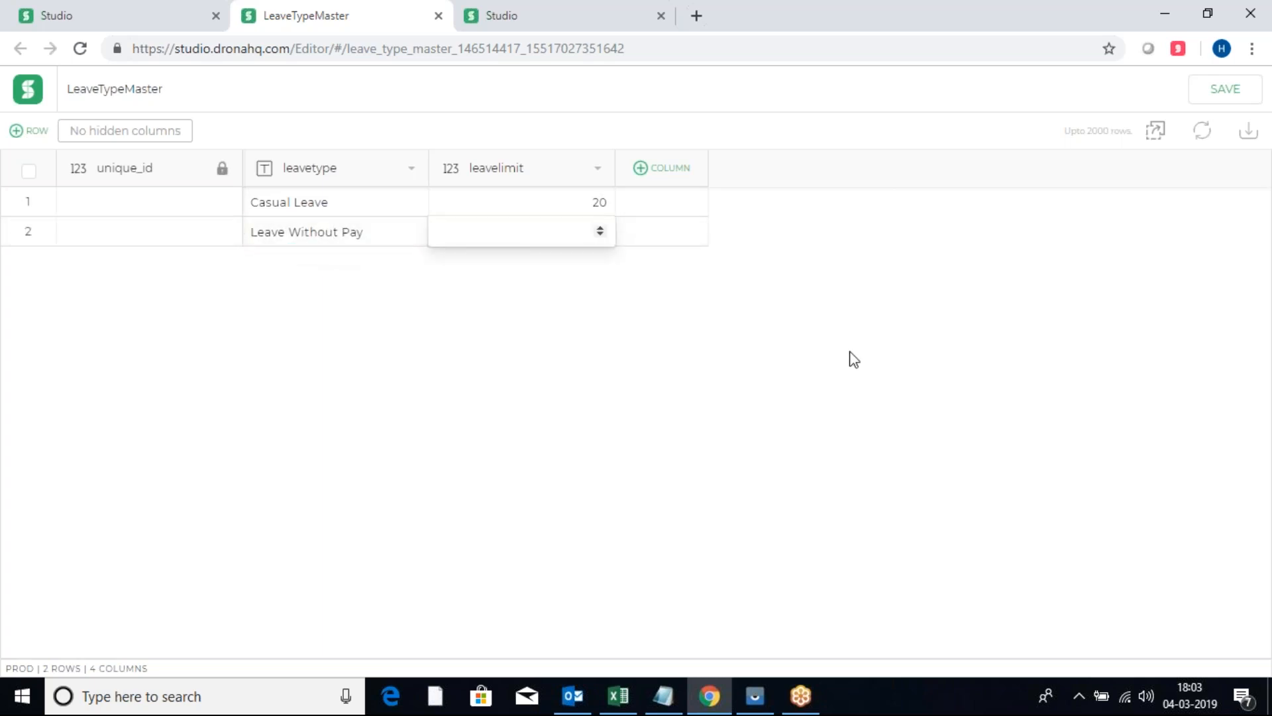
pyautogui.write('15')
pyautogui.press('Return')
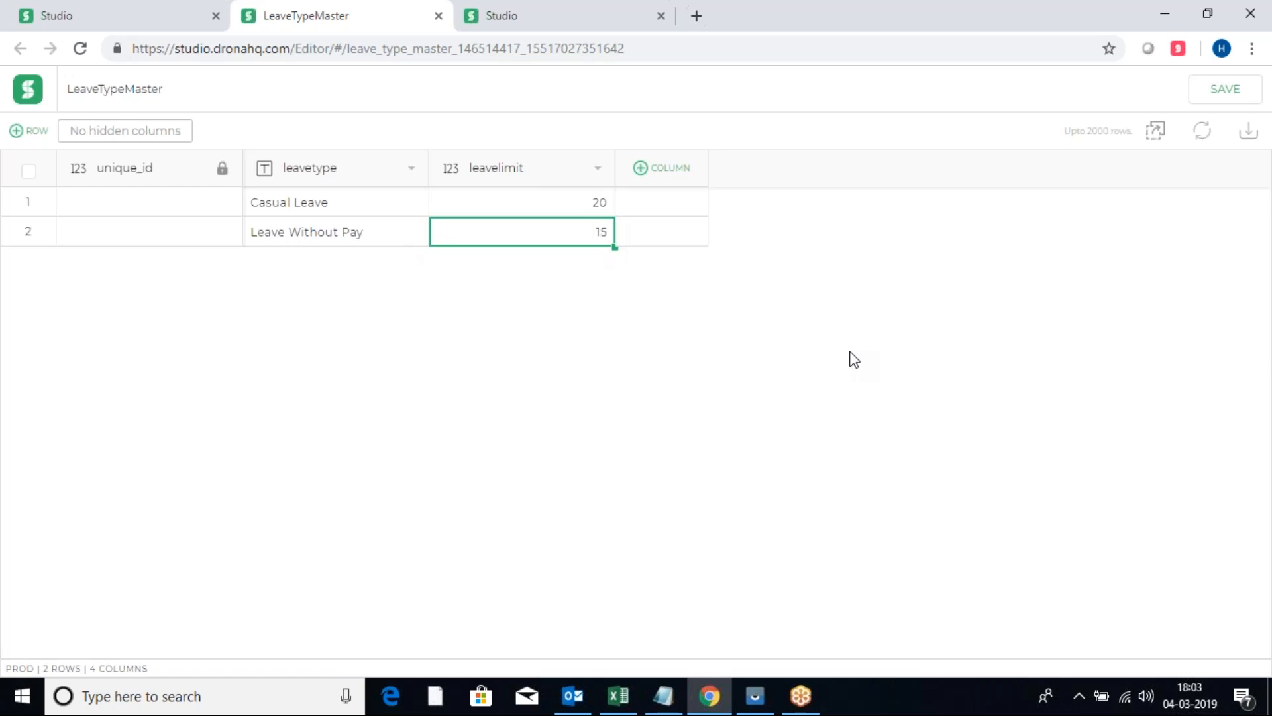
# Add a third row with leave type "Work From Home" and a leave limit of 30
pyautogui.click(16, 130)
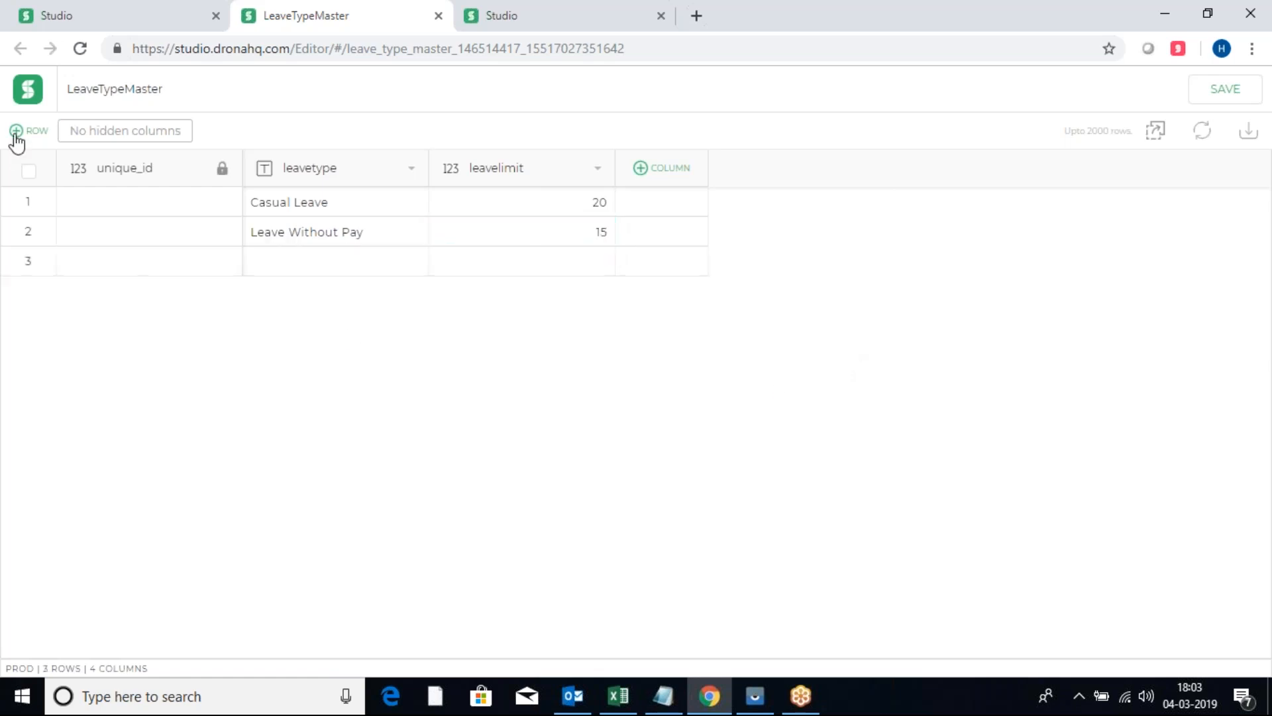
pyautogui.click(320, 260)
pyautogui.click(320, 260)
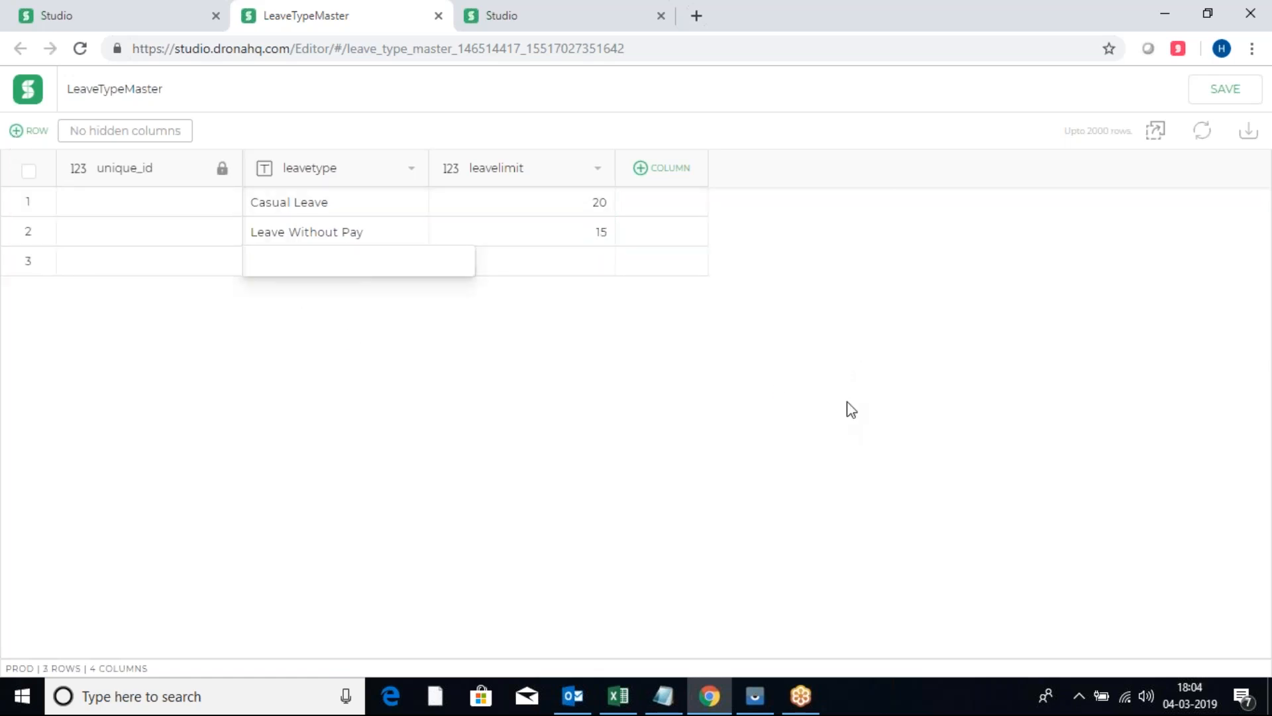
pyautogui.write('Work From Home')
pyautogui.press('Return')
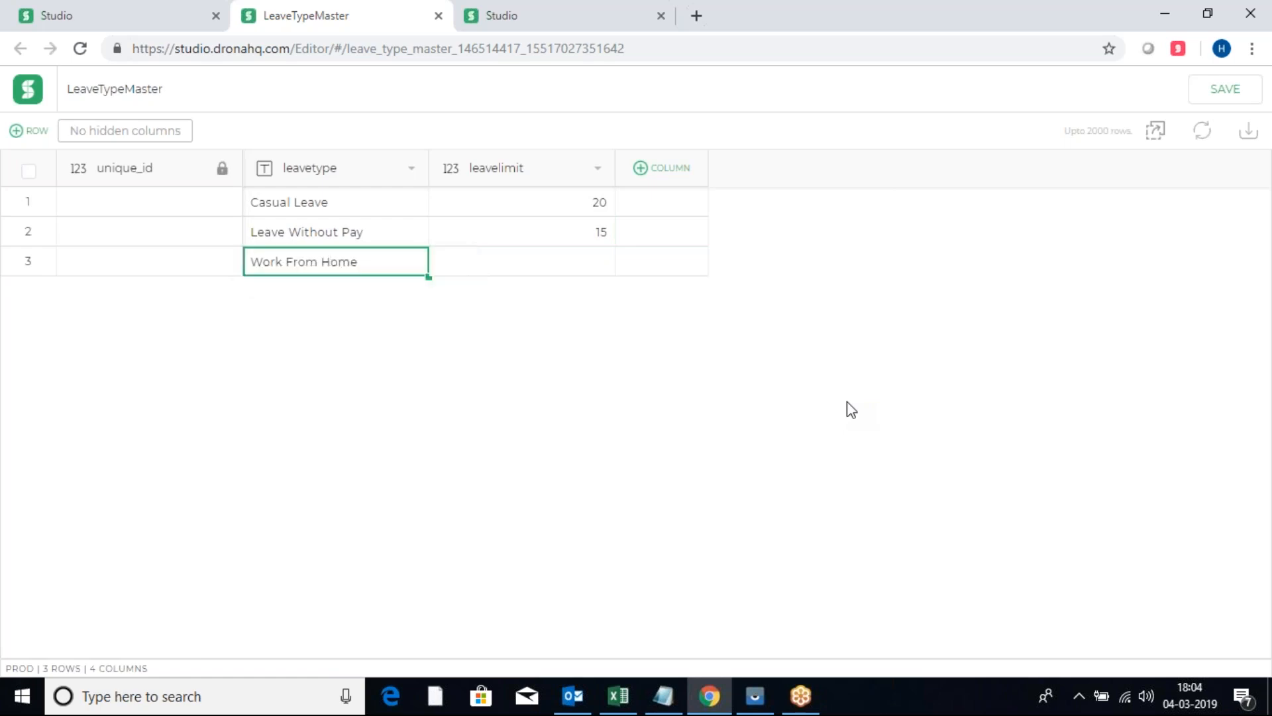
pyautogui.doubleClick(561, 260)
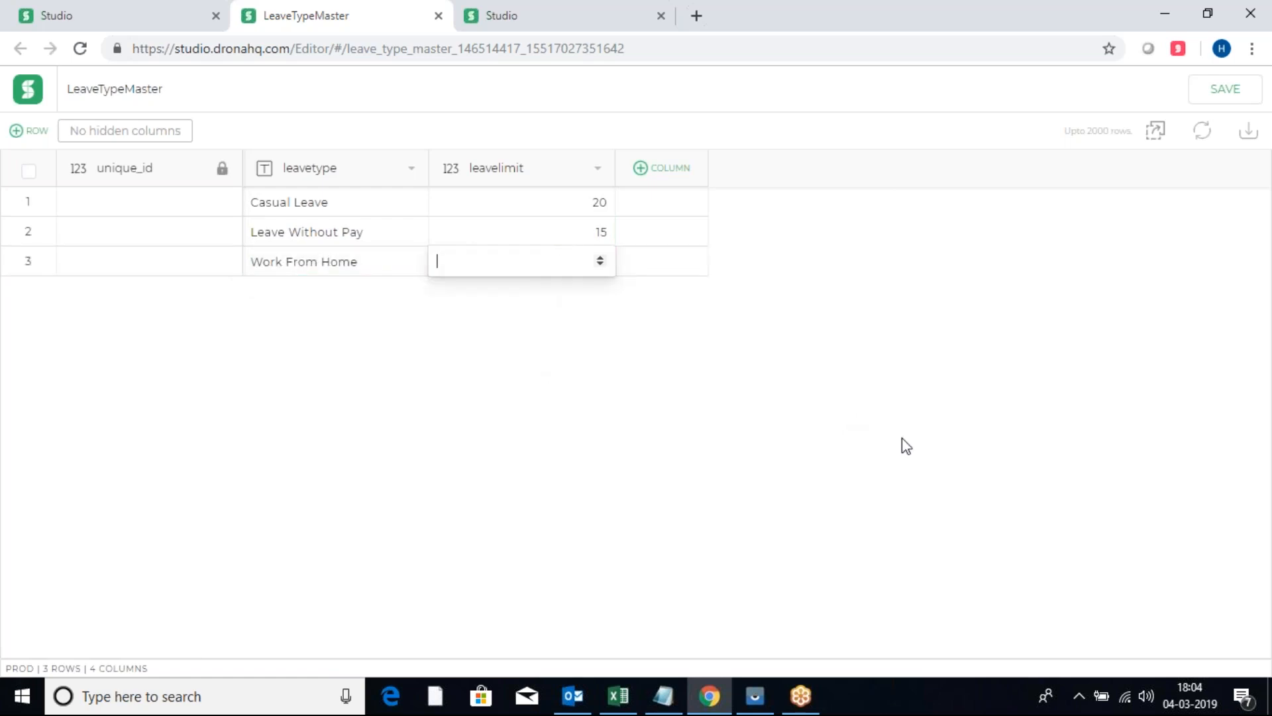
pyautogui.write('30')
pyautogui.press('Return')
pyautogui.click(880, 419)
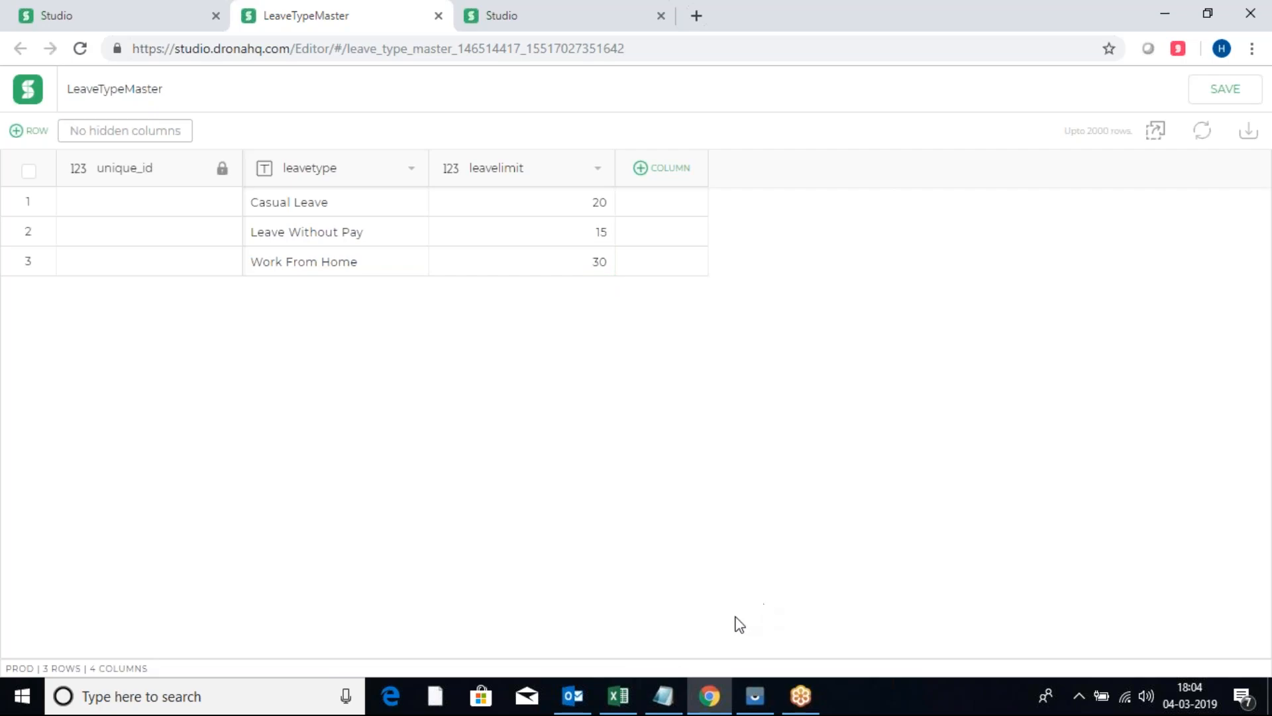
# On a new worksheet in Excel, enter "Medical Leave" in E6 and 50 in F6, and fit column E to its text
pyautogui.click(619, 694)
pyautogui.click(348, 426)
pyautogui.click(191, 644)
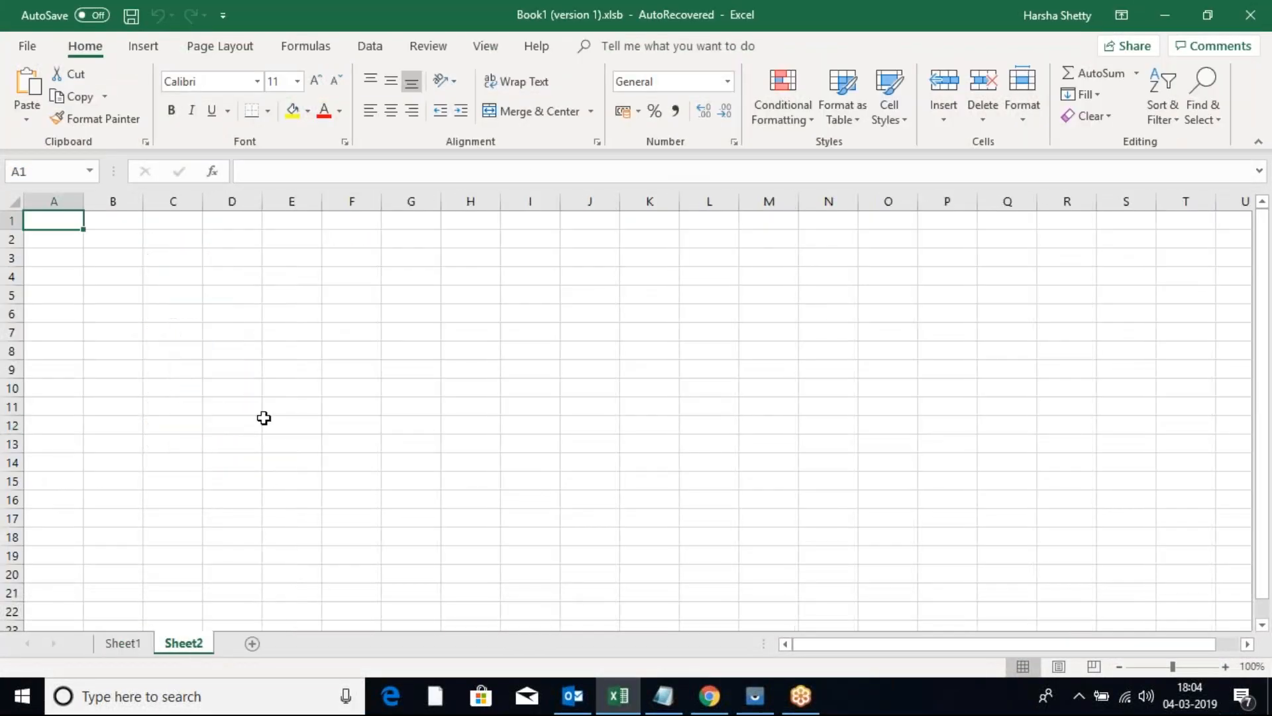
pyautogui.click(269, 311)
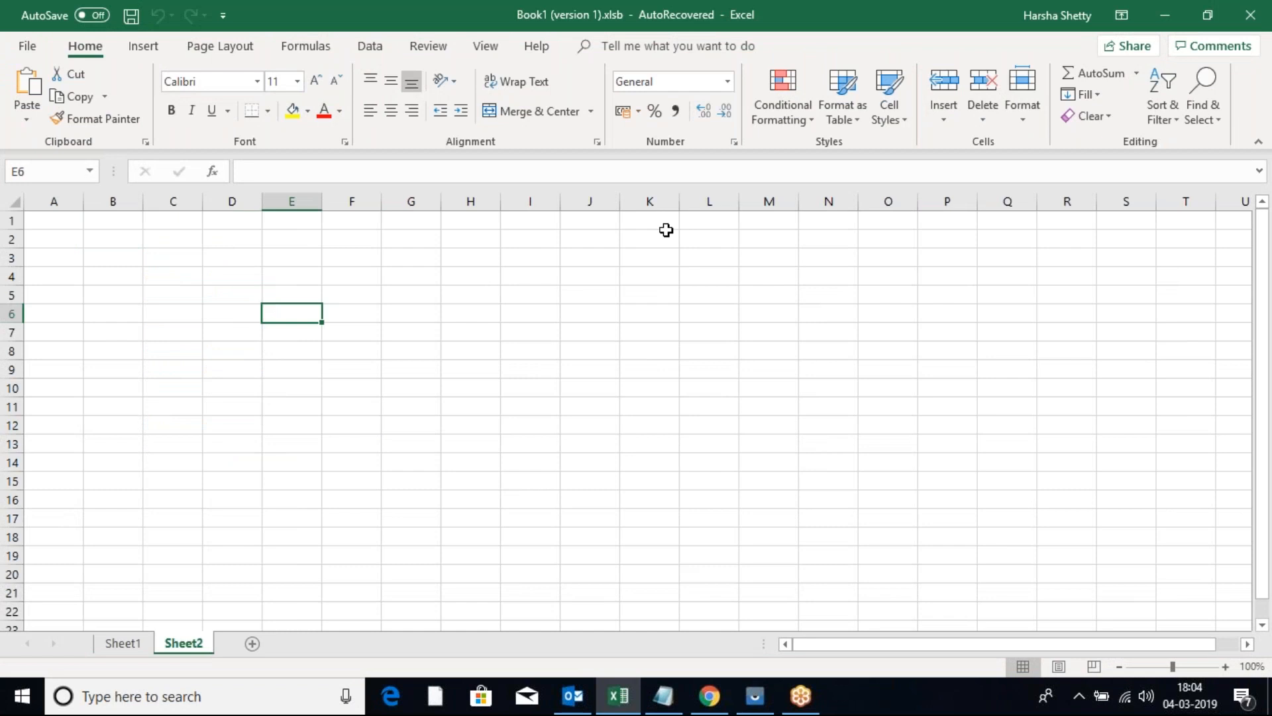
pyautogui.write('Medical ')
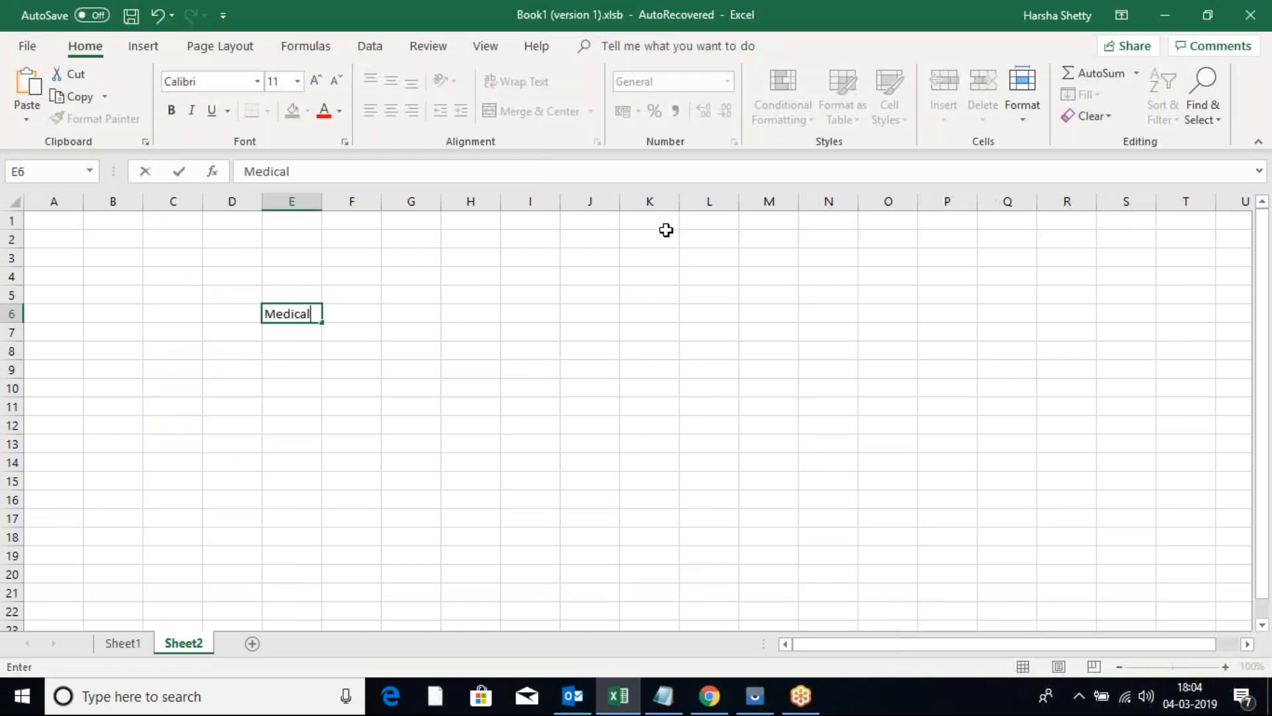
pyautogui.write('Leave')
pyautogui.press('Return')
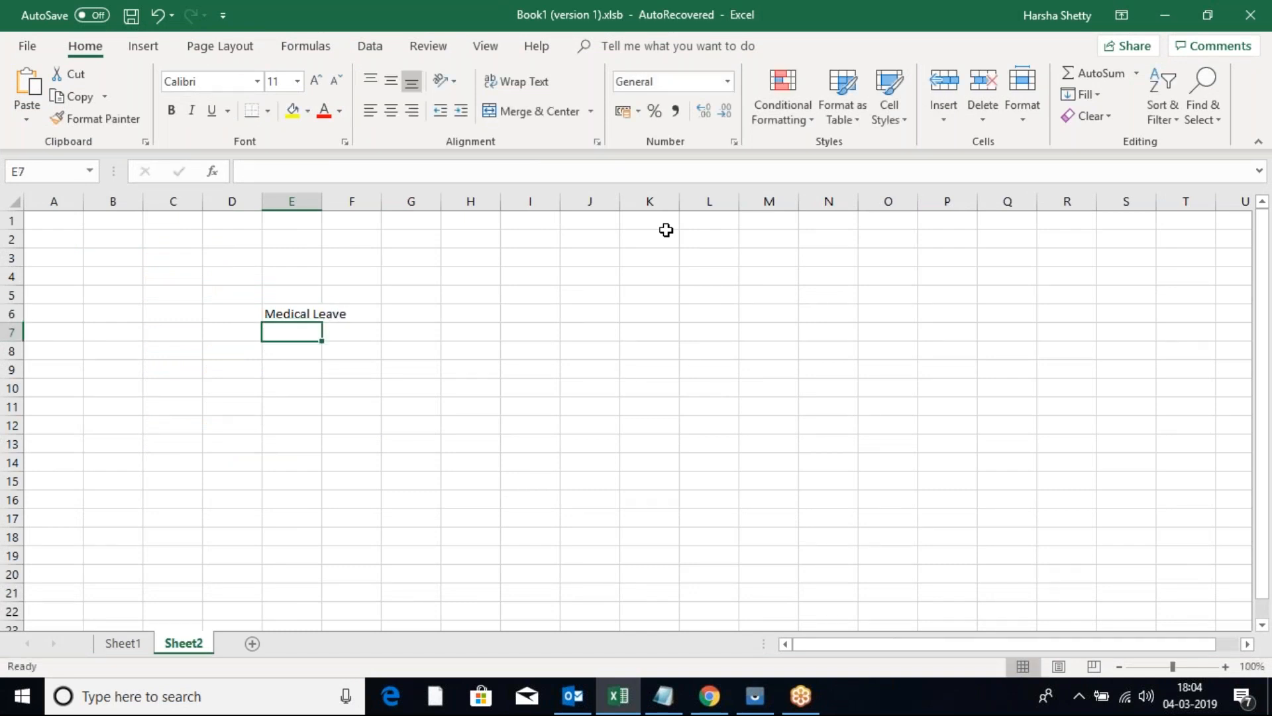
pyautogui.press('Up')
pyautogui.press('Right')
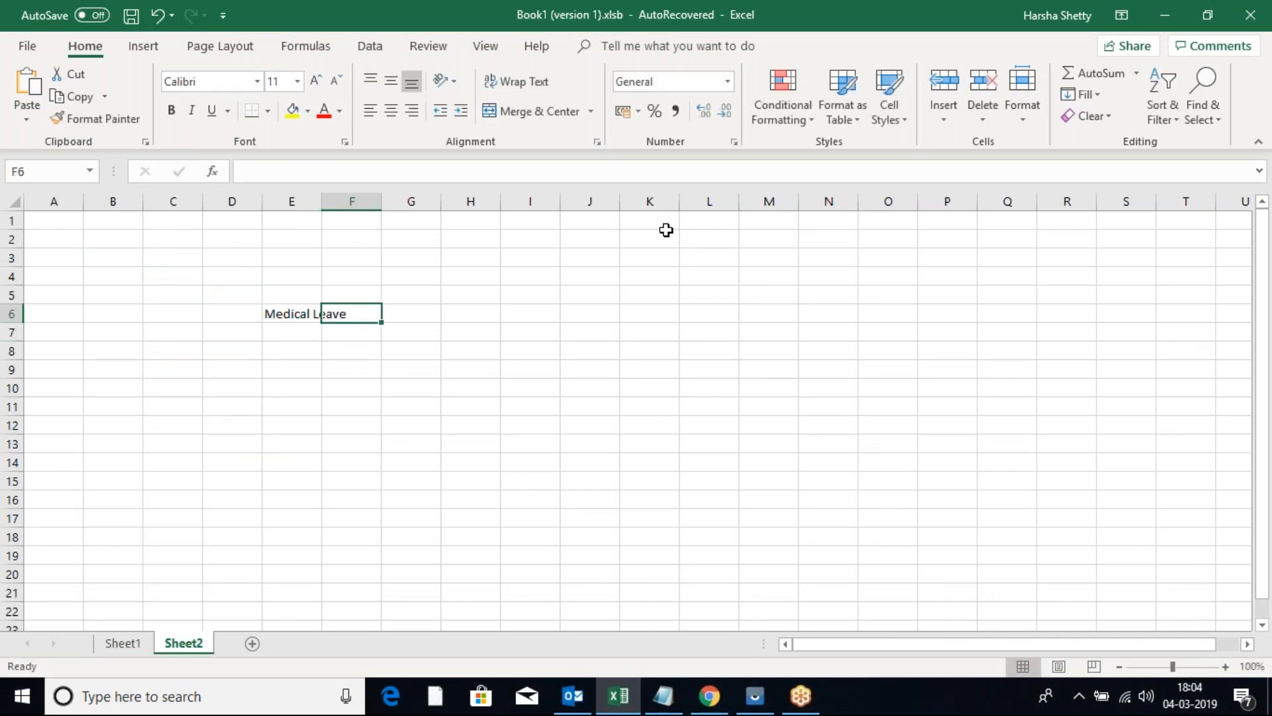
pyautogui.write('50')
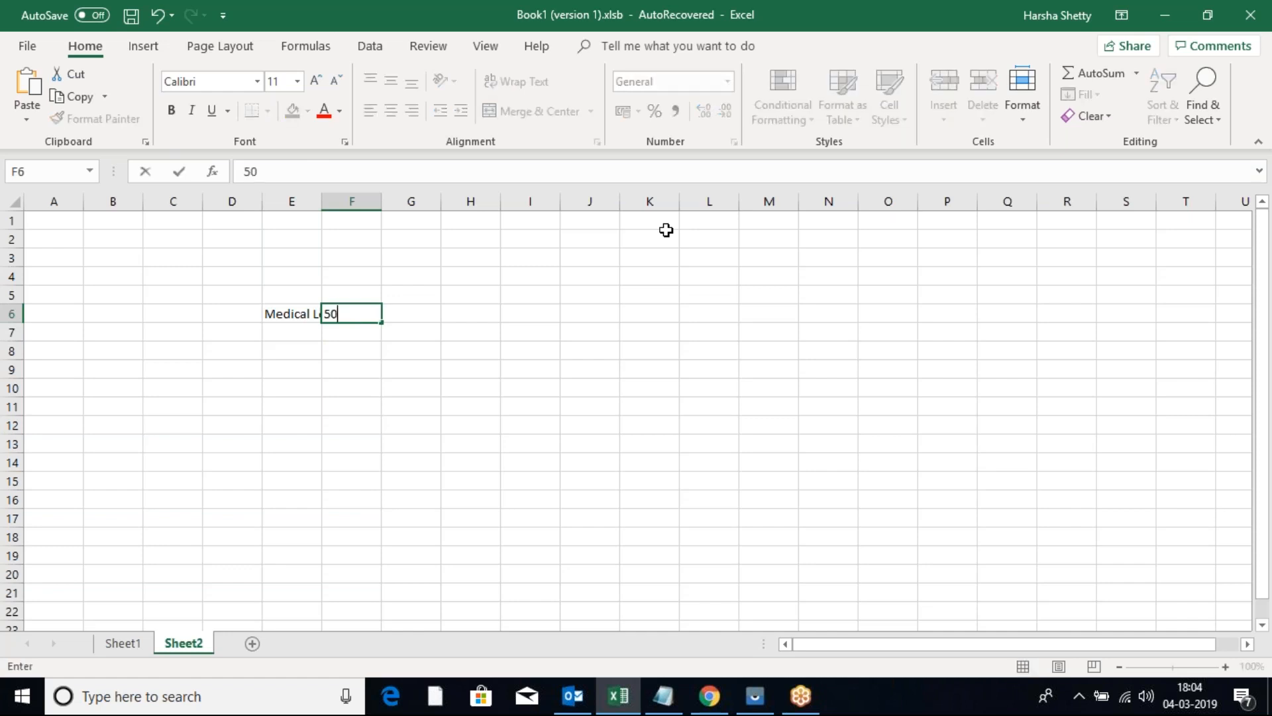
pyautogui.press('Return')
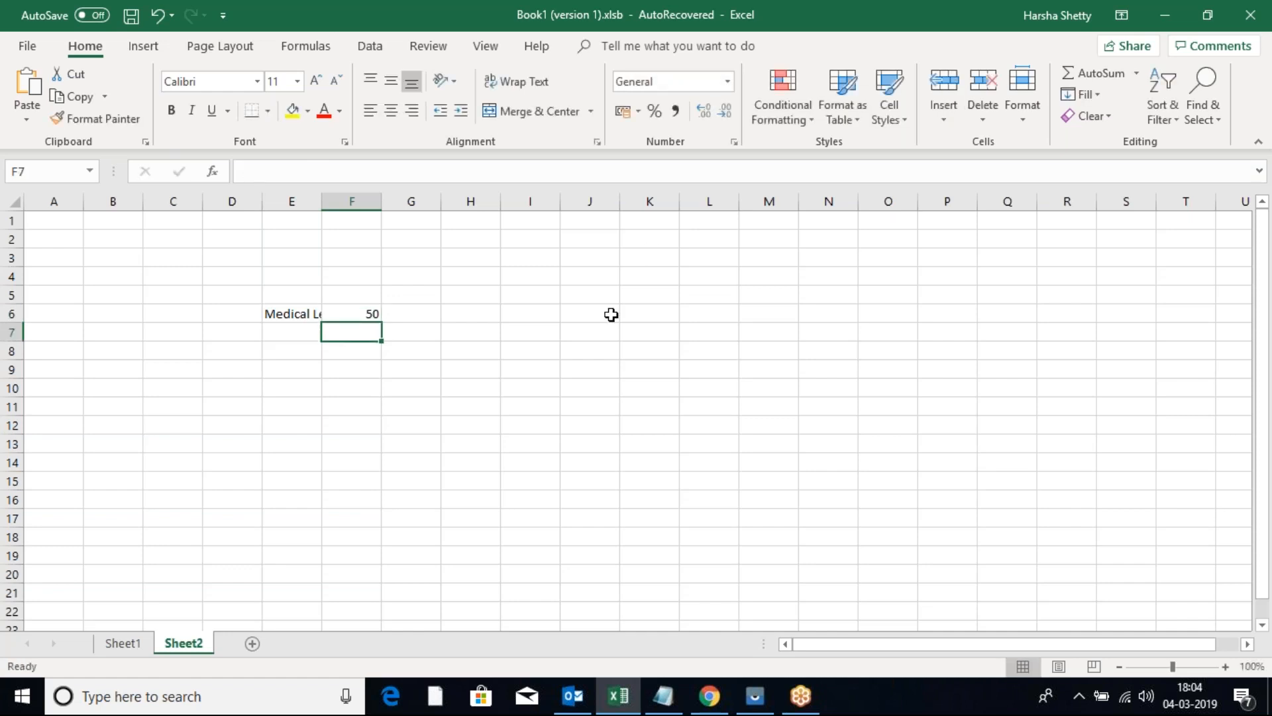
pyautogui.doubleClick(322, 201)
# Copy E6:F6 from Excel and paste it into a new fourth row of the LeaveTypeMaster sheet in the browser
pyautogui.moveTo(312, 315); pyautogui.dragTo(378, 313)
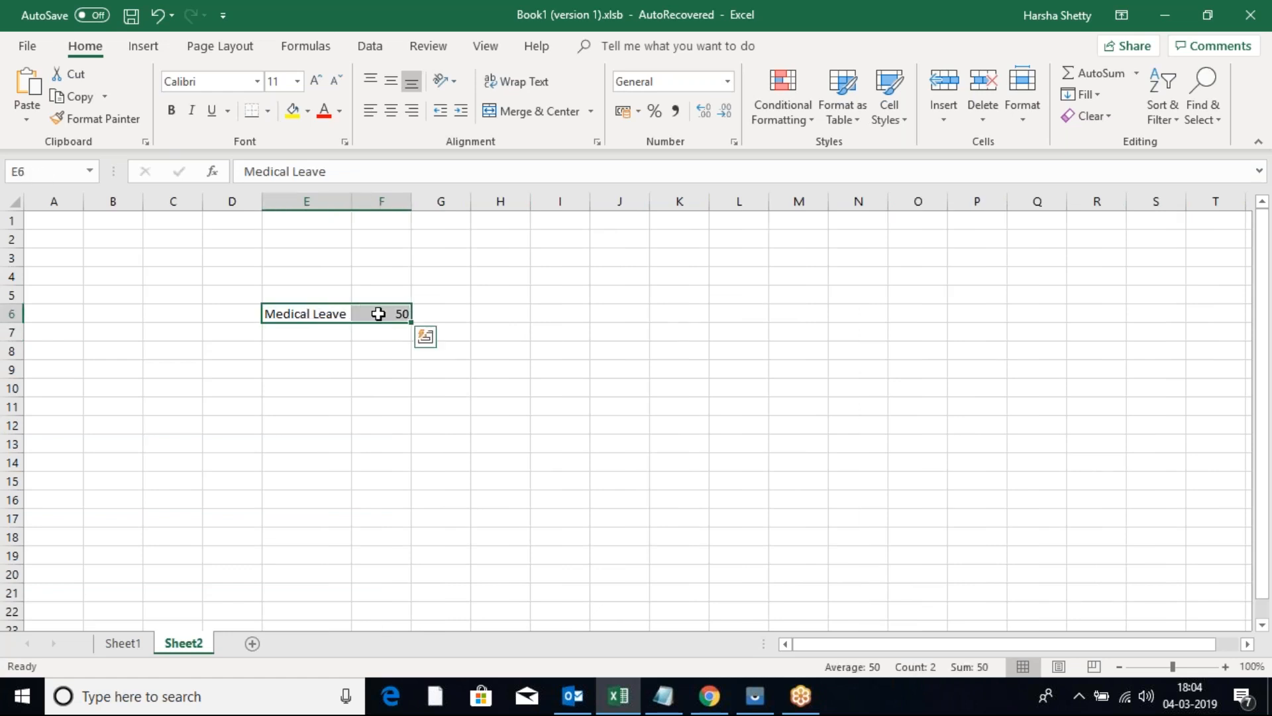
pyautogui.hotkey('ctrl', 'c')
pyautogui.hotkey('alt', 'Tab')
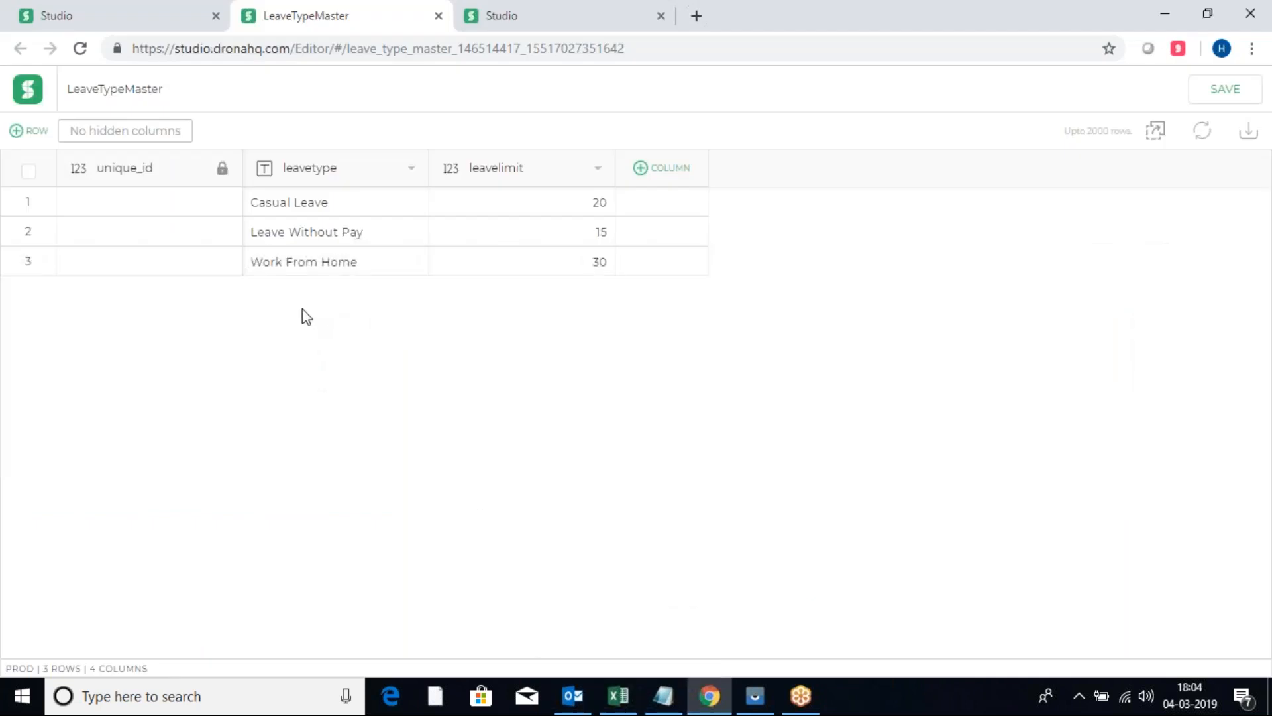
pyautogui.click(19, 131)
pyautogui.click(268, 292)
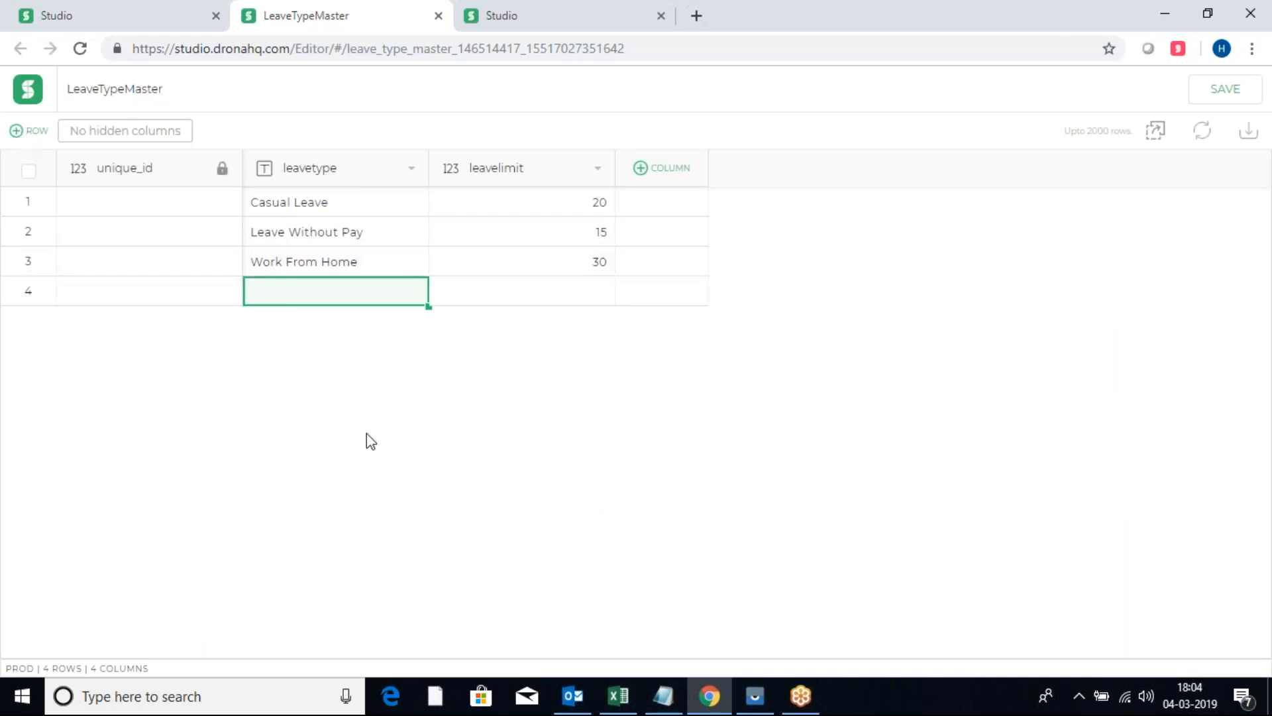
pyautogui.hotkey('ctrl', 'v')
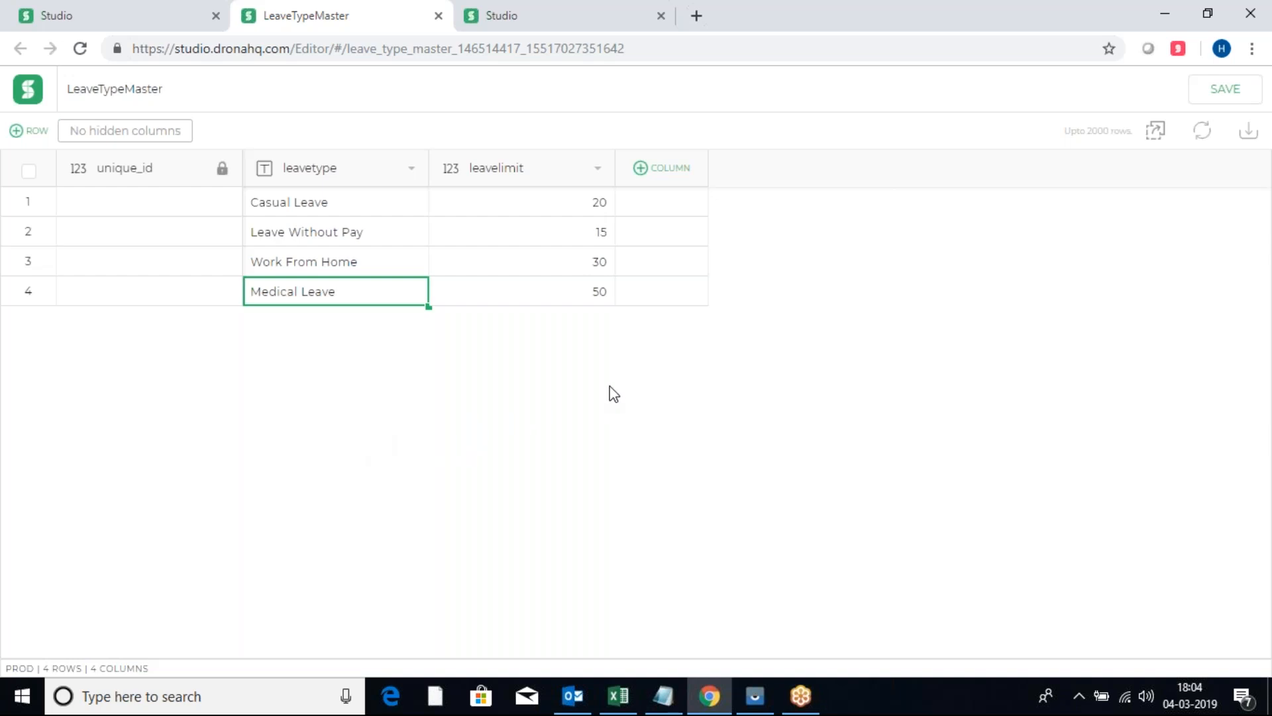
# Save the LeaveTypeMaster sheet
pyautogui.click(1252, 661)
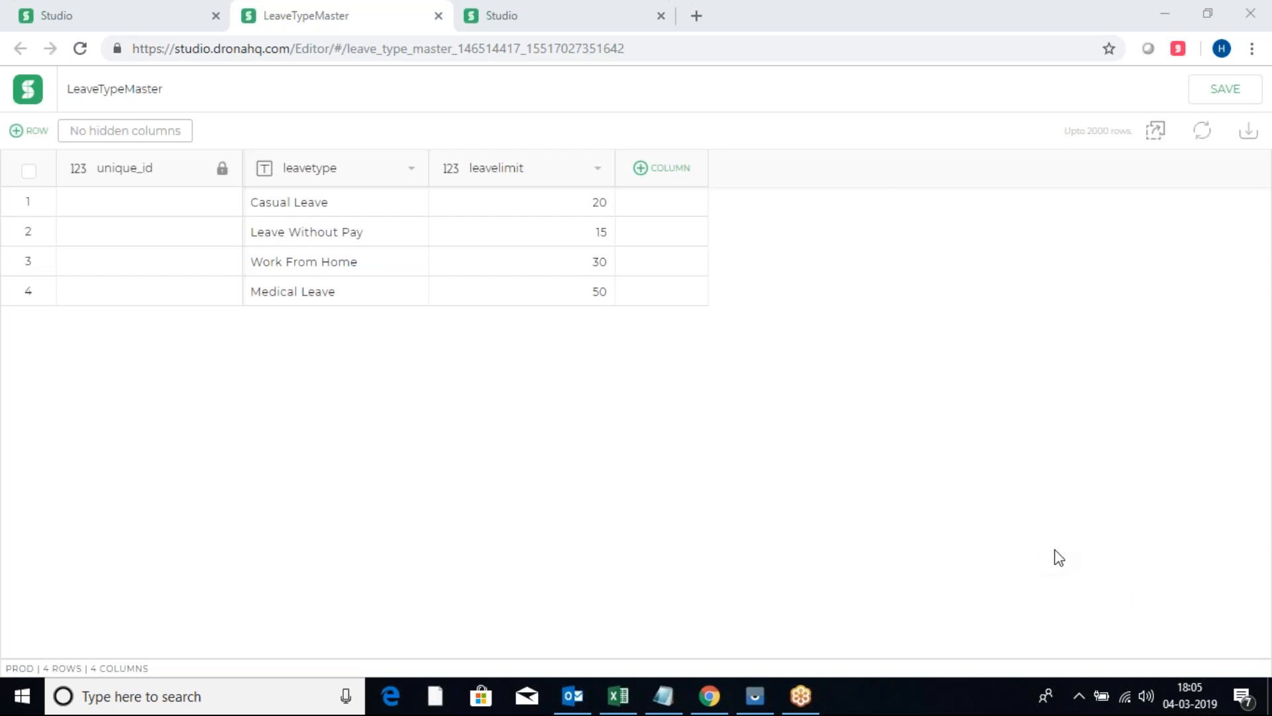
pyautogui.click(921, 409)
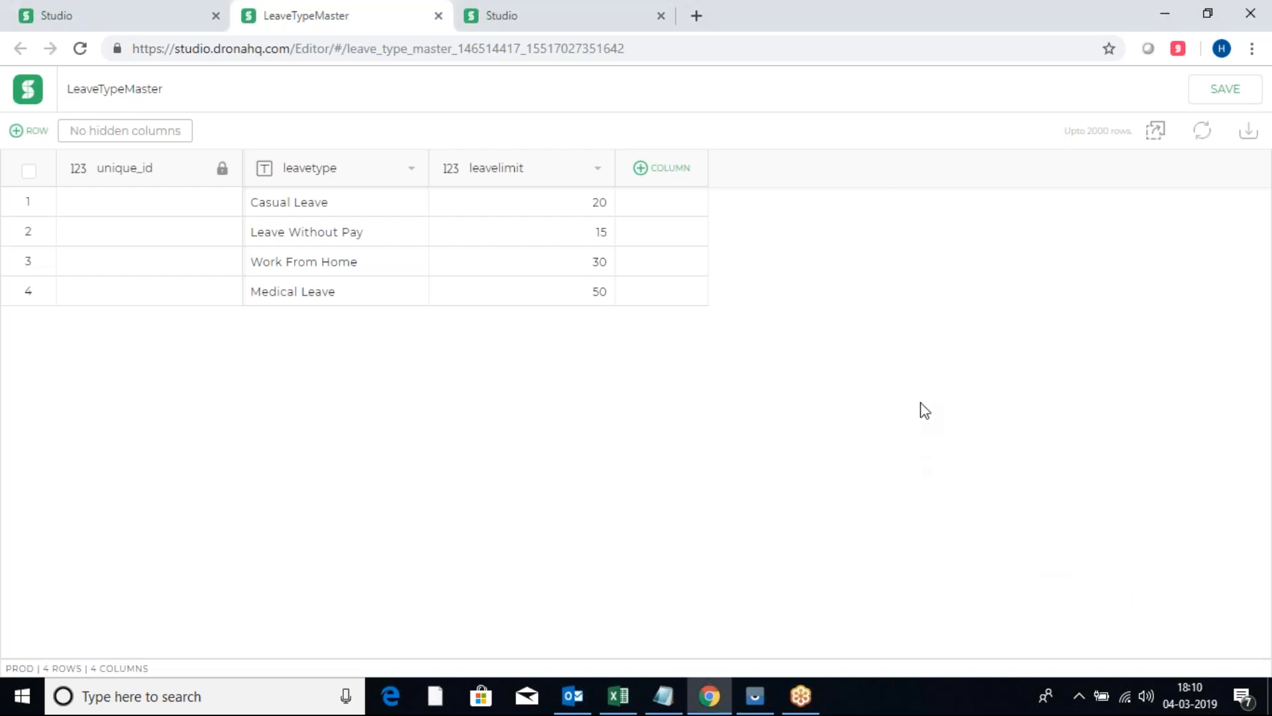
pyautogui.click(1250, 49)
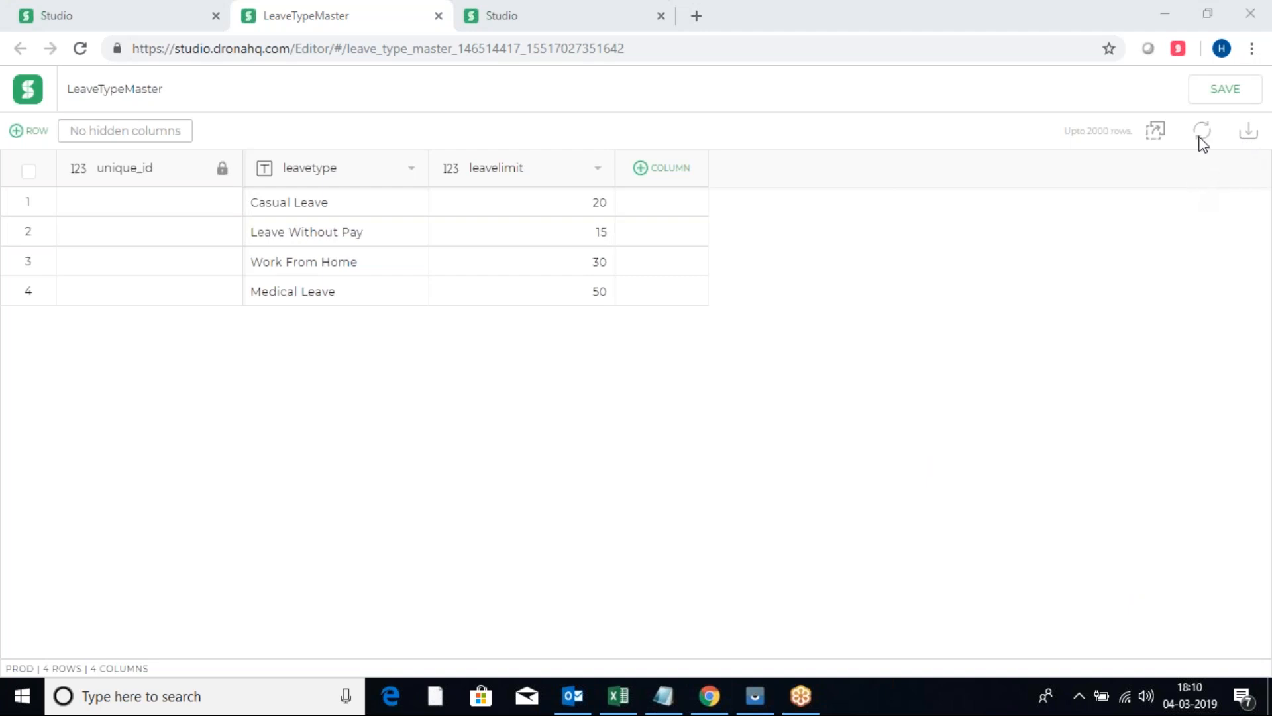
pyautogui.click(1207, 94)
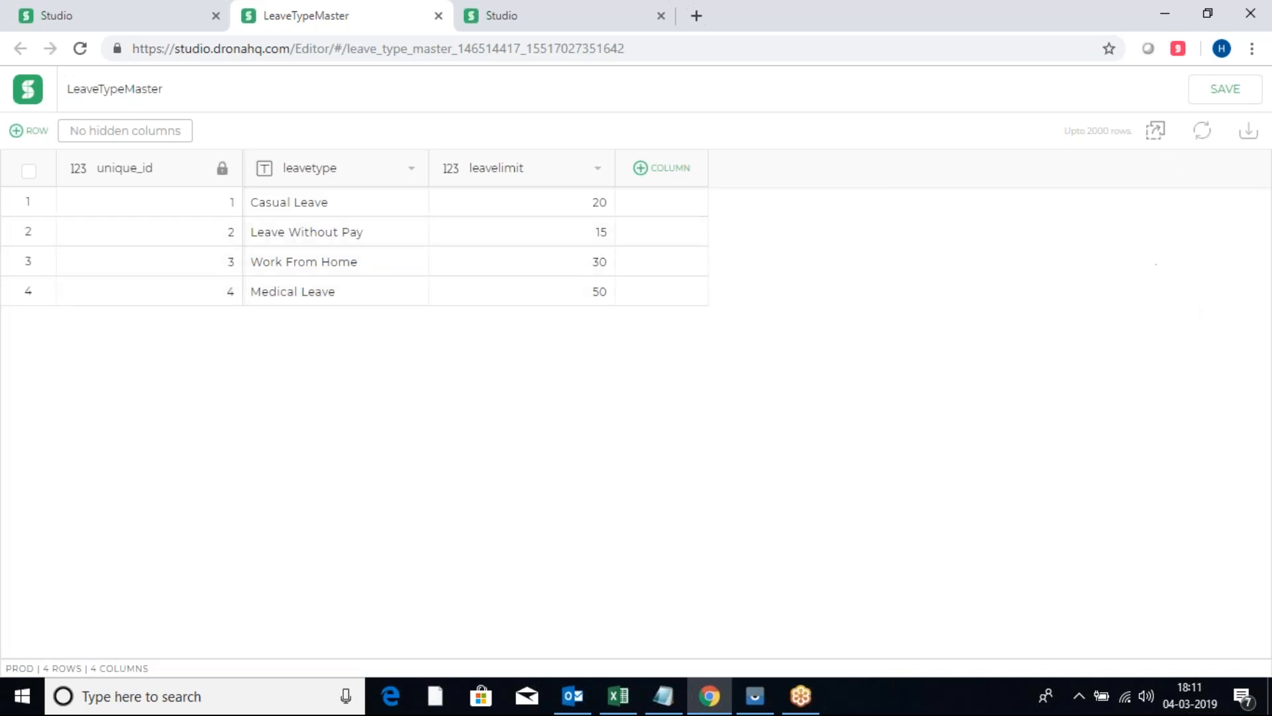
pyautogui.click(1216, 91)
# Return to the Sample App editor, close the unfinished Select Leave Type formula without saving, and reload the page
pyautogui.click(525, 4)
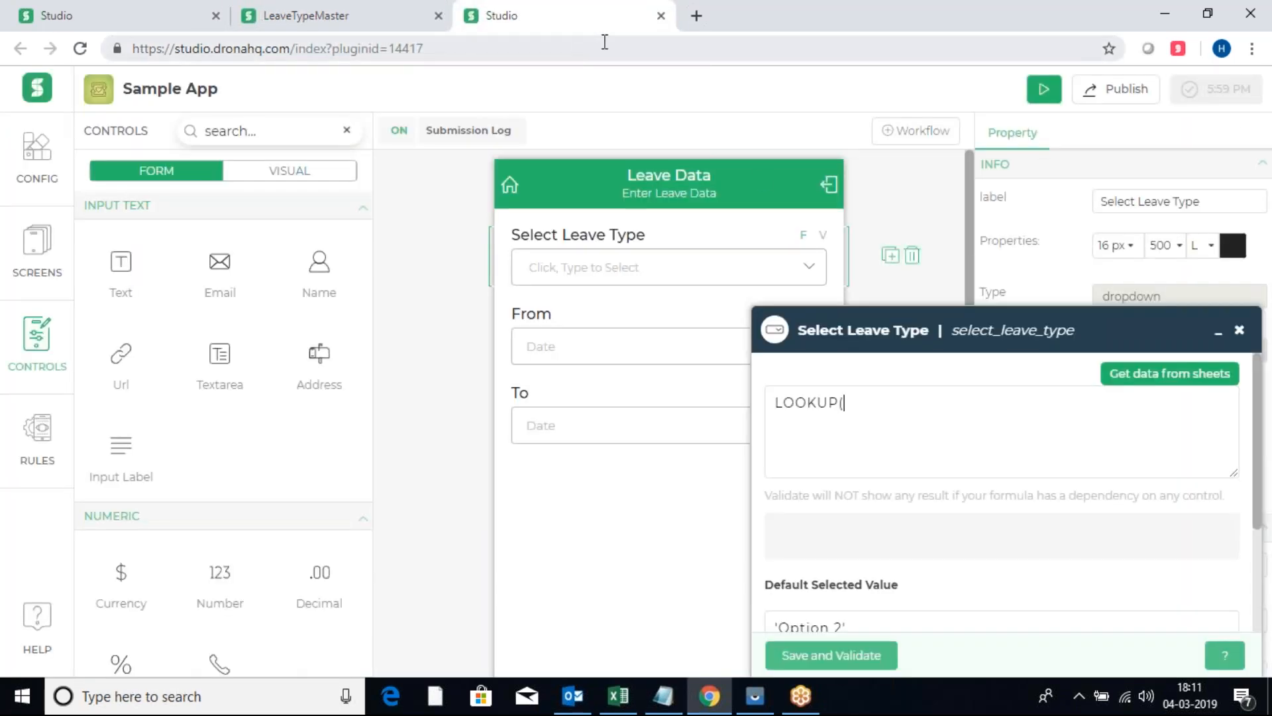
pyautogui.click(1239, 329)
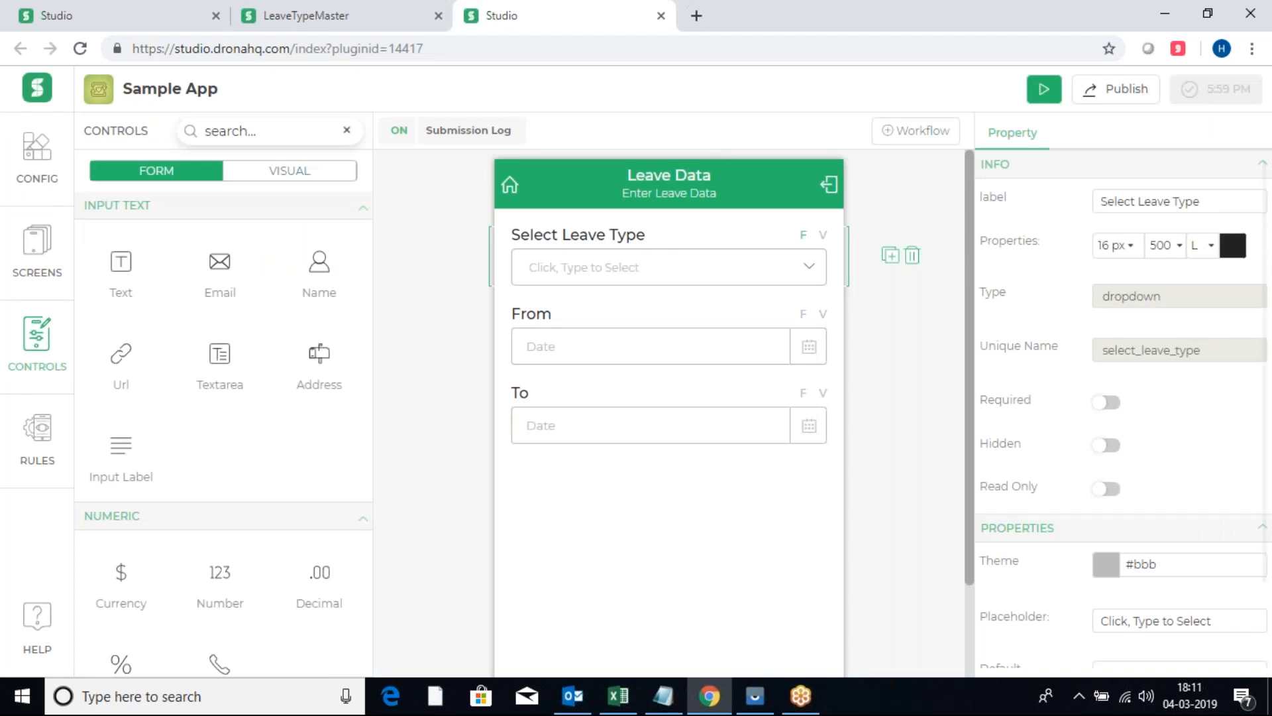
pyautogui.click(681, 50)
pyautogui.click(682, 51)
pyautogui.press('Return')
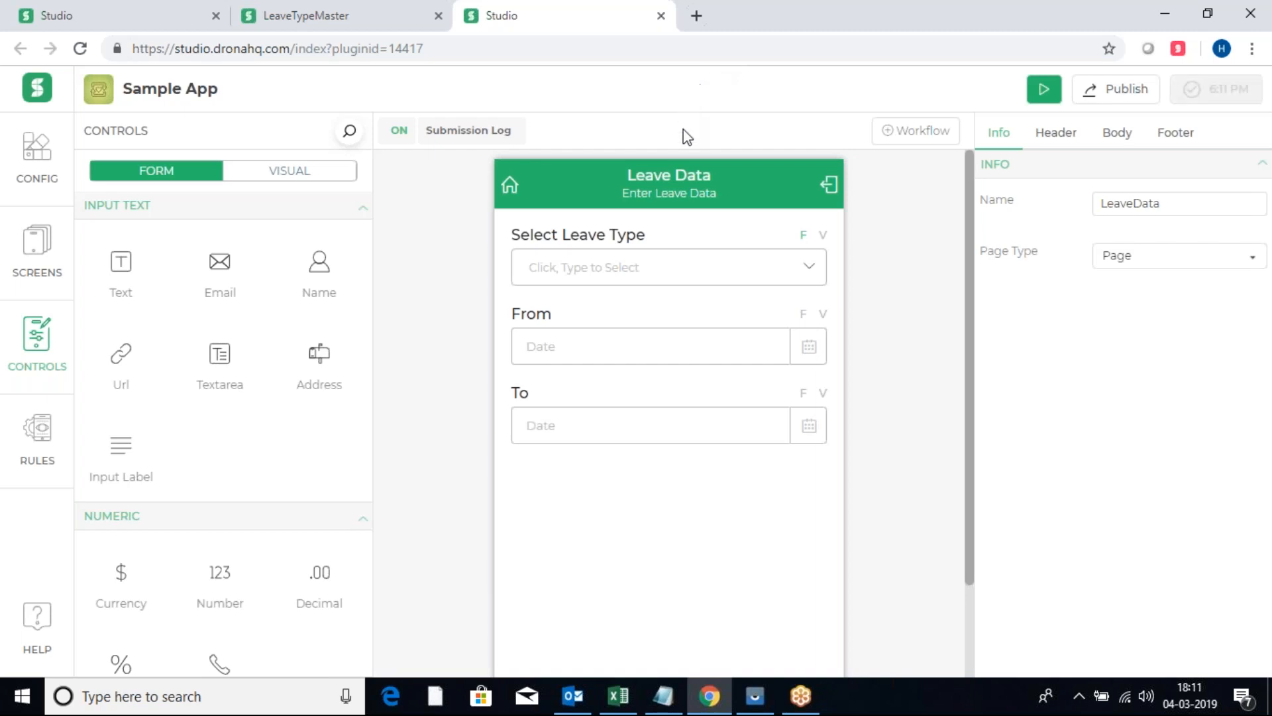
# In the Select Leave Type formula, replace the sample option list with LOOKUP and read the function's help through to its examples
pyautogui.click(803, 245)
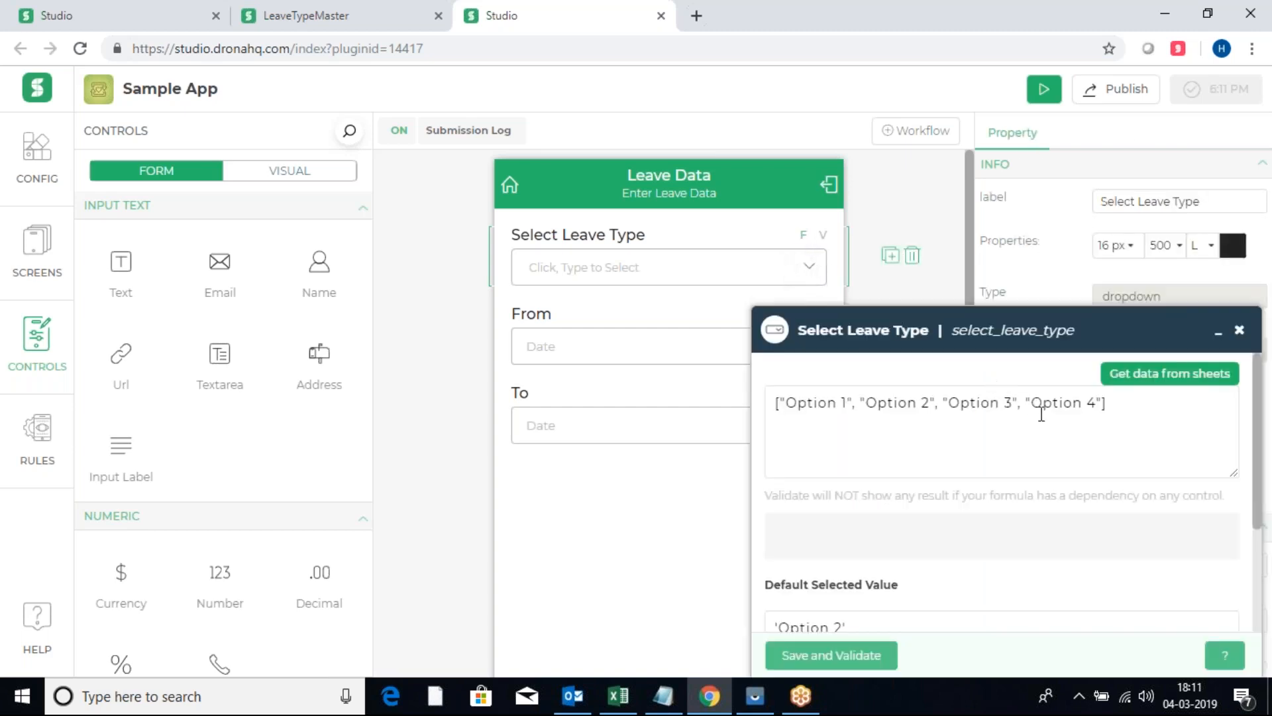
pyautogui.click(1122, 405)
pyautogui.moveTo(1123, 406); pyautogui.dragTo(772, 401)
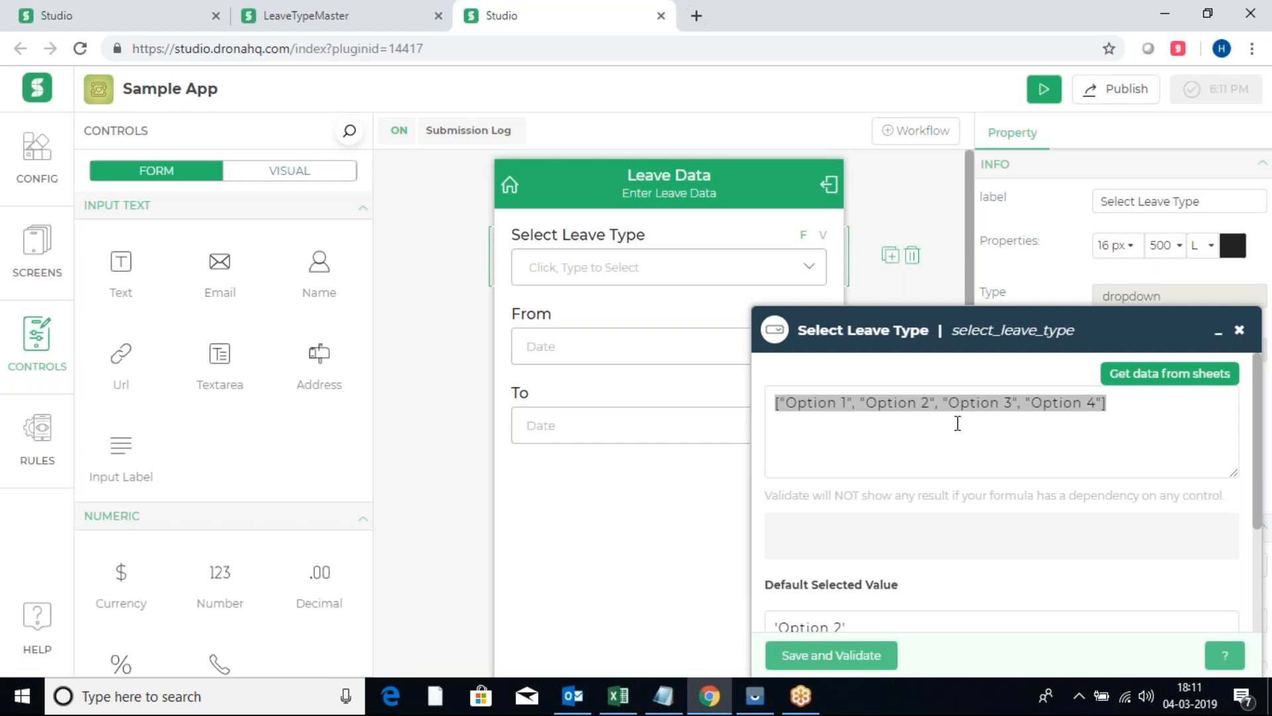
pyautogui.write('LOOKU')
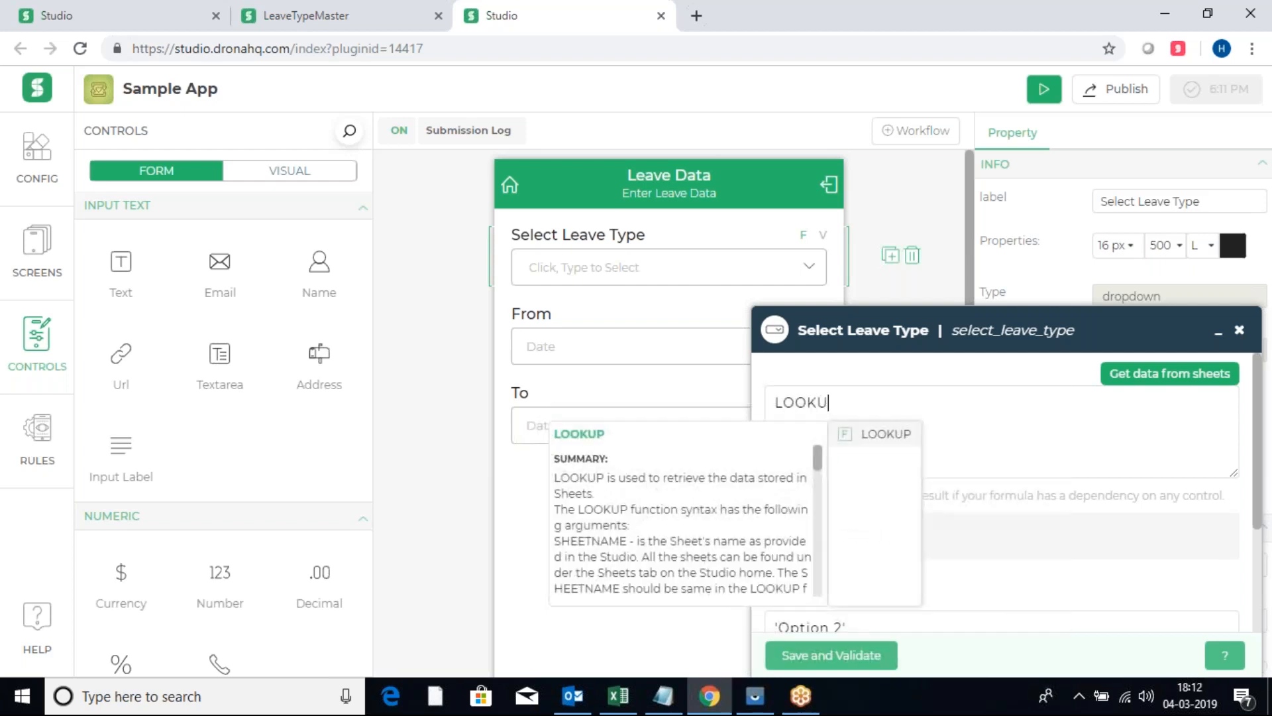
pyautogui.write('P')
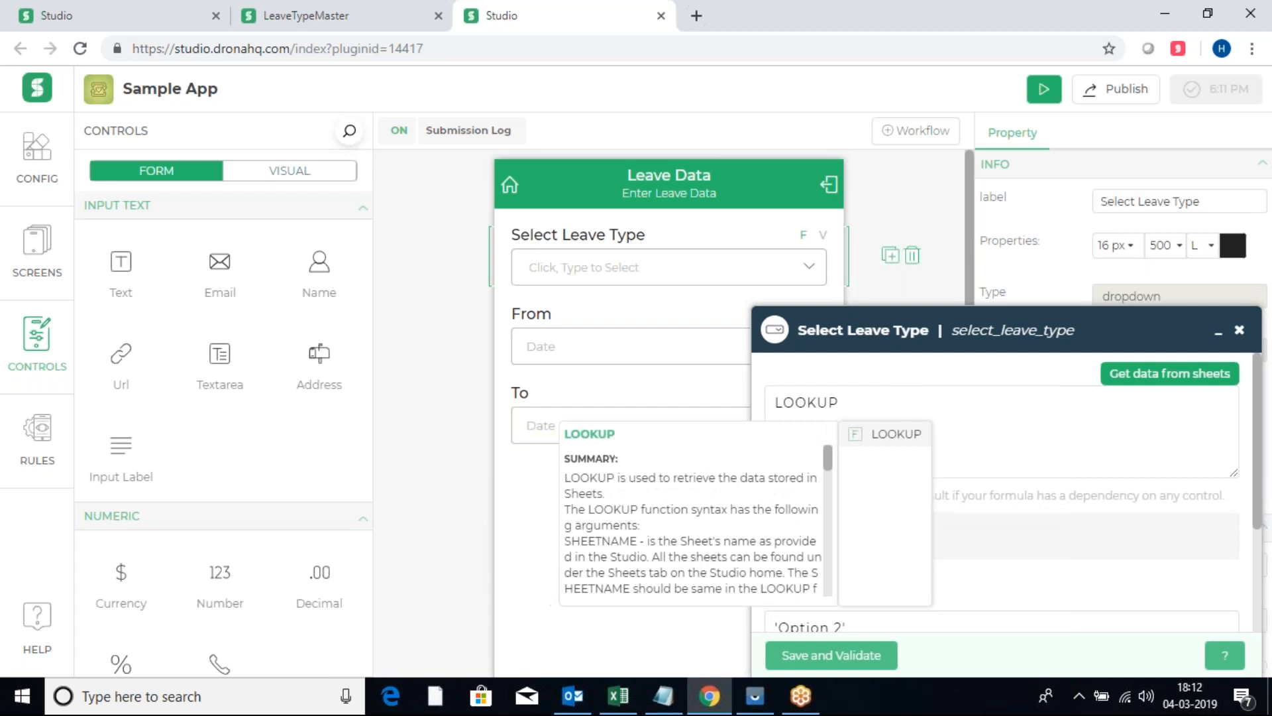
pyautogui.write('(')
pyautogui.press('BackSpace')
pyautogui.moveTo(826, 449); pyautogui.dragTo(827, 452)
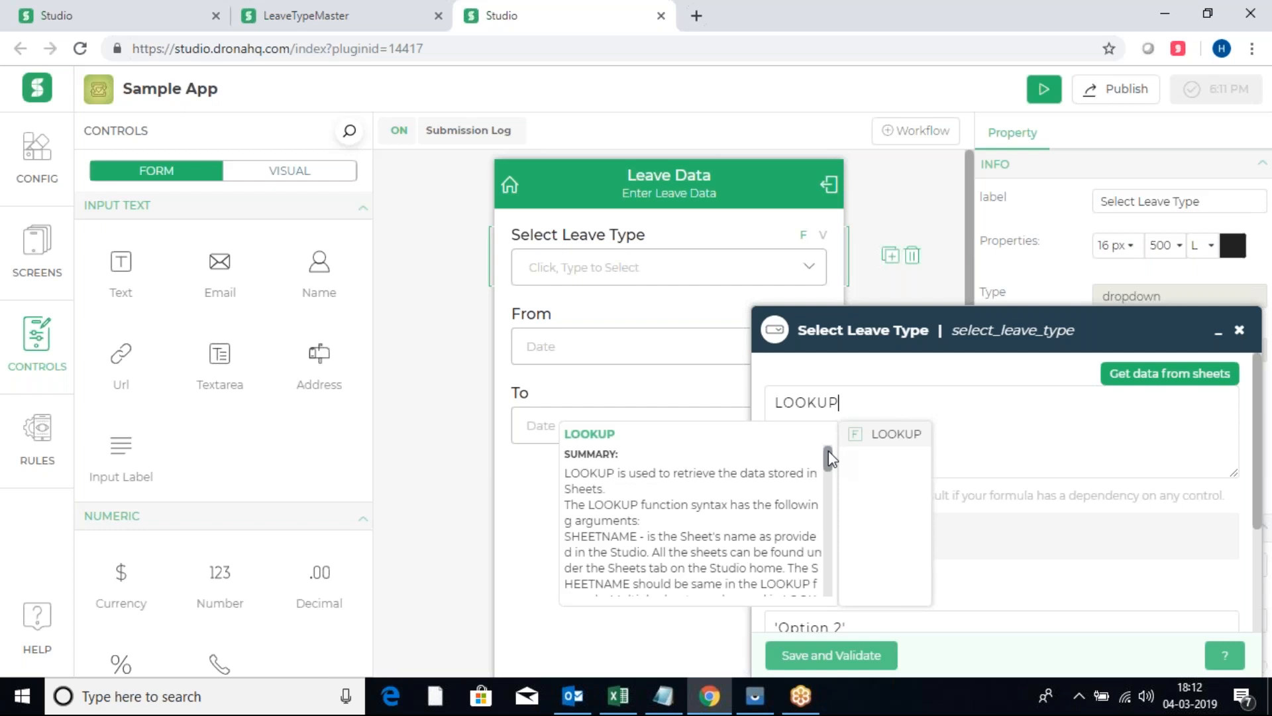
pyautogui.moveTo(828, 457); pyautogui.dragTo(813, 584)
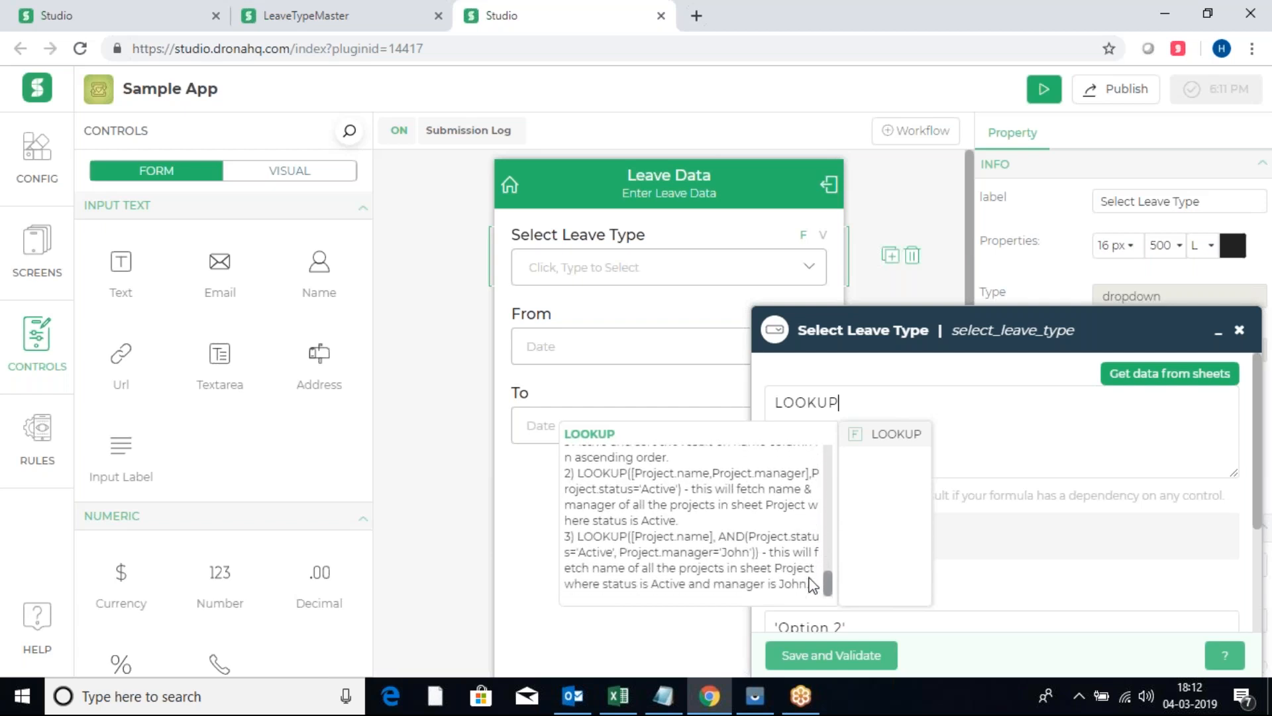
# Give the LOOKUP function LeaveTypeMaster.leavetype as its argument
pyautogui.click(980, 411)
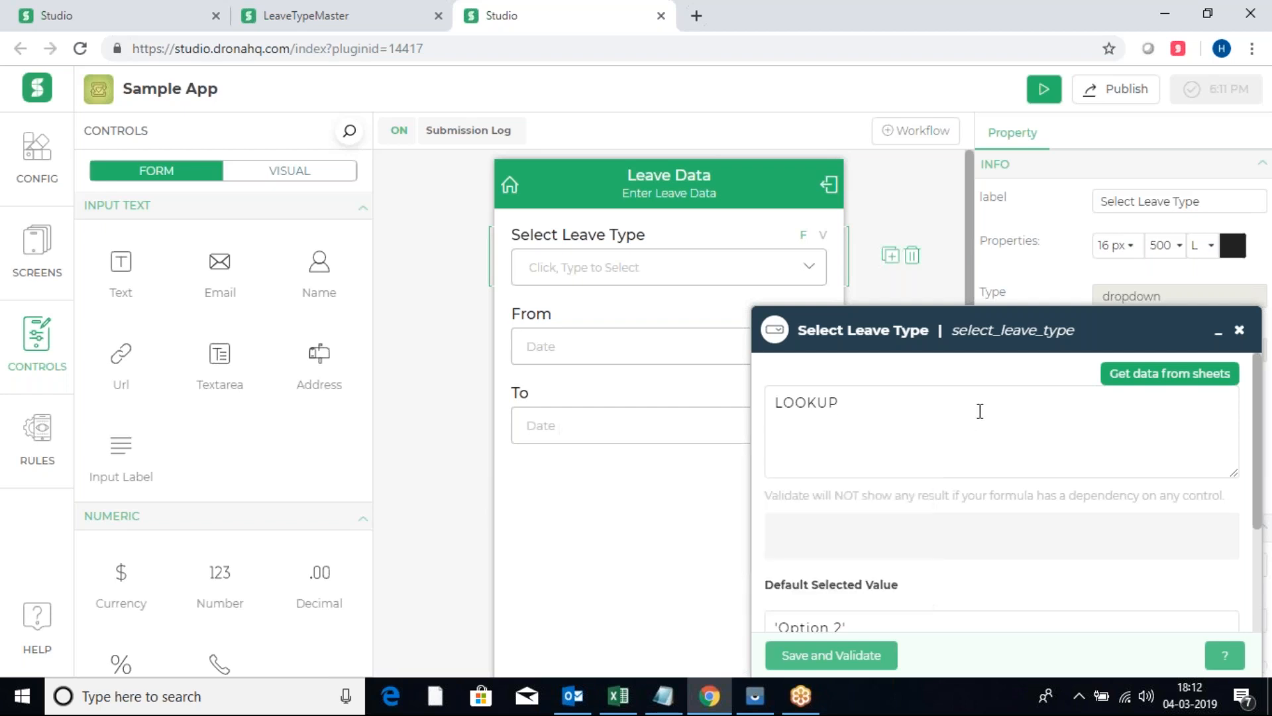
pyautogui.write('(leave')
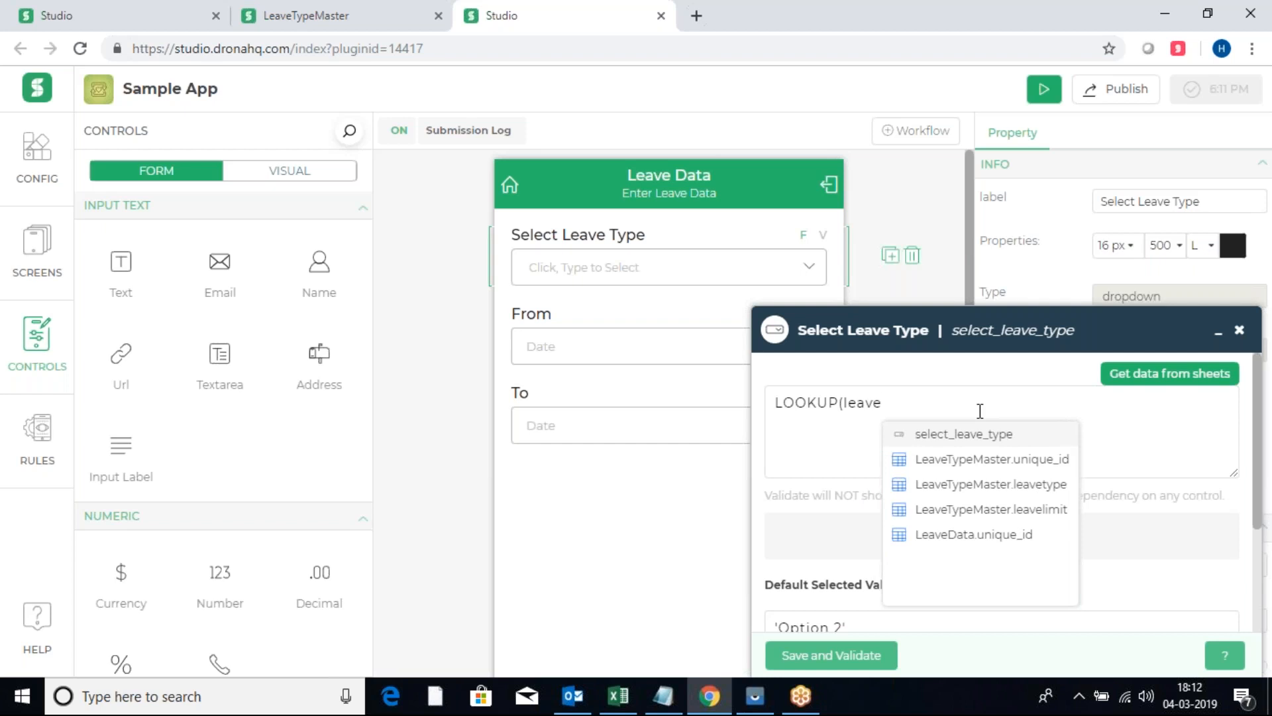
pyautogui.click(972, 491)
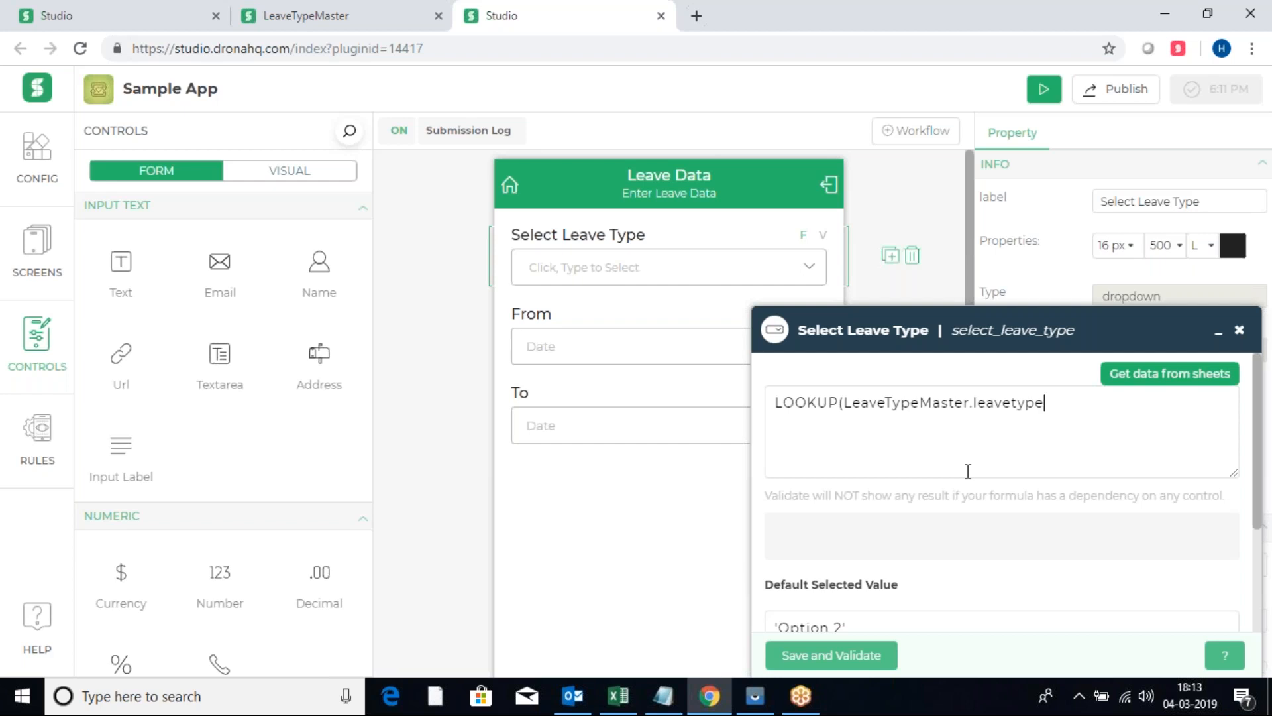
pyautogui.write(',')
pyautogui.write('leave')
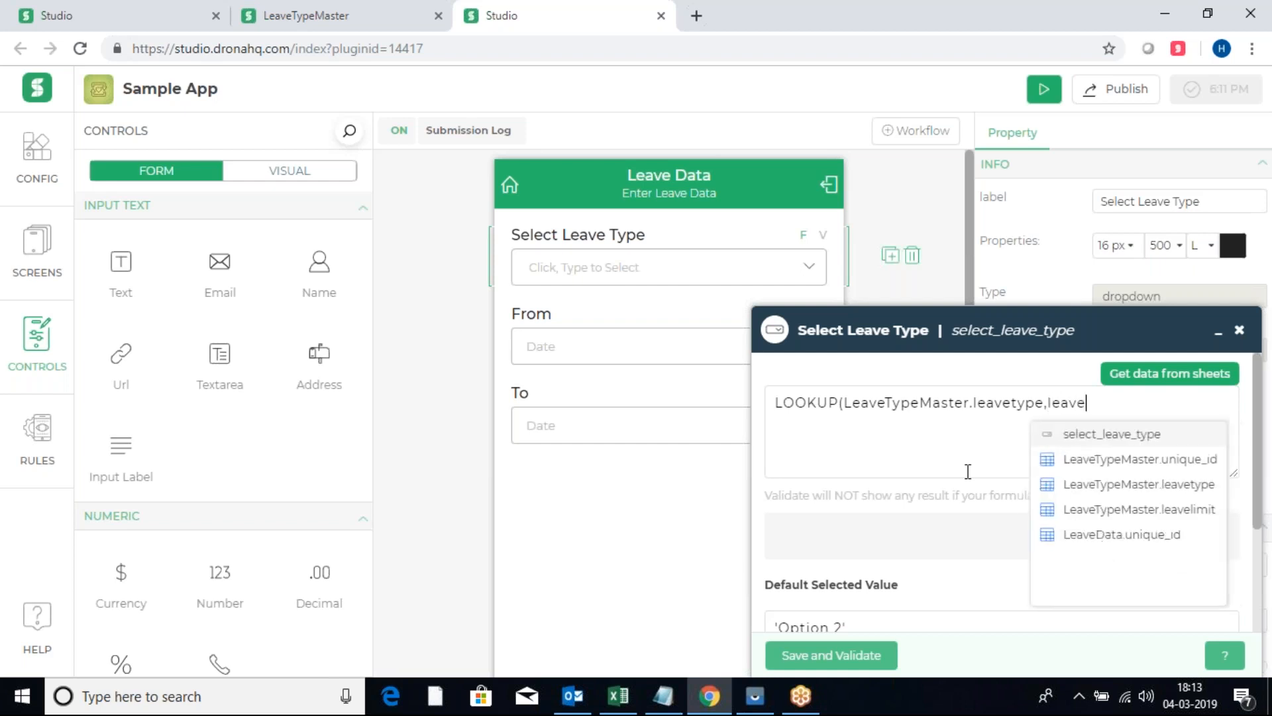
pyautogui.press('Down')
pyautogui.press('Down')
pyautogui.press('Down')
pyautogui.press('Down')
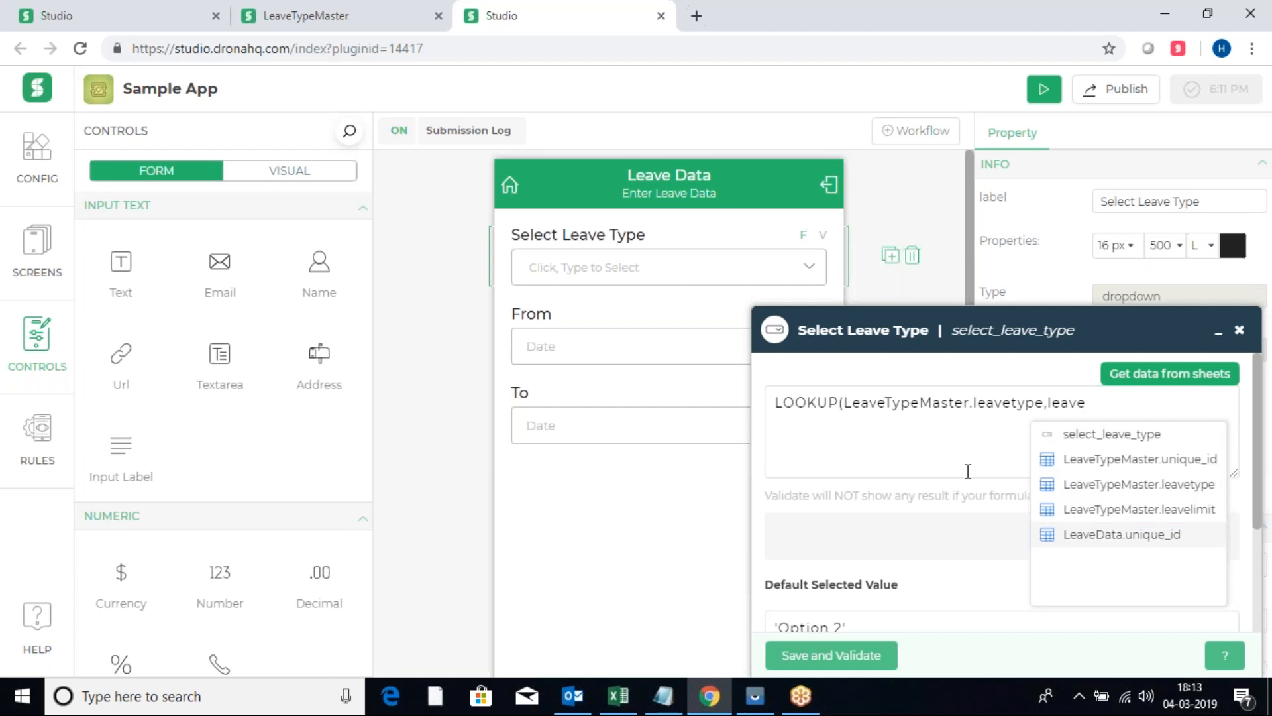
pyautogui.press('BackSpace')
pyautogui.press('BackSpace')
pyautogui.press('BackSpace')
pyautogui.press('BackSpace')
pyautogui.press('BackSpace')
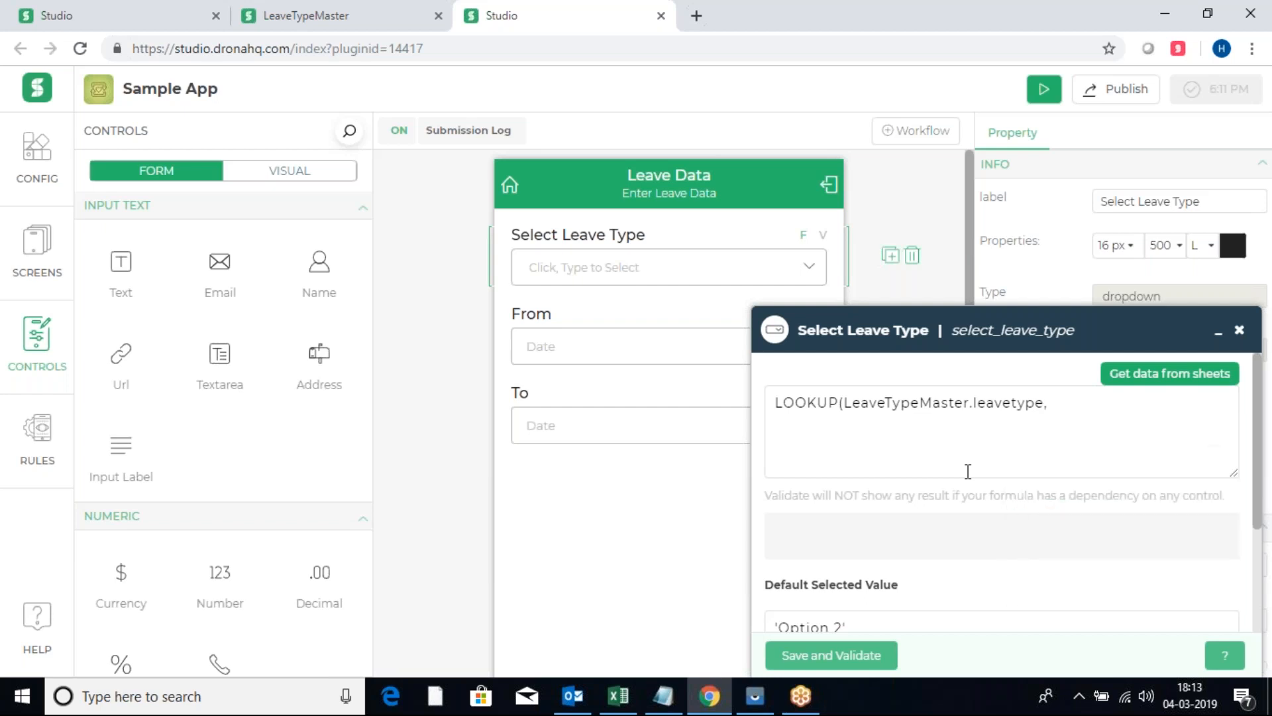
pyautogui.press('BackSpace')
# Complete the formula as LOOKUP(LeaveTypeMaster.leavetype) and clear the 'Option 2' default selected value
pyautogui.write(')')
pyautogui.scroll(-2, 971, 464)
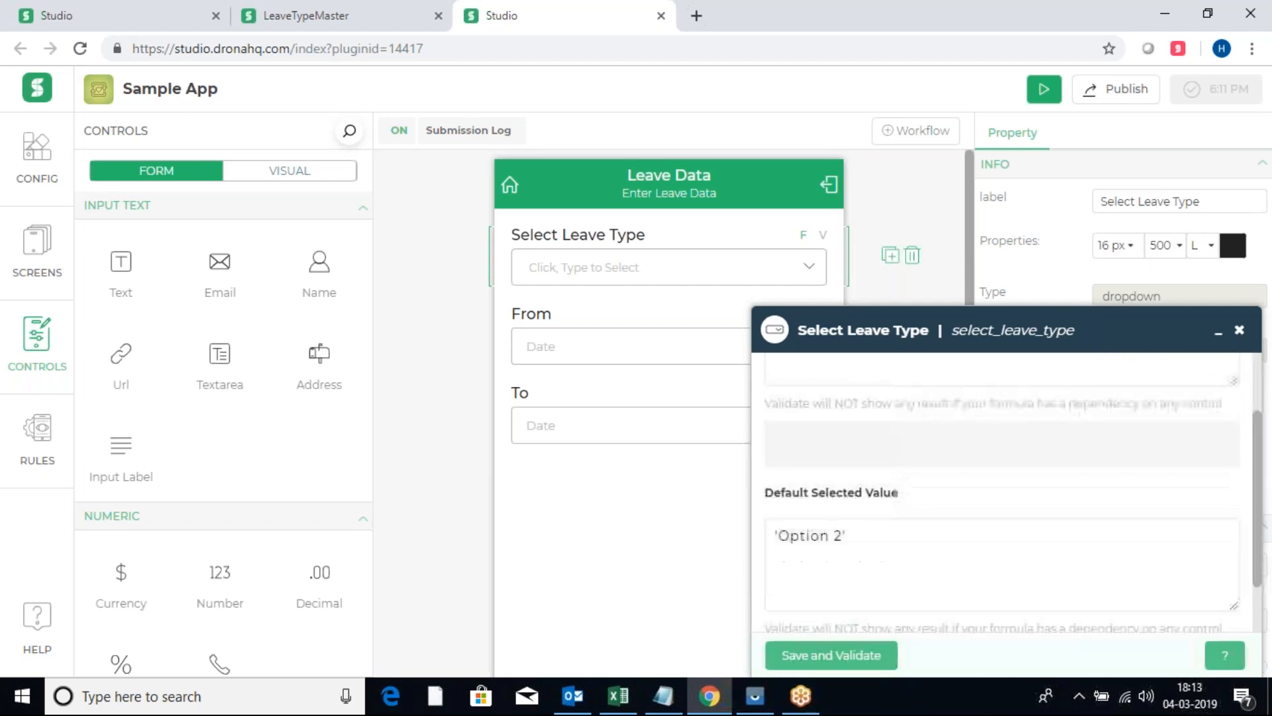
pyautogui.click(896, 537)
pyautogui.moveTo(896, 536); pyautogui.dragTo(712, 547)
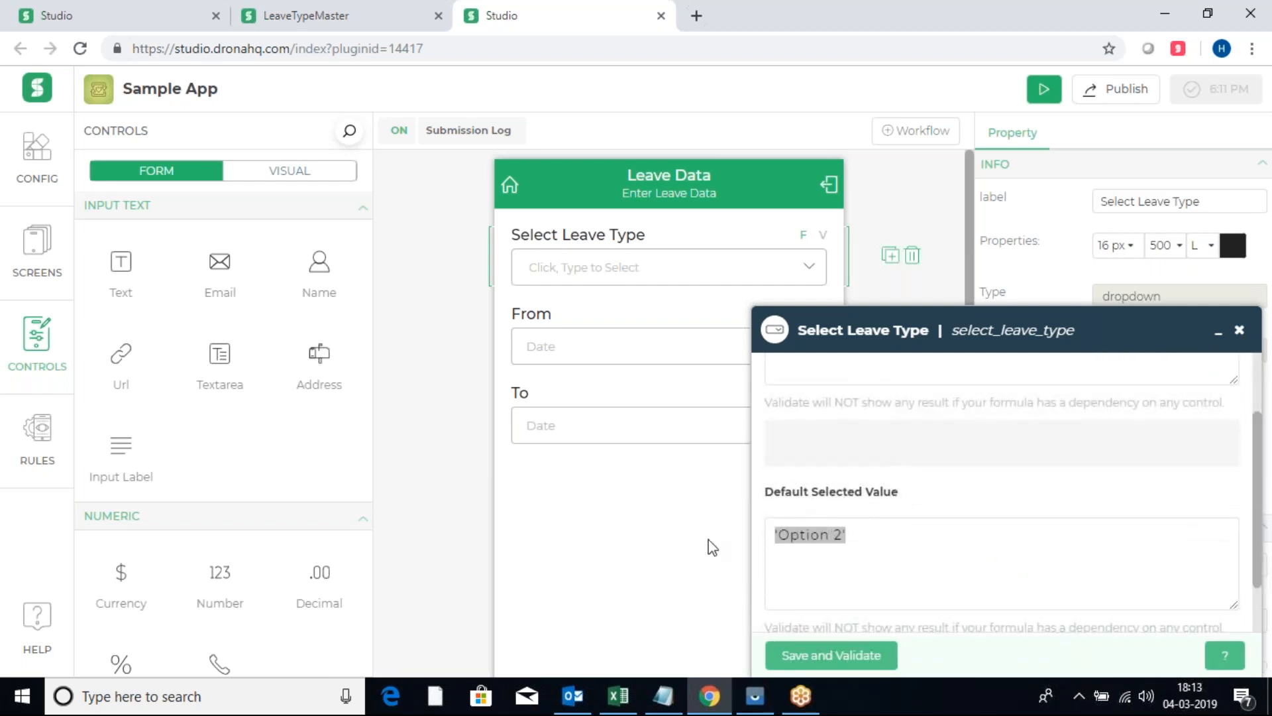
pyautogui.press('BackSpace')
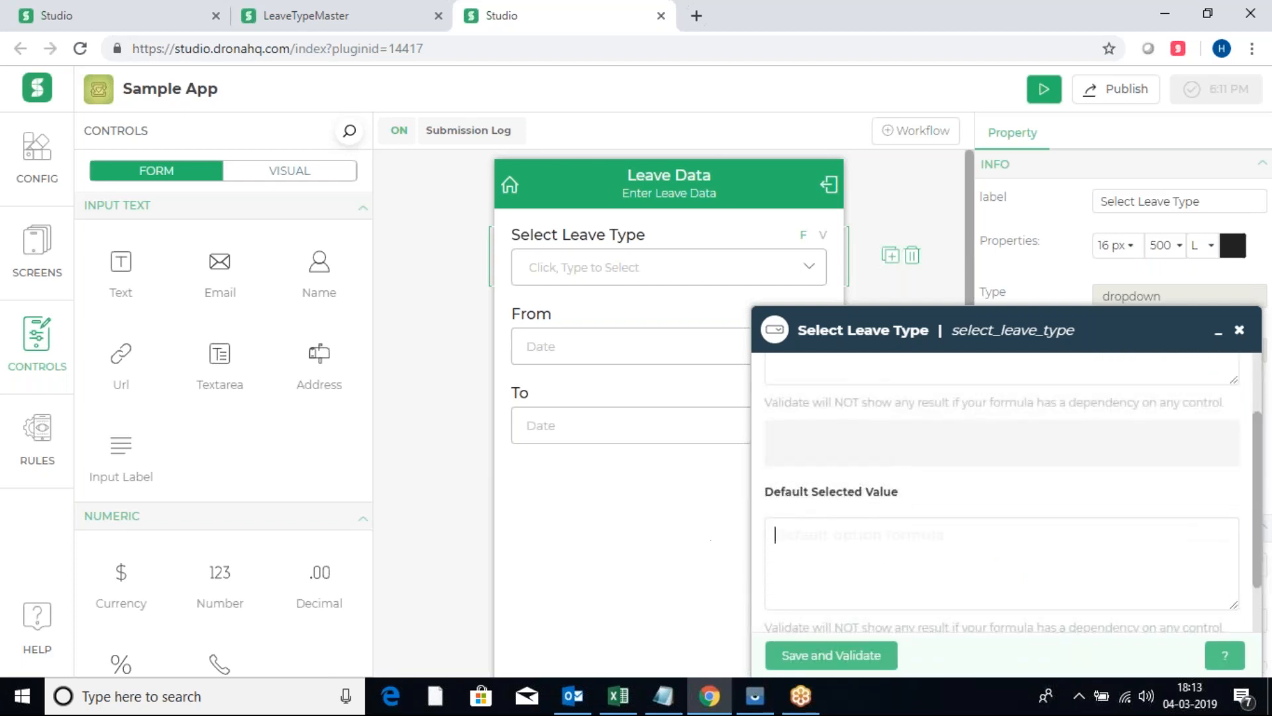
pyautogui.scroll(-1, 873, 550)
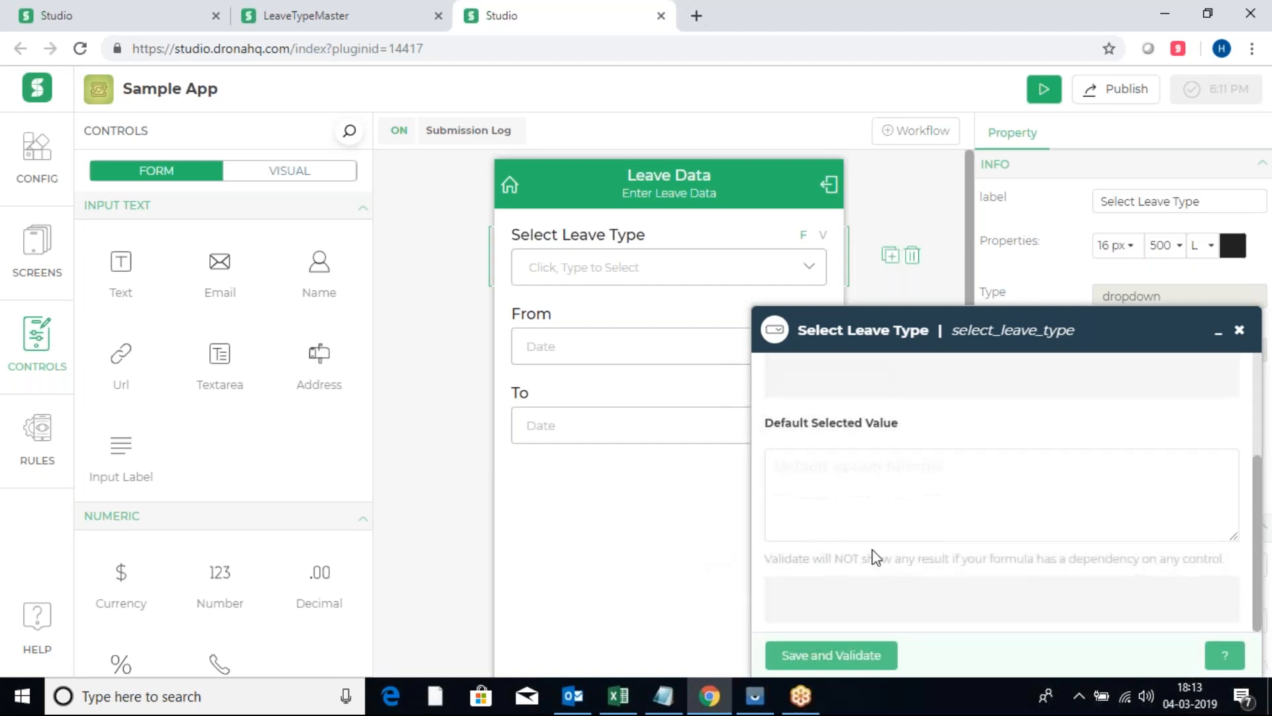
# Save and validate the Select Leave Type formula, and close its editor
pyautogui.click(844, 664)
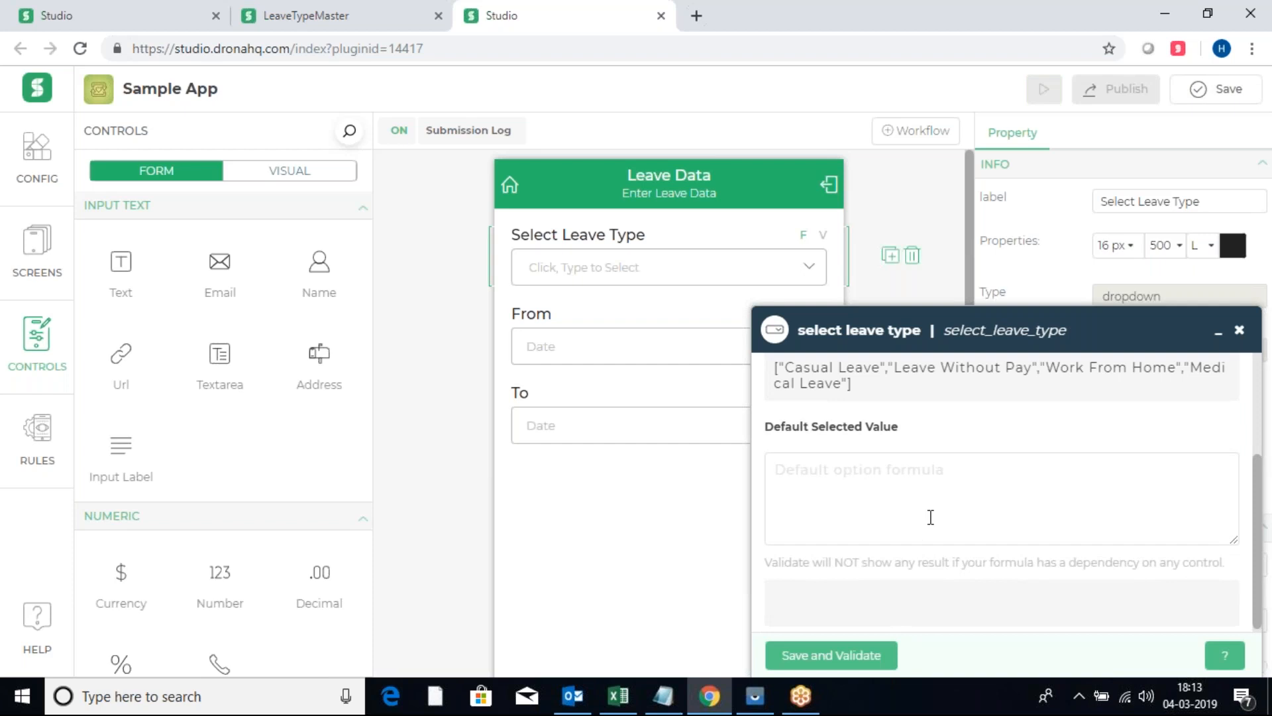
pyautogui.scroll(2, 930, 517)
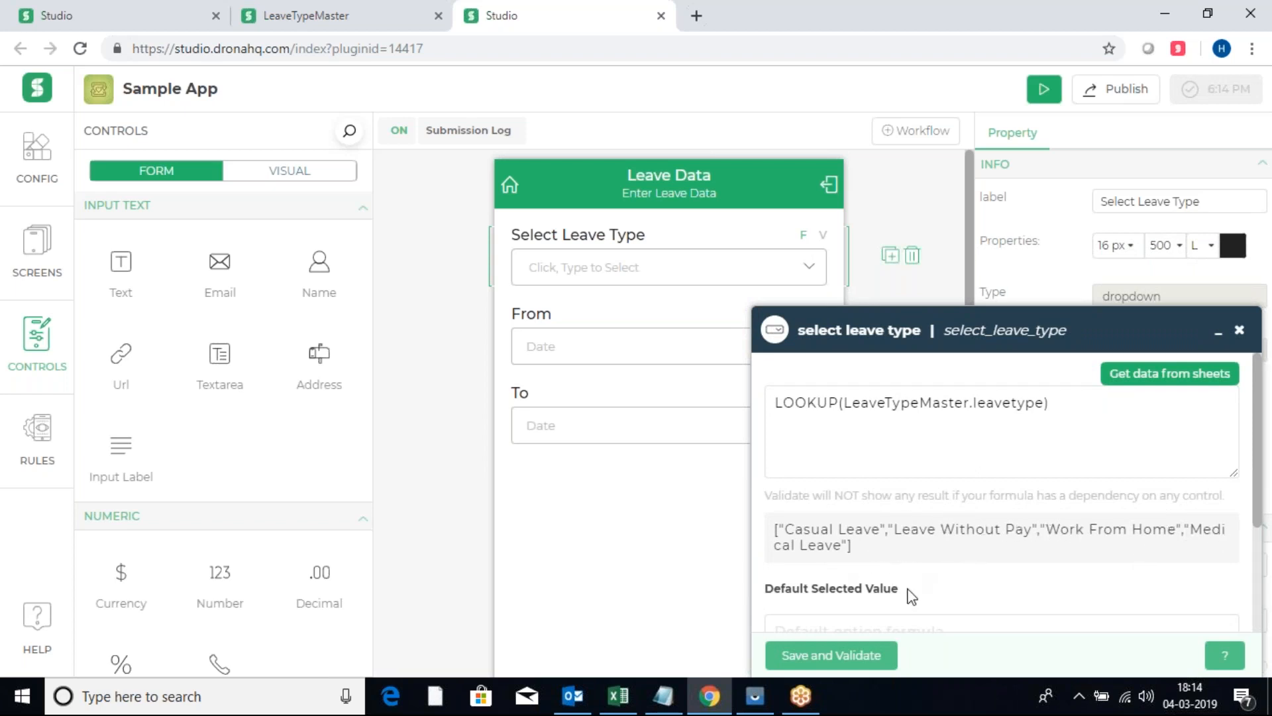
pyautogui.click(1240, 332)
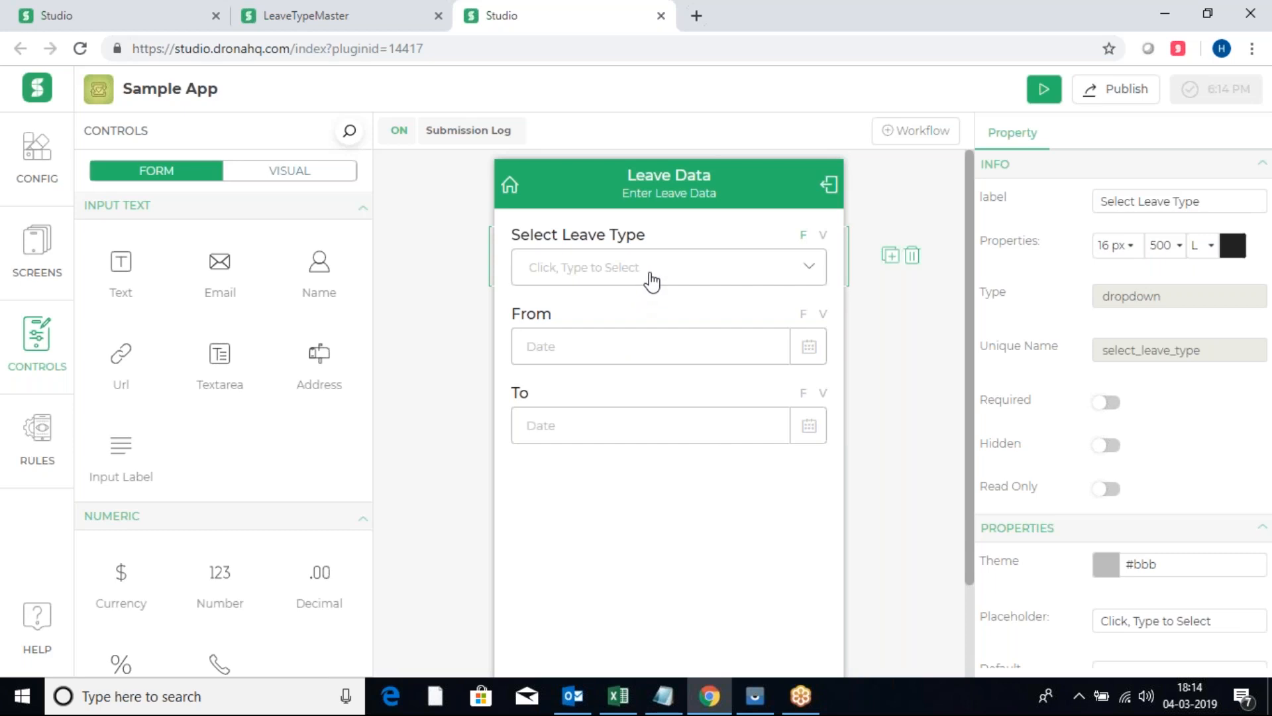
# Examine the LeaveData form's layout and the properties of its To field and Submit button
pyautogui.scroll(-2, 652, 282)
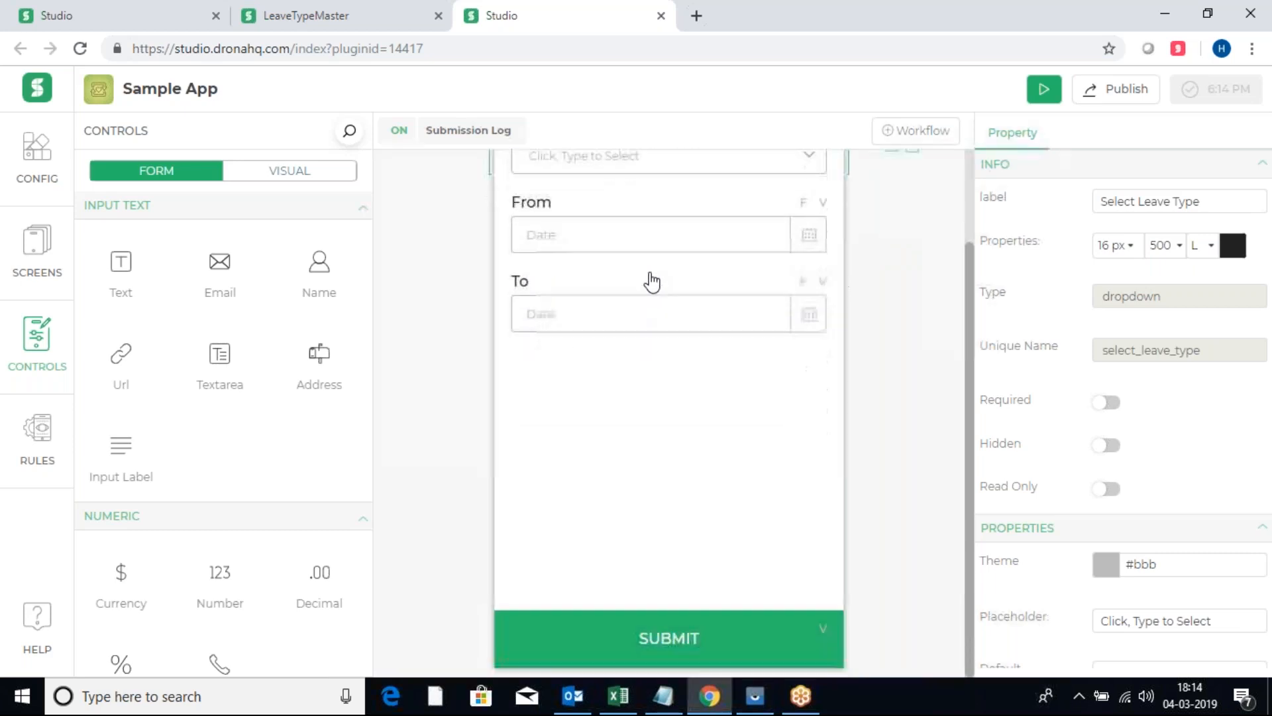
pyautogui.click(633, 323)
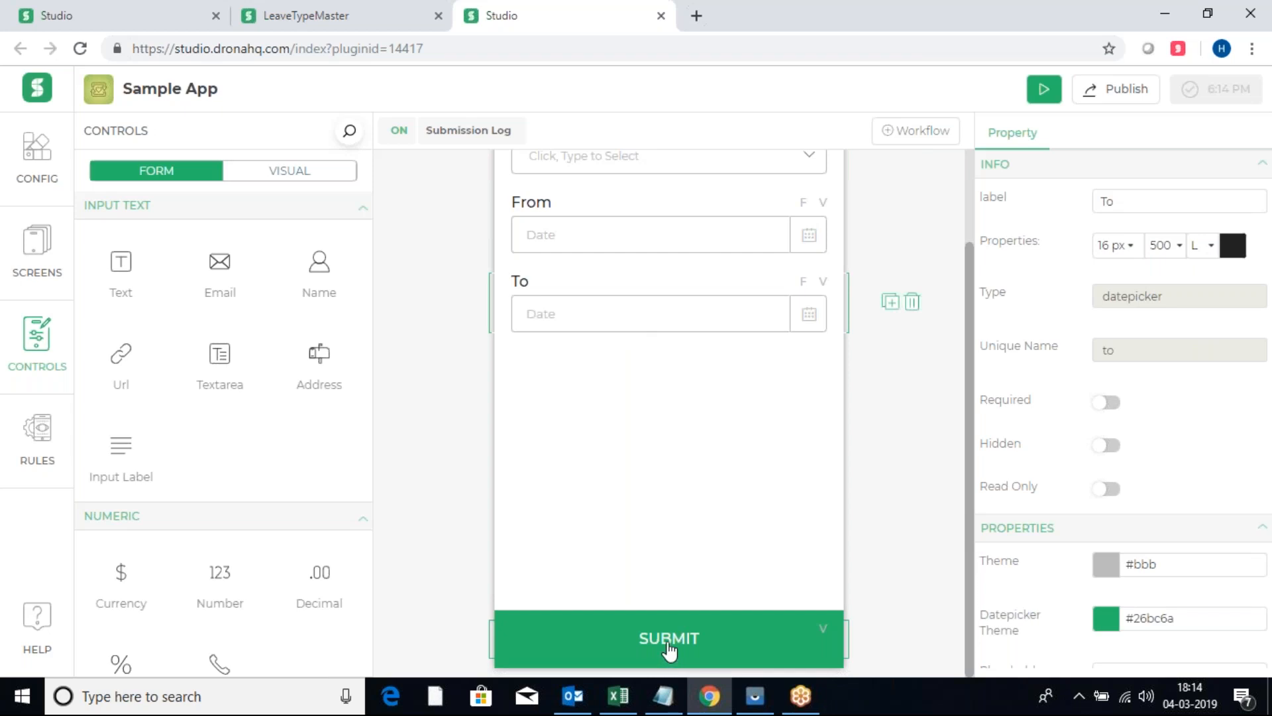
pyautogui.click(669, 651)
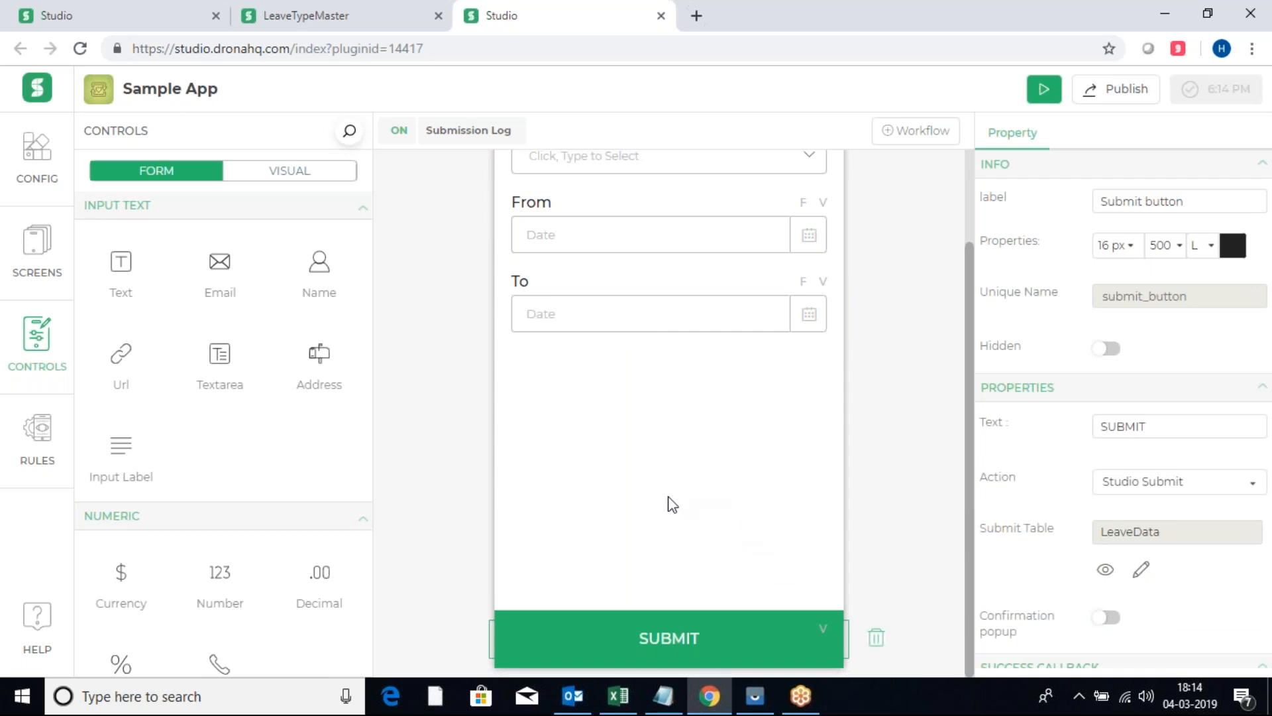
pyautogui.scroll(2, 666, 503)
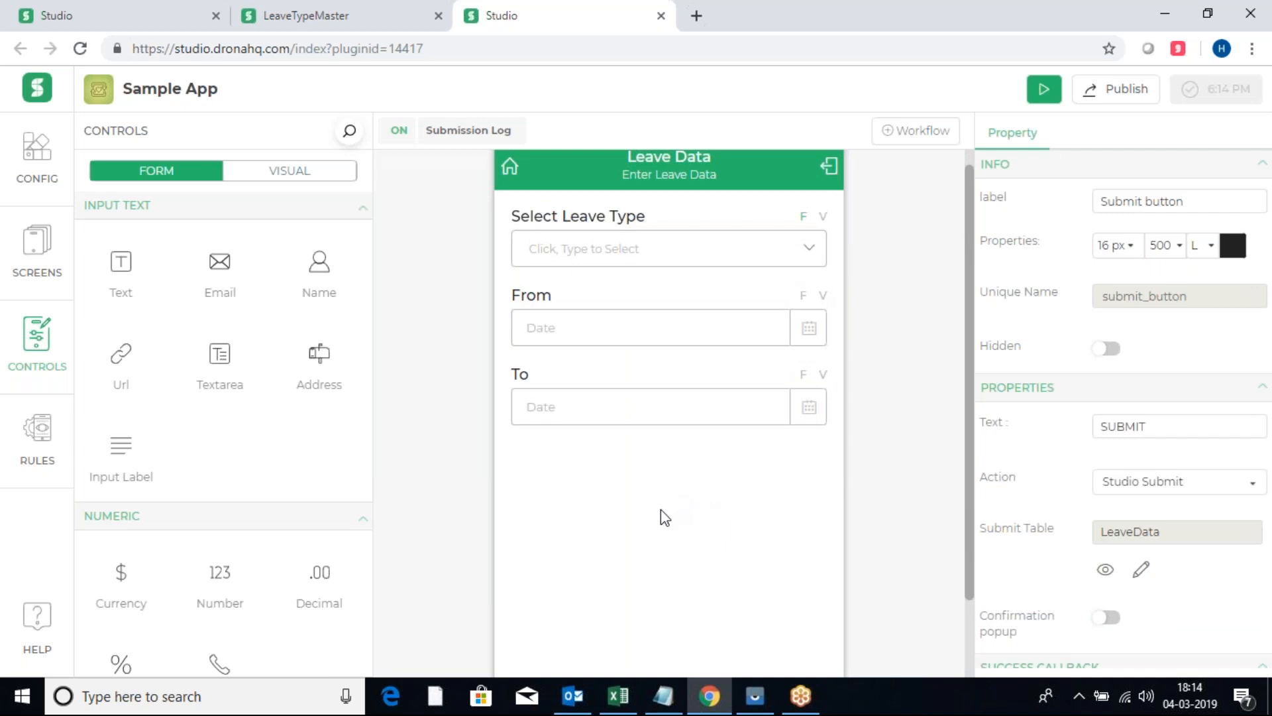
pyautogui.scroll(1, 665, 518)
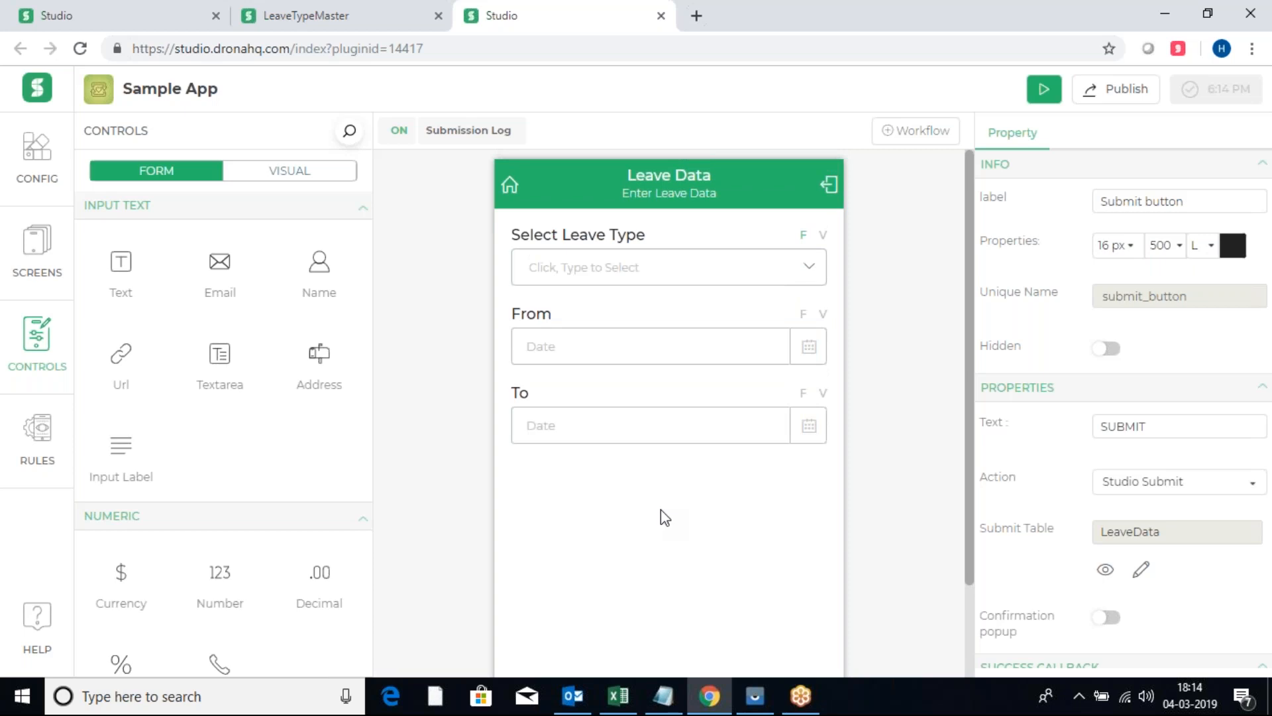
pyautogui.scroll(-2, 665, 517)
pyautogui.scroll(2, 664, 517)
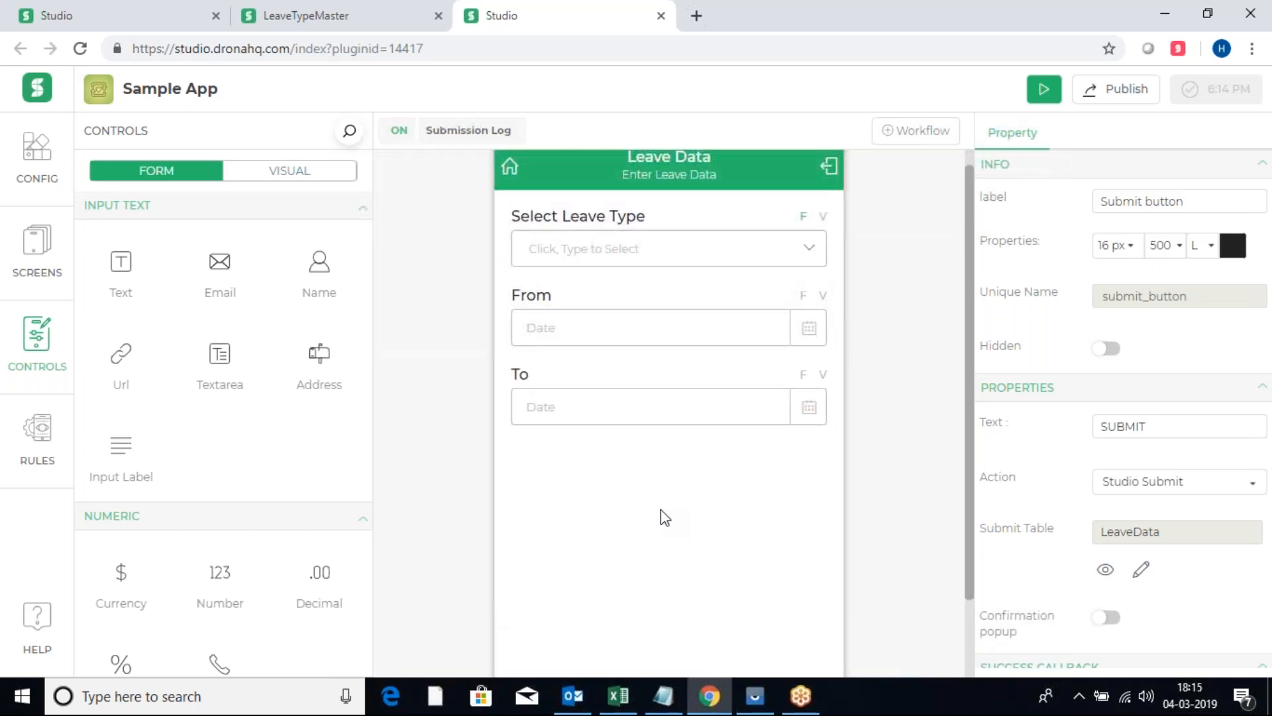
pyautogui.scroll(-2, 665, 517)
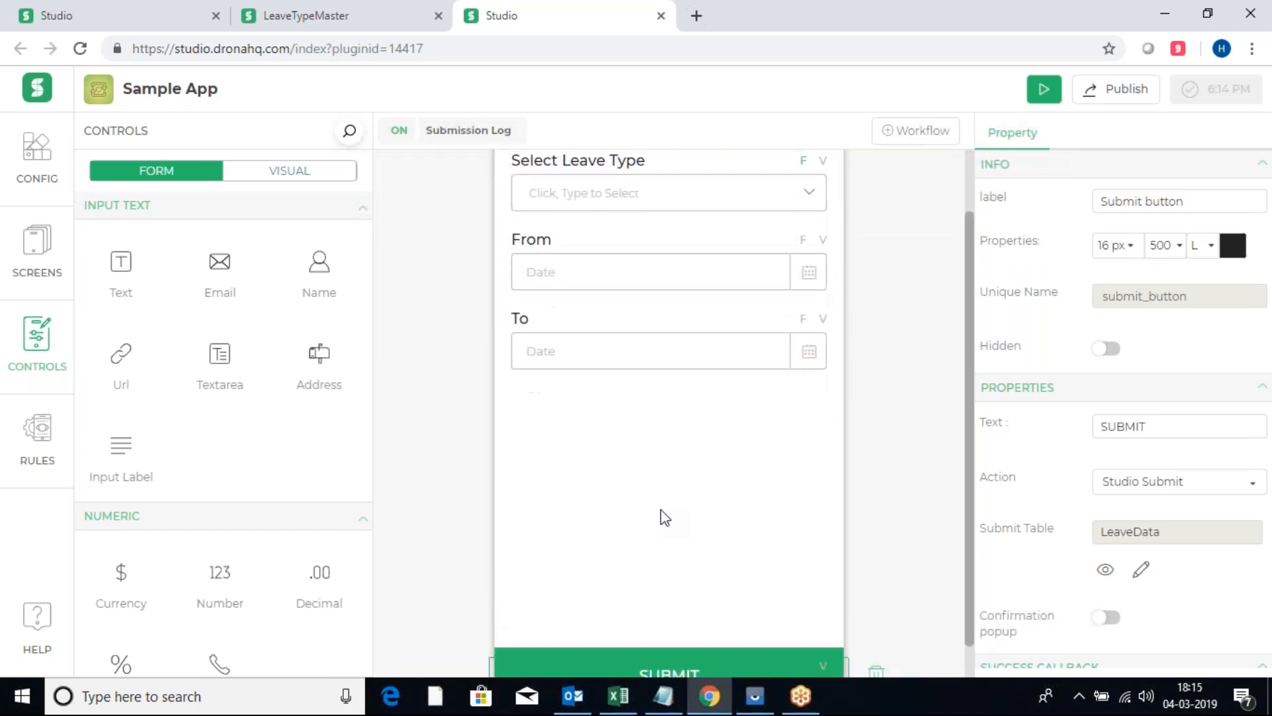
pyautogui.scroll(3, 664, 517)
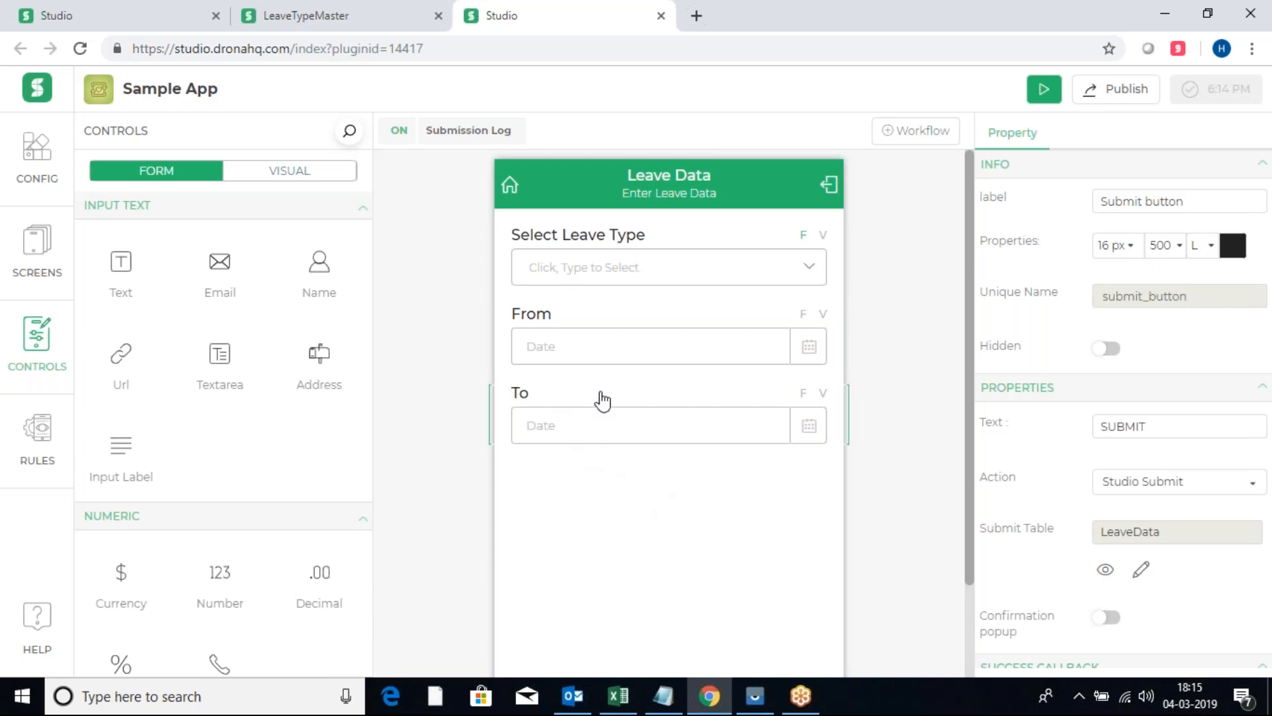
# Save the LeaveData submission log with its controls mapped to new columns select_leave_type, from and to
pyautogui.click(400, 132)
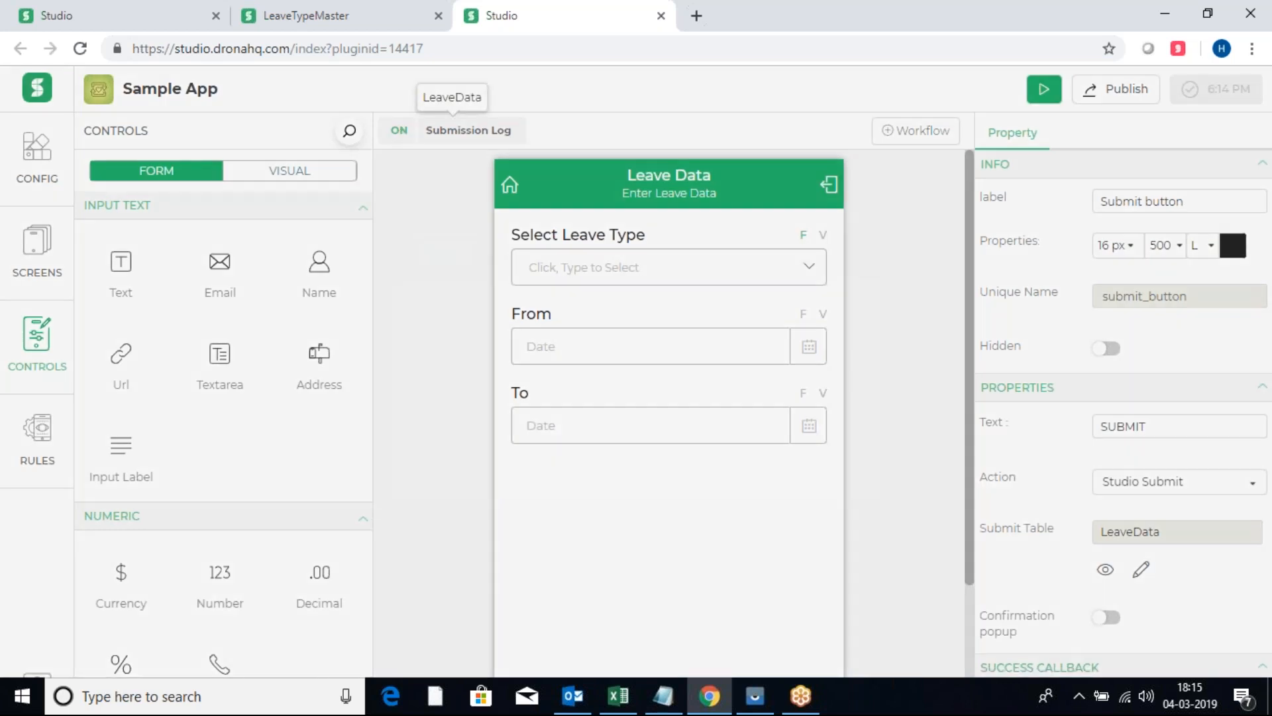
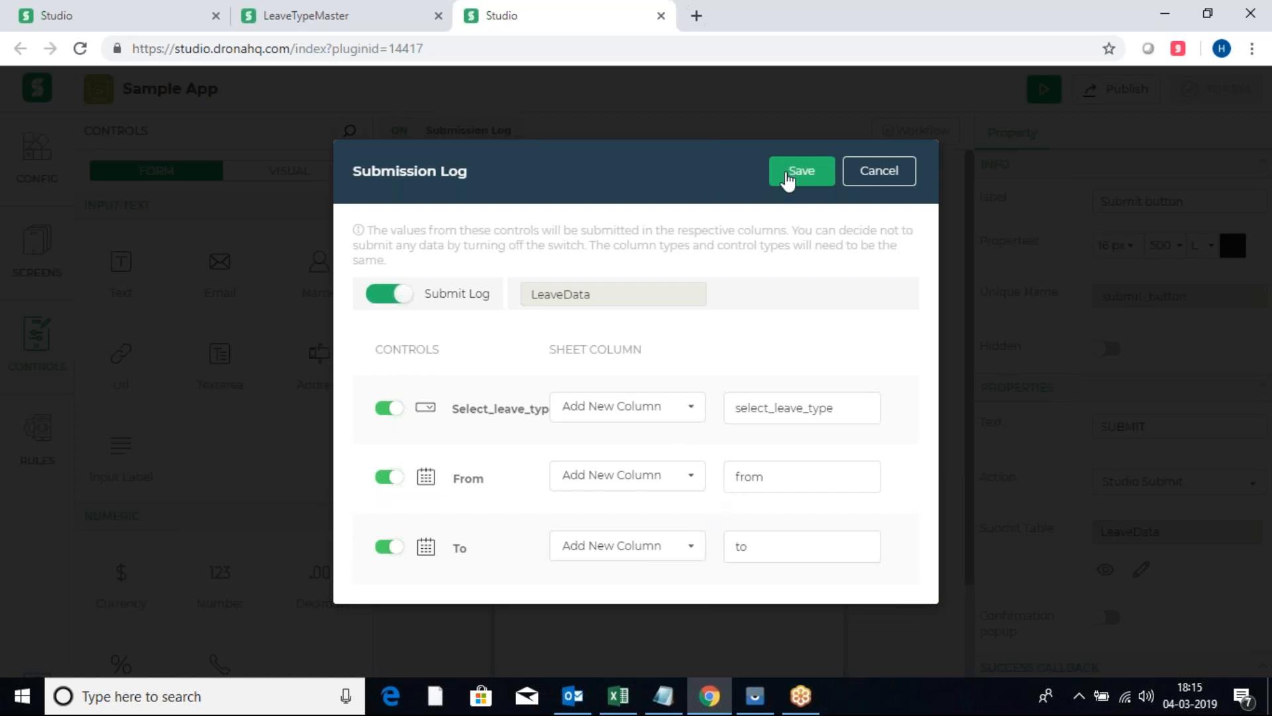
pyautogui.click(787, 176)
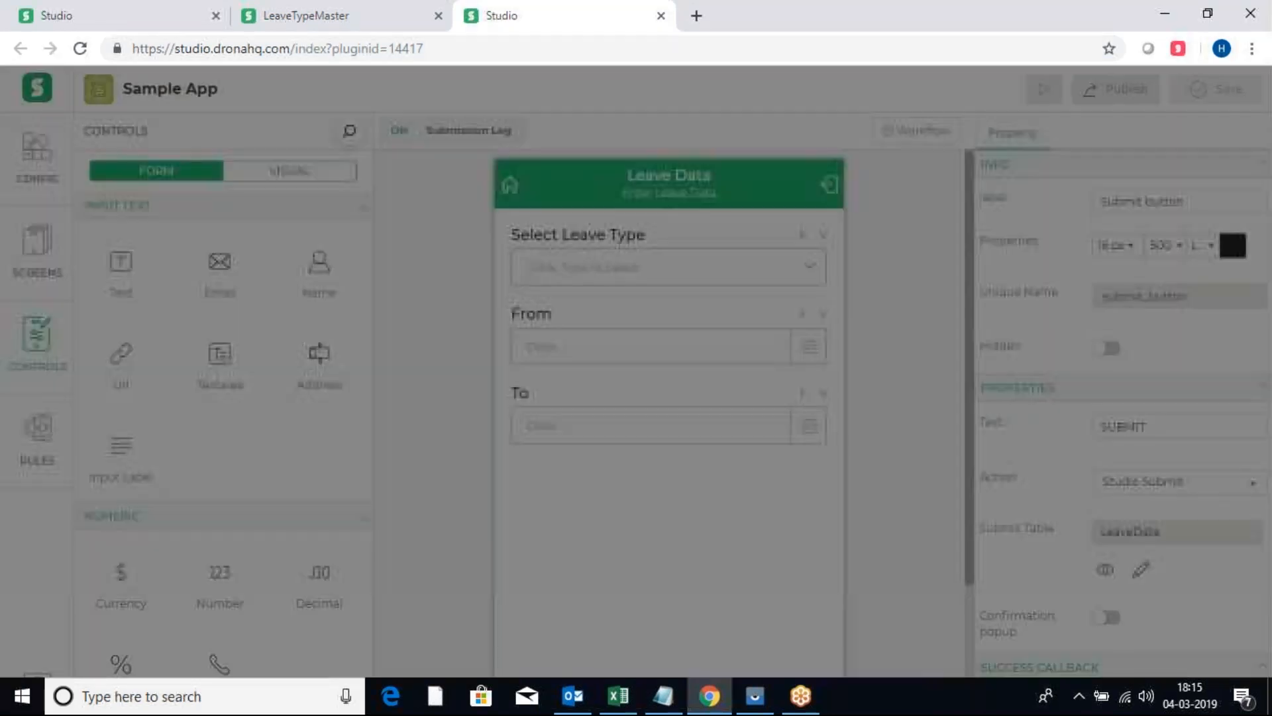
pyautogui.scroll(-2, 775, 205)
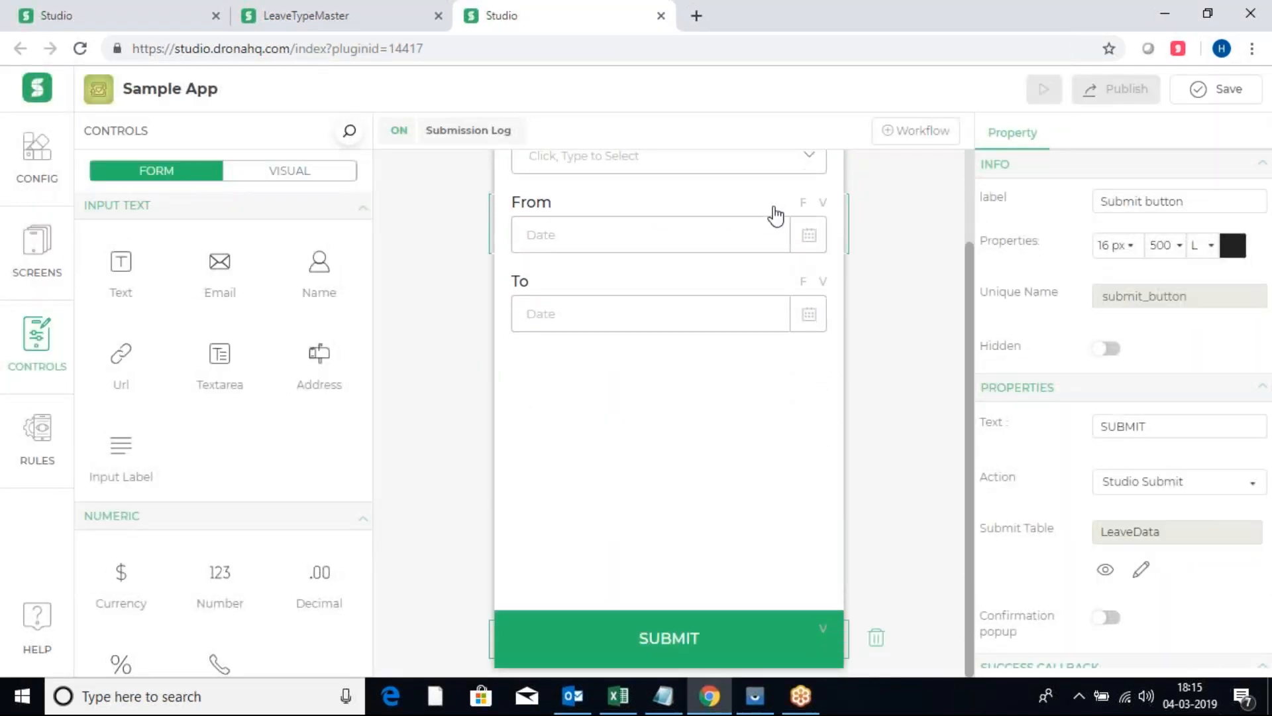
pyautogui.scroll(2, 775, 216)
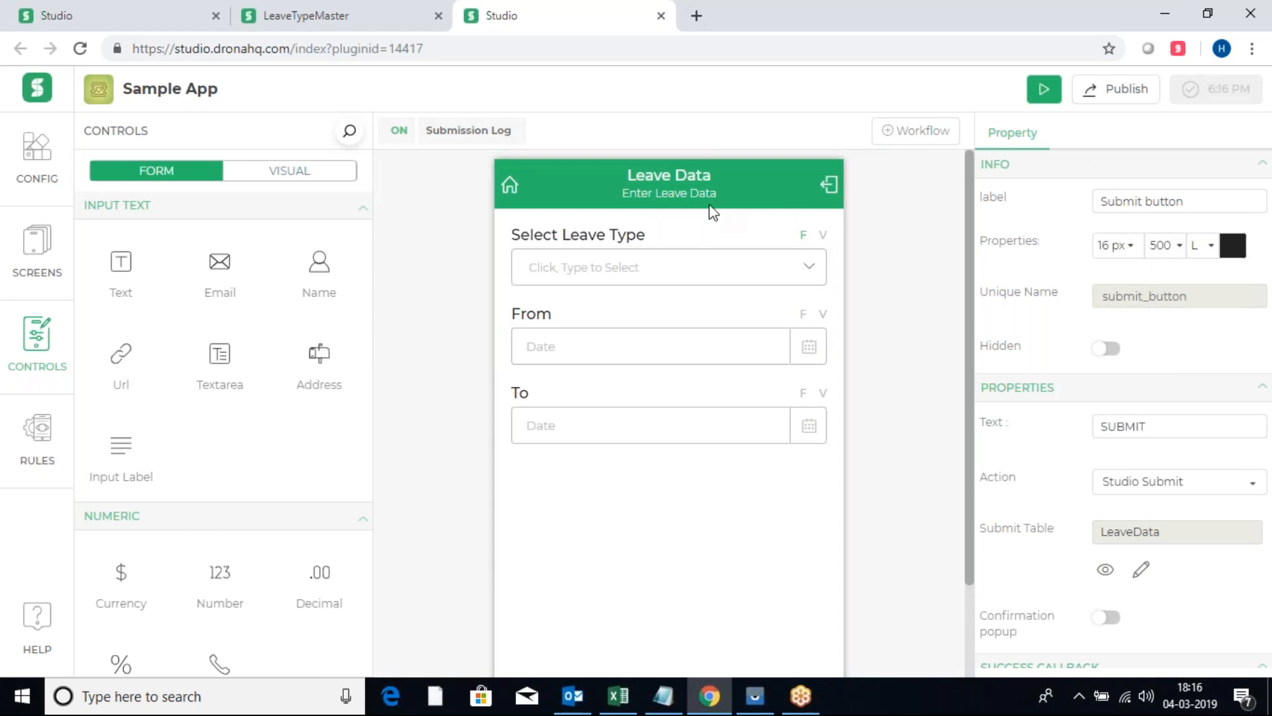
pyautogui.scroll(-2, 709, 213)
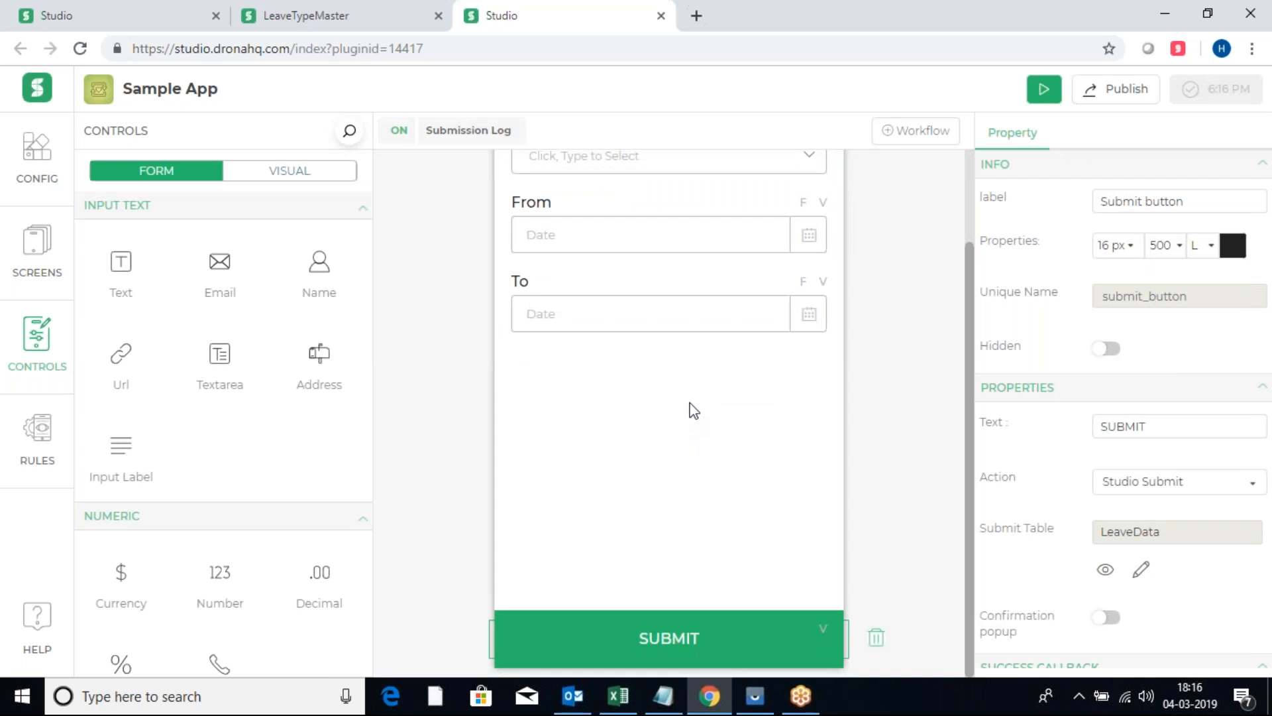
# Add a new, empty rule condition for the LeaveData screen
pyautogui.click(46, 447)
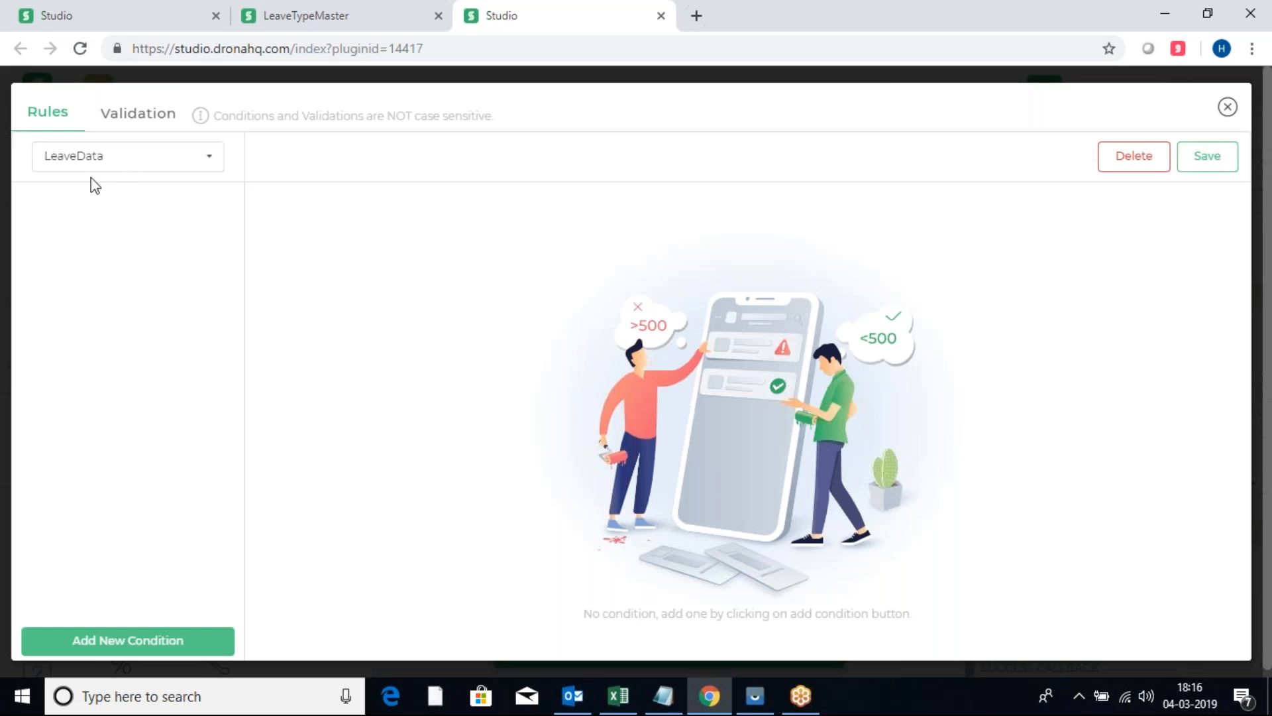
pyautogui.click(166, 651)
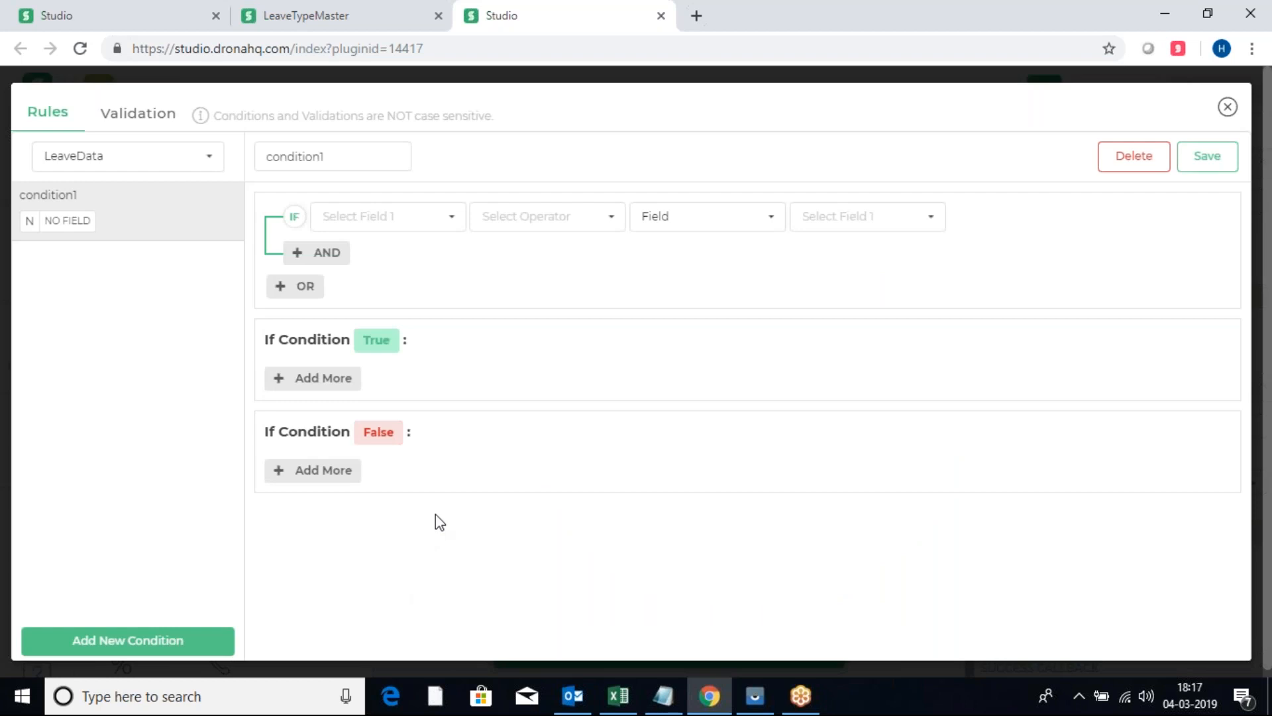
# Set condition1 to check whether the from field is After the to field
pyautogui.click(441, 221)
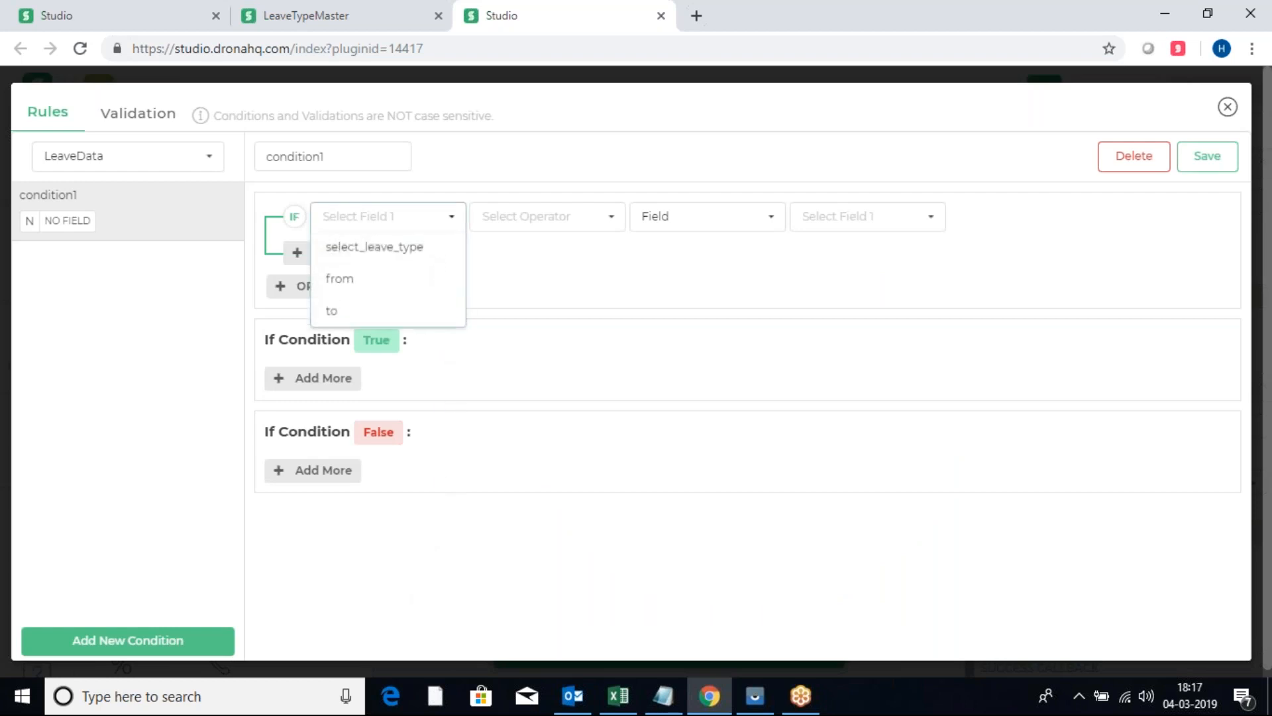
pyautogui.click(409, 287)
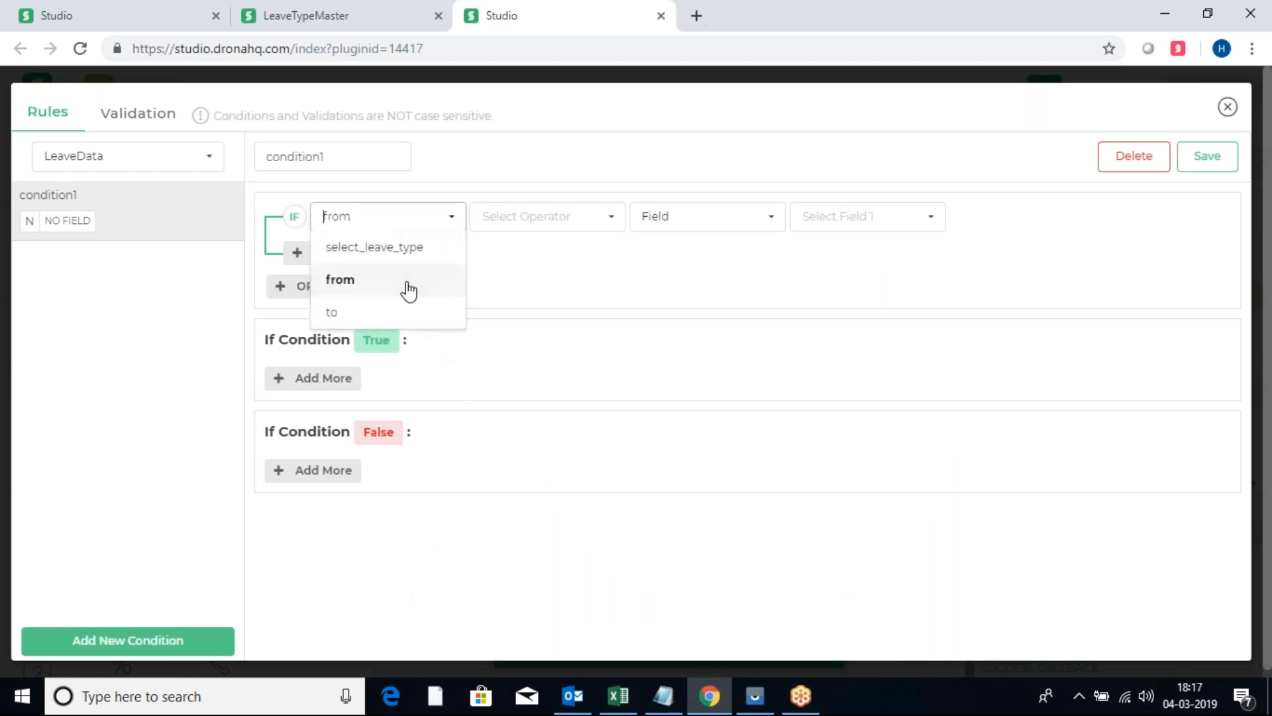
pyautogui.click(569, 222)
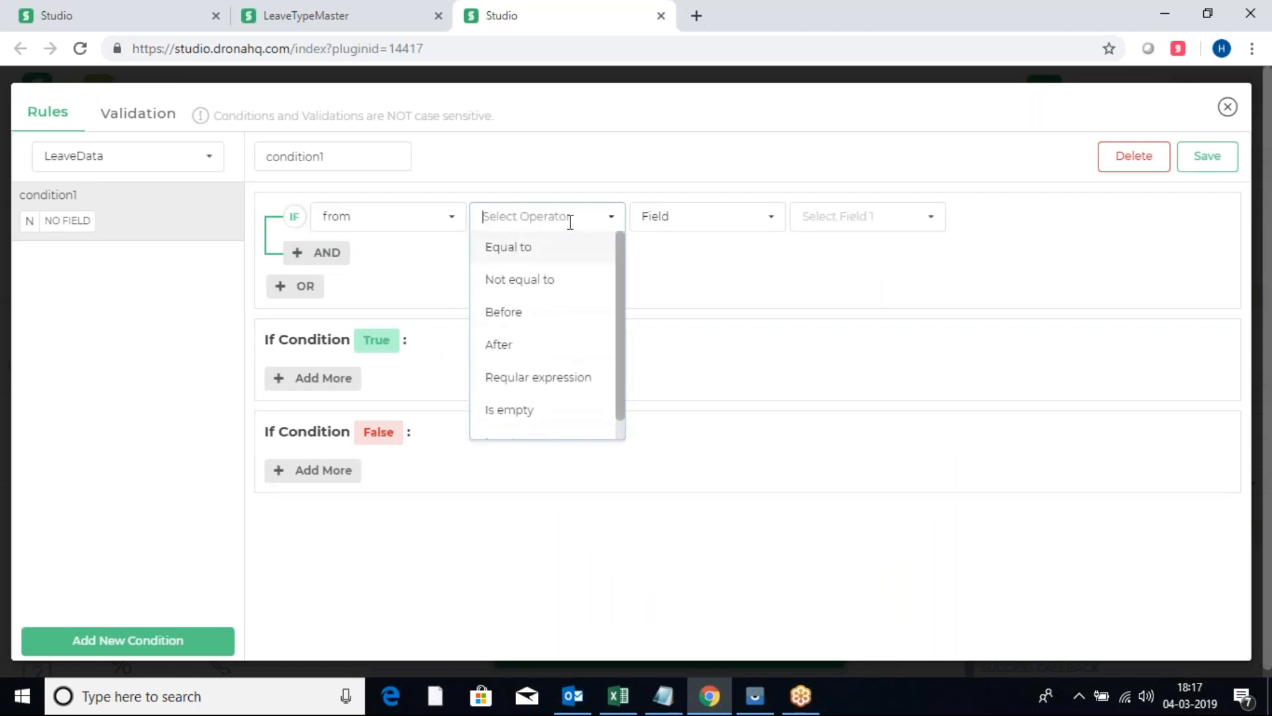
pyautogui.click(538, 348)
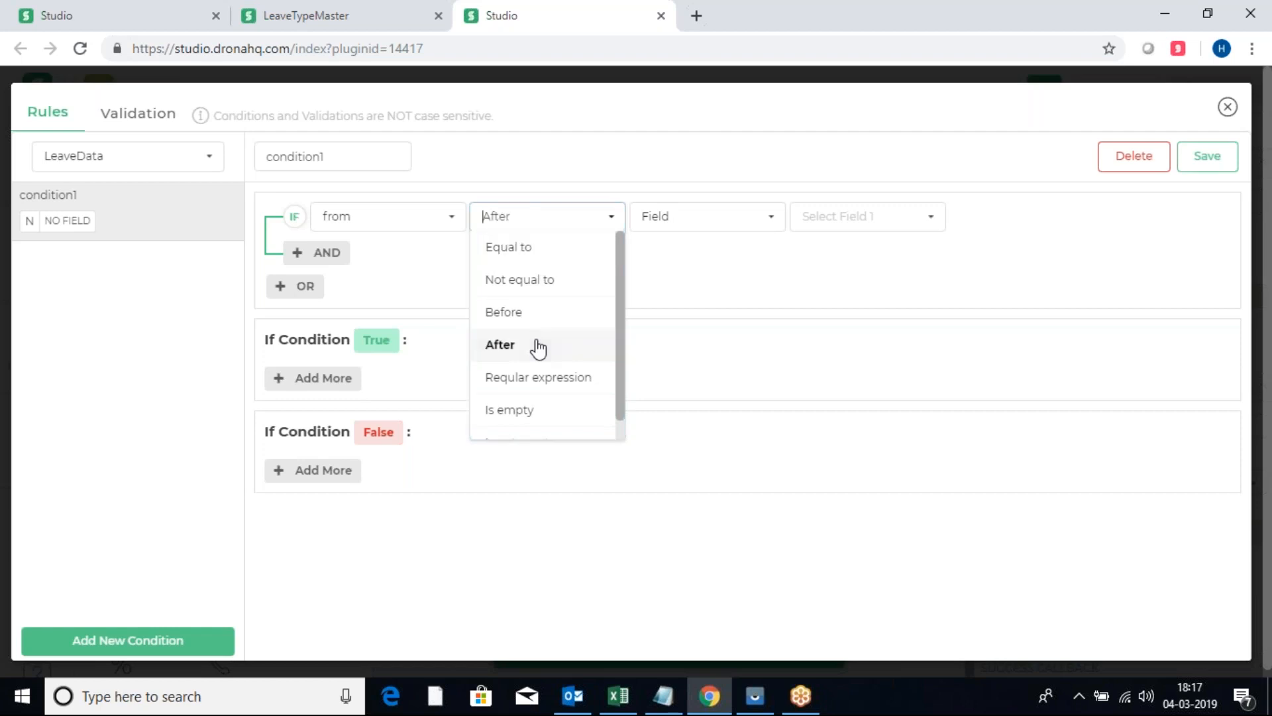
pyautogui.click(690, 227)
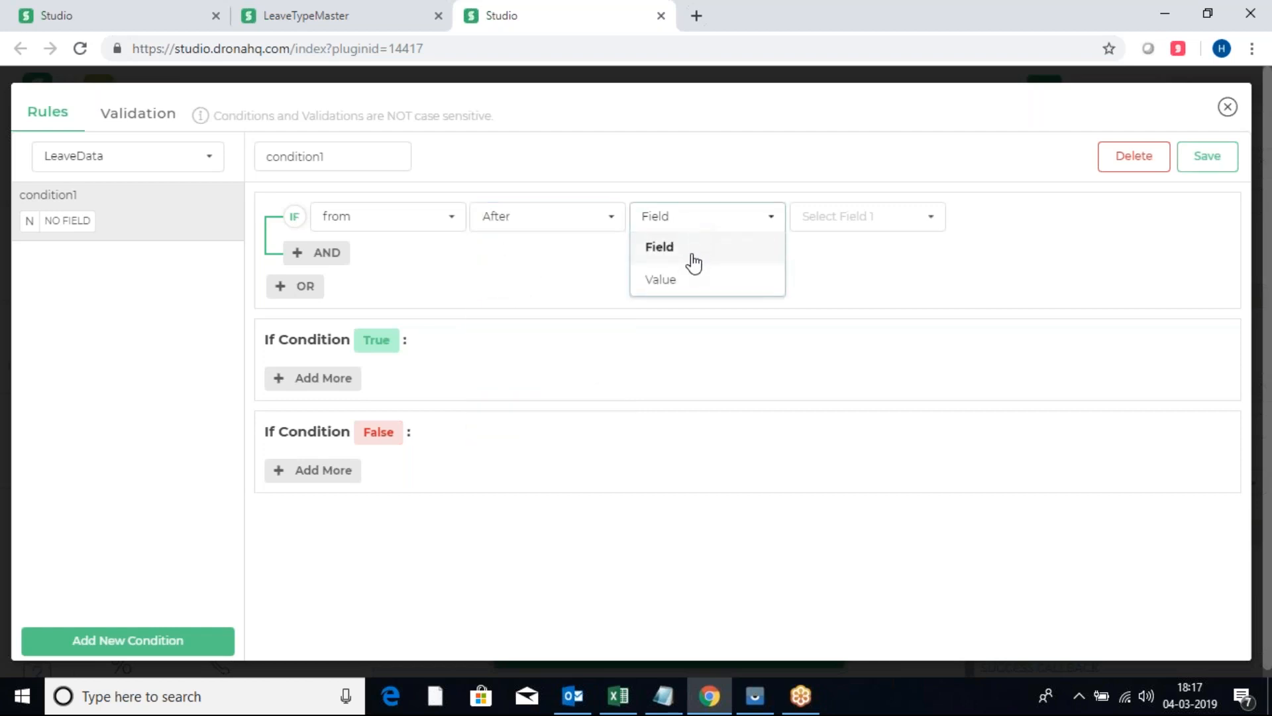
pyautogui.click(690, 257)
pyautogui.click(833, 216)
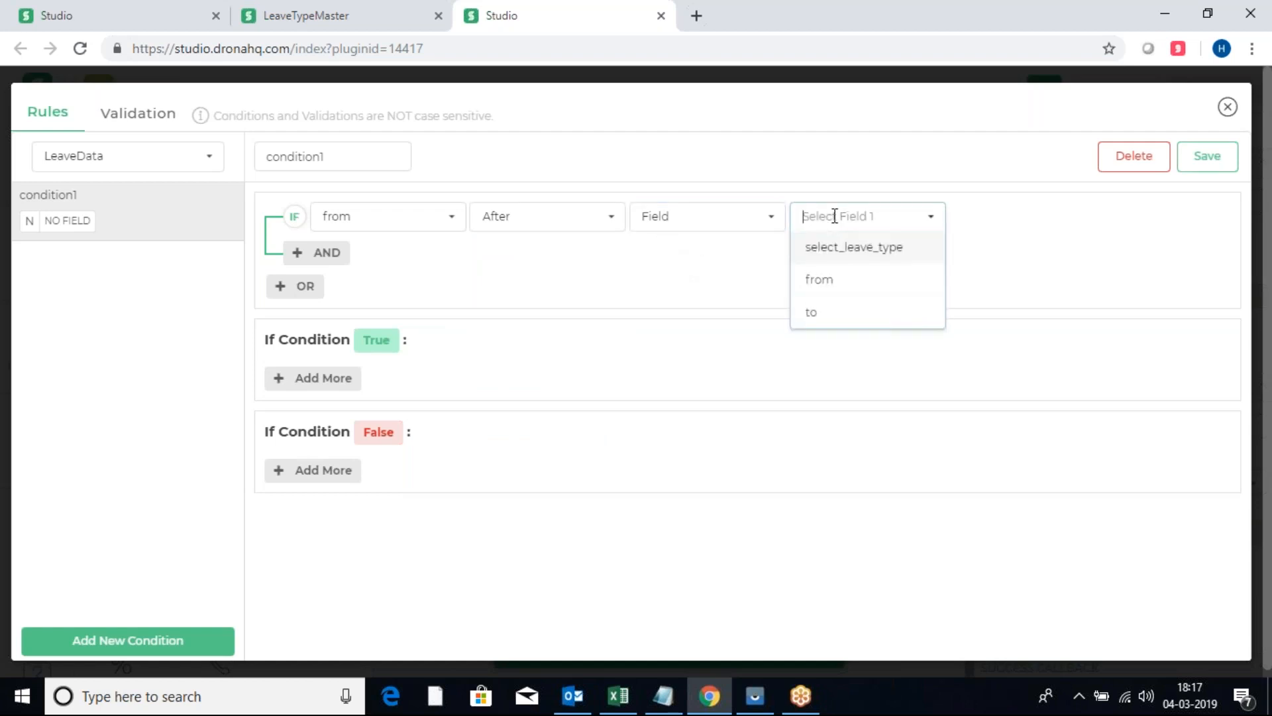
pyautogui.click(822, 312)
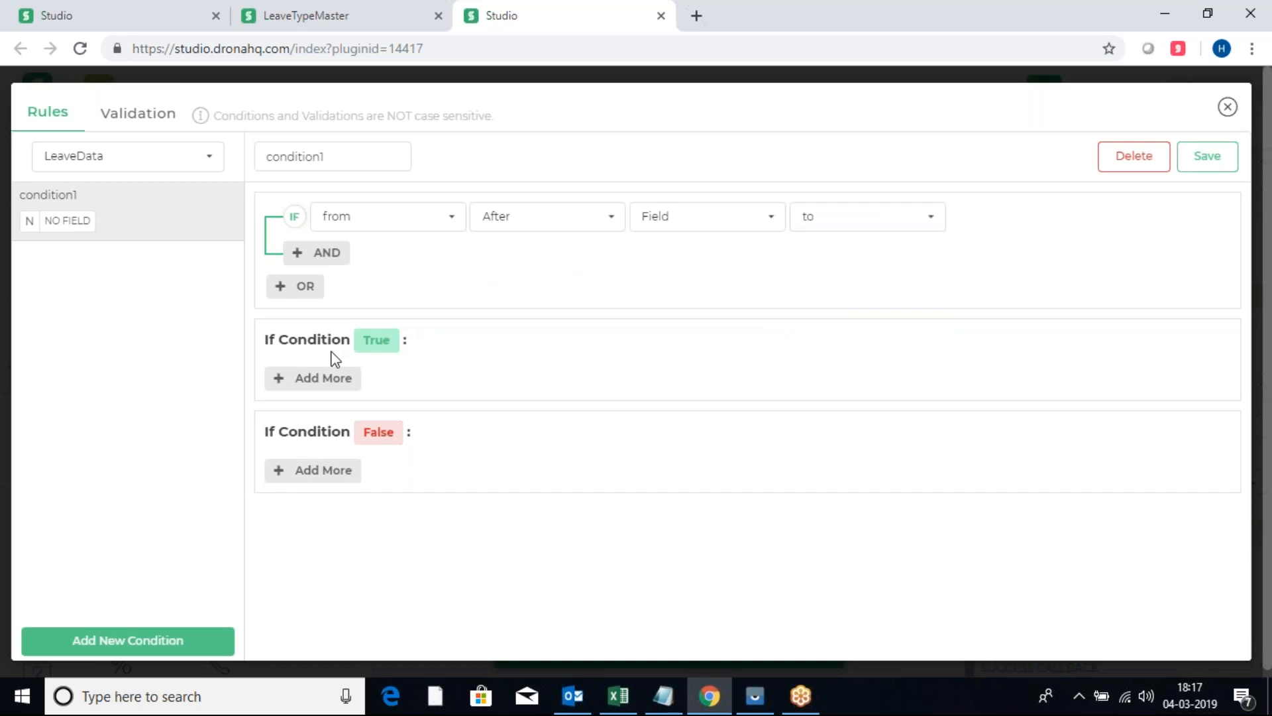
# Add a Hide operation to condition1's true outcome without choosing a field, and close the rules declining to save
pyautogui.click(288, 386)
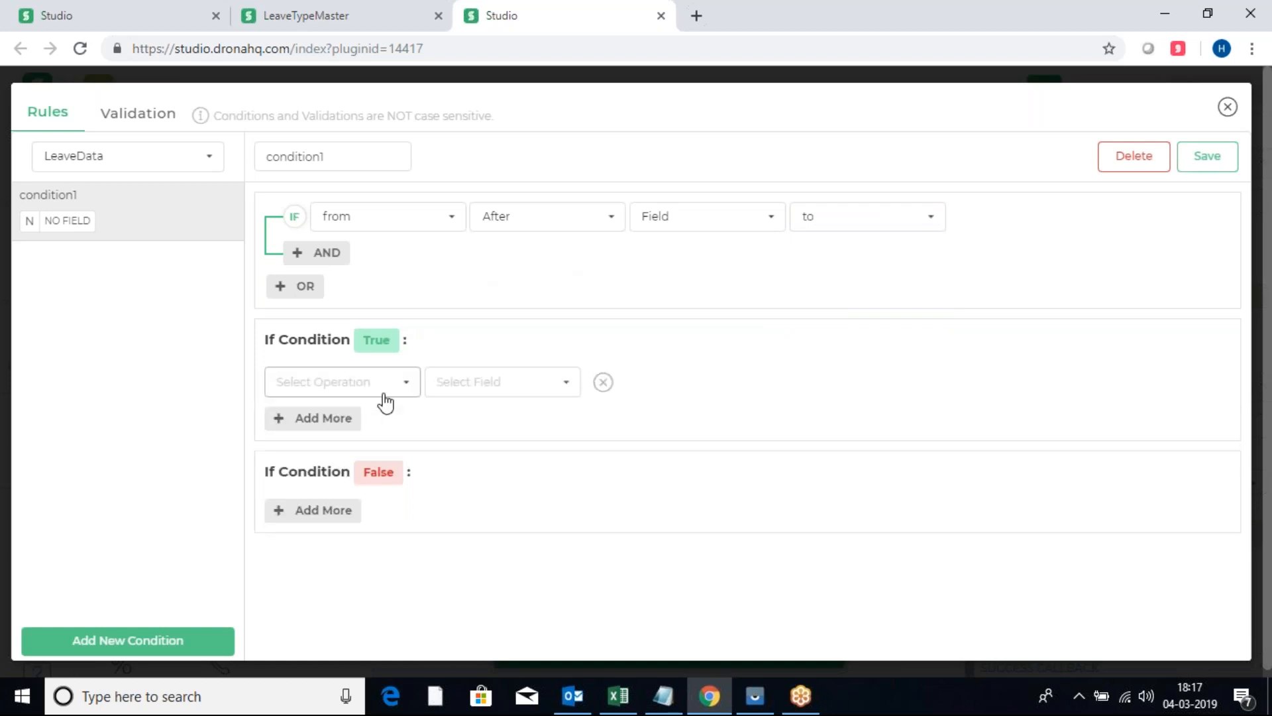
pyautogui.click(404, 390)
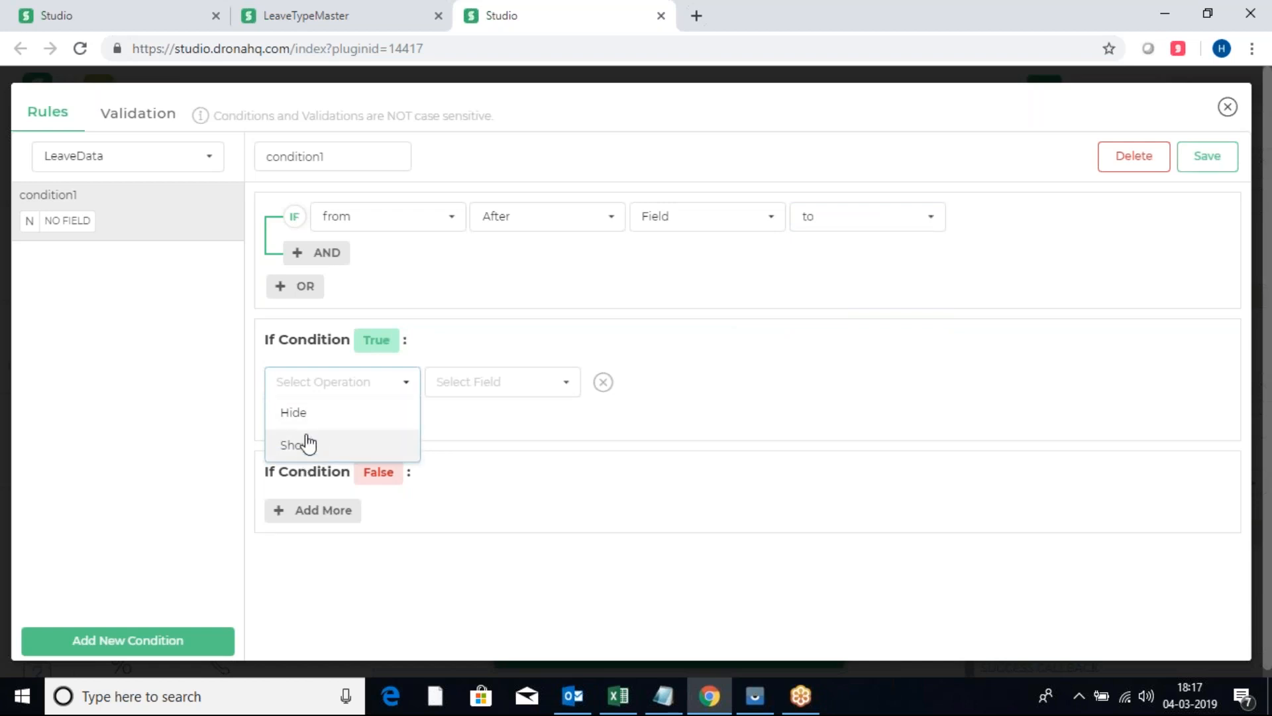
pyautogui.click(356, 419)
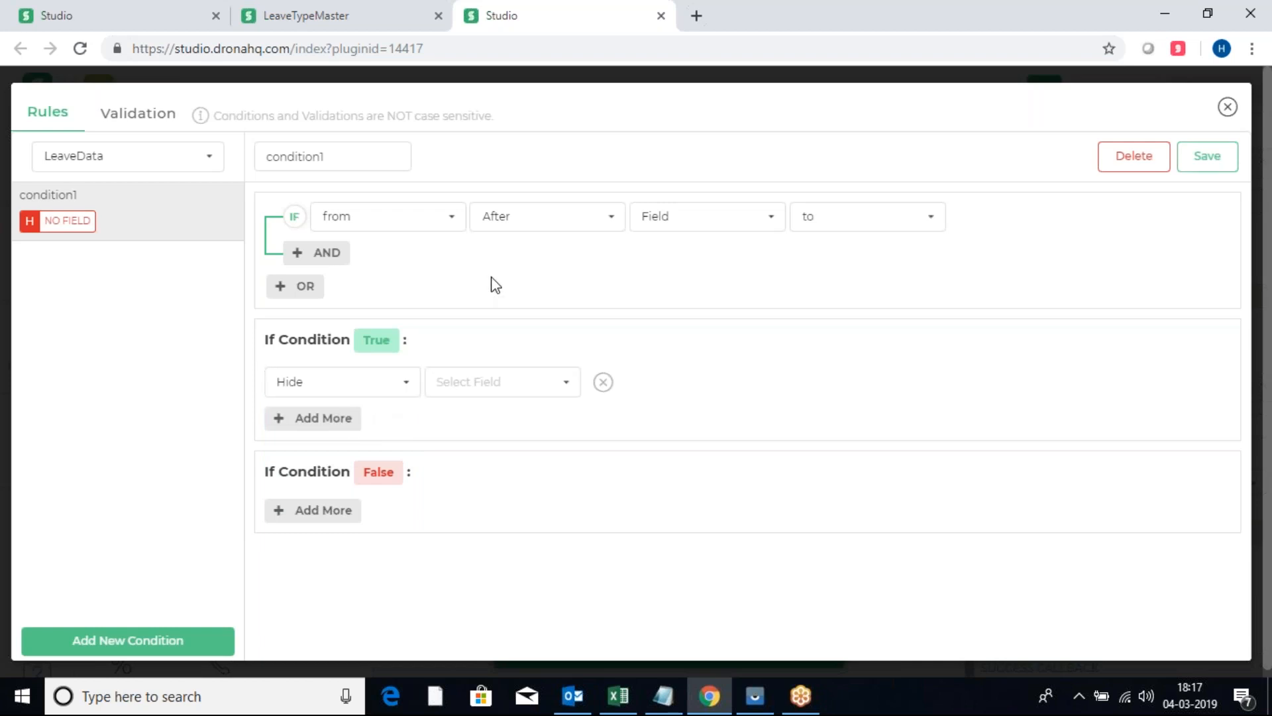
pyautogui.click(1227, 108)
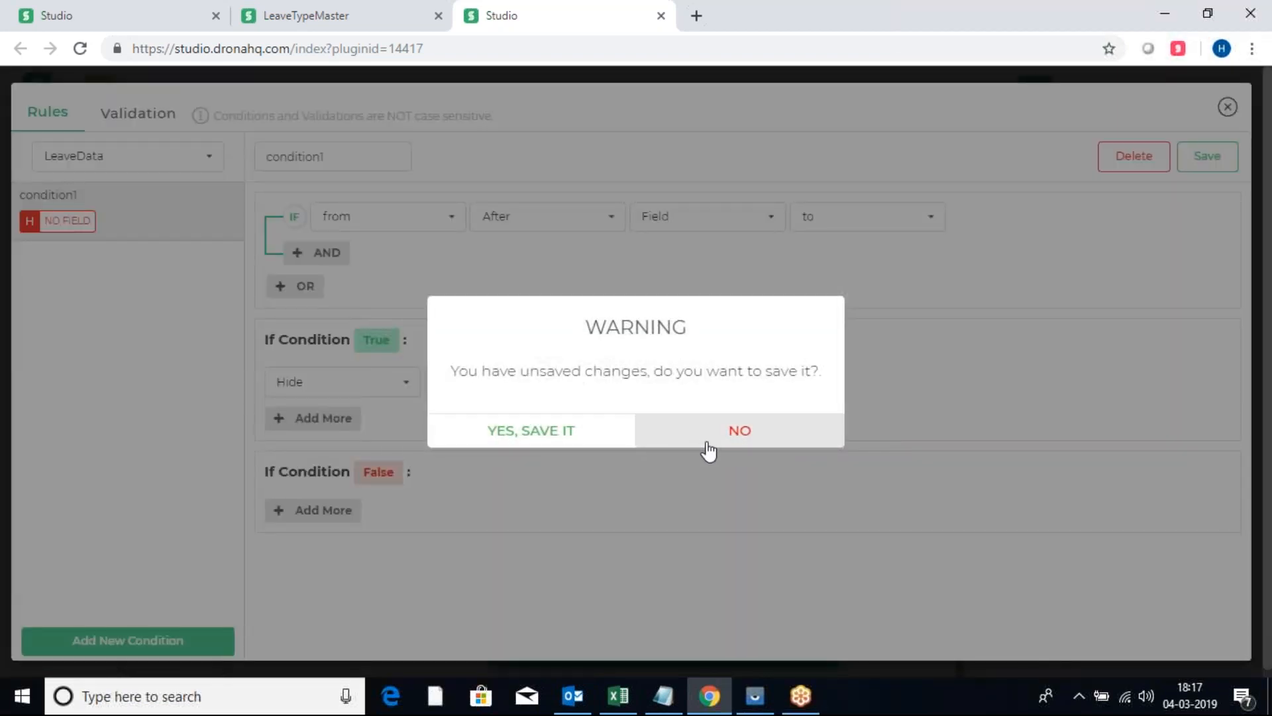
pyautogui.click(707, 448)
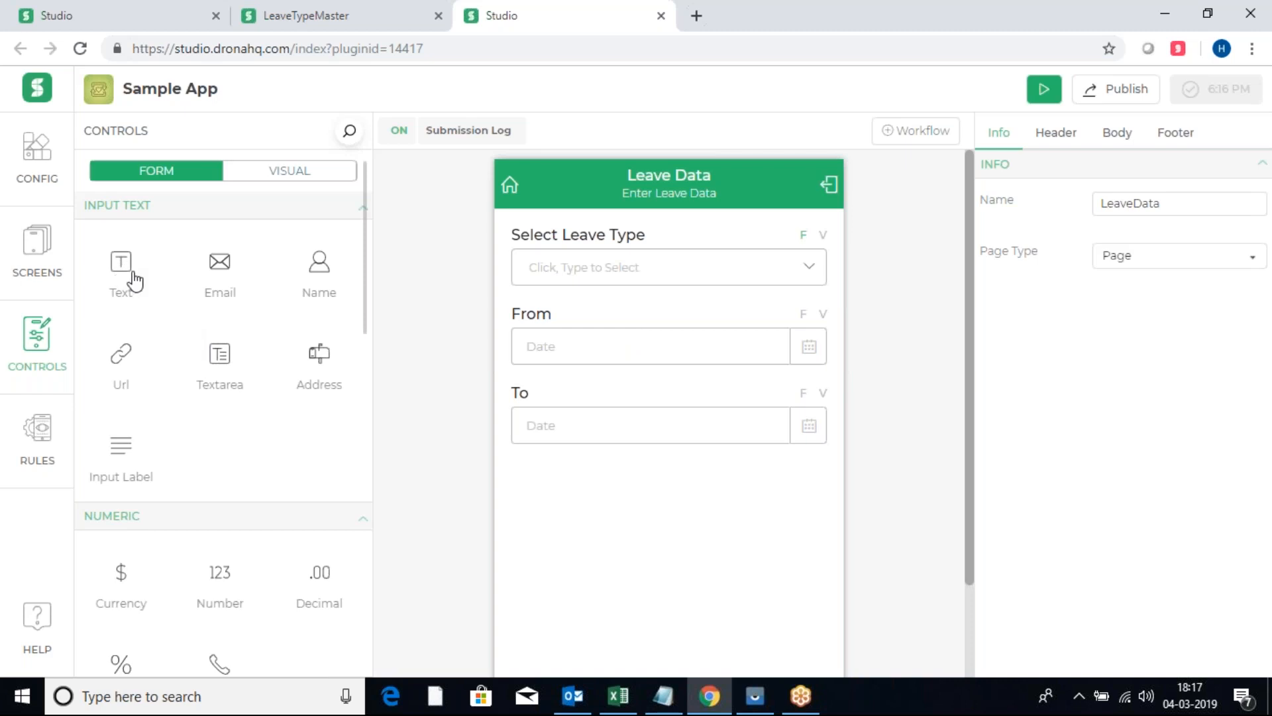
# Add a Number control below the To field, label it "Enter the Number of Casual leaves" and make it hidden
pyautogui.scroll(-4, 133, 279)
pyautogui.moveTo(232, 317); pyautogui.dragTo(622, 528)
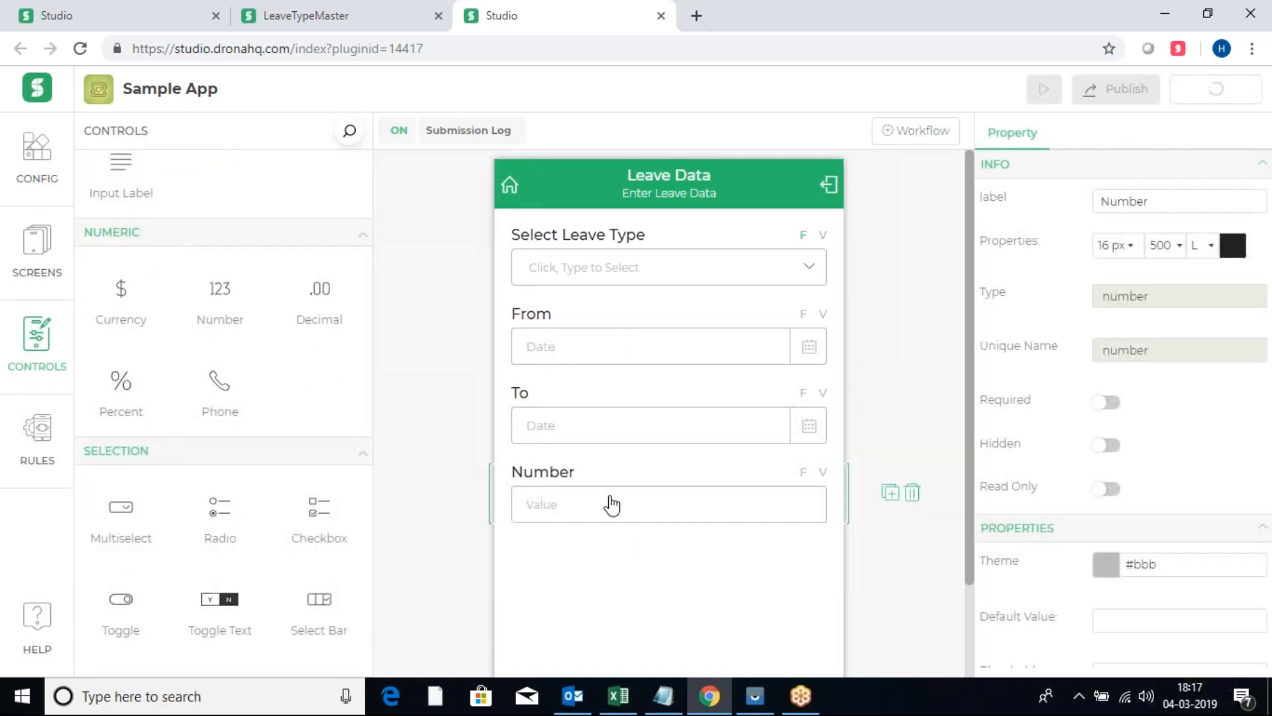
pyautogui.moveTo(1186, 202); pyautogui.dragTo(1100, 202)
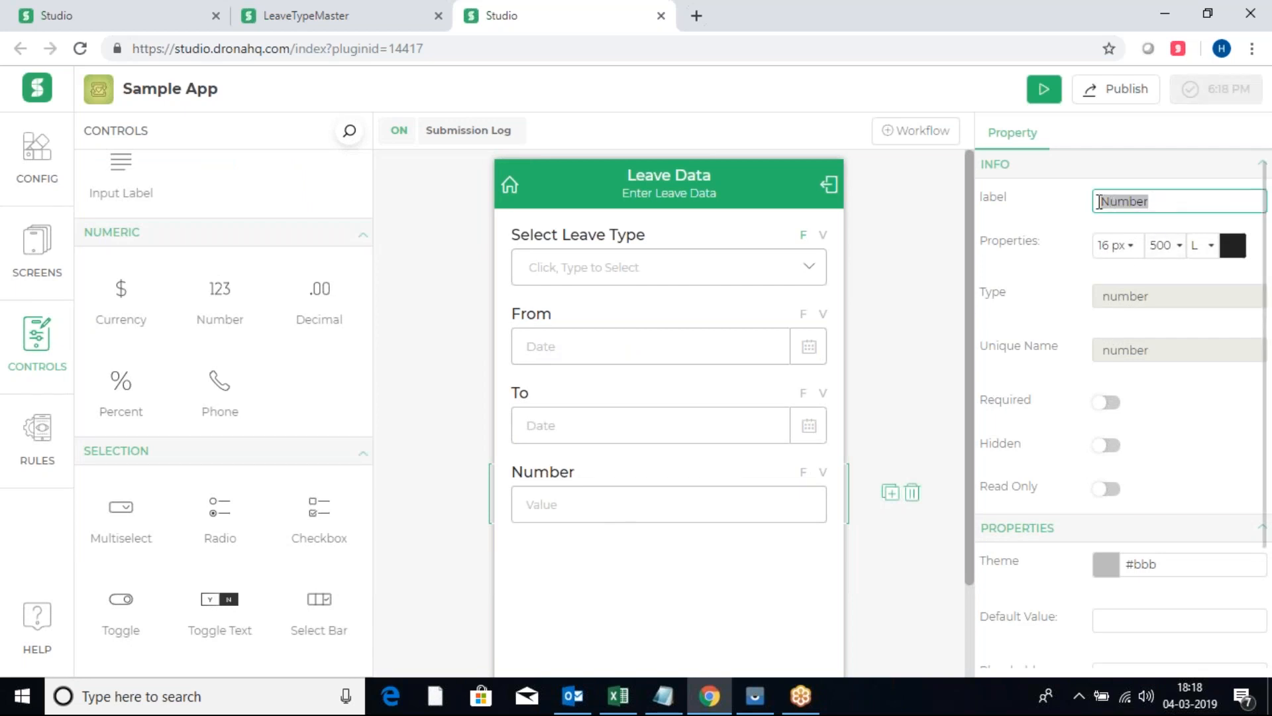
pyautogui.write('Enter the ')
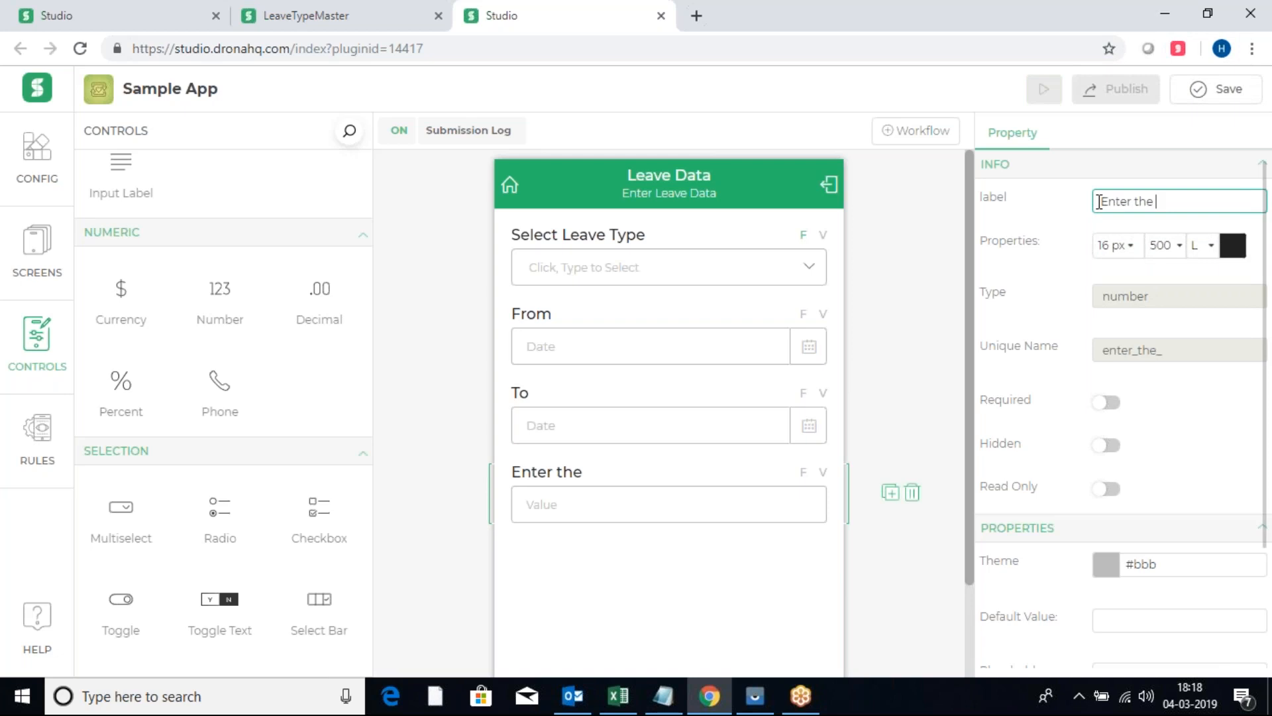
pyautogui.write('Number of ')
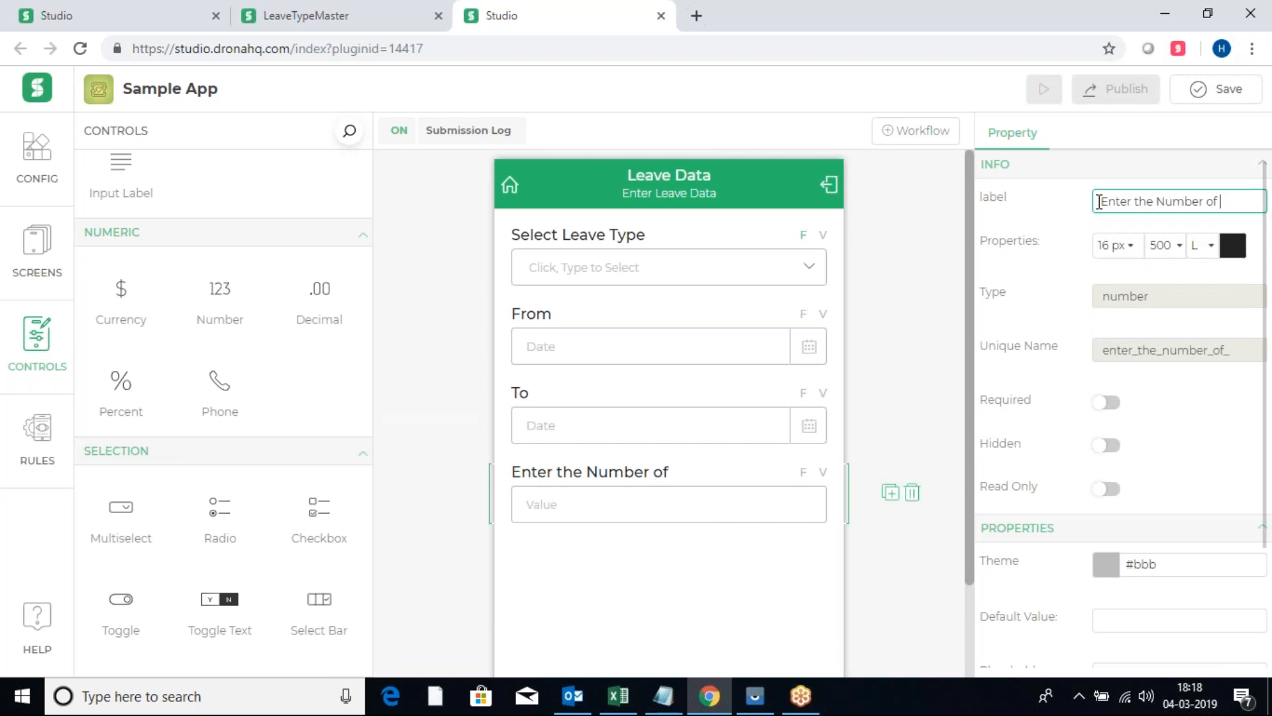
pyautogui.write('Casual leaves')
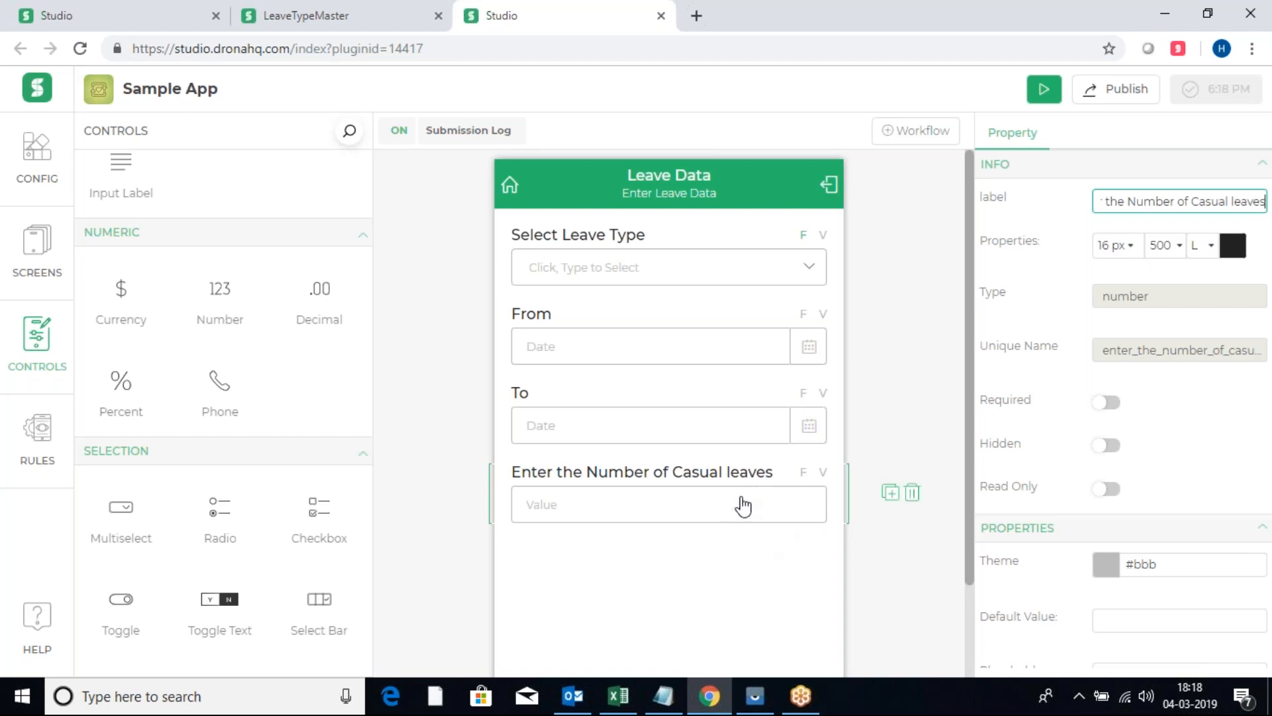
pyautogui.click(1103, 447)
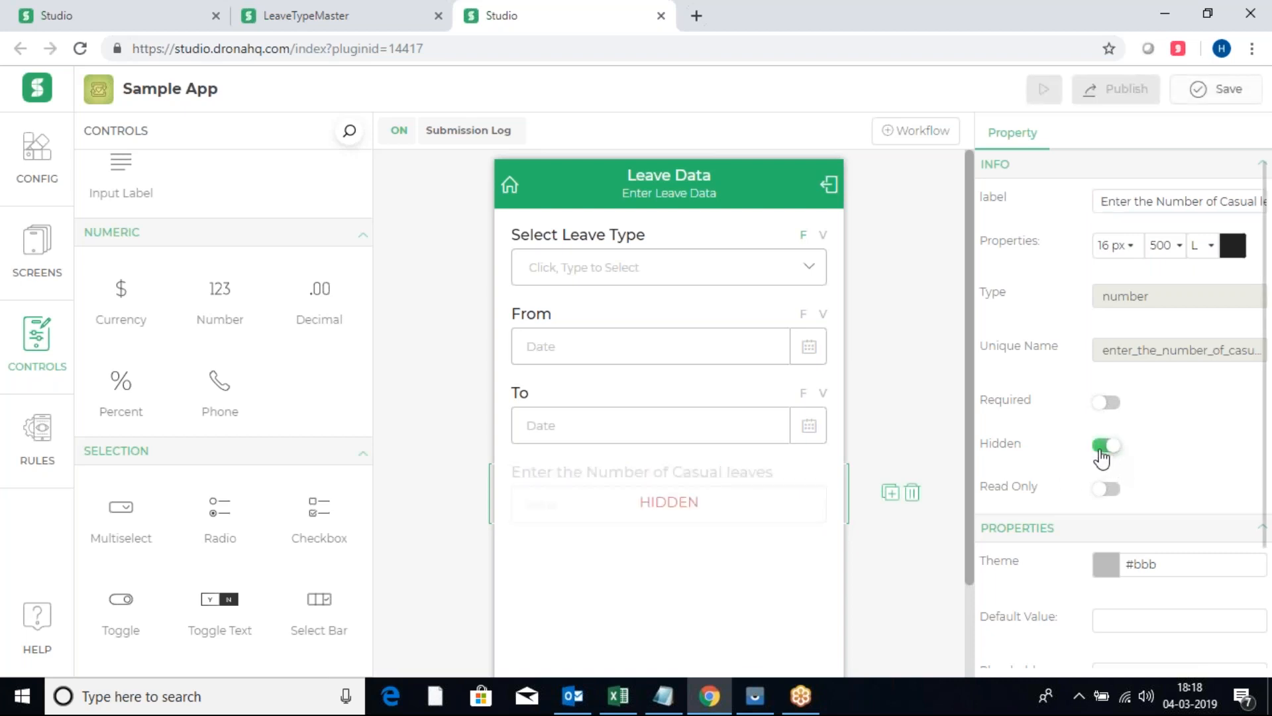
# Reopen the rules and set condition1 to check whether enter_the_number_of_casual_leaves is Greater than the value 10
pyautogui.click(40, 432)
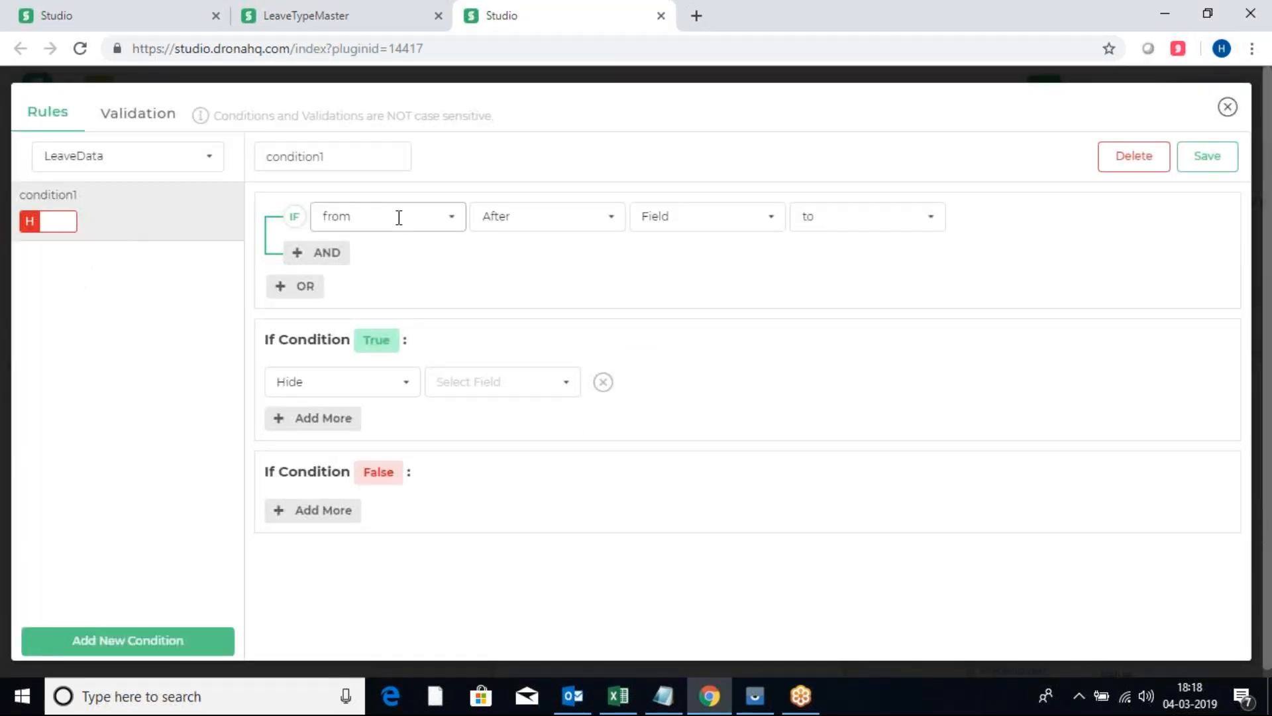
pyautogui.click(444, 219)
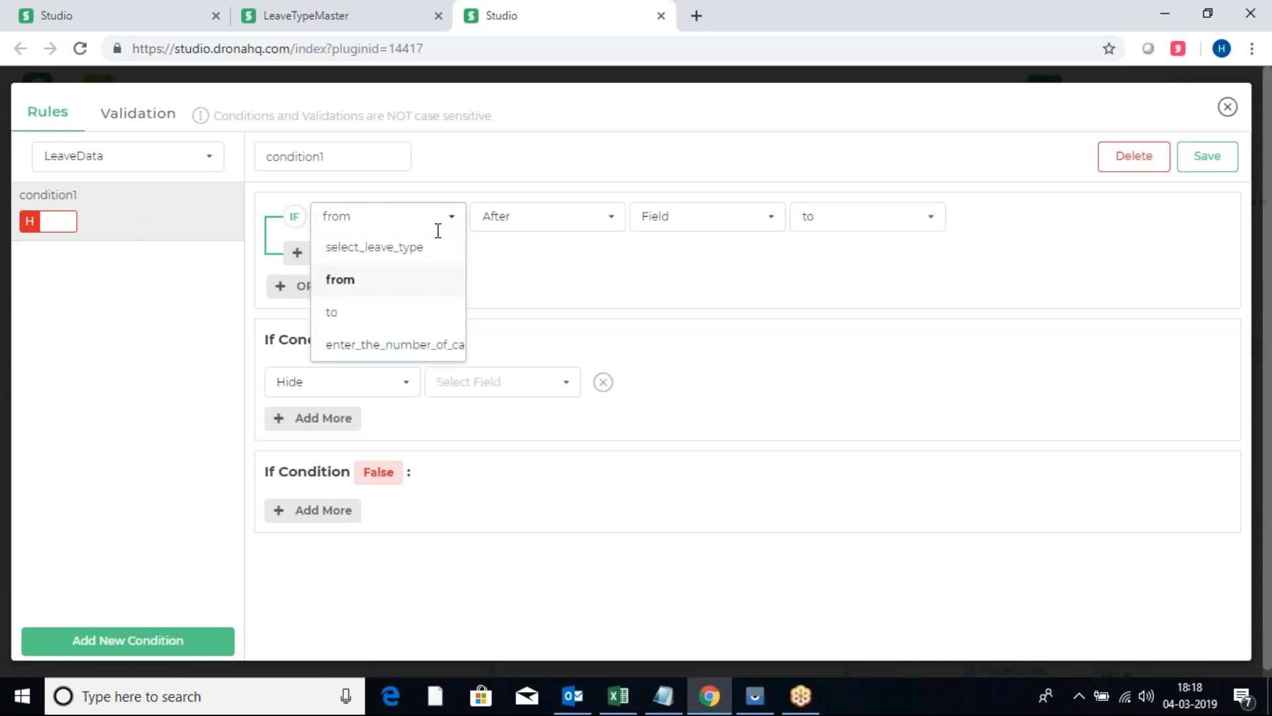
pyautogui.click(423, 346)
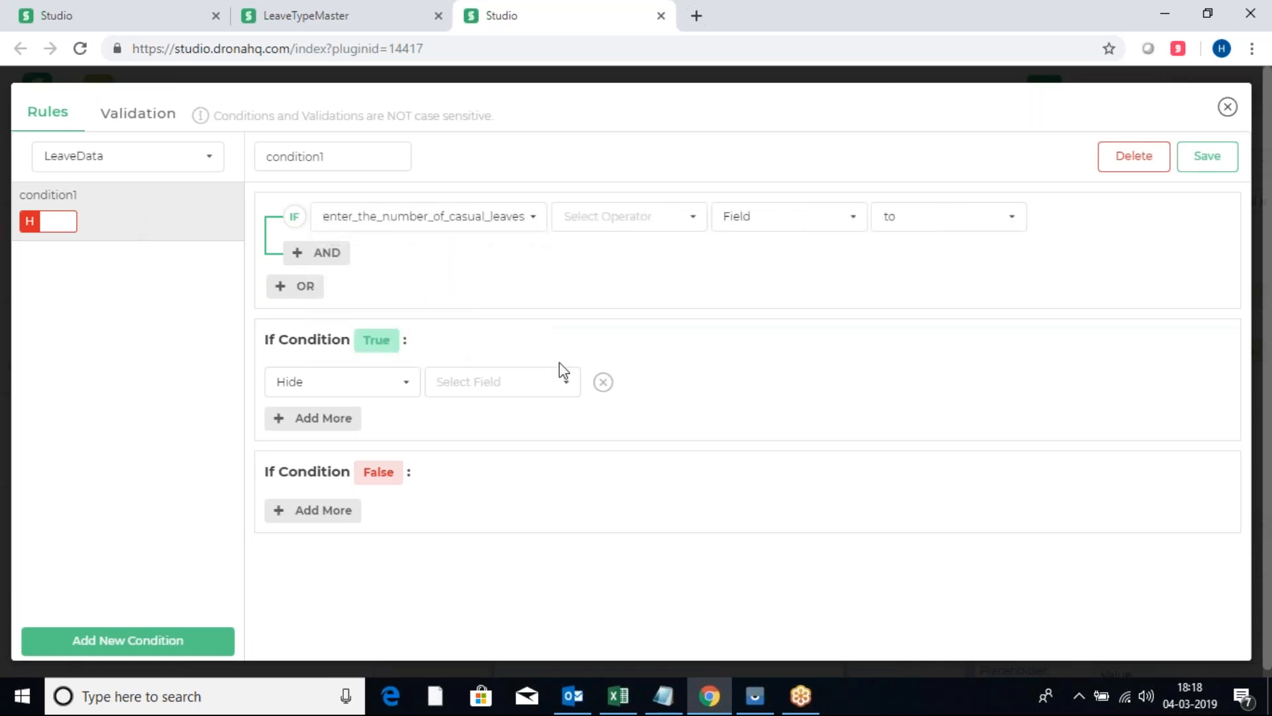
pyautogui.click(688, 228)
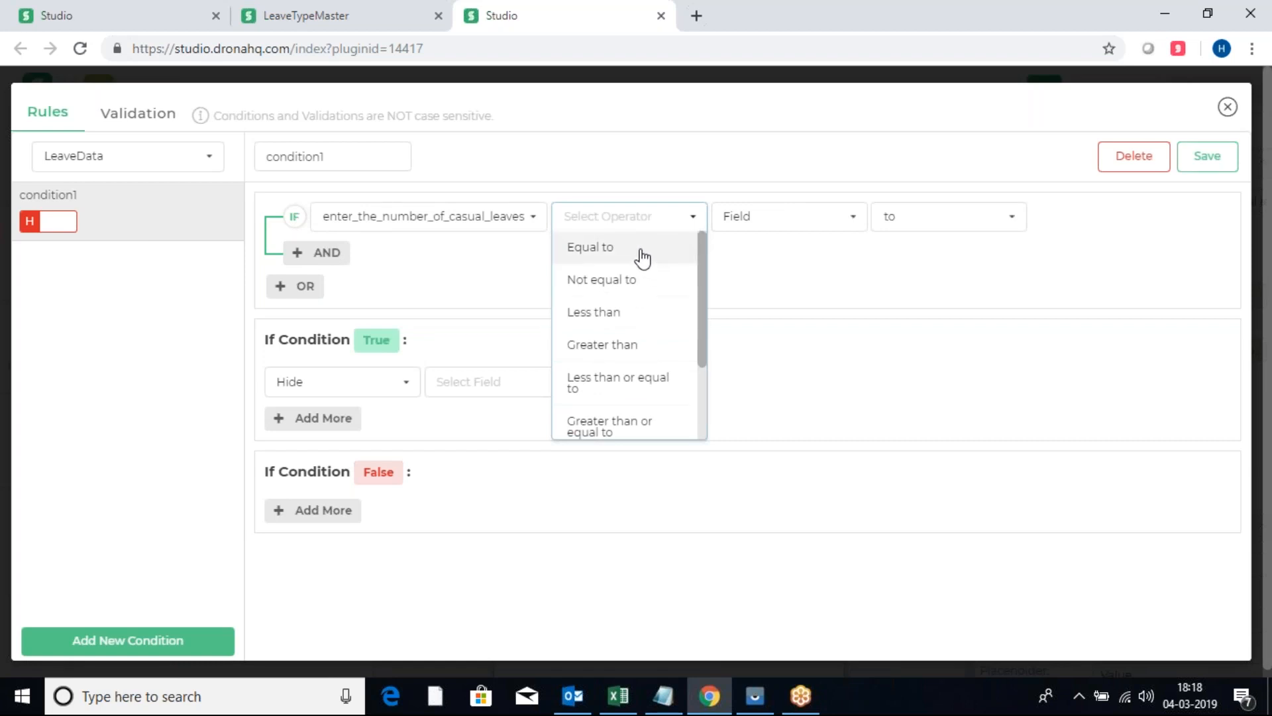
pyautogui.click(621, 346)
pyautogui.click(759, 229)
pyautogui.click(761, 280)
pyautogui.click(899, 219)
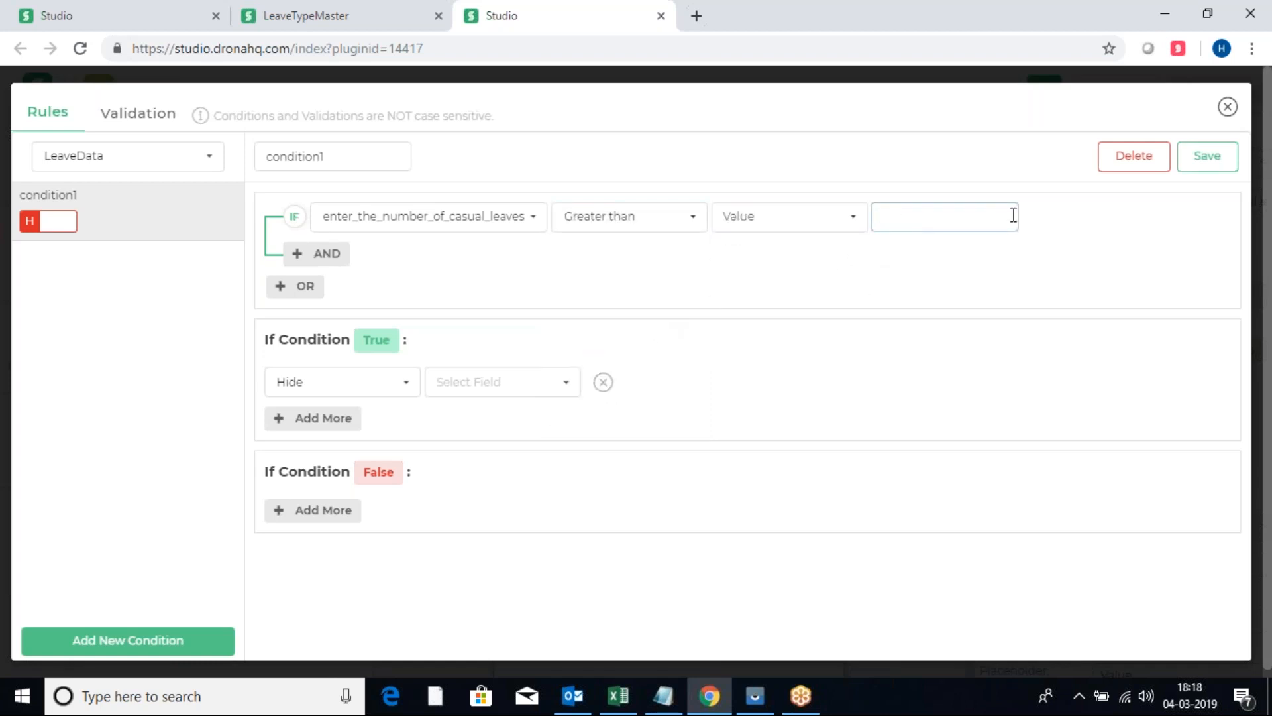
pyautogui.click(827, 297)
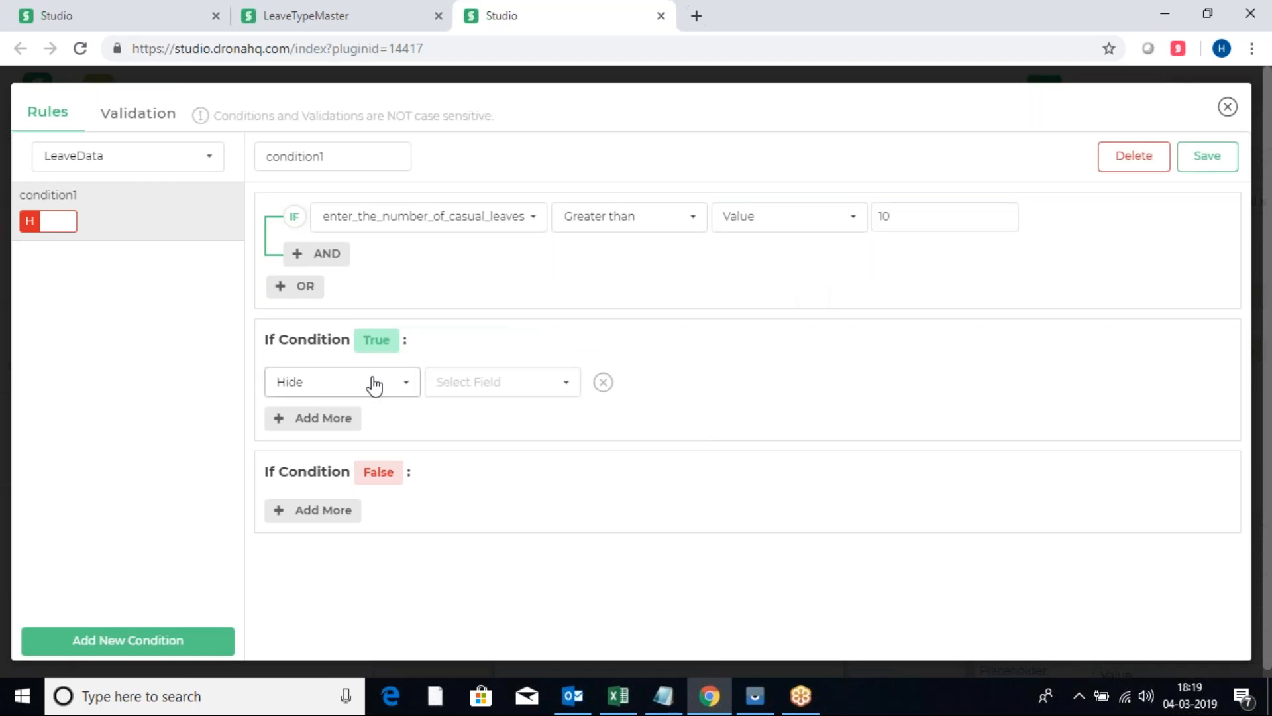
# Change condition1 to check whether select_leave_type is Equal to the value "Casual Leave"
pyautogui.click(534, 216)
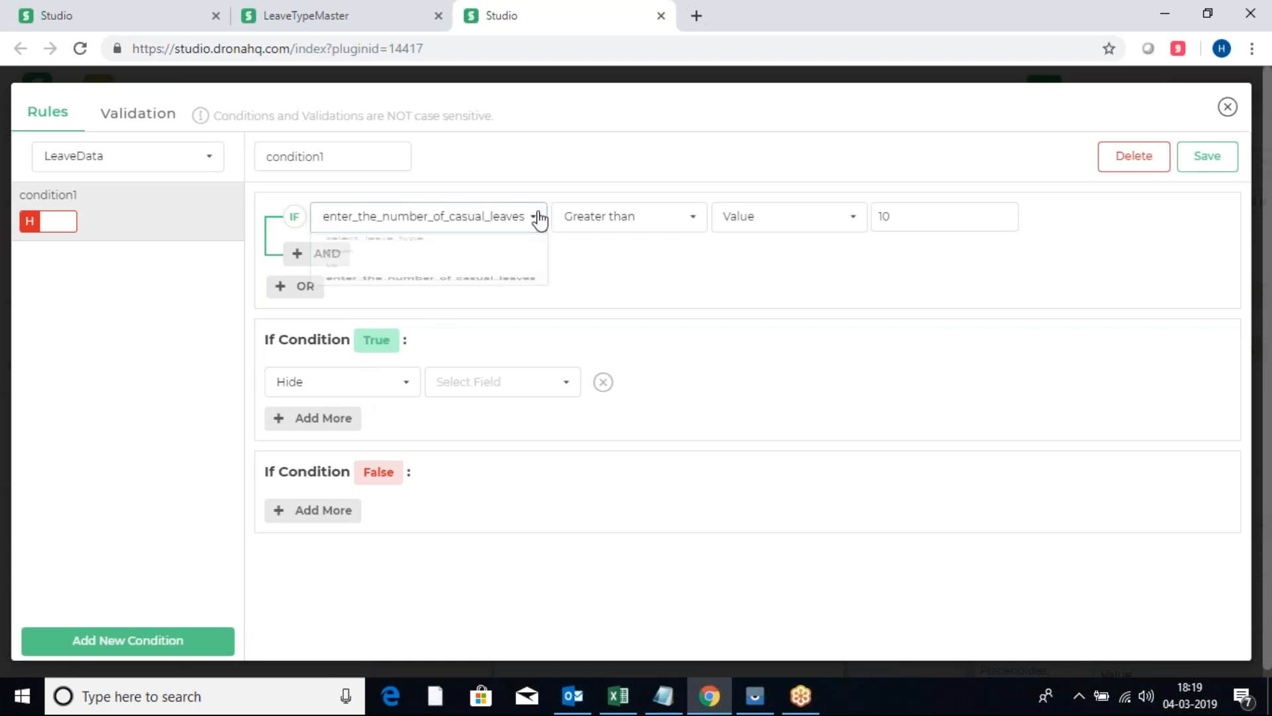
pyautogui.click(459, 250)
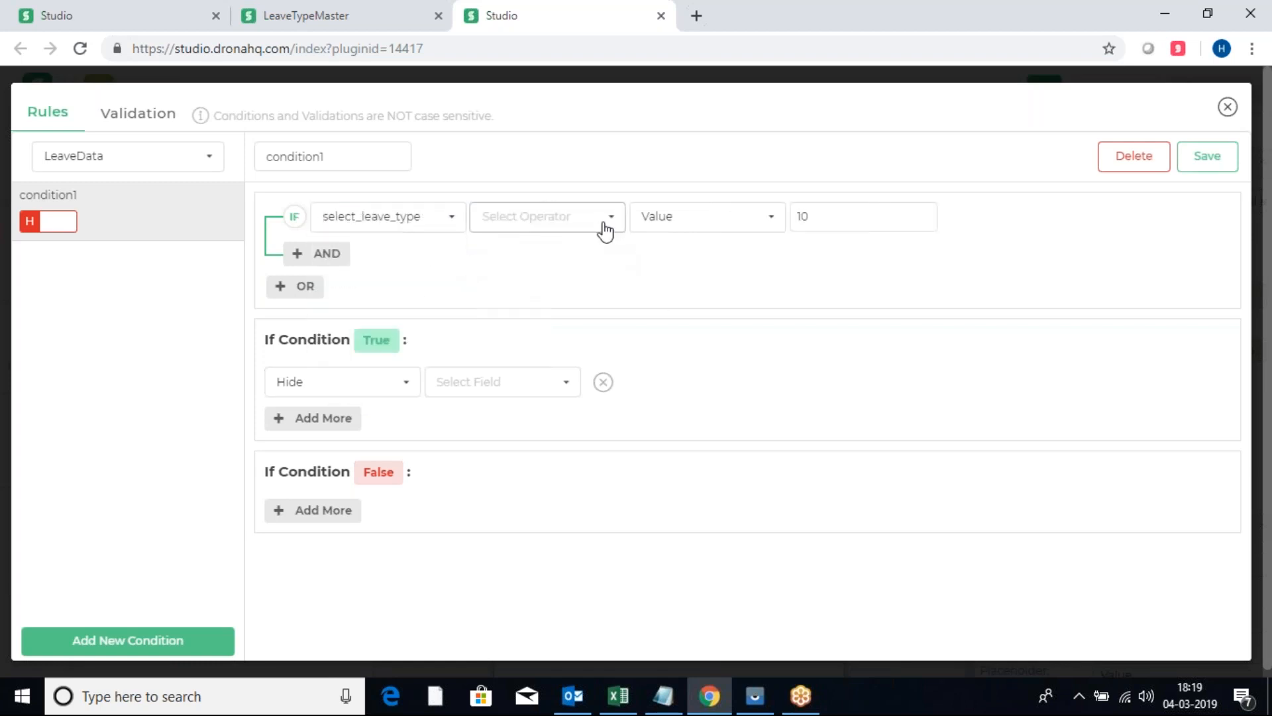
pyautogui.click(604, 228)
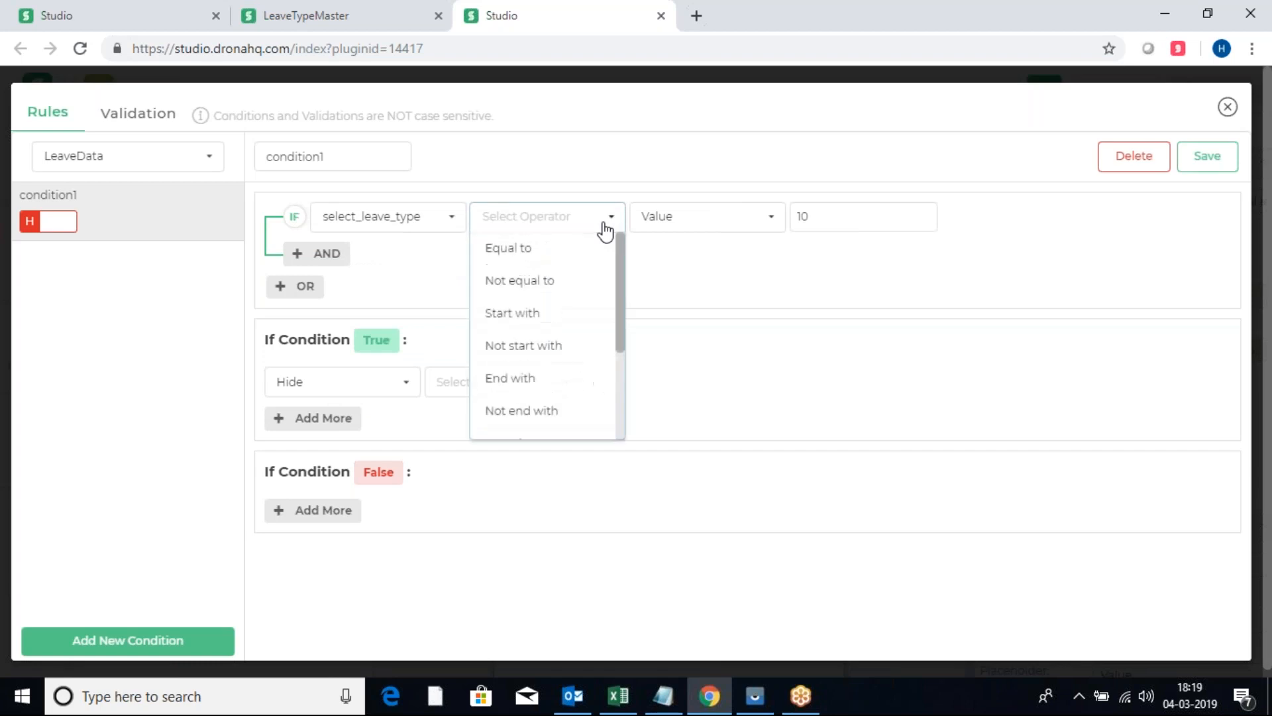
pyautogui.click(573, 256)
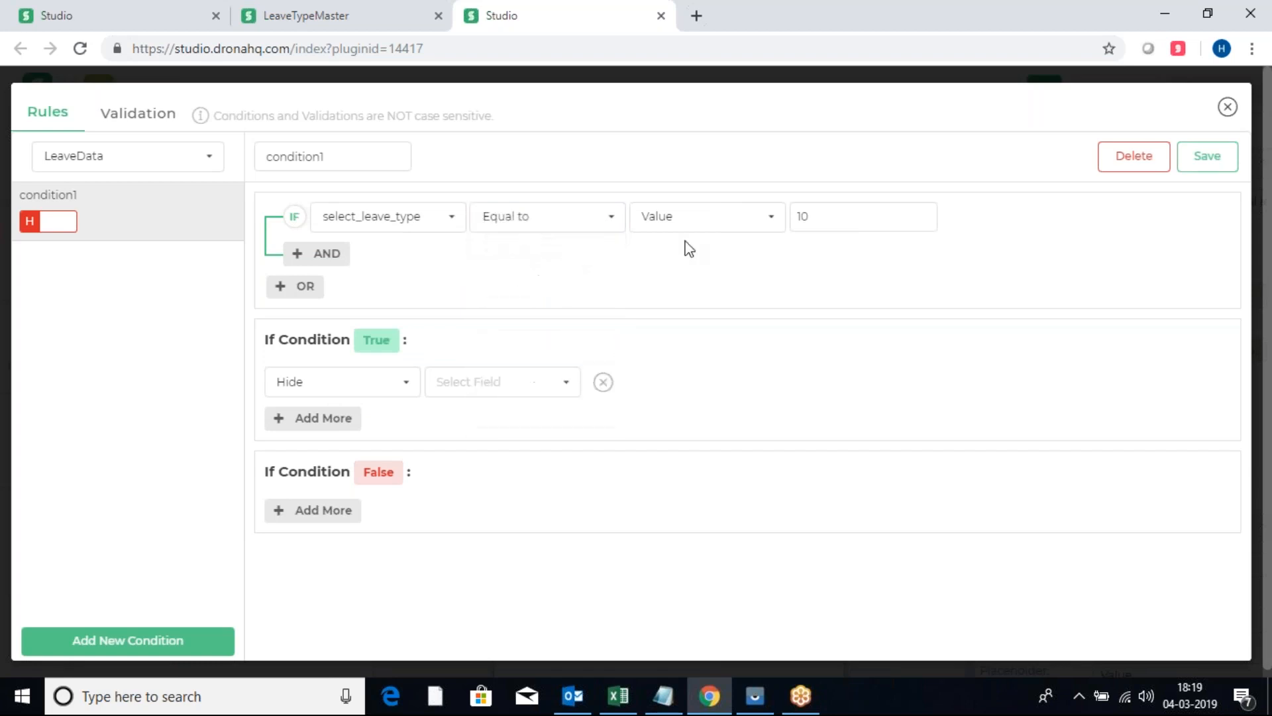
pyautogui.doubleClick(860, 221)
pyautogui.write('Casual Leave')
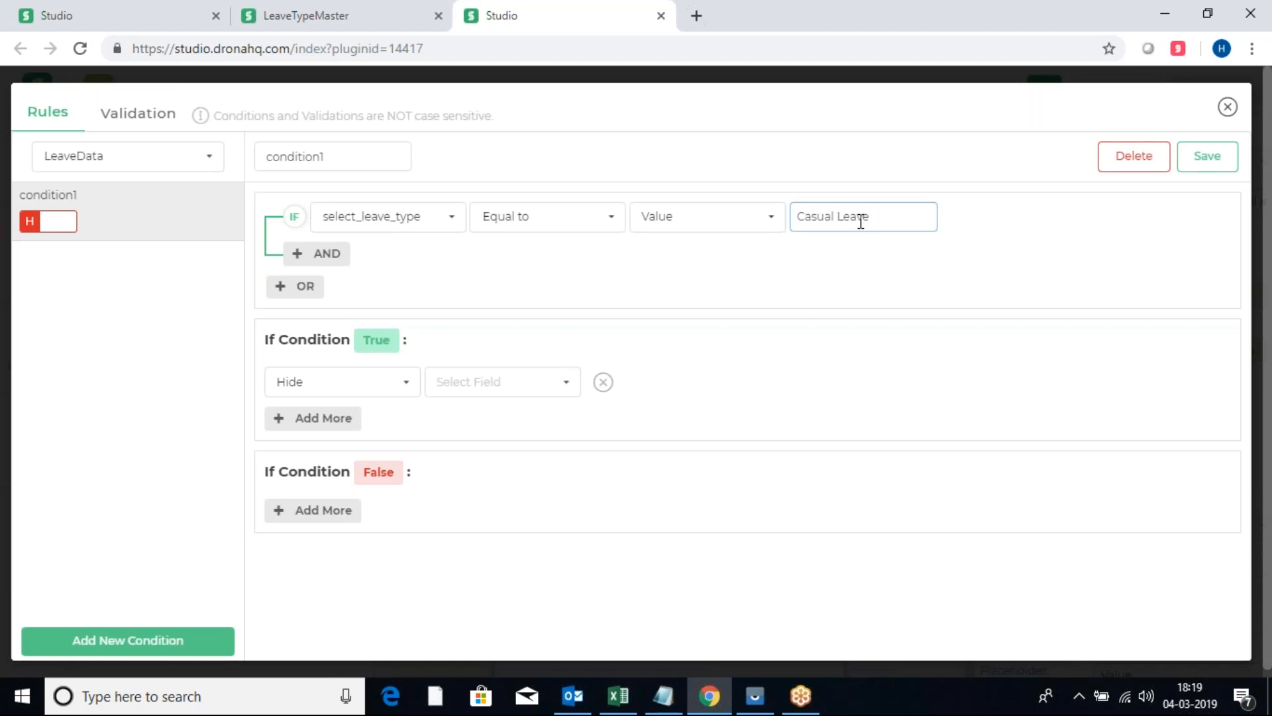
# Make condition1's true outcome Show the enter_the_number_of_casual_leaves field
pyautogui.click(355, 394)
pyautogui.click(324, 437)
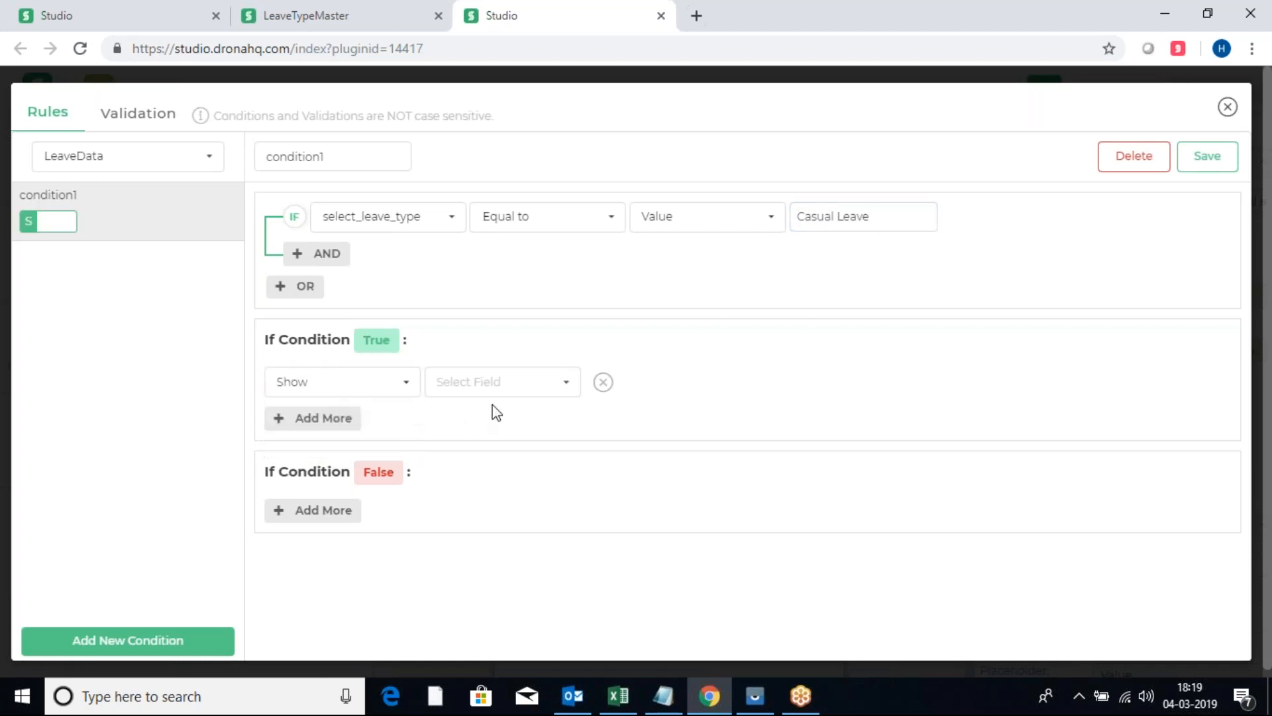
pyautogui.click(519, 398)
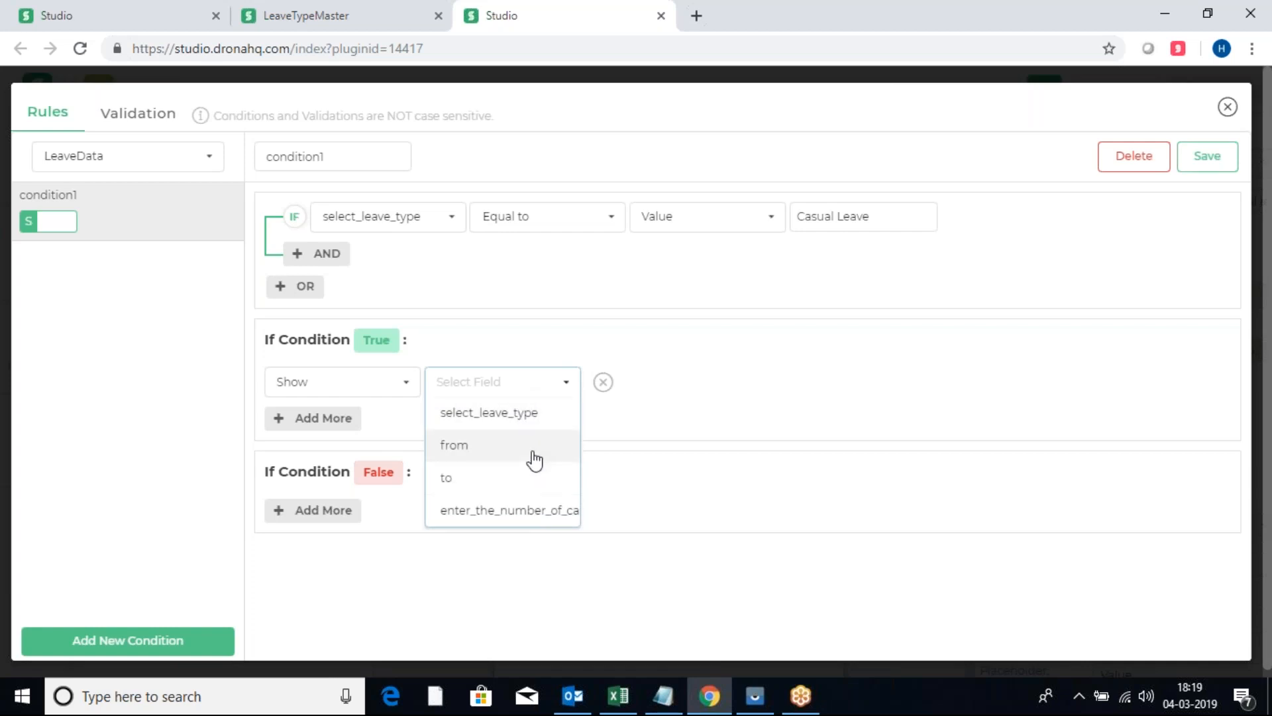
pyautogui.click(534, 510)
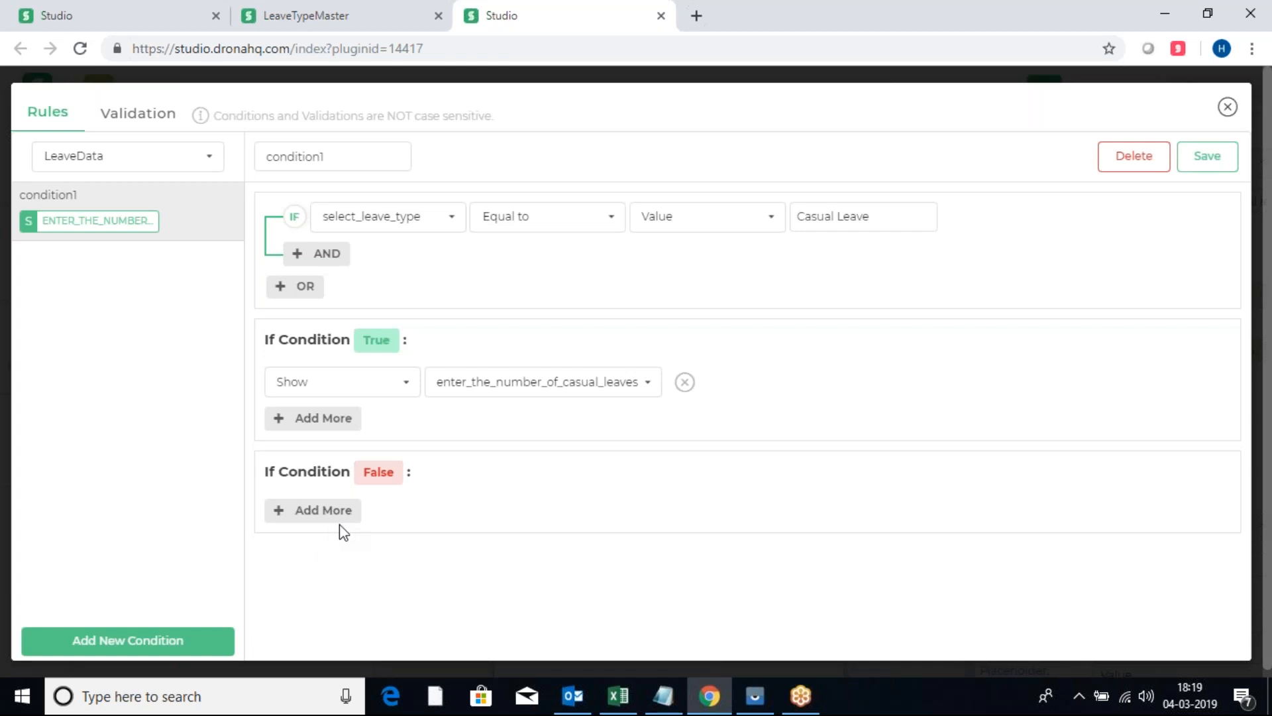
# Add an operation to condition1's false outcome that Hides the enter_the_number_of_casual_leaves field
pyautogui.click(303, 510)
pyautogui.click(384, 520)
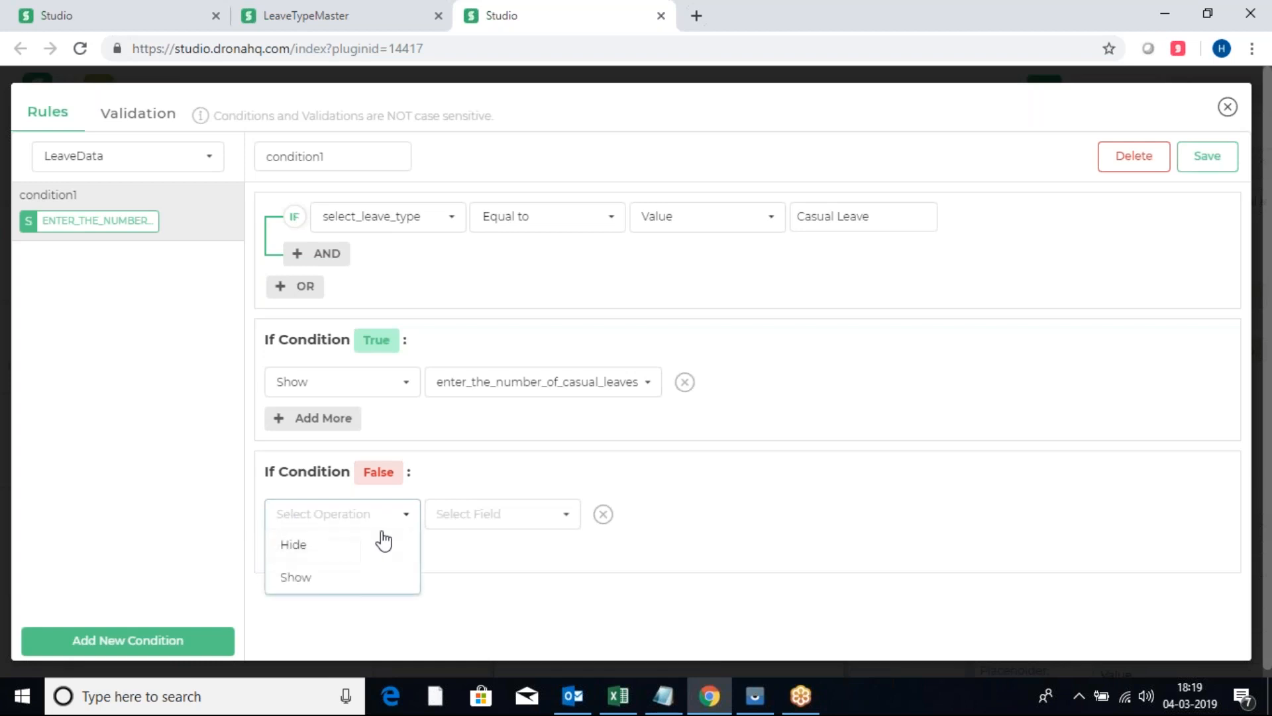
pyautogui.click(339, 554)
pyautogui.click(549, 528)
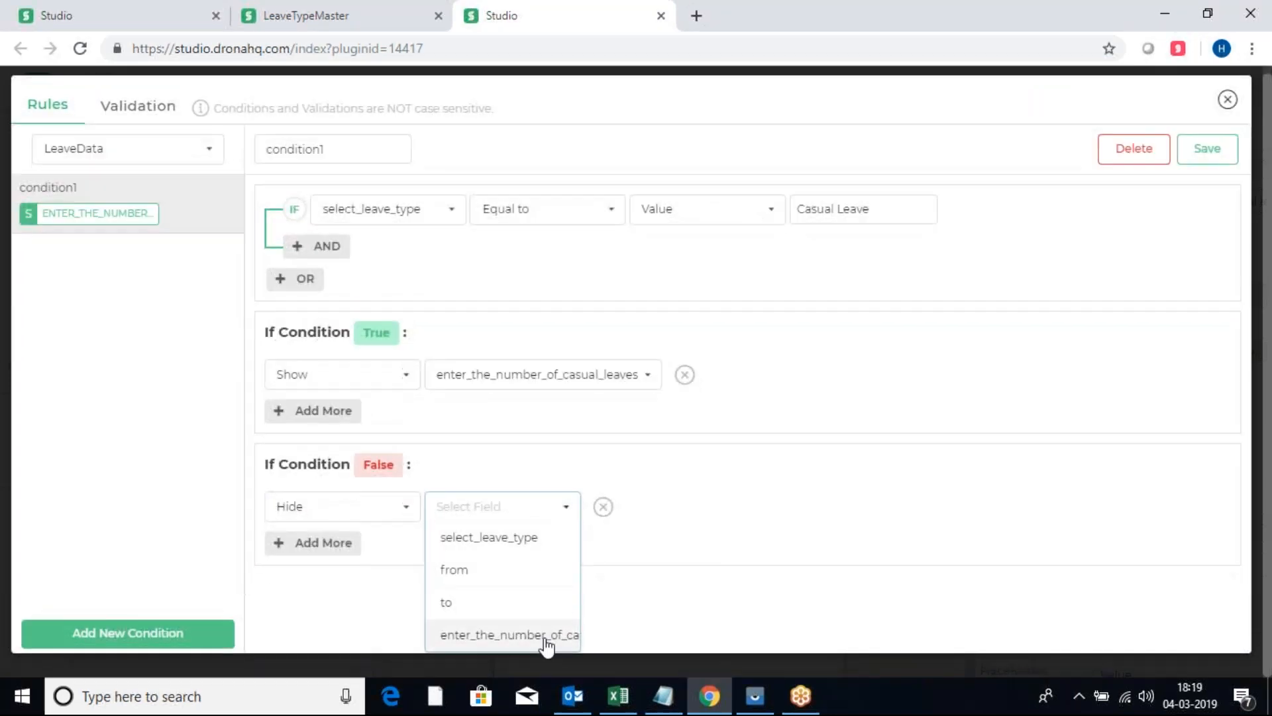
pyautogui.click(543, 642)
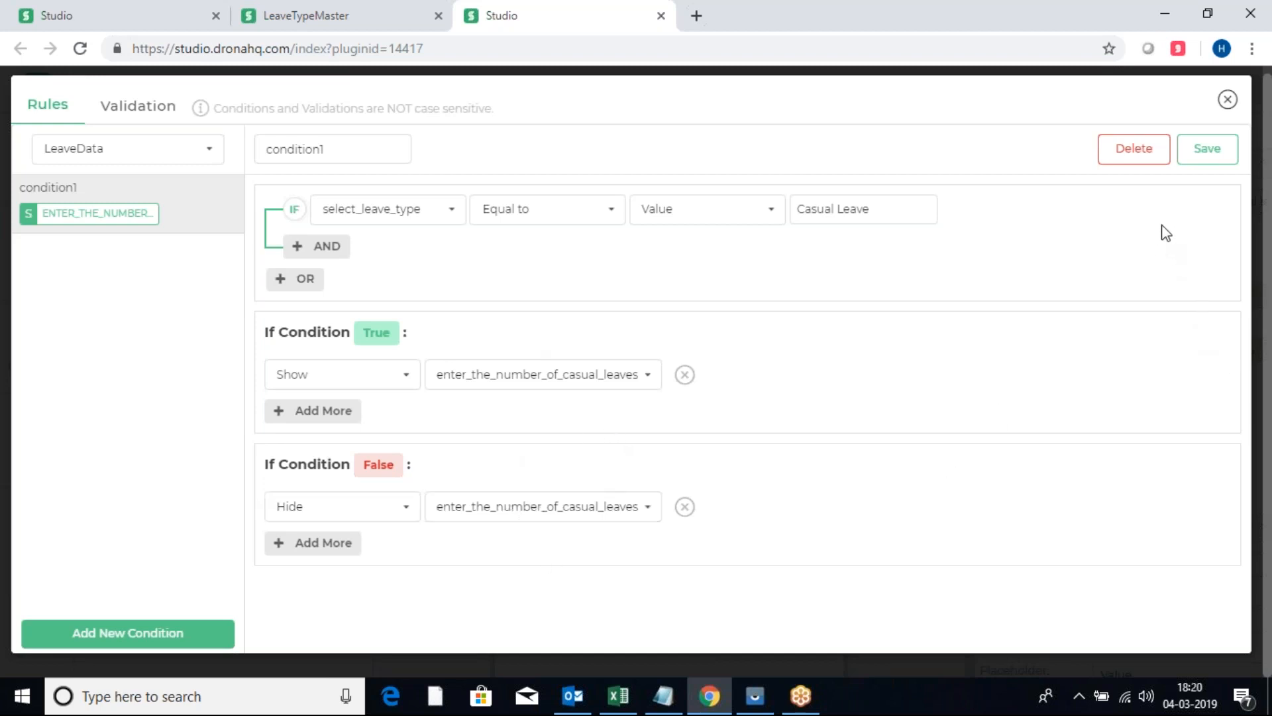
# Save condition1 with its show and hide outcomes and open a preview of the LeaveData form
pyautogui.click(1219, 157)
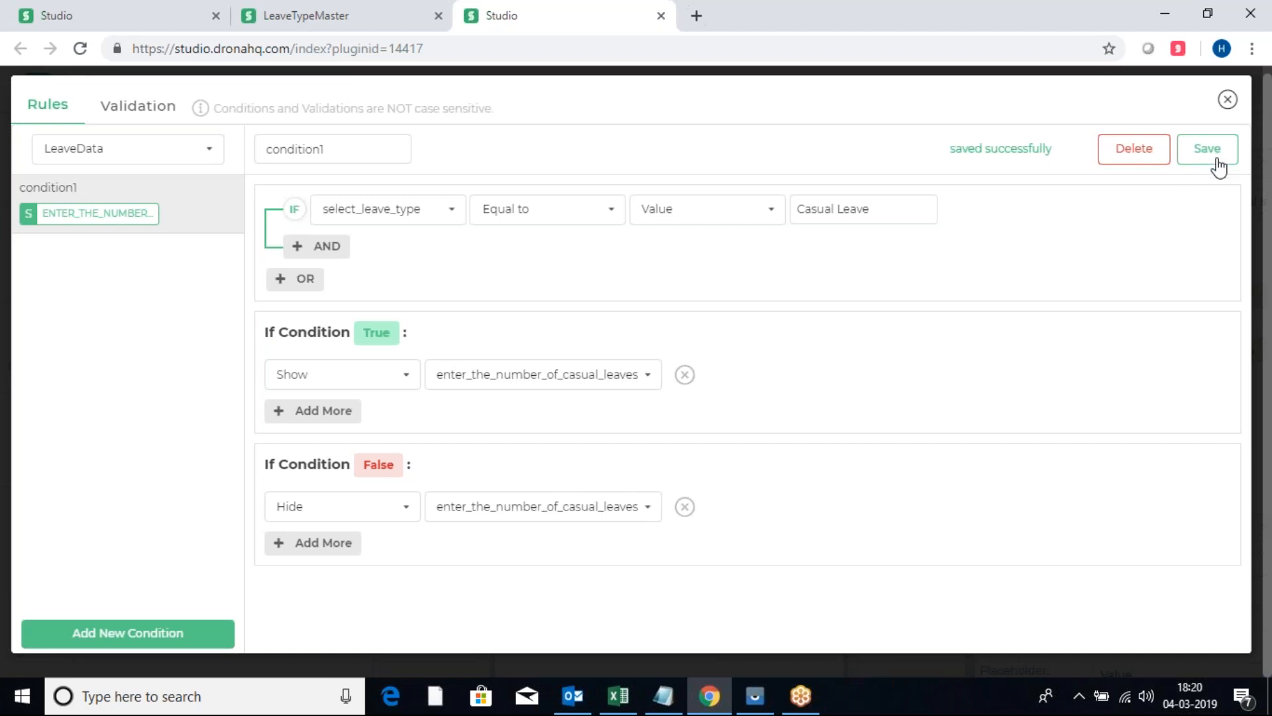
pyautogui.click(1228, 100)
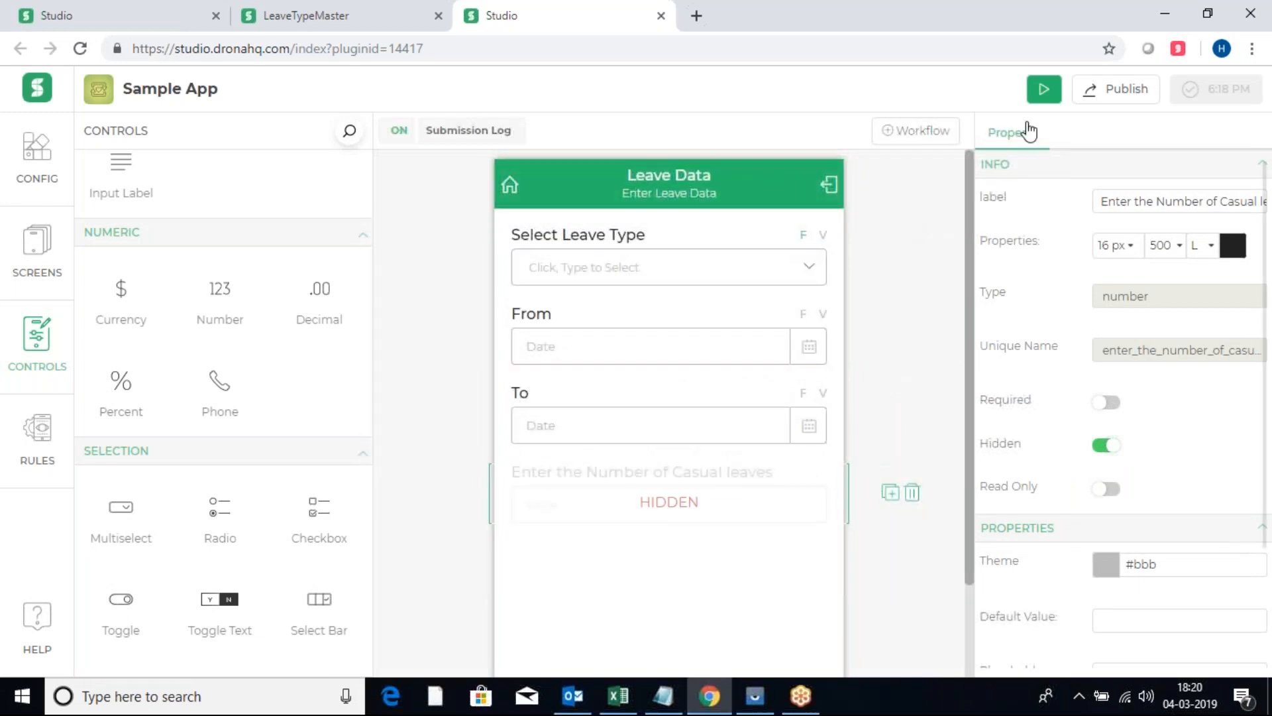
pyautogui.click(1053, 103)
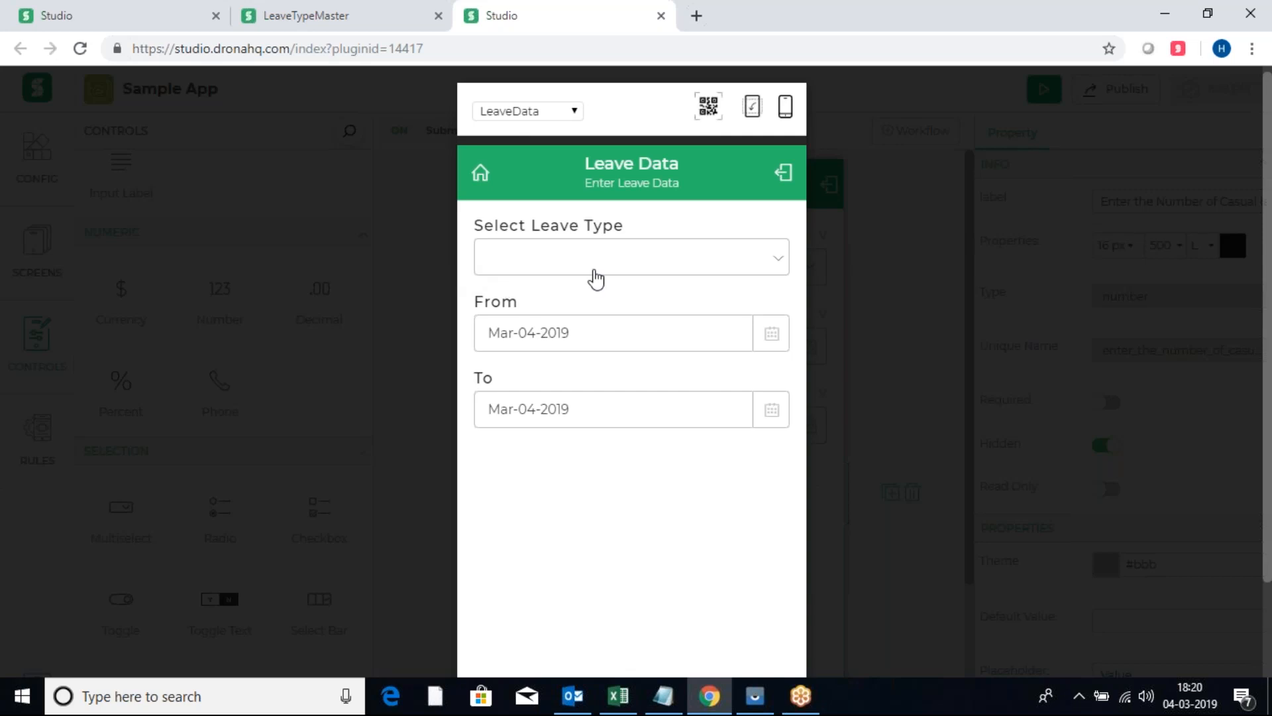
# Test the rule in the form preview by selecting "Casual Leave" as the leave type and trying the casual leaves field
pyautogui.click(638, 272)
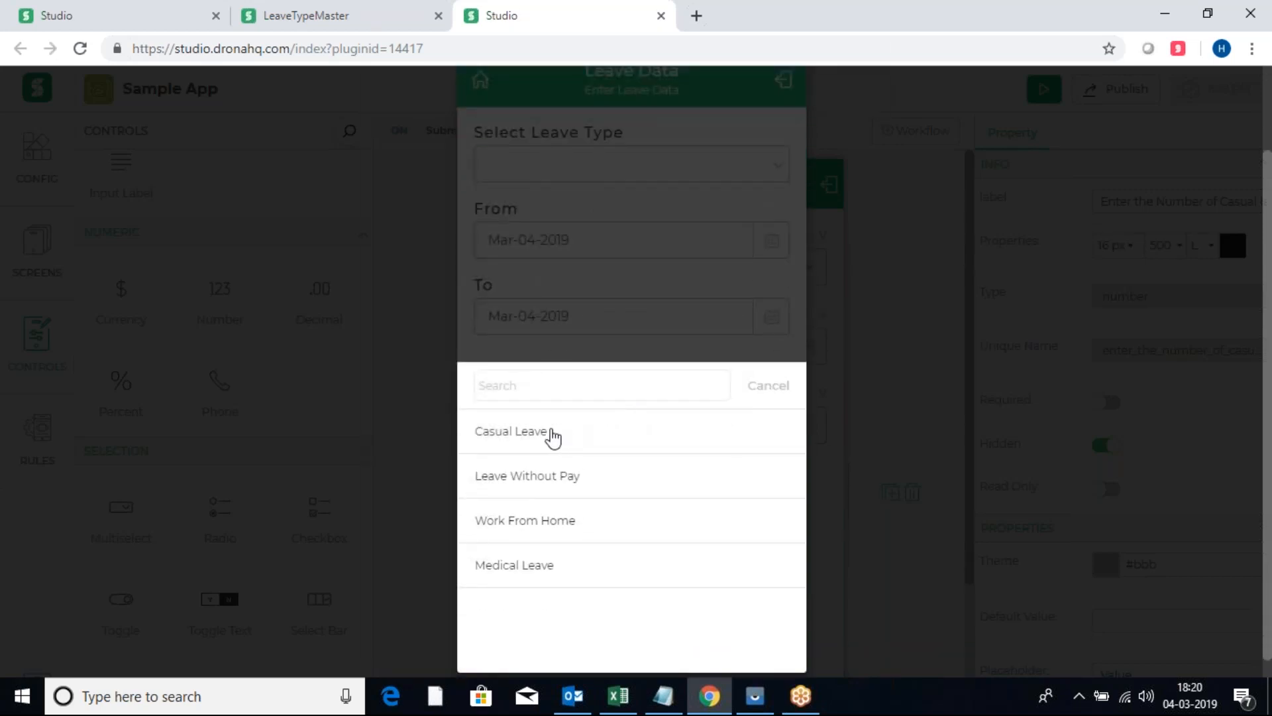
pyautogui.click(767, 385)
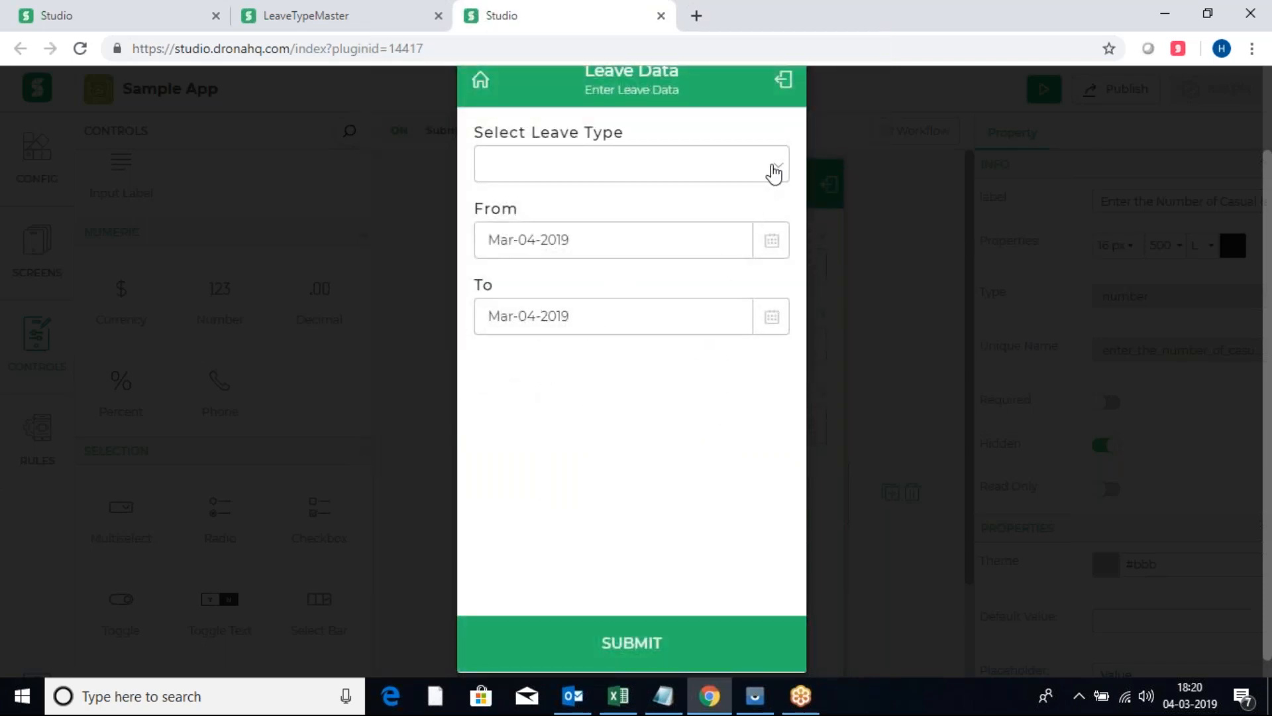
pyautogui.click(774, 172)
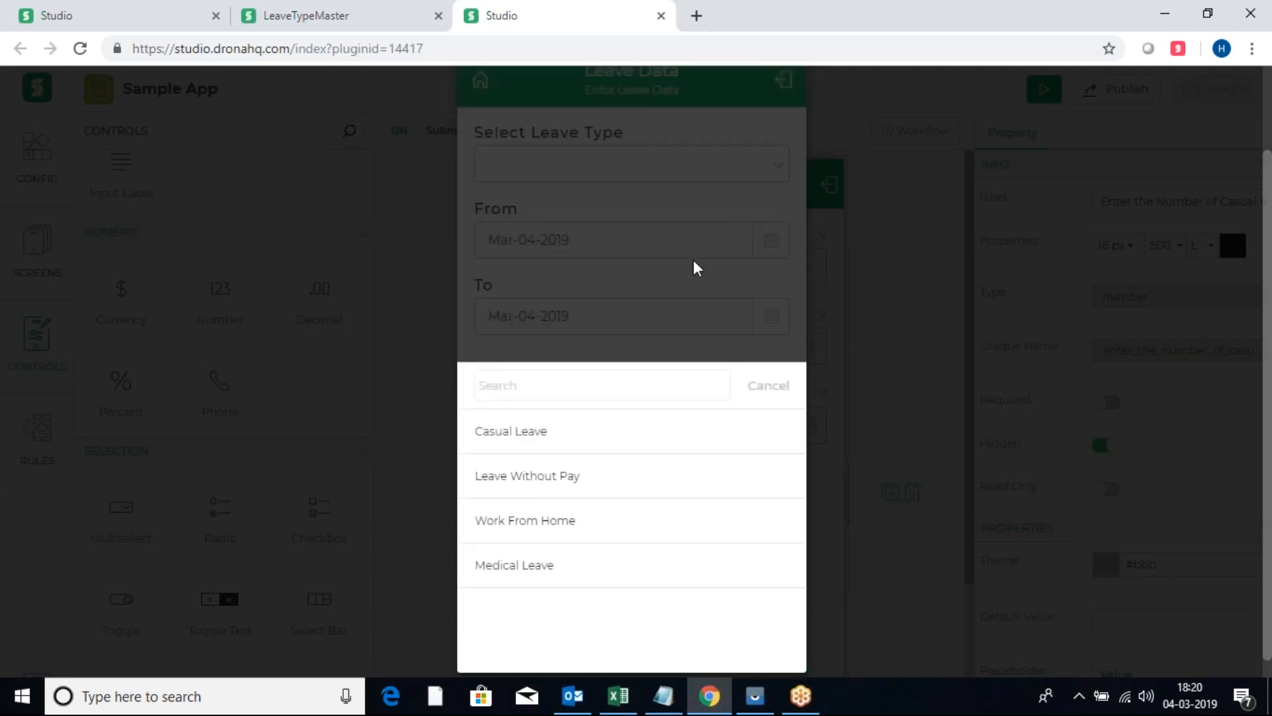
pyautogui.click(532, 437)
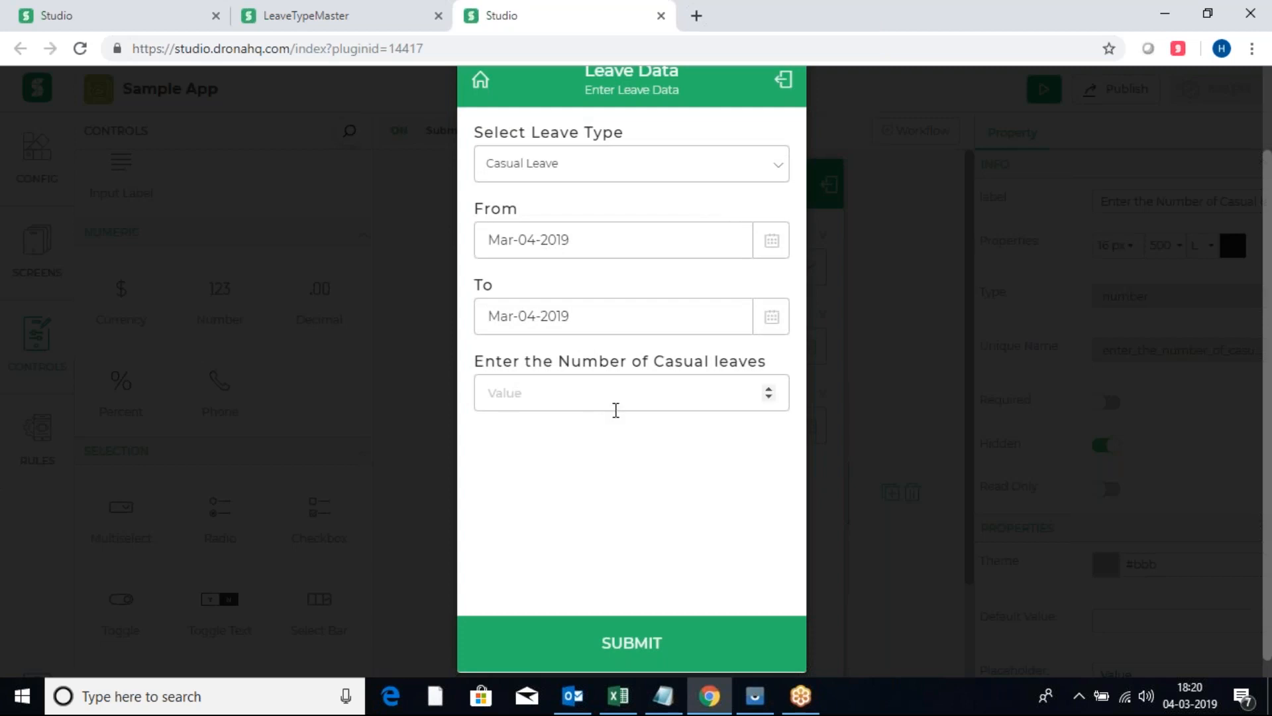
pyautogui.click(621, 398)
pyautogui.click(774, 430)
# Test the rule with "Leave Without Pay" as the leave type and close the preview
pyautogui.click(702, 166)
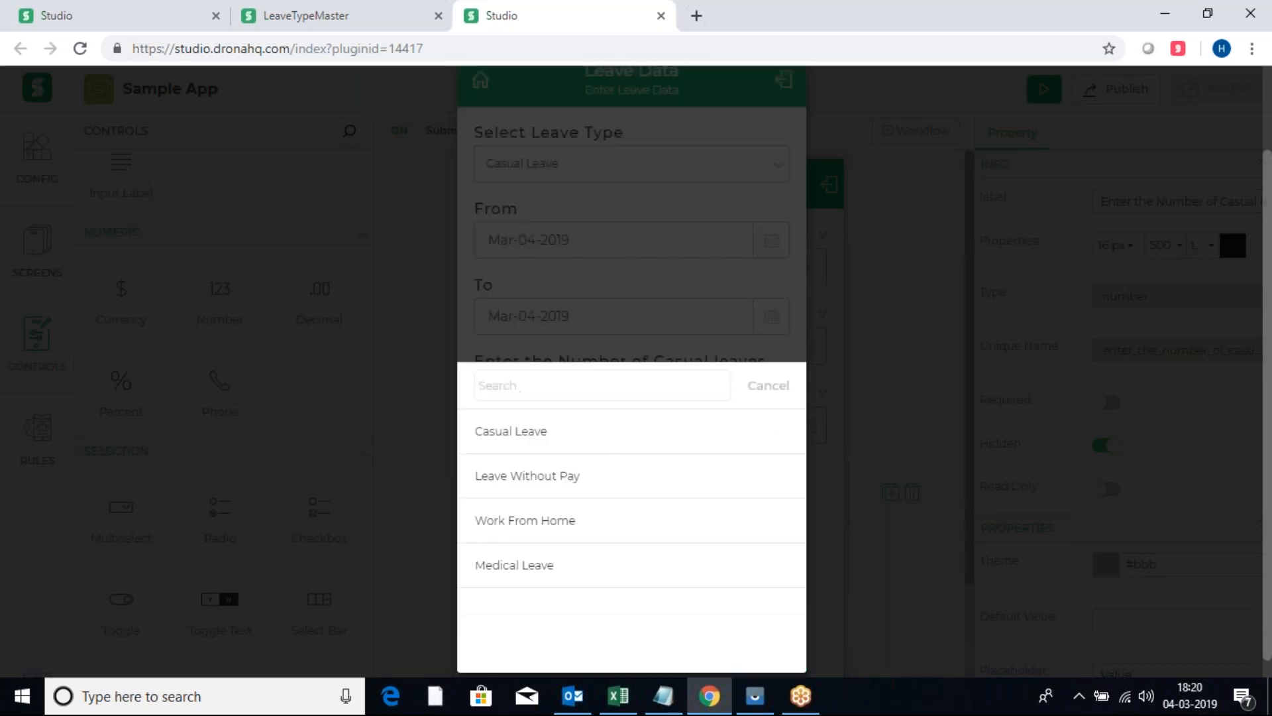
pyautogui.click(563, 491)
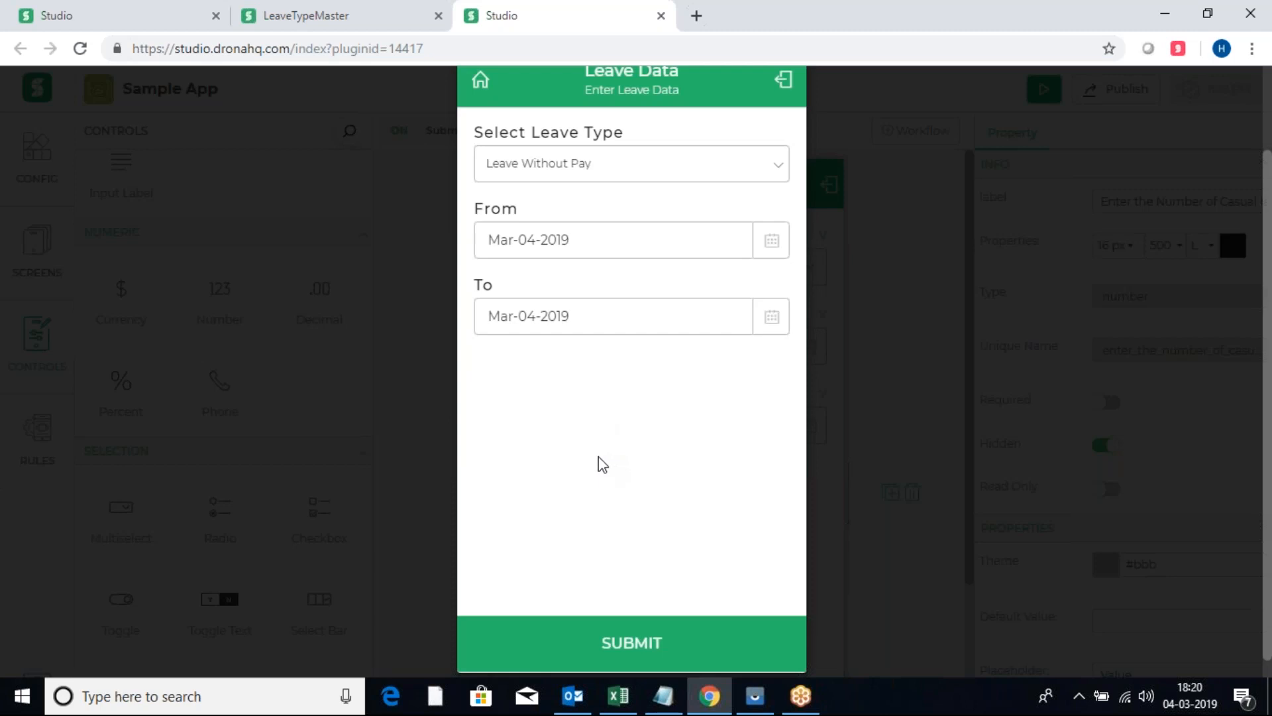
pyautogui.click(883, 409)
# Open the LeaveData form's validations and add a validation to the from date field
pyautogui.scroll(-2, 882, 409)
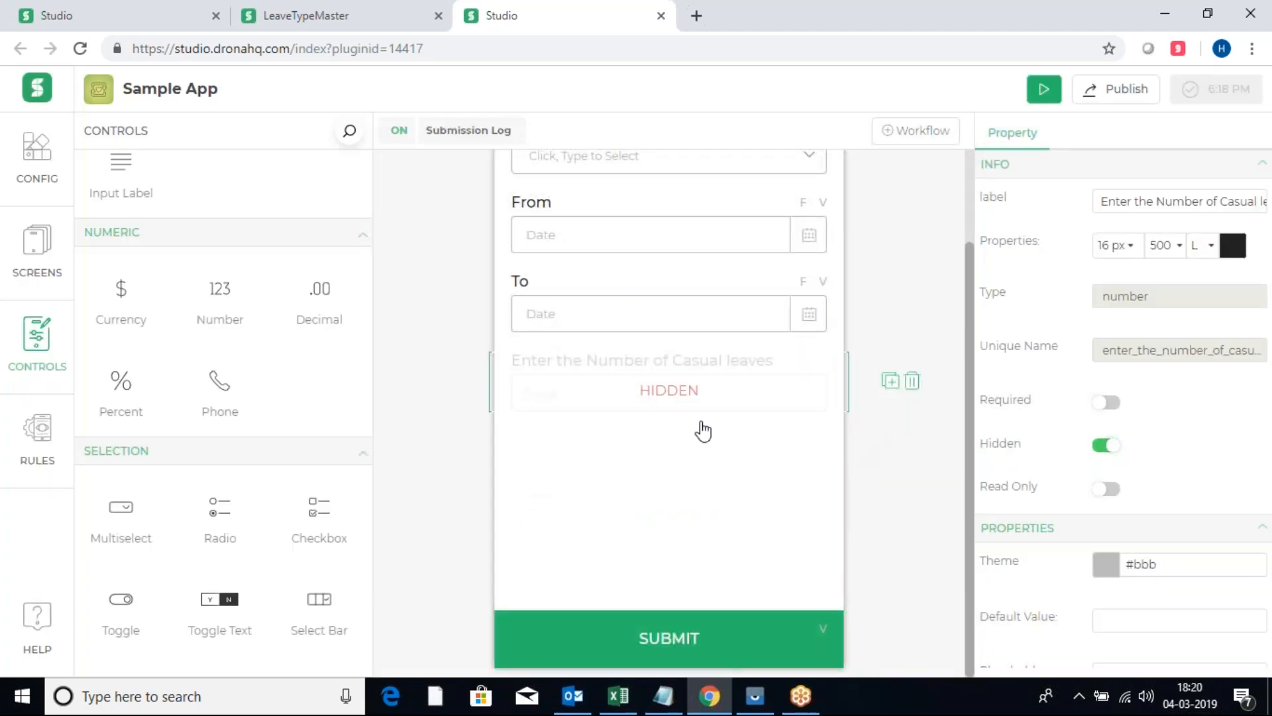
pyautogui.click(31, 442)
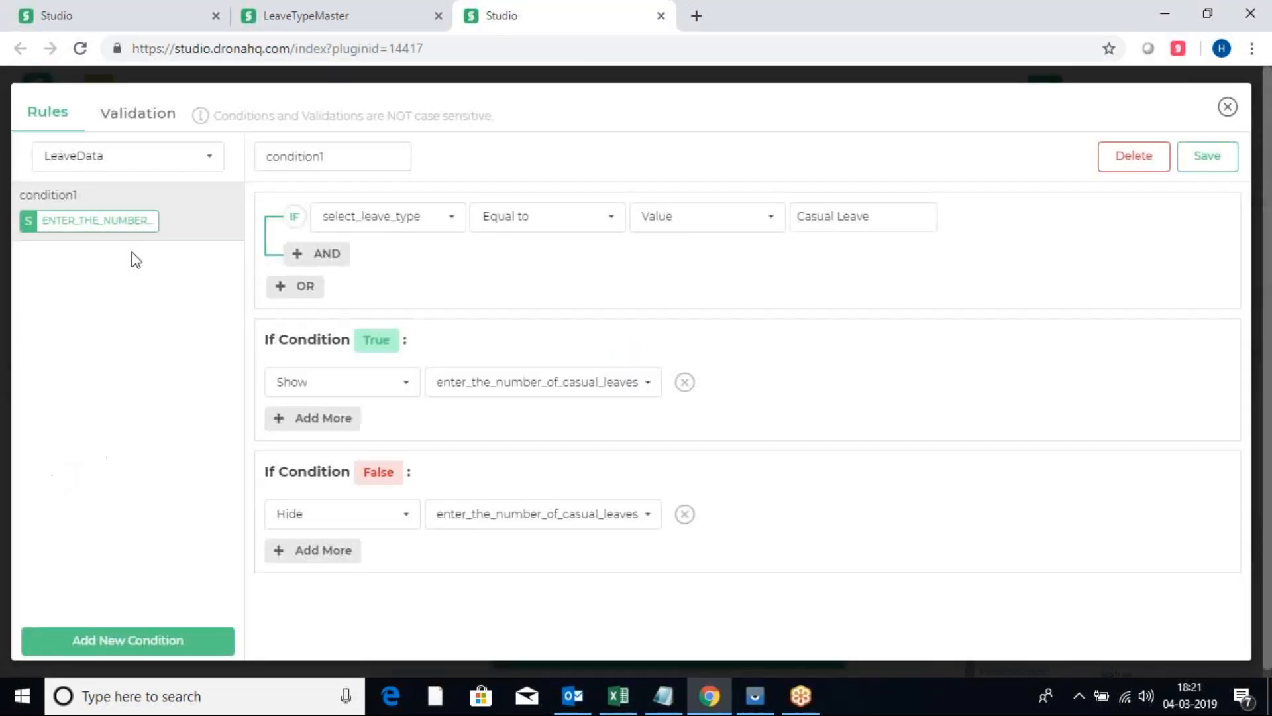
pyautogui.click(141, 114)
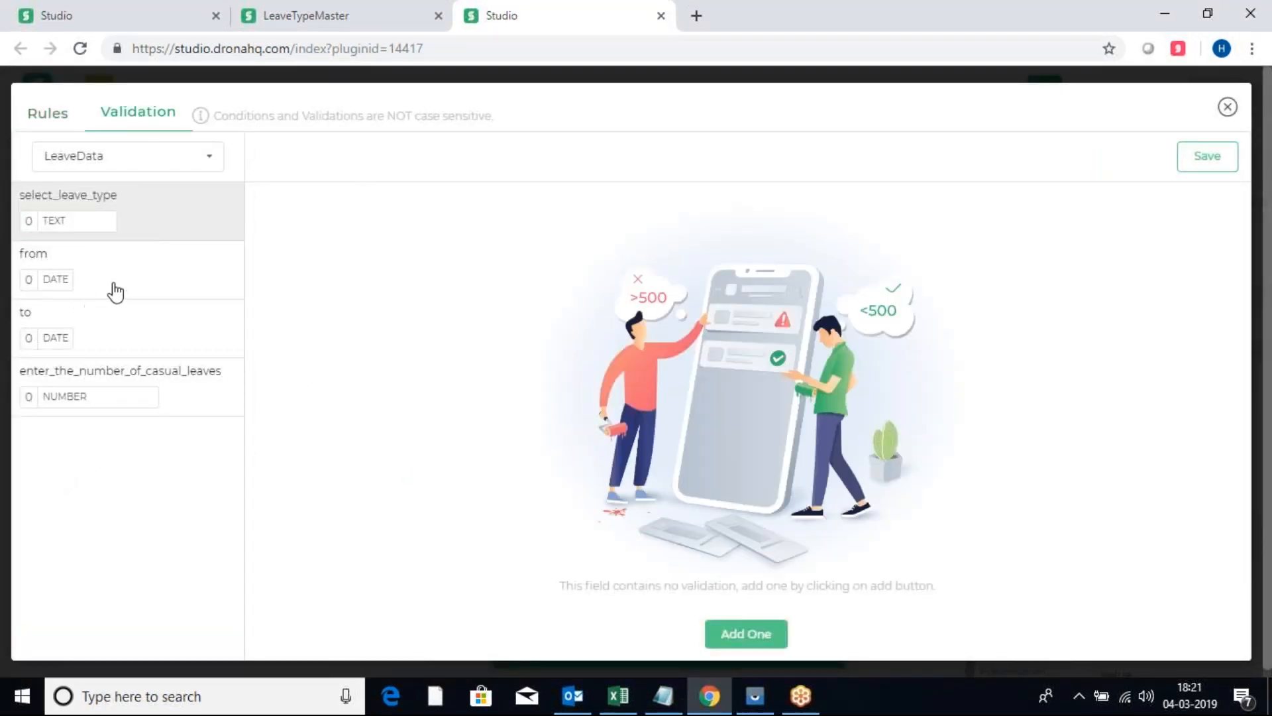
pyautogui.click(128, 270)
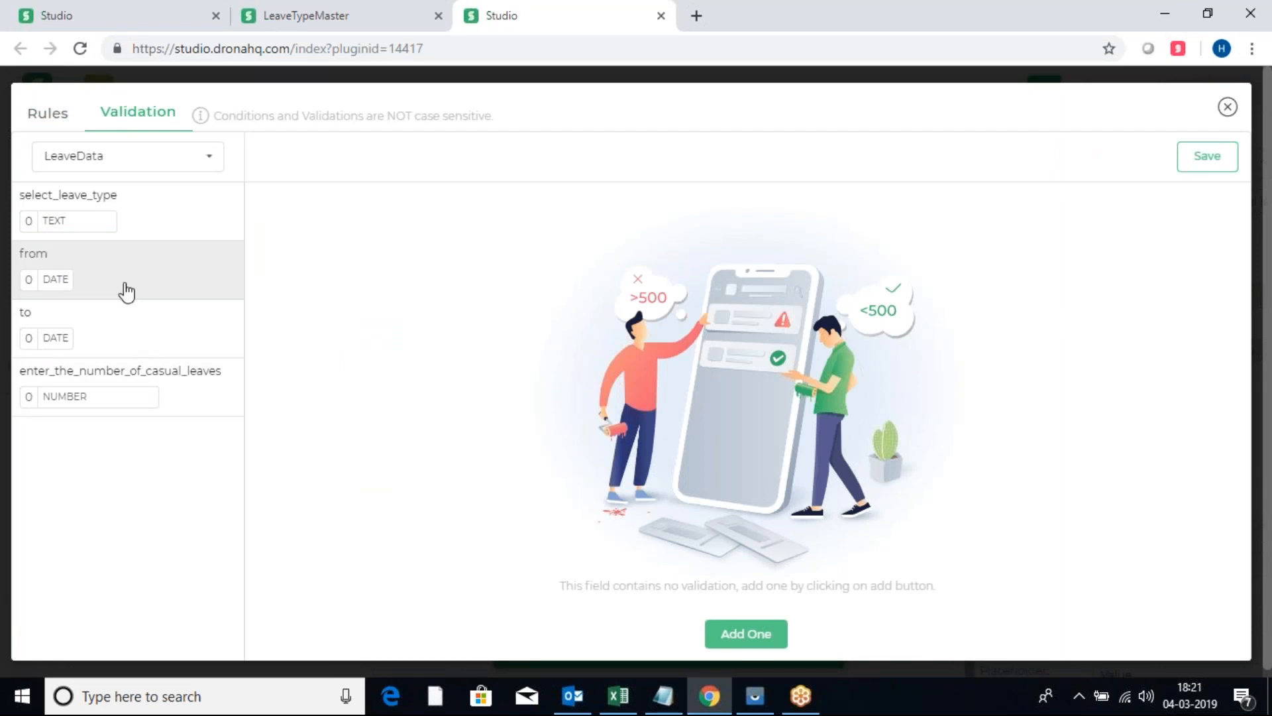
pyautogui.click(754, 636)
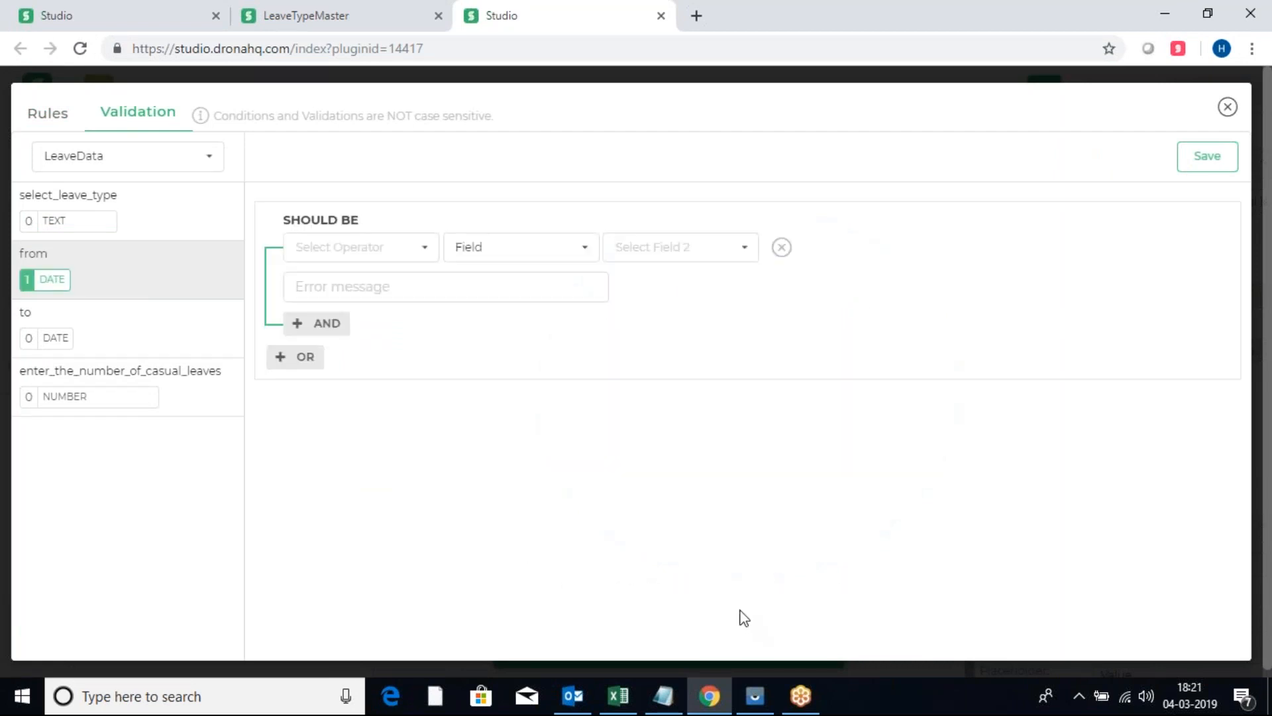
# Set the from field's validation so the date should be After the field "to"
pyautogui.click(428, 258)
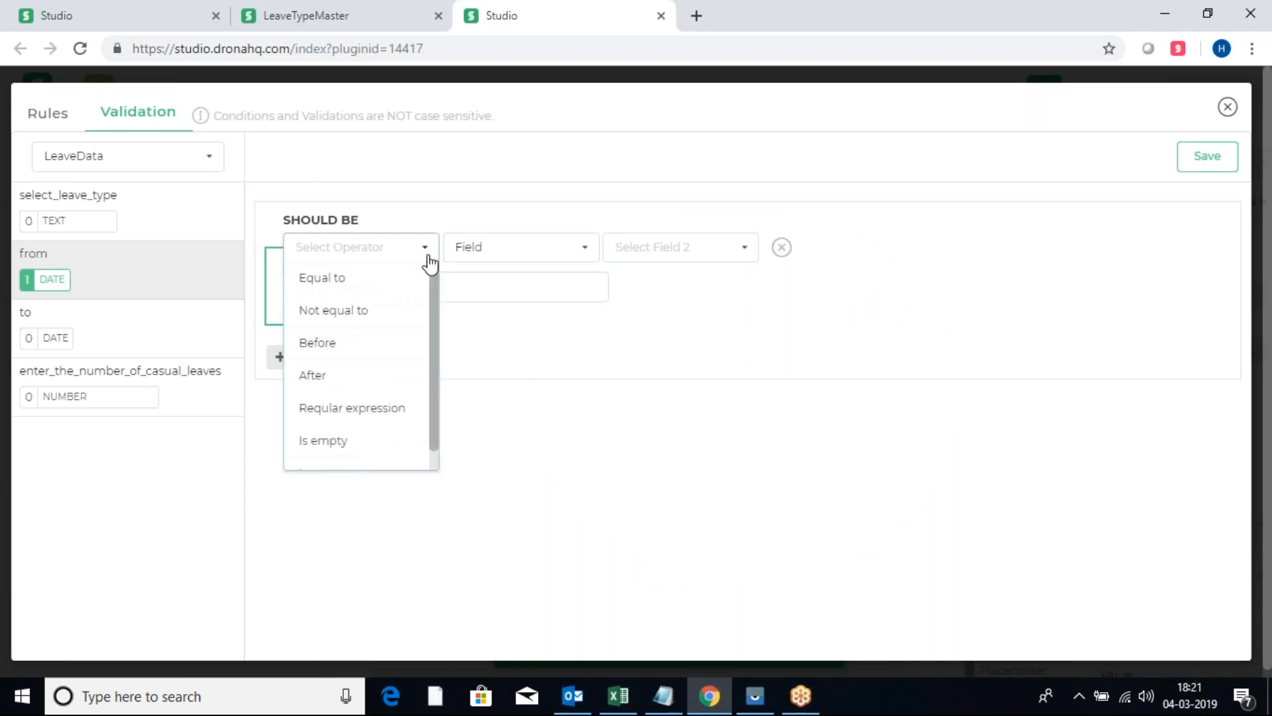
pyautogui.click(371, 377)
pyautogui.click(564, 244)
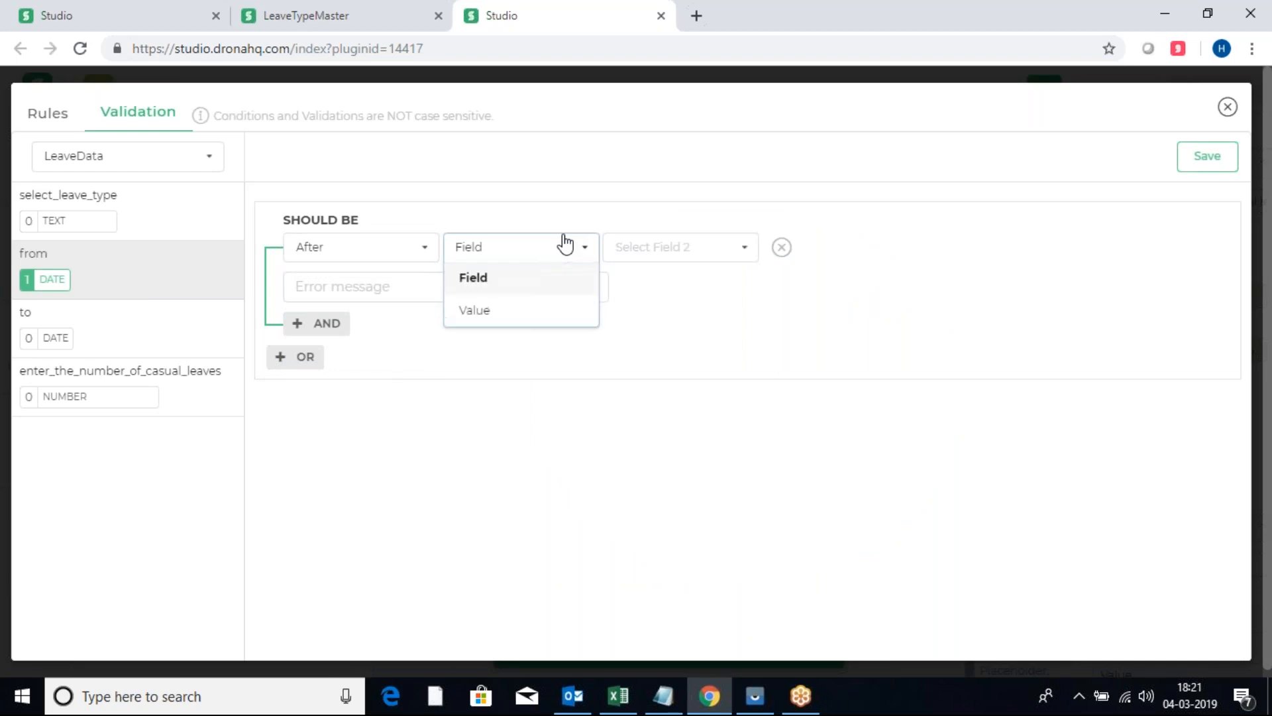
pyautogui.click(548, 279)
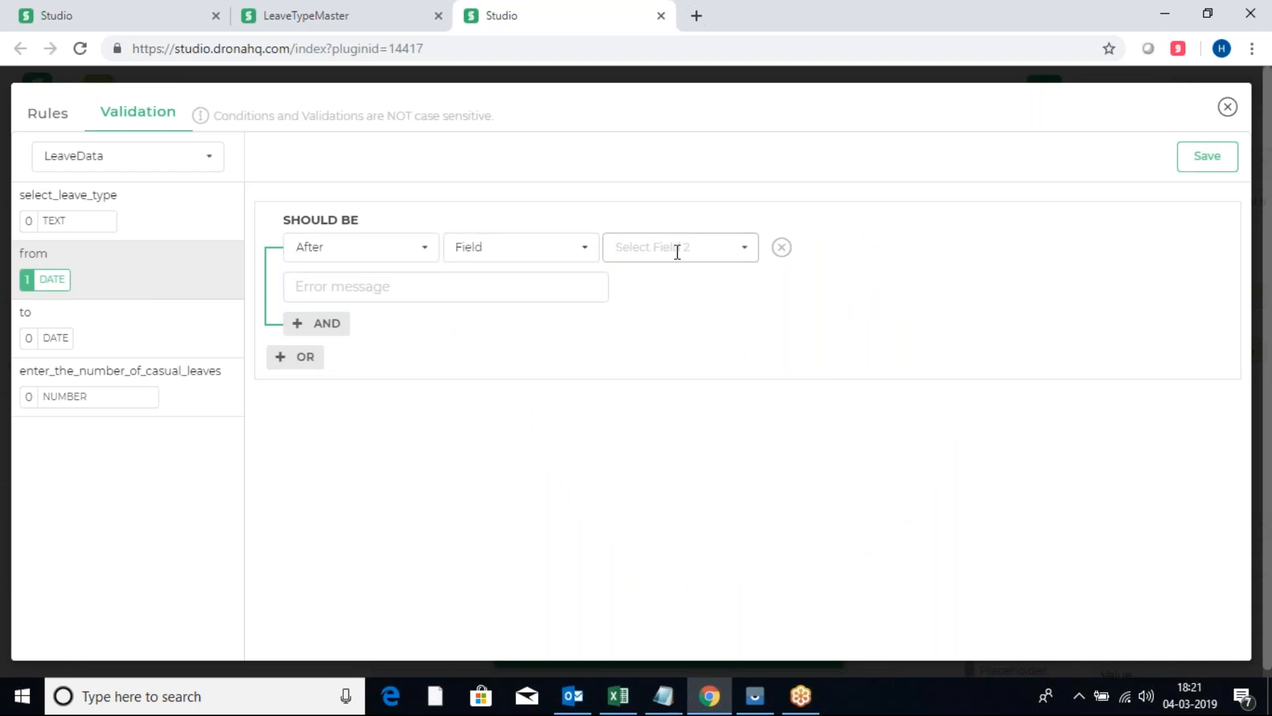
pyautogui.click(677, 252)
pyautogui.click(650, 341)
# Give the from validation the error message "From Date Must be before to date", save it and close the validations
pyautogui.click(493, 283)
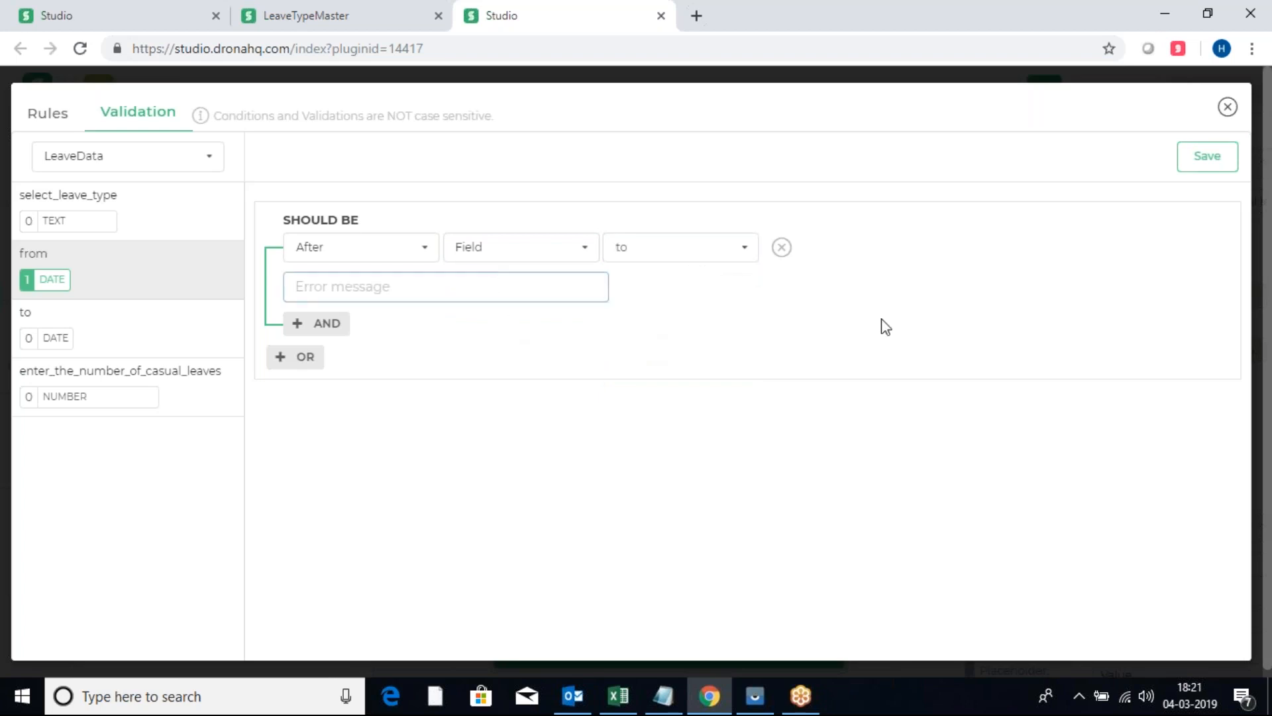
pyautogui.write('Fro')
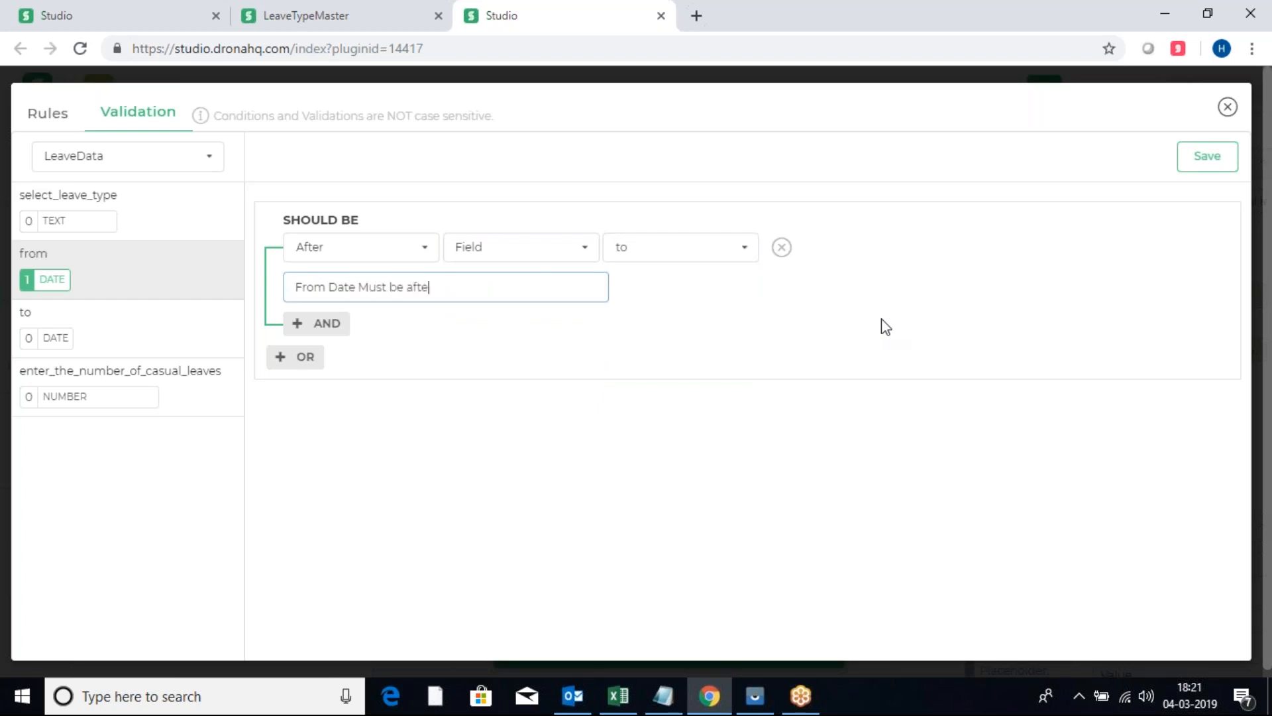
pyautogui.write('m Date Must be before to d')
pyautogui.click(1200, 163)
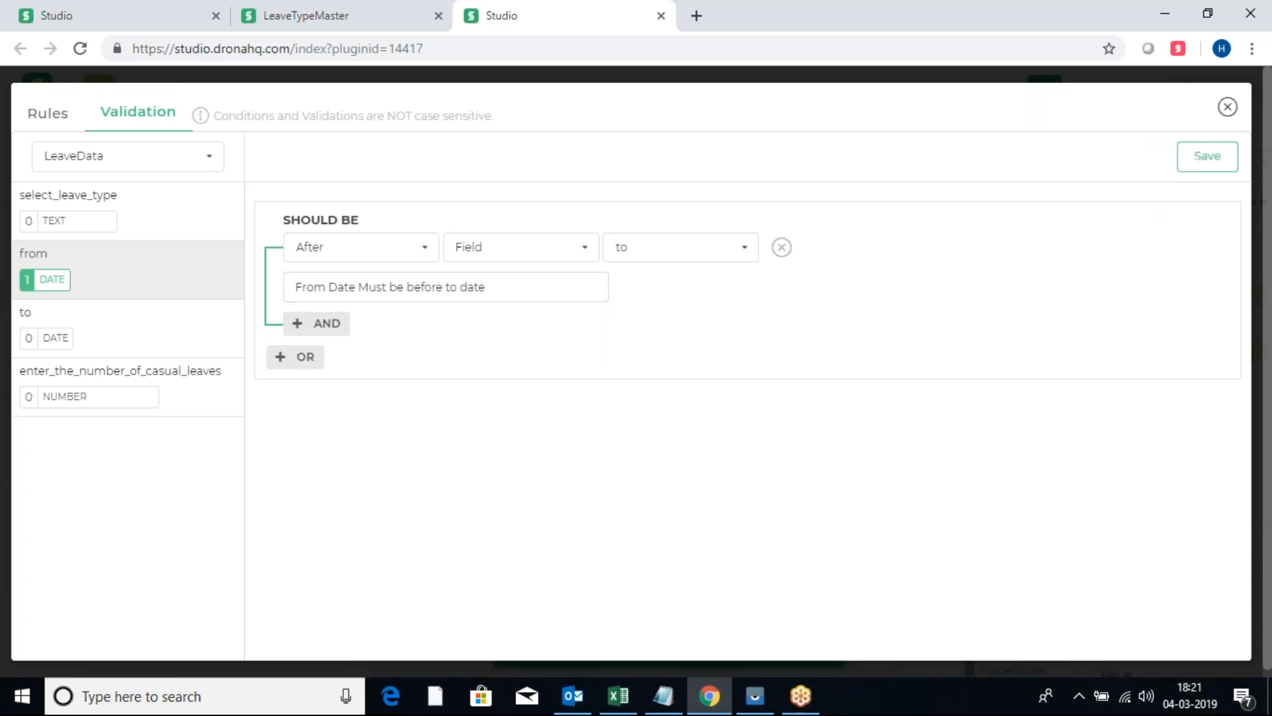
pyautogui.click(1229, 108)
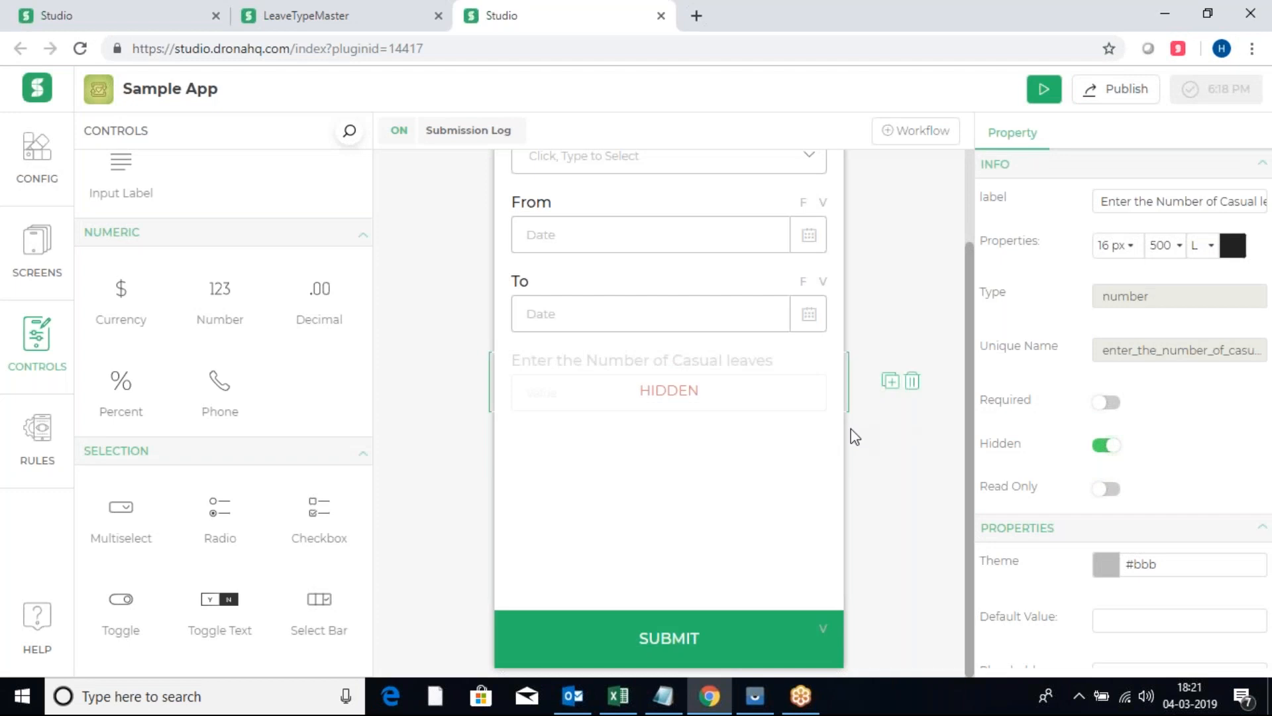
pyautogui.scroll(2, 855, 436)
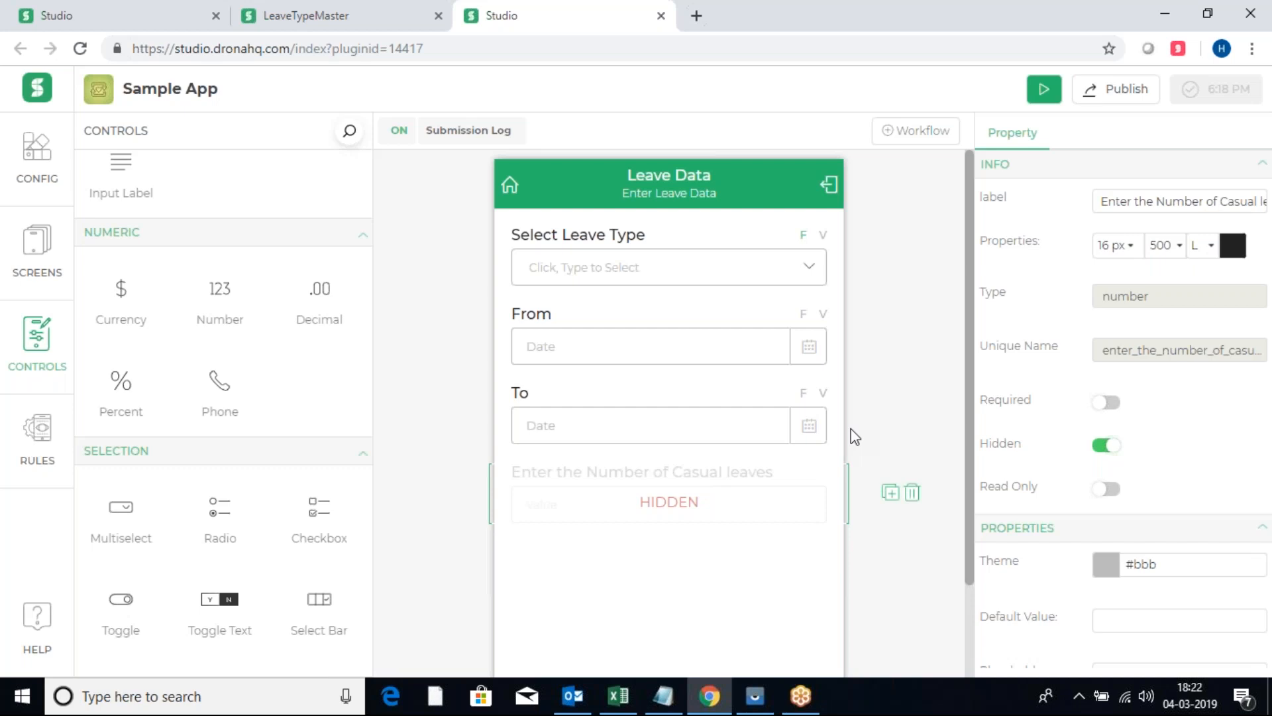
pyautogui.scroll(-2, 613, 494)
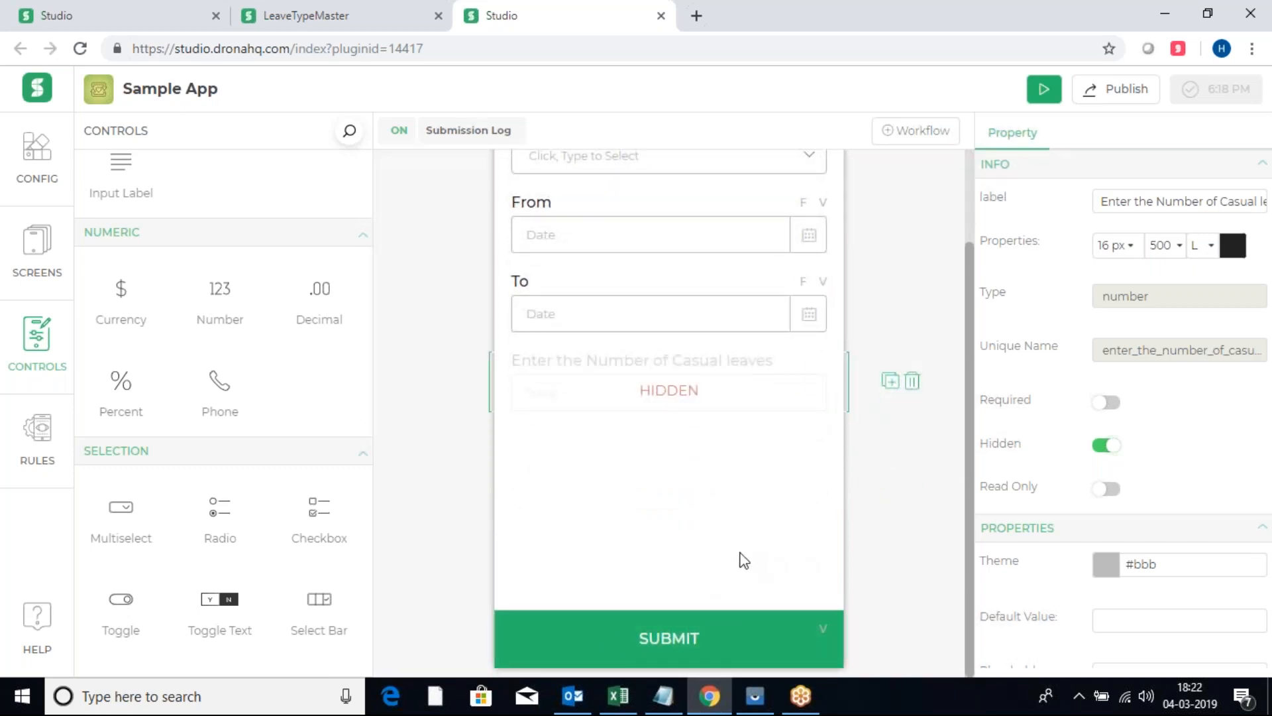
pyautogui.scroll(2, 742, 560)
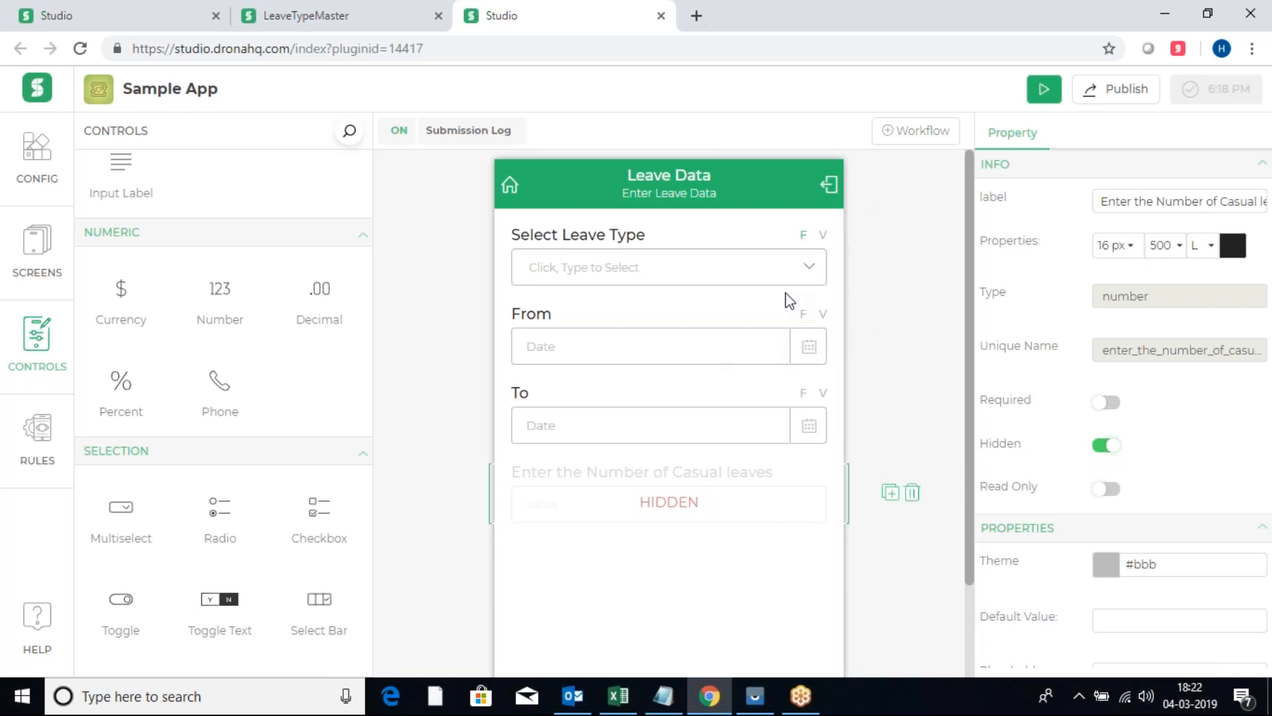
# Create a workflow for the form named "Leave Workflow" with the description "Request and approval of leaves"
pyautogui.click(889, 142)
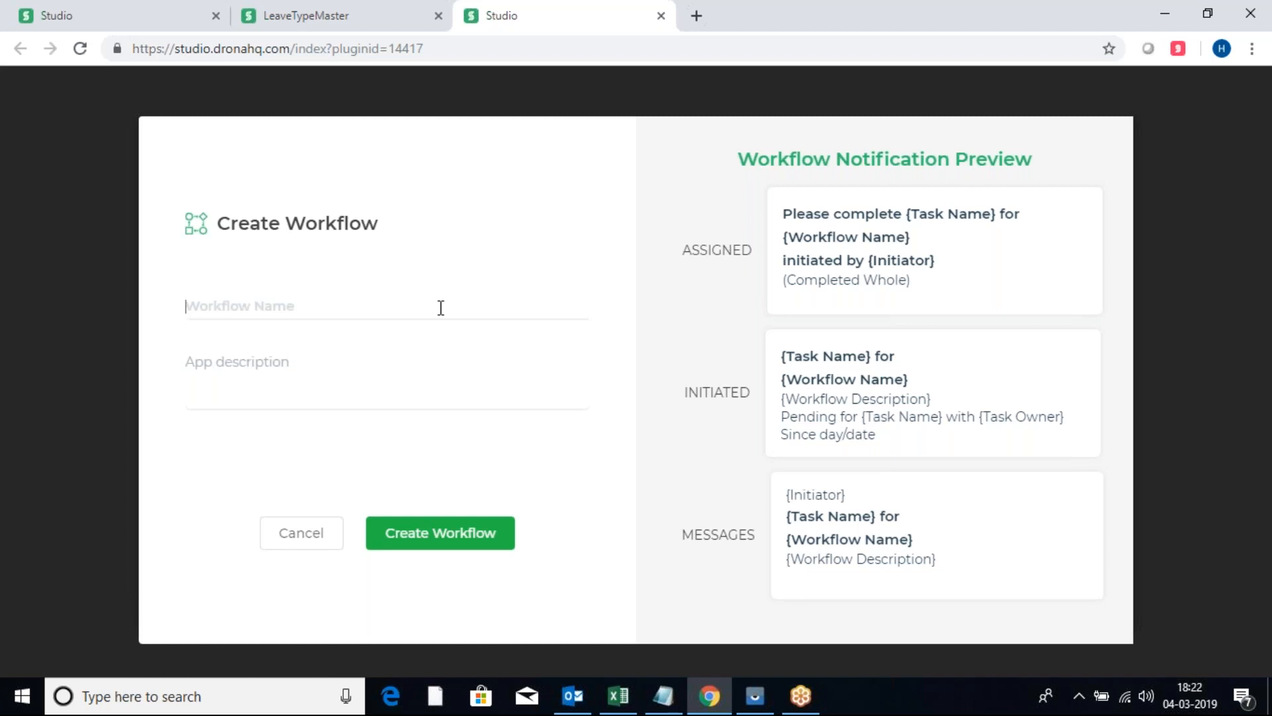
pyautogui.write('L')
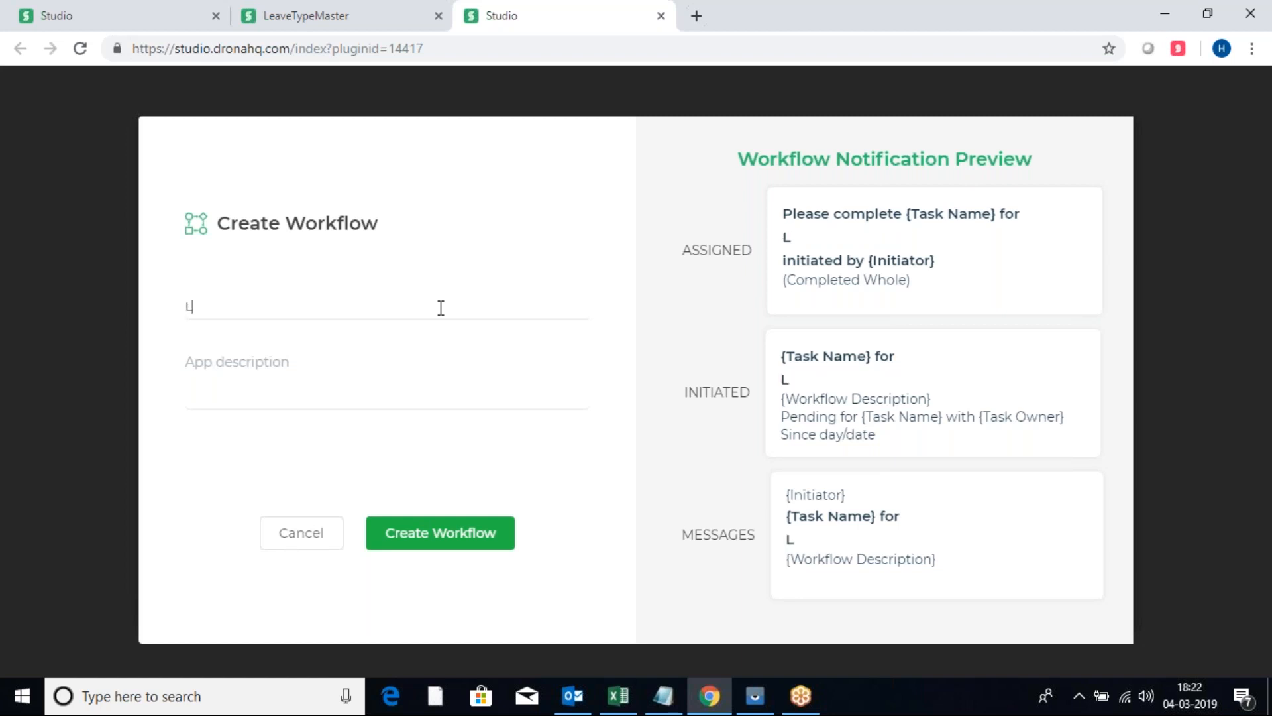
pyautogui.write('eave ')
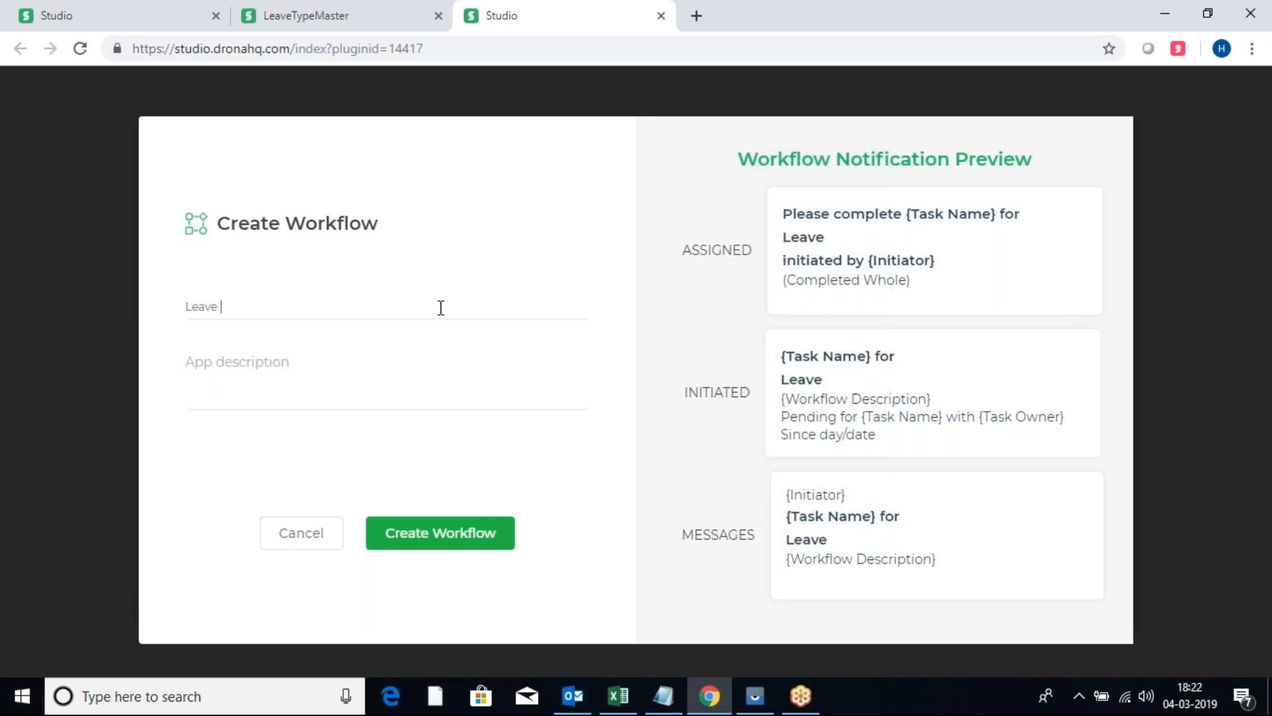
pyautogui.write('Workflow')
pyautogui.click(454, 349)
pyautogui.write('Requ')
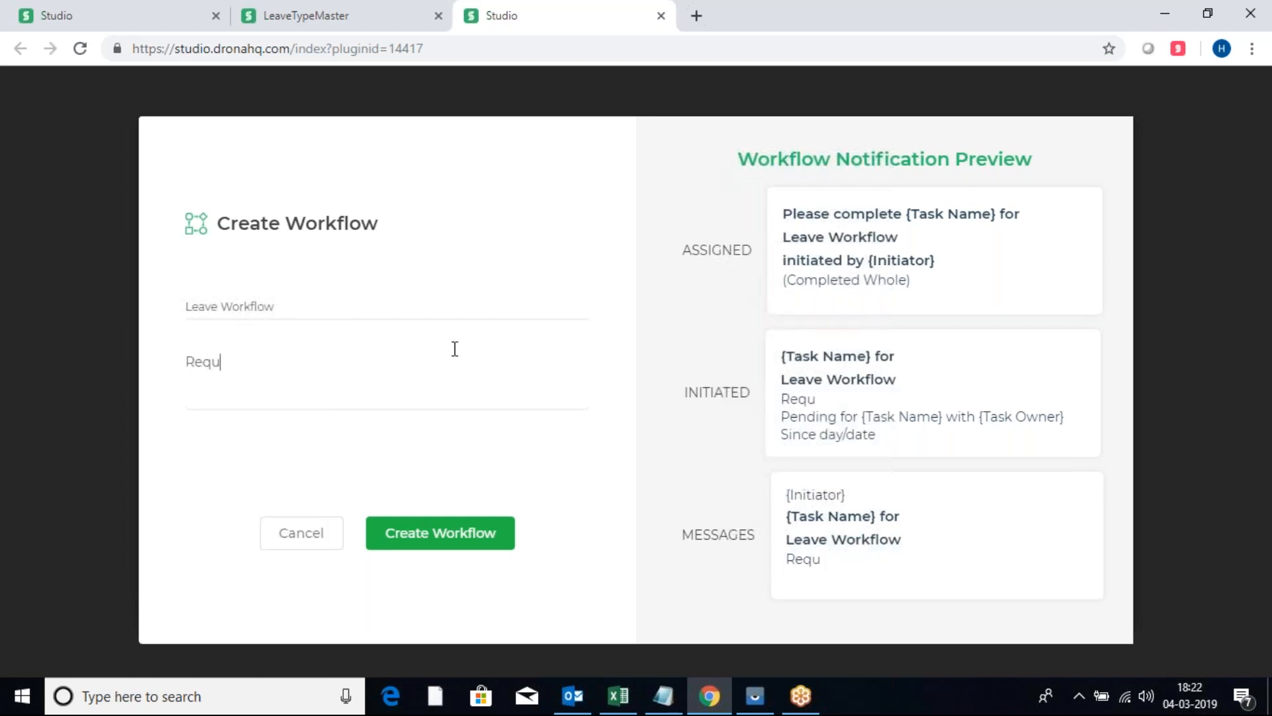
pyautogui.write('est and approval of leaves')
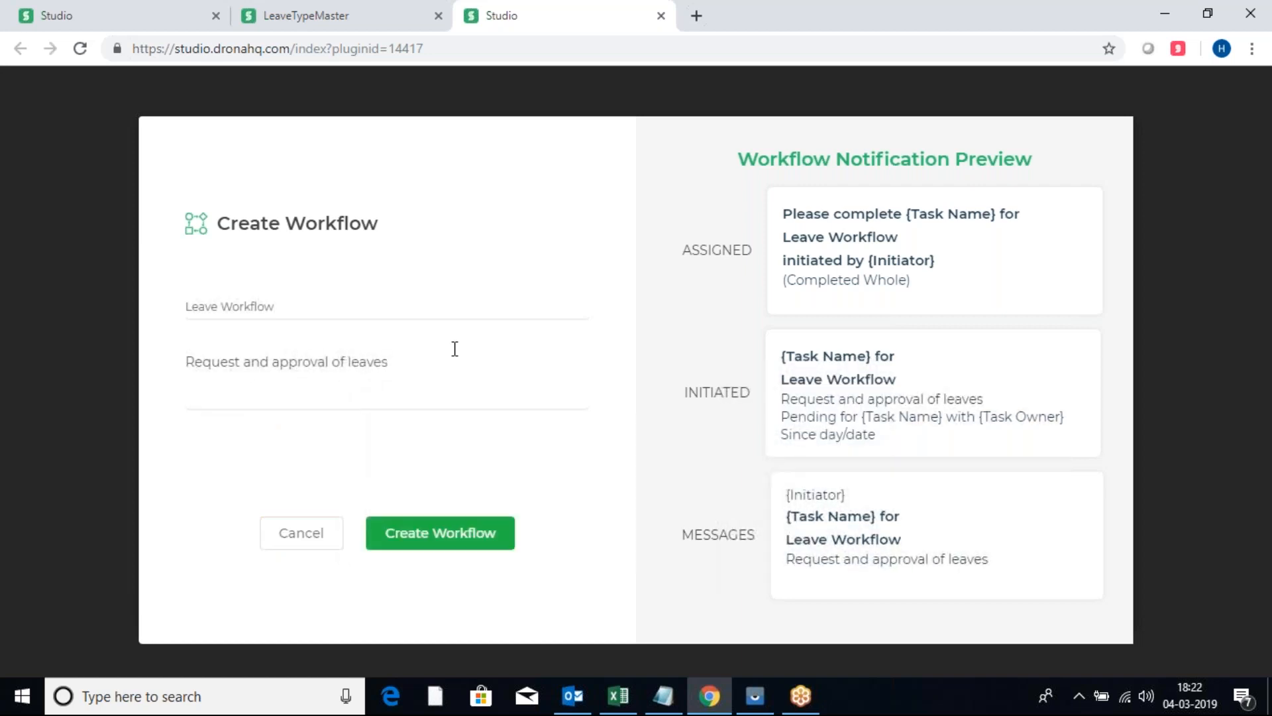
pyautogui.click(451, 548)
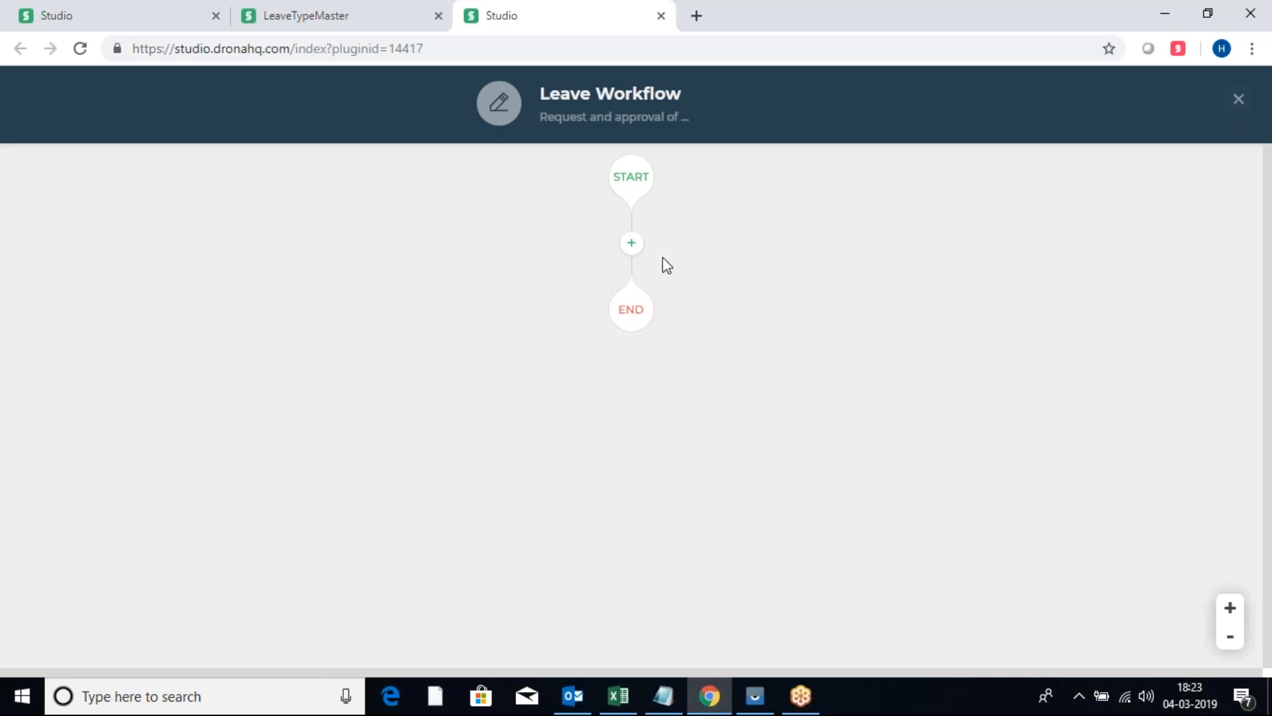
# Add an Approval task named "Leave Approval" to the workflow, leaving its execution condition blank
pyautogui.click(631, 247)
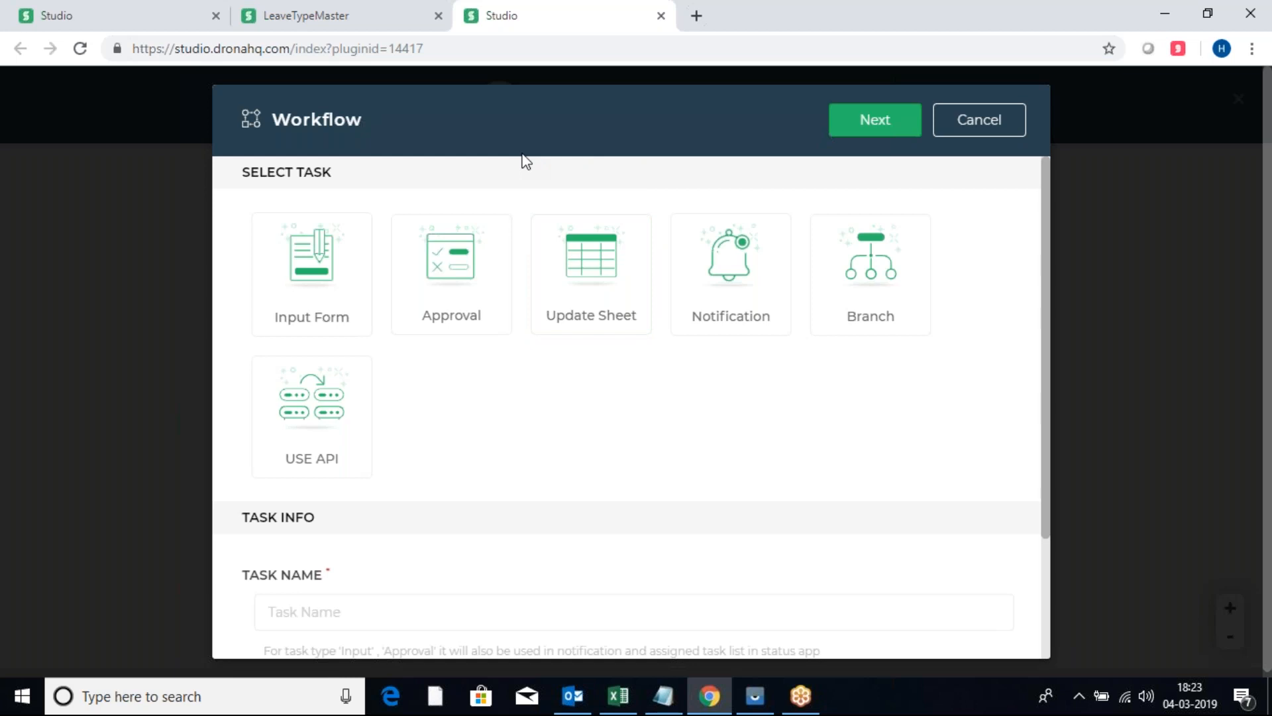
pyautogui.click(476, 245)
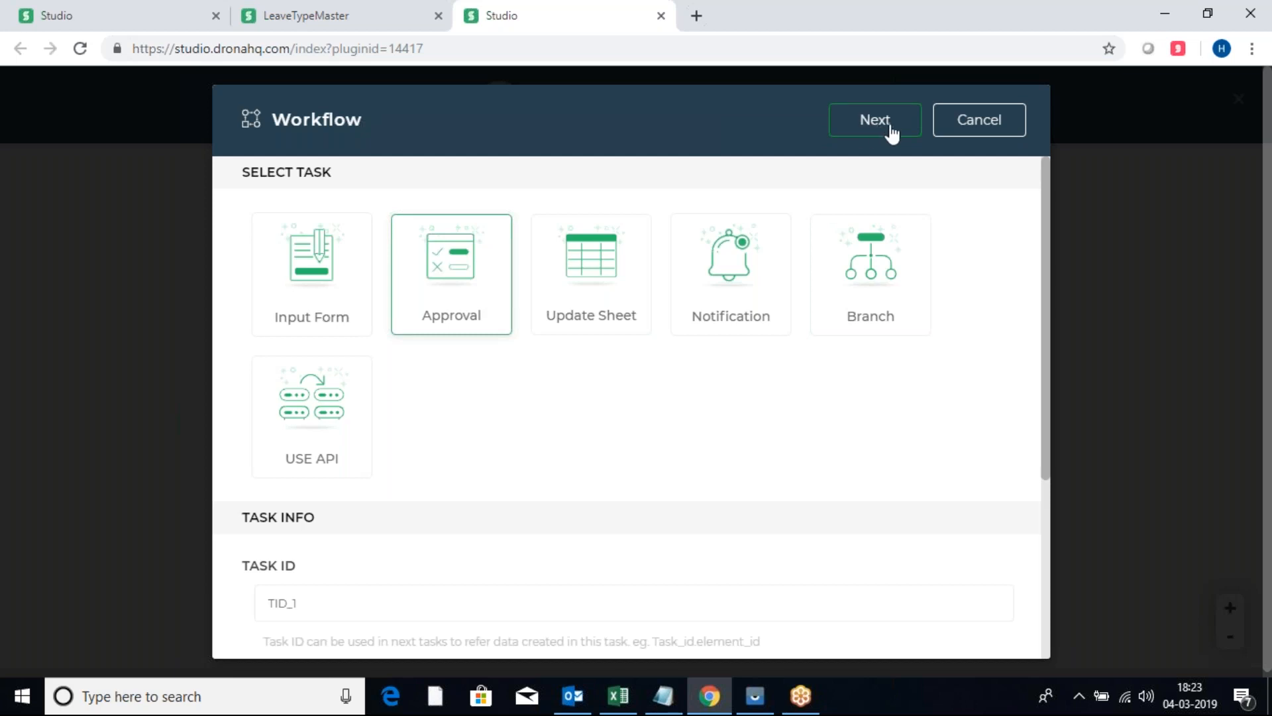
pyautogui.scroll(-2, 610, 364)
pyautogui.scroll(-2, 615, 368)
pyautogui.click(346, 436)
pyautogui.write('Leave Approval')
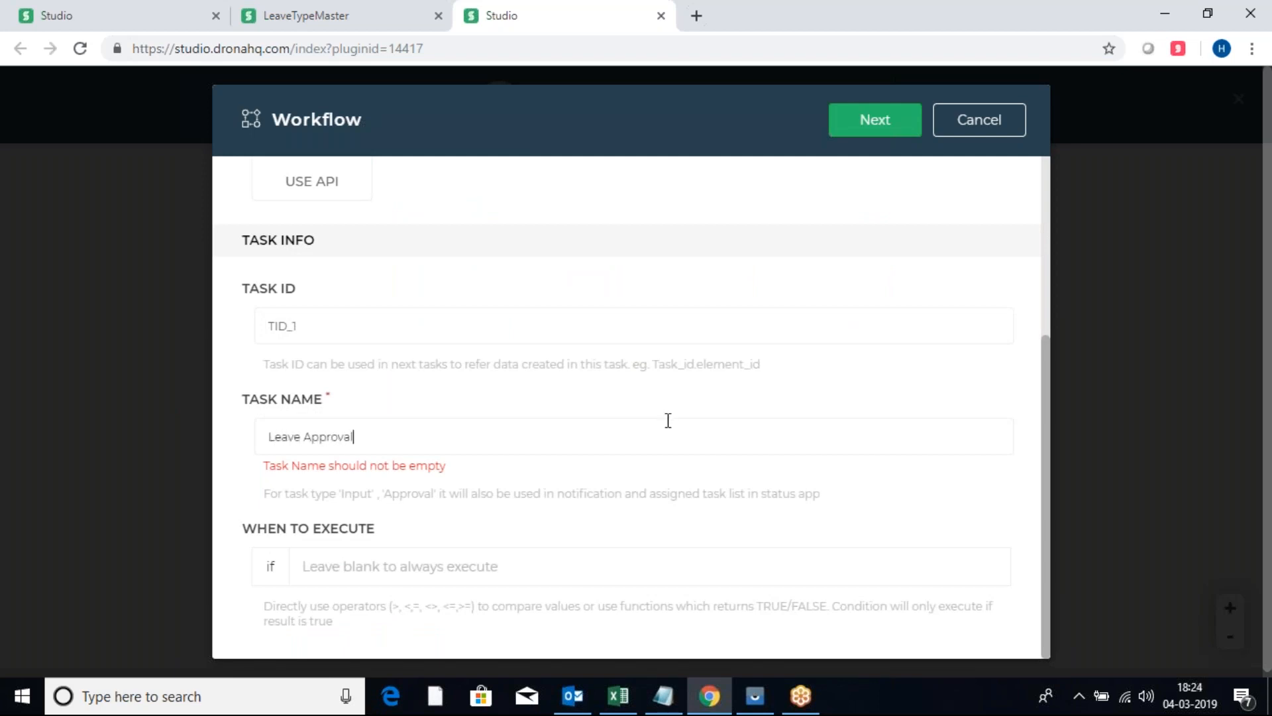
pyautogui.click(375, 578)
pyautogui.scroll(-2, 756, 605)
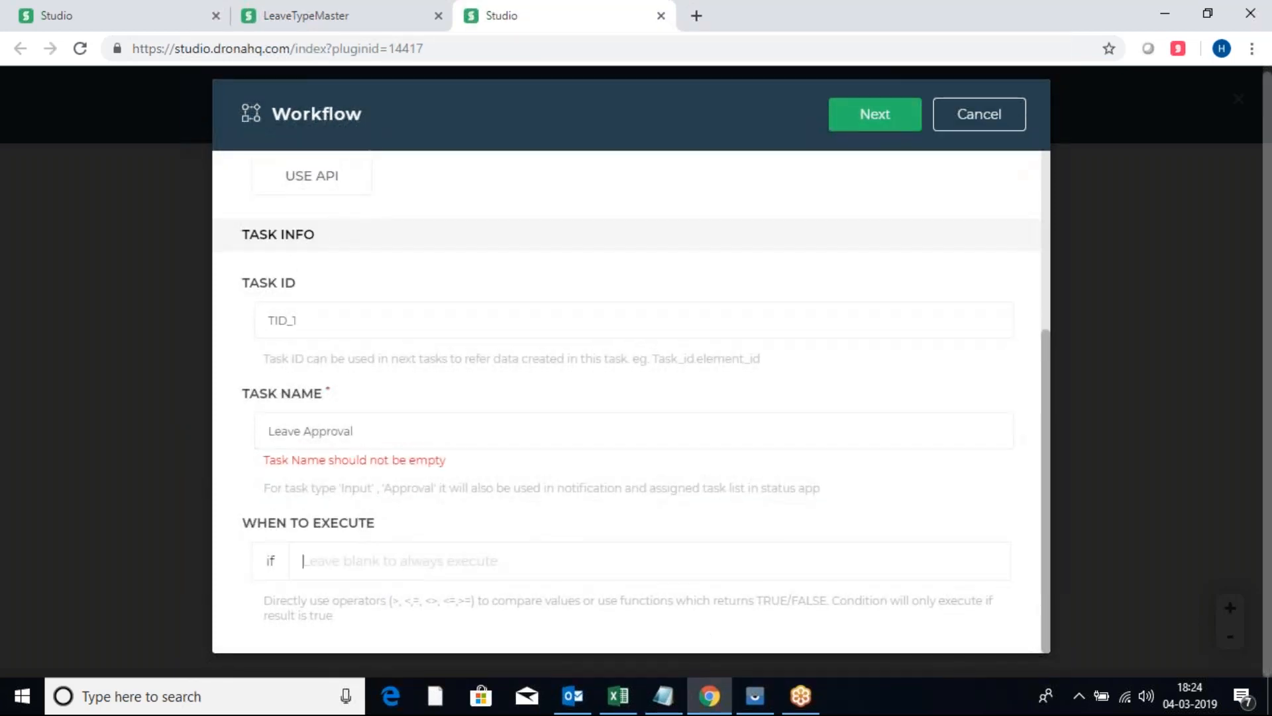
pyautogui.scroll(1, 632, 401)
pyautogui.scroll(-1, 632, 401)
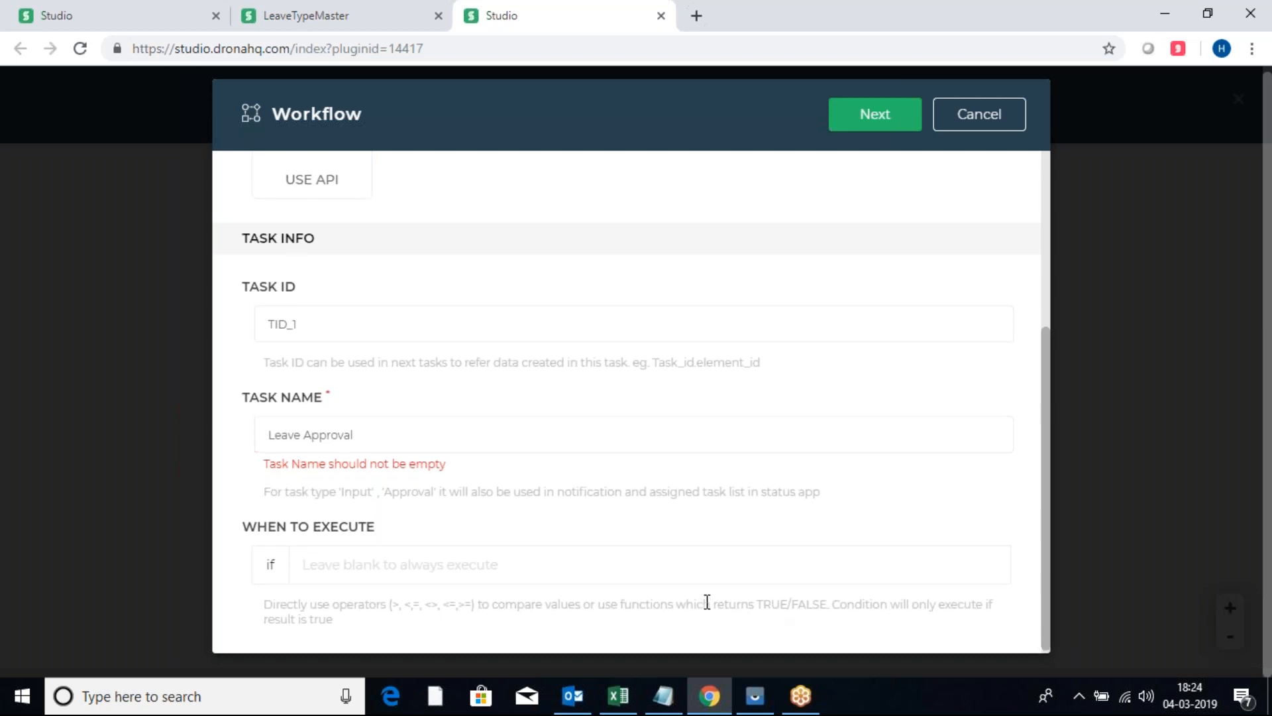
pyautogui.scroll(4, 703, 598)
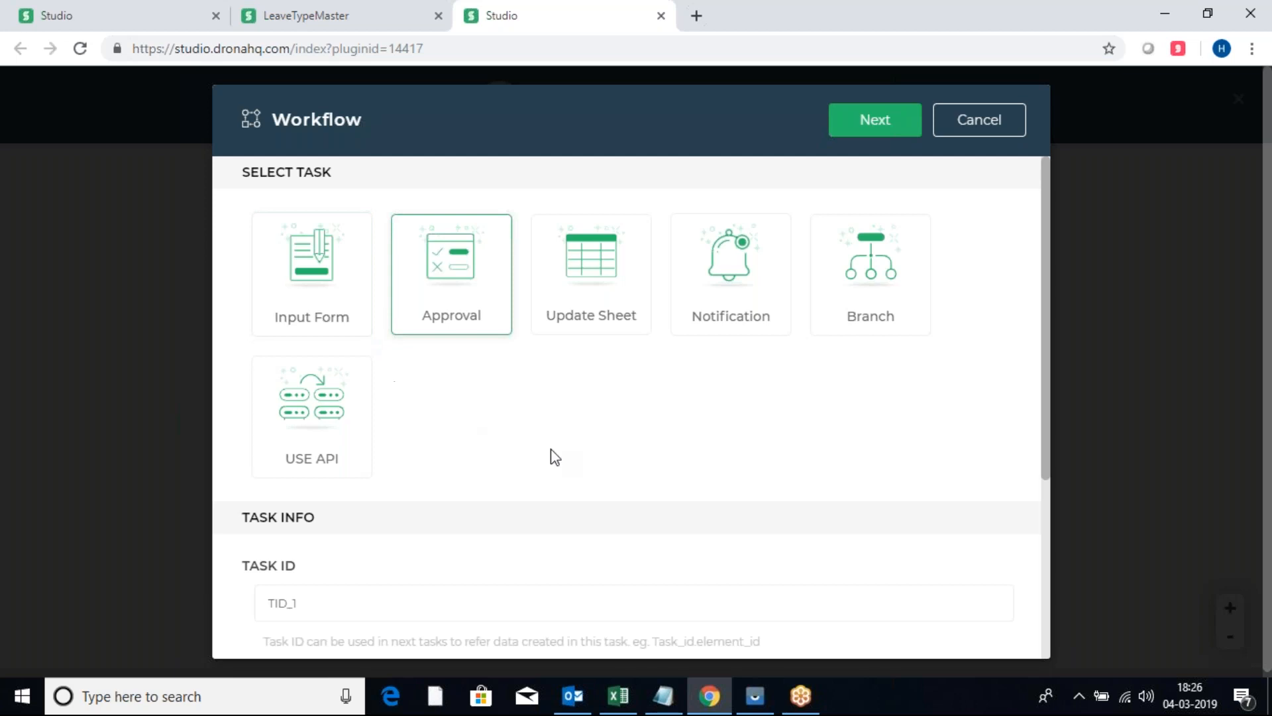
# Try the USE API task type, set the task back to Approval and continue to its assignment settings
pyautogui.click(323, 427)
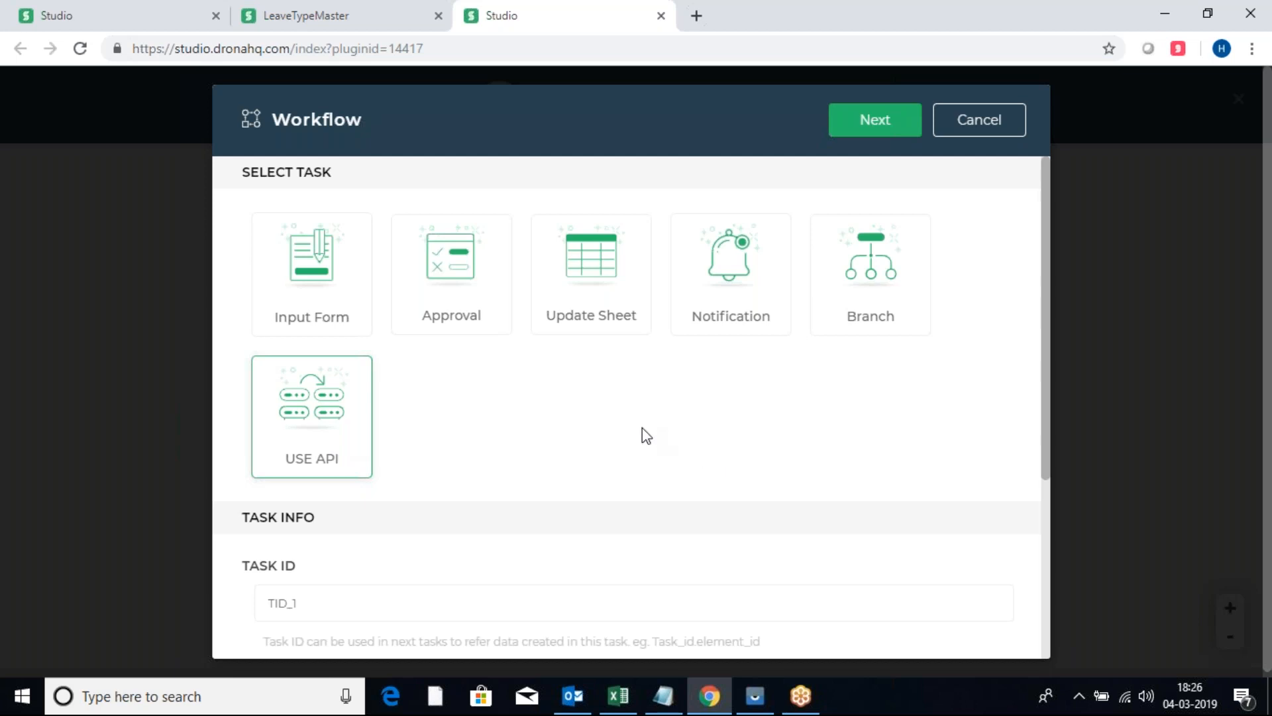
pyautogui.scroll(-4, 633, 440)
pyautogui.scroll(4, 563, 412)
pyautogui.click(459, 284)
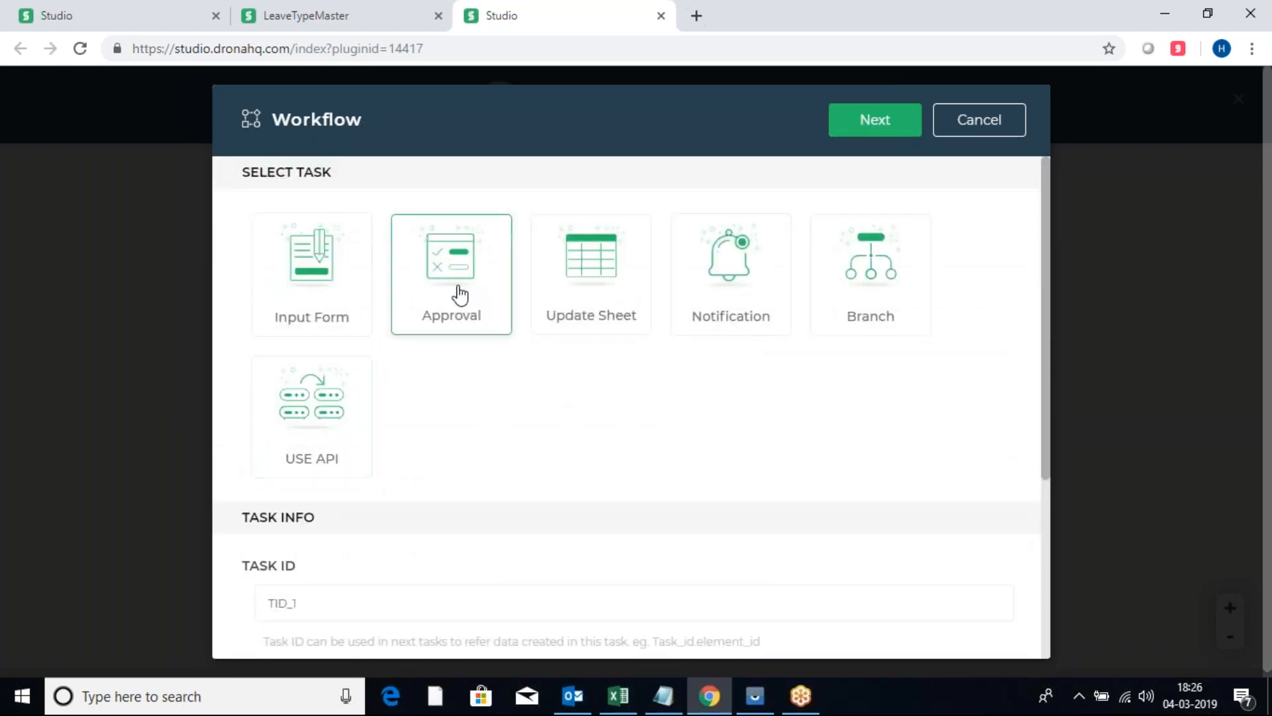
pyautogui.scroll(-4, 500, 358)
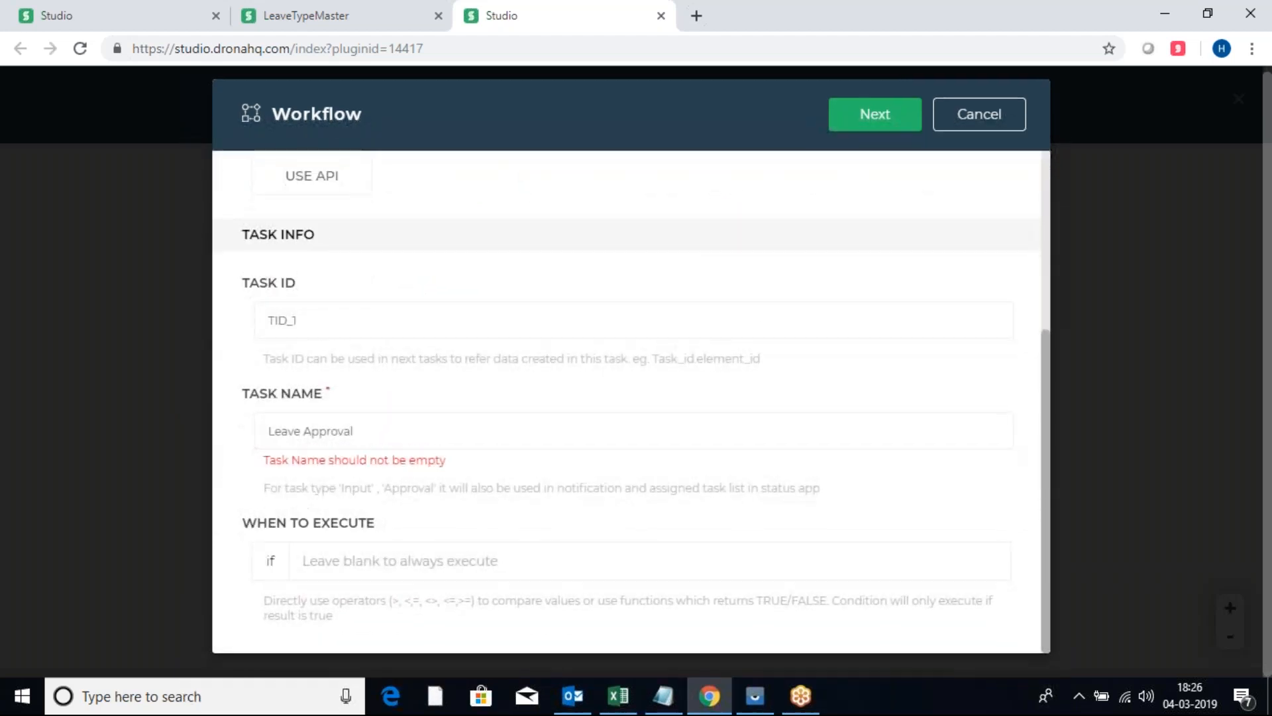
pyautogui.scroll(4, 629, 398)
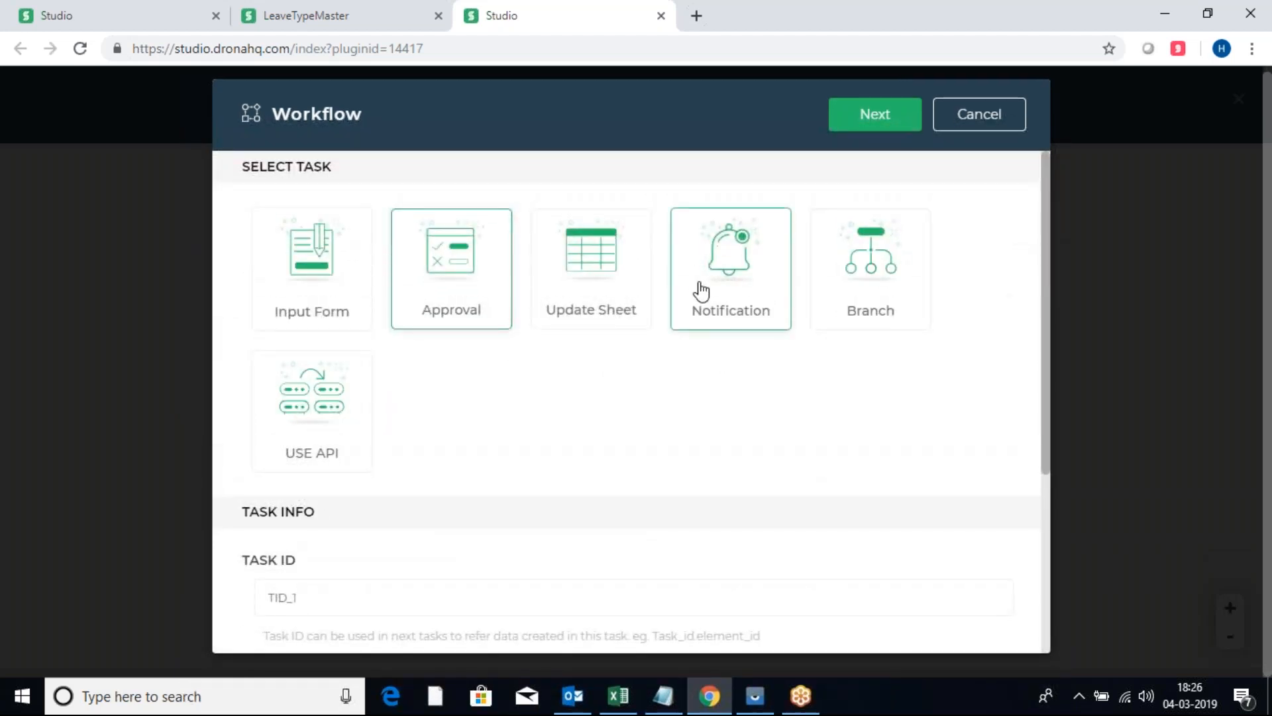
pyautogui.click(862, 119)
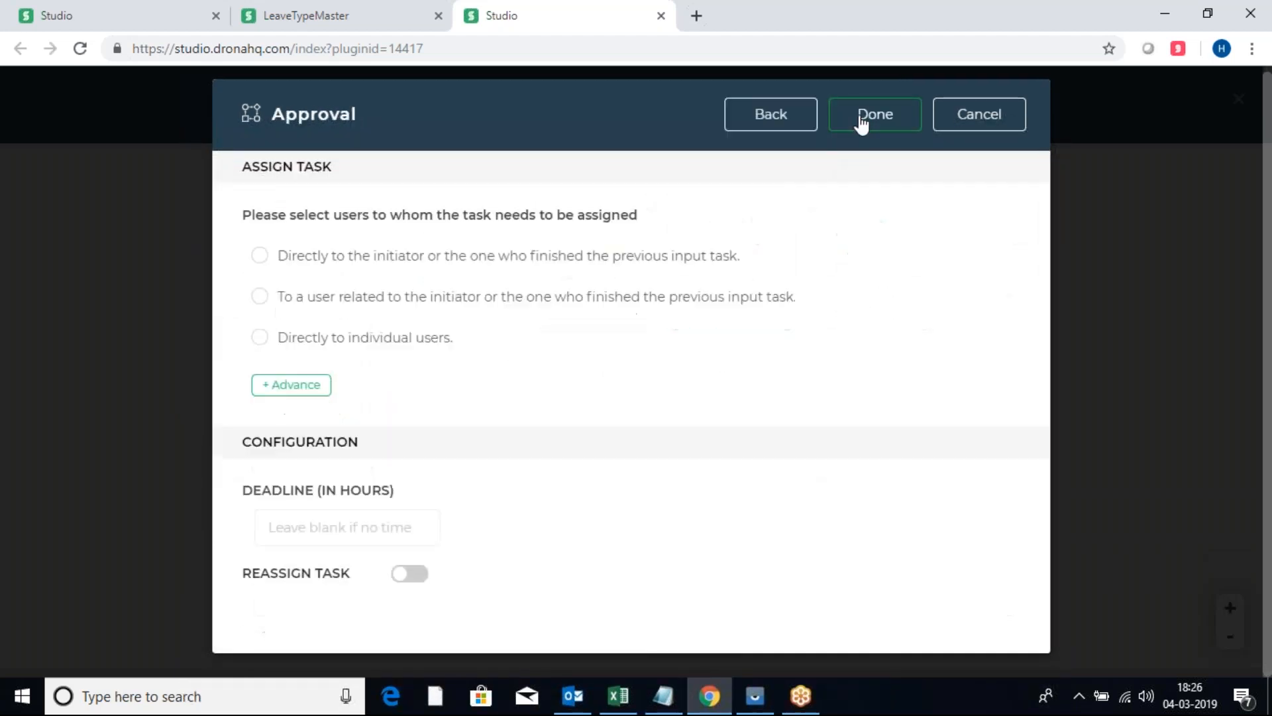
# Try to assign the approval task directly to individual users, and cancel the task setup
pyautogui.click(260, 339)
pyautogui.click(367, 374)
pyautogui.click(568, 375)
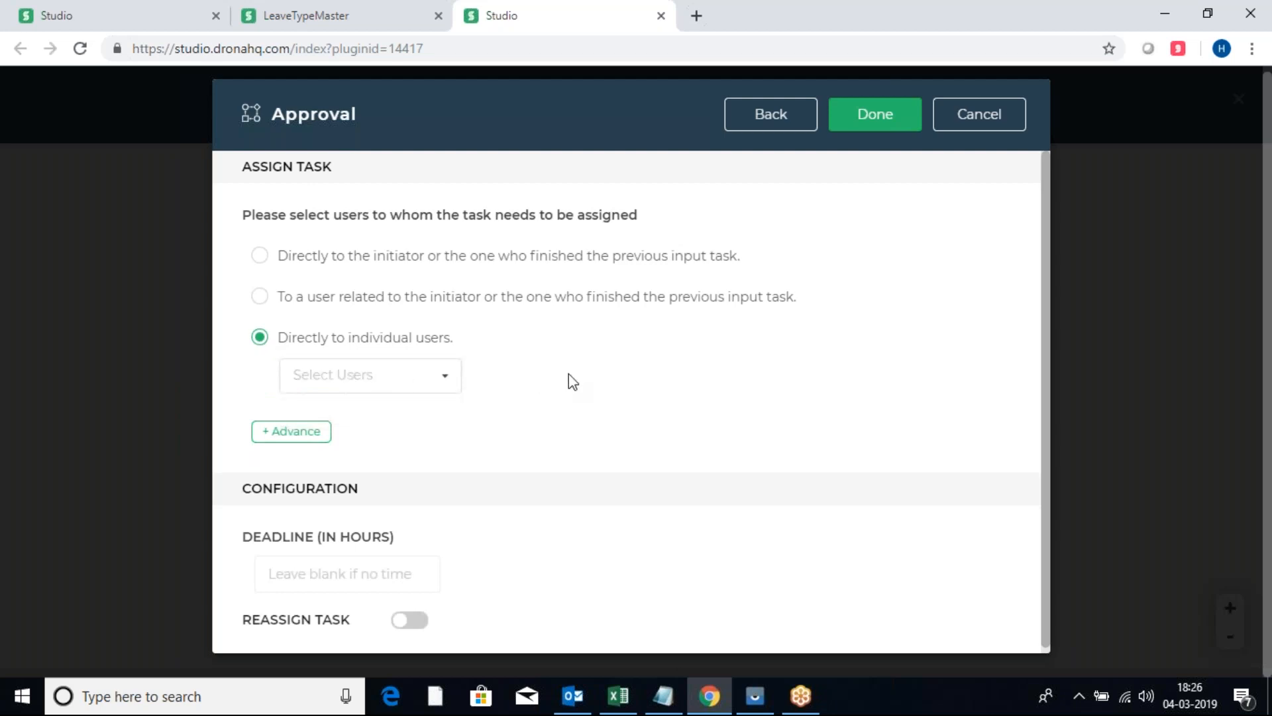
pyautogui.click(446, 376)
pyautogui.click(549, 380)
pyautogui.click(455, 377)
pyautogui.click(548, 380)
pyautogui.scroll(-1, 550, 383)
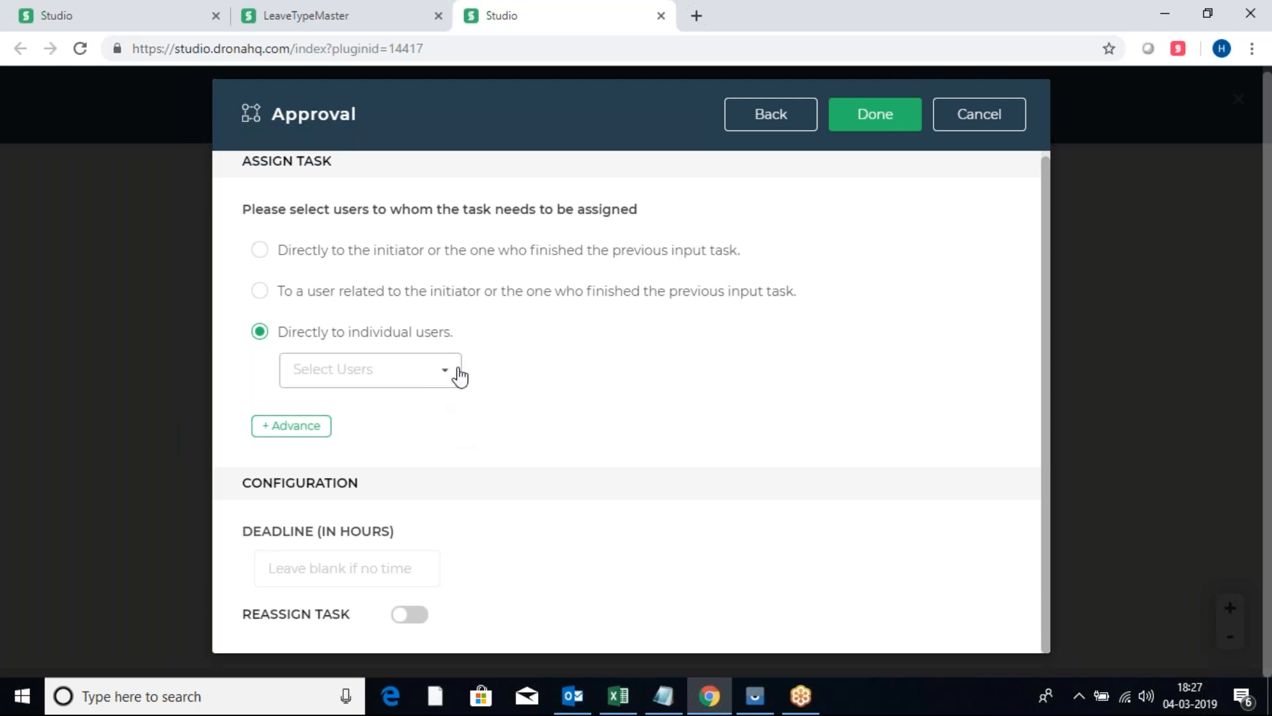
pyautogui.scroll(1, 460, 376)
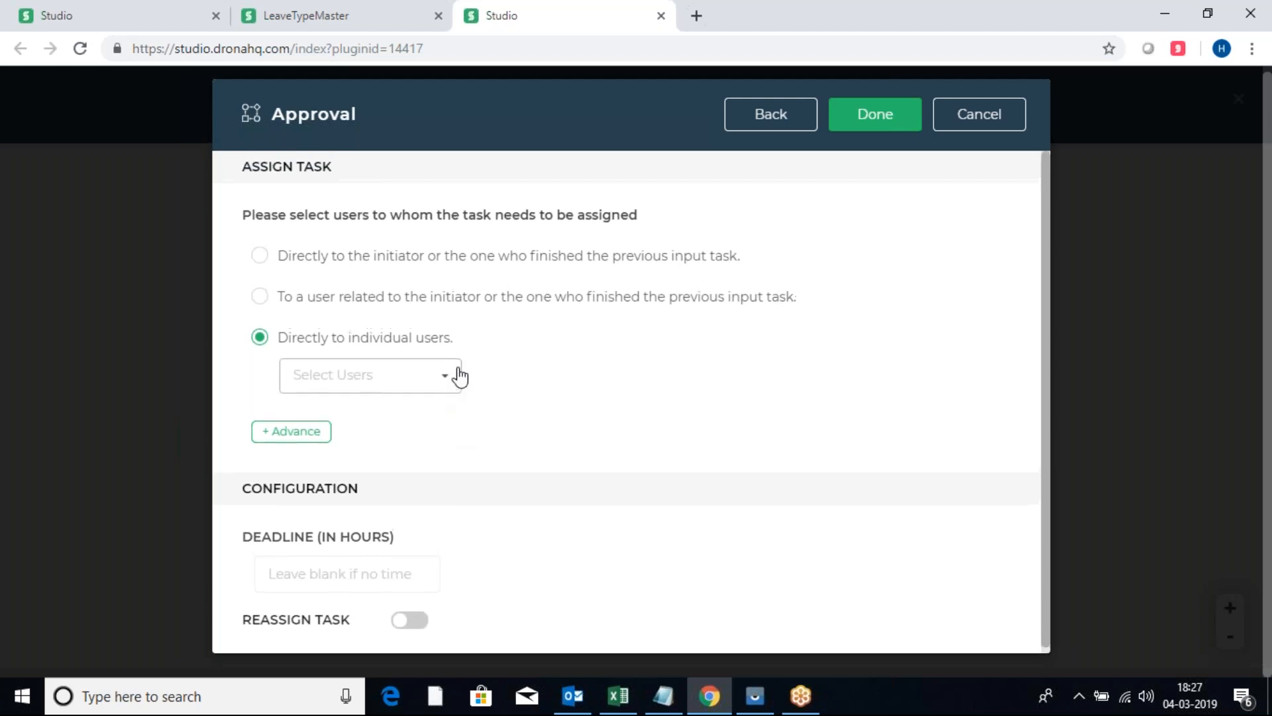
pyautogui.click(897, 127)
pyautogui.click(951, 124)
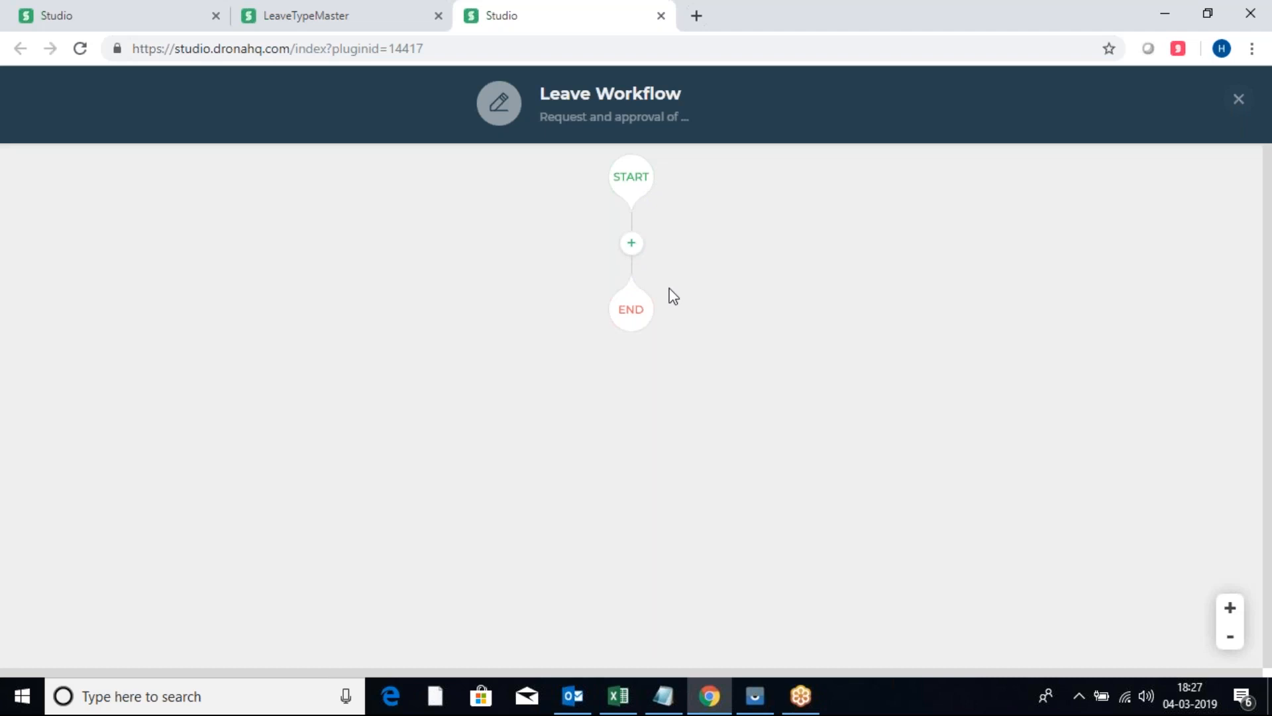
# Close the workflow and publish Sample App with the release notes "Initial Relese"
pyautogui.click(1239, 99)
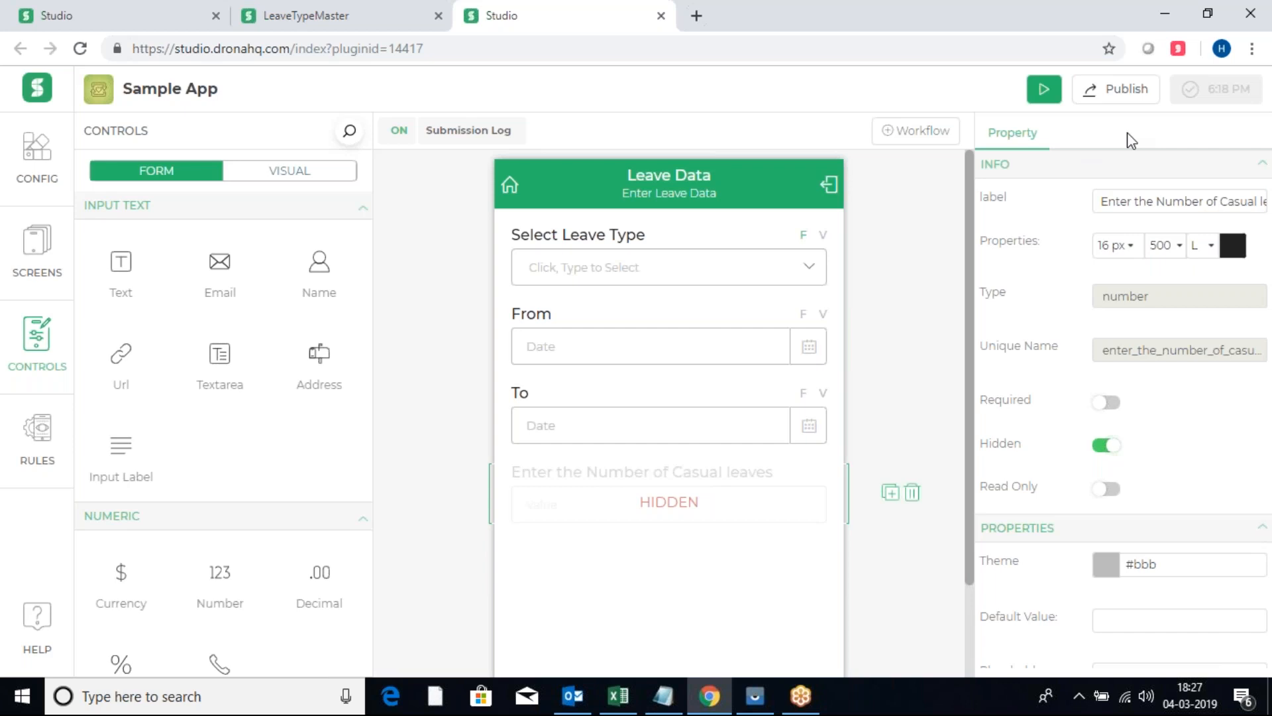
pyautogui.click(1118, 98)
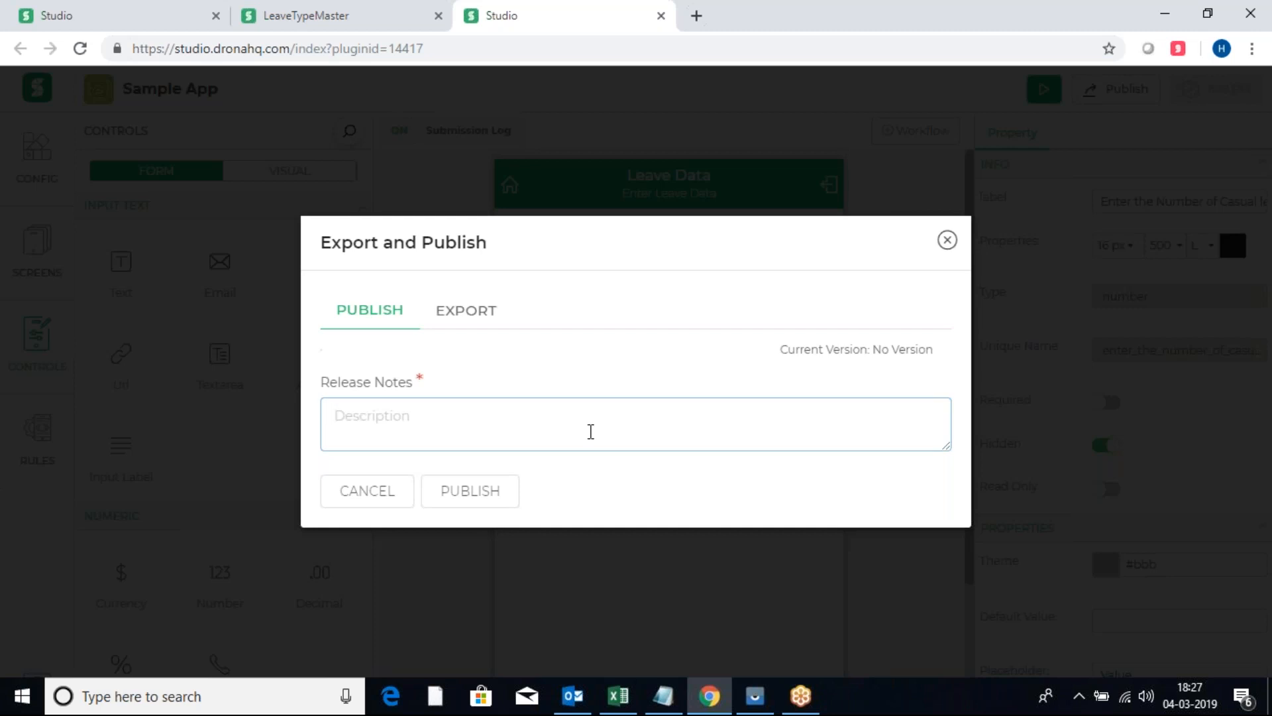
pyautogui.click(463, 310)
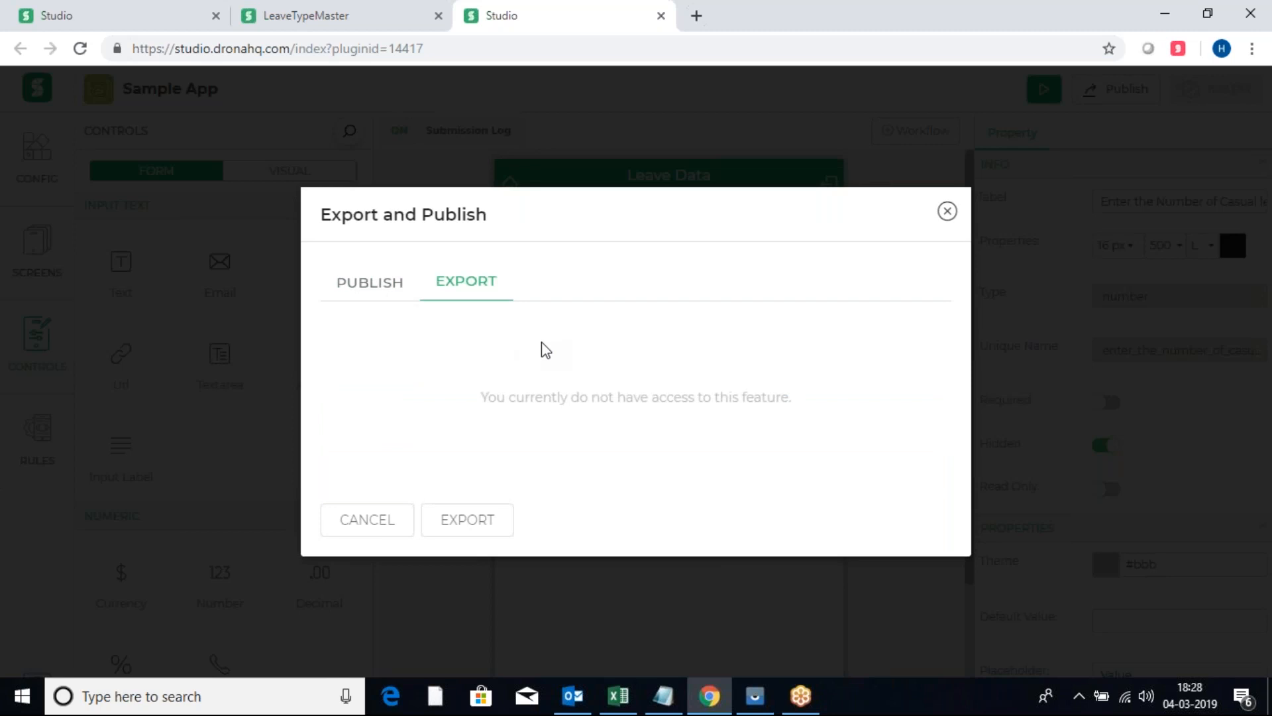
pyautogui.click(345, 285)
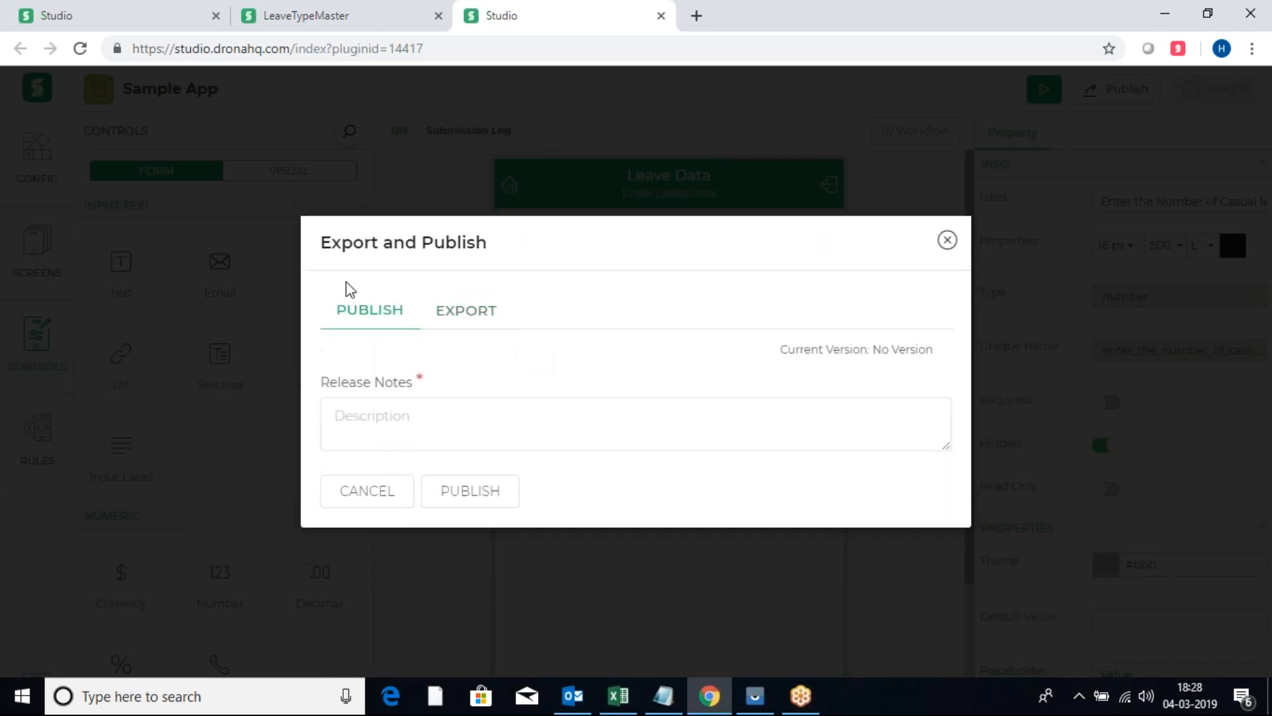
pyautogui.click(443, 427)
pyautogui.write('Initial ')
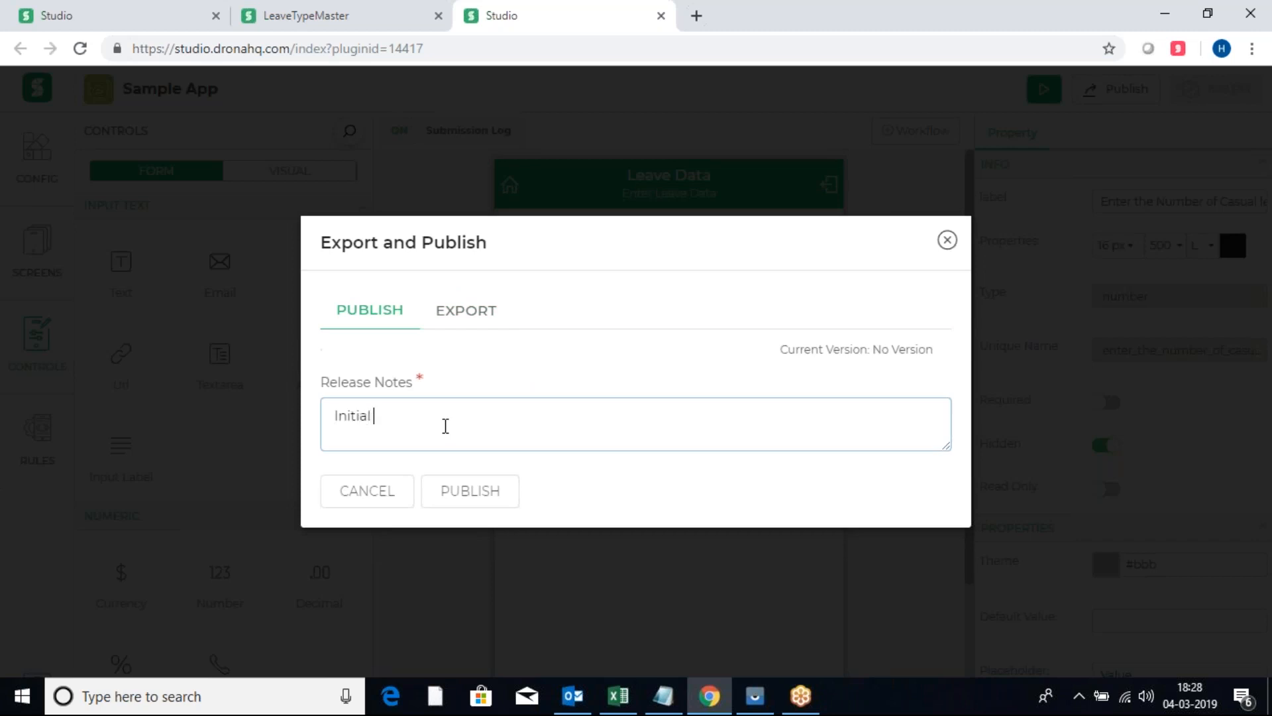
pyautogui.write('Relese')
pyautogui.click(463, 495)
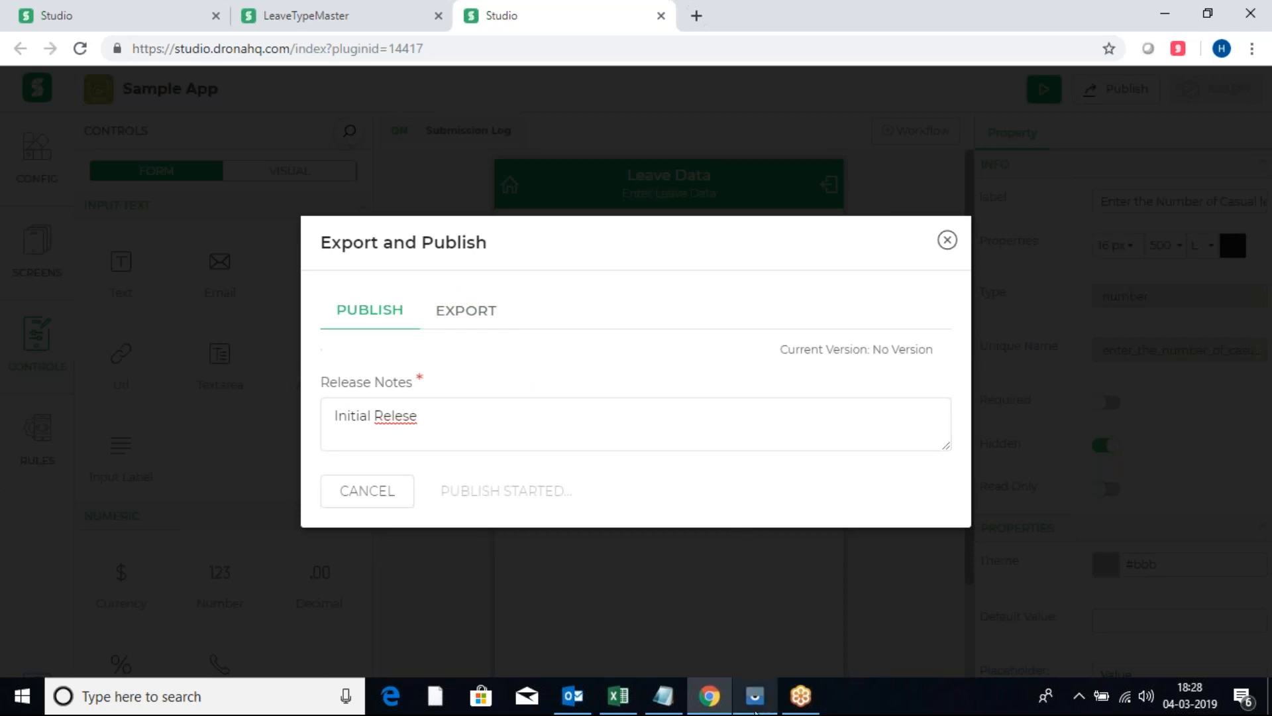
# Switch to the mirrored phone window and launch Sample App from the DronaHQ mobile app
pyautogui.click(755, 712)
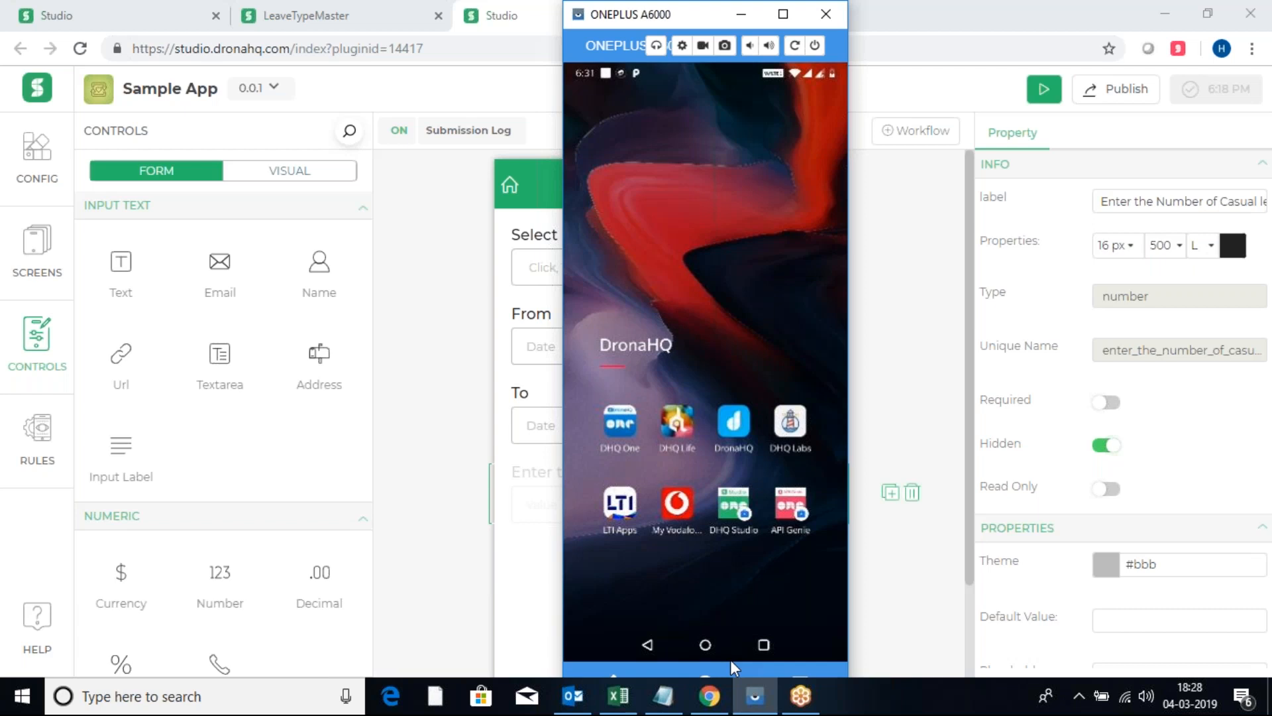
pyautogui.click(733, 423)
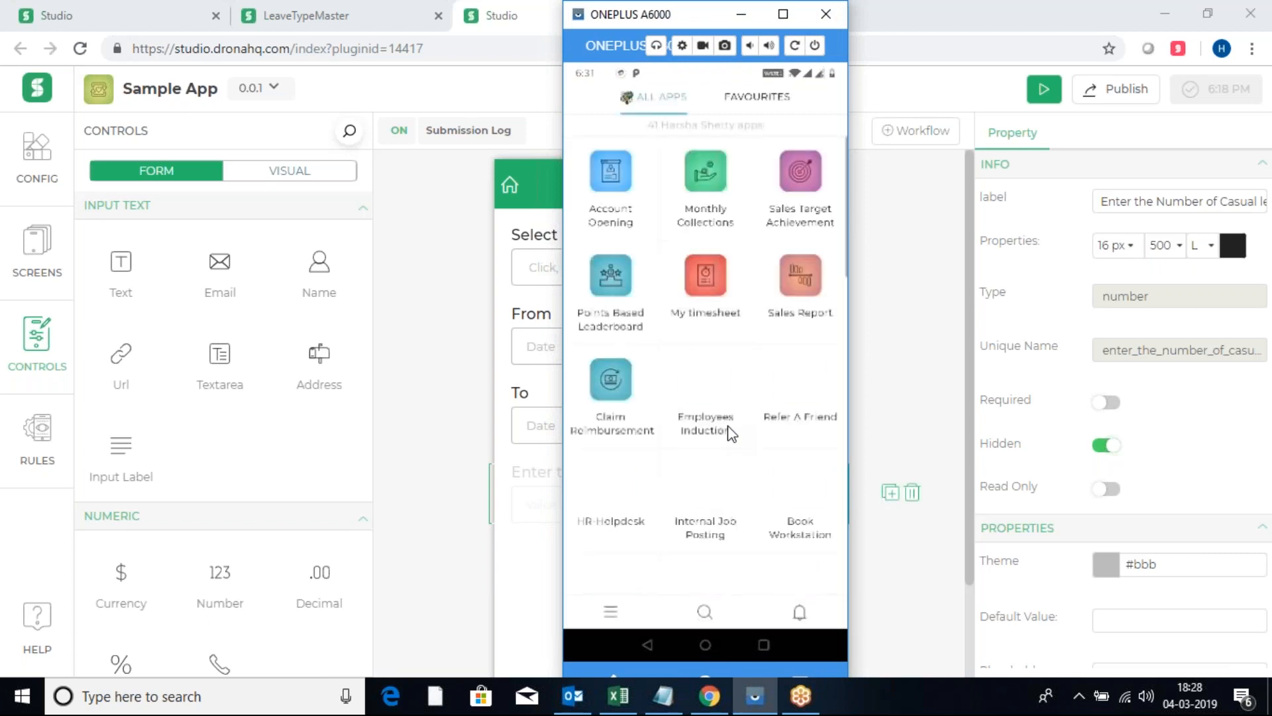
pyautogui.scroll(-5, 731, 433)
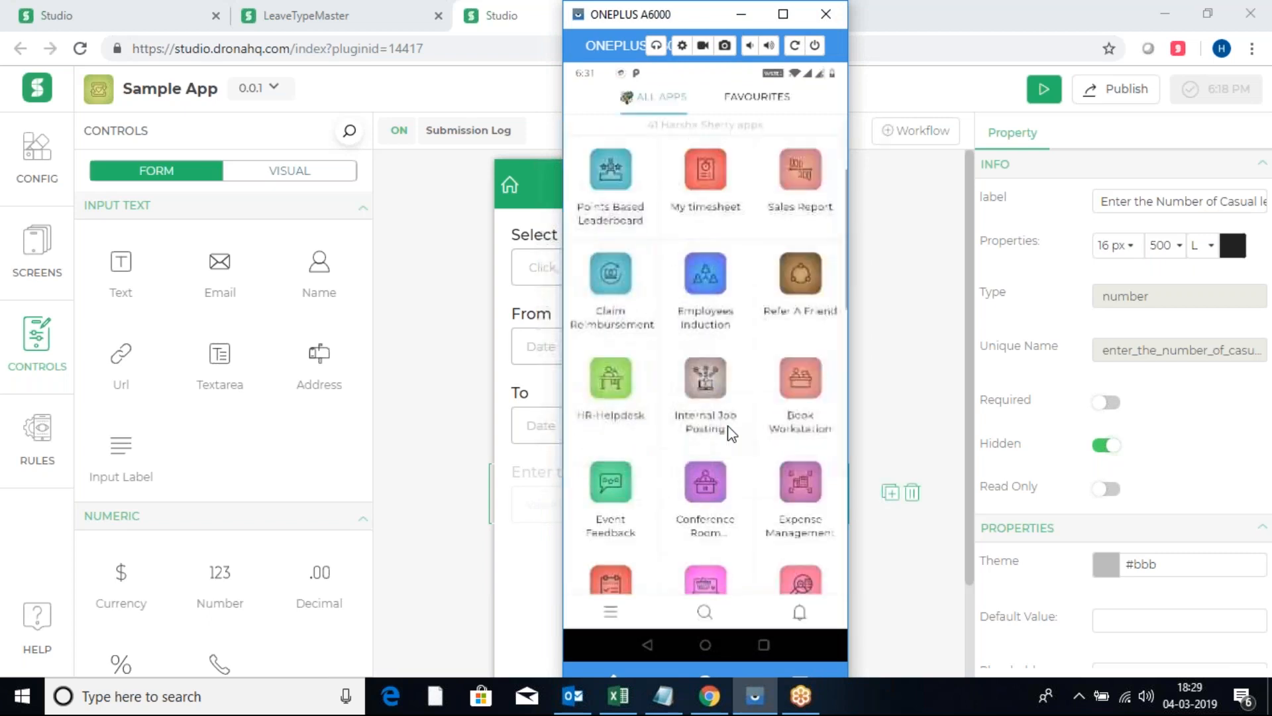
pyautogui.scroll(-4, 732, 434)
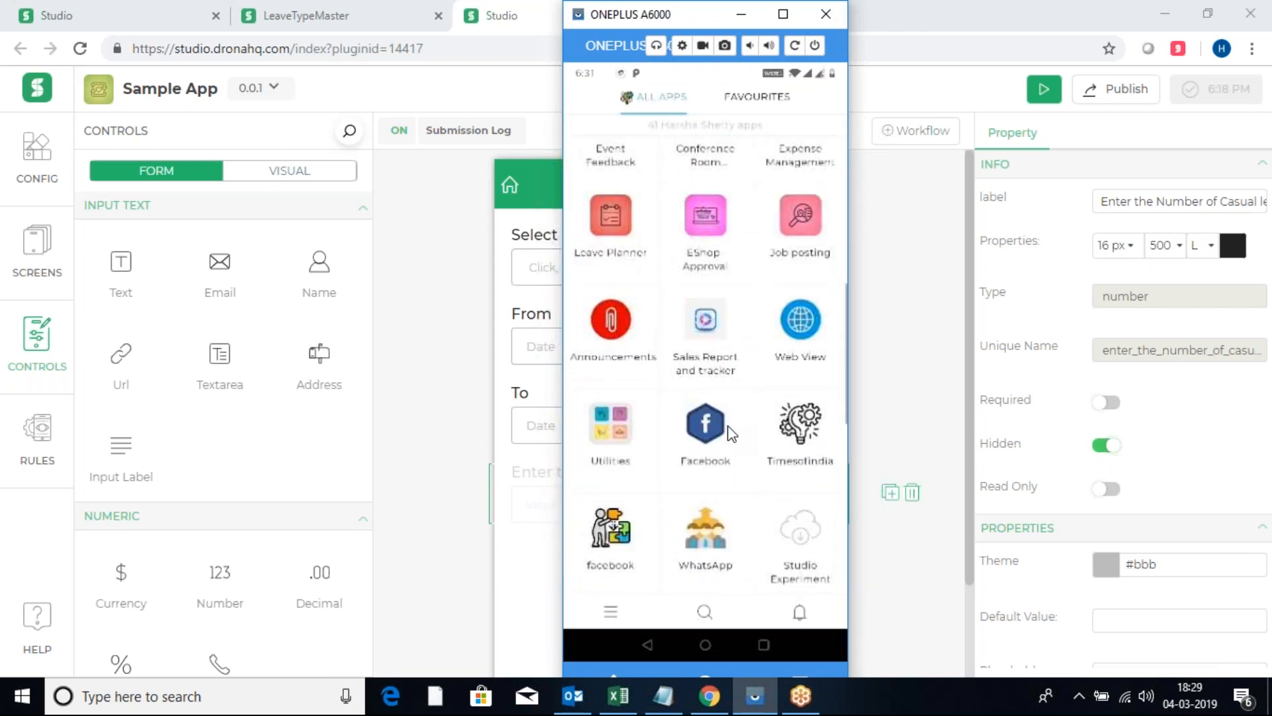
pyautogui.scroll(-8, 732, 434)
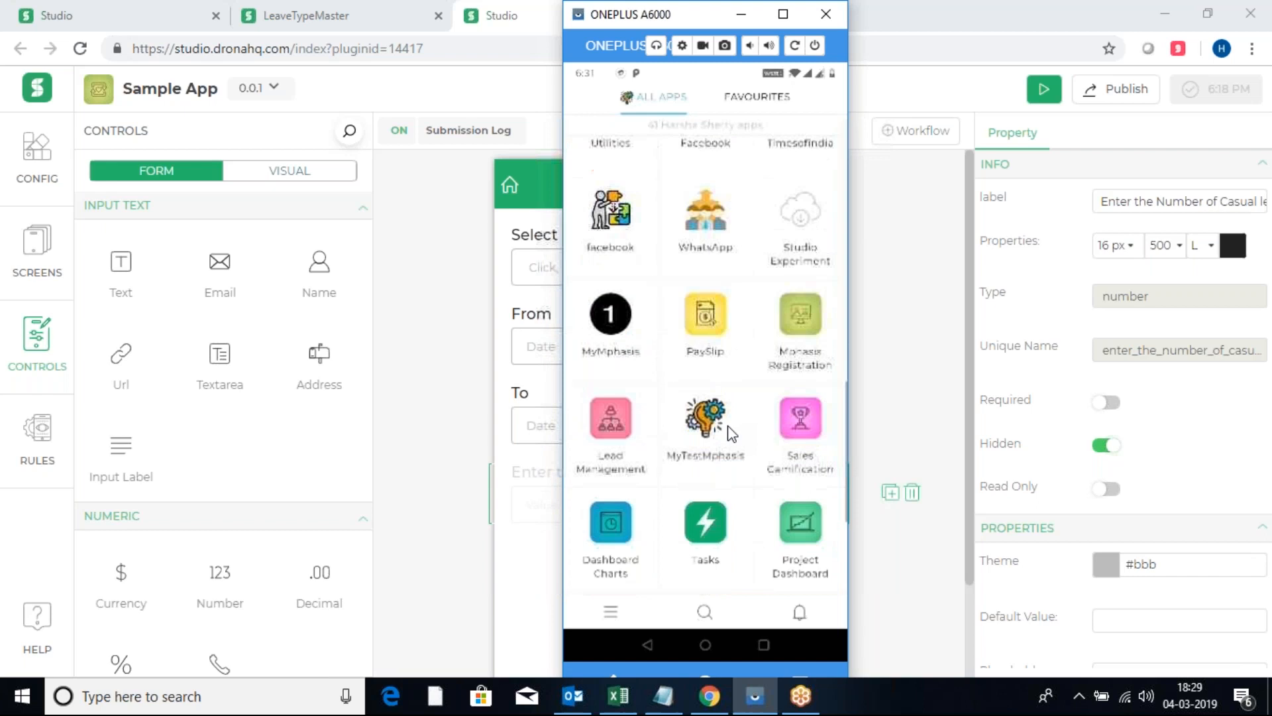
pyautogui.scroll(-1, 732, 434)
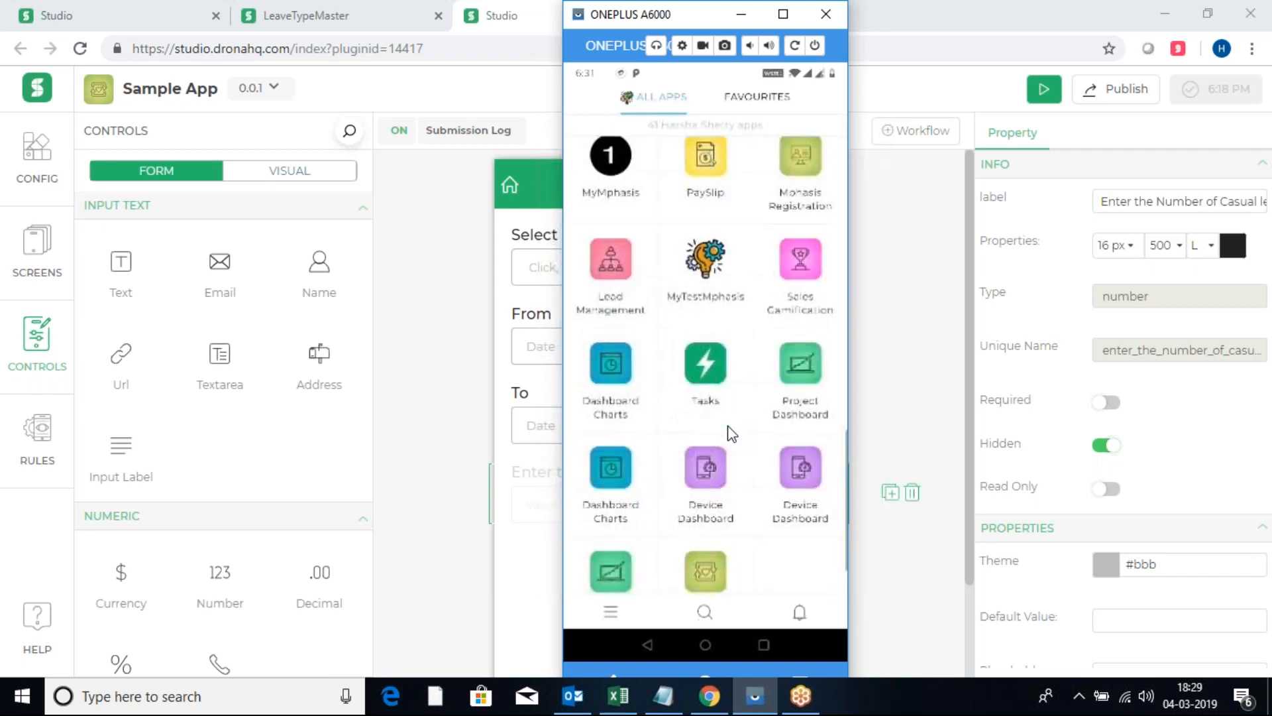
pyautogui.scroll(-2, 731, 434)
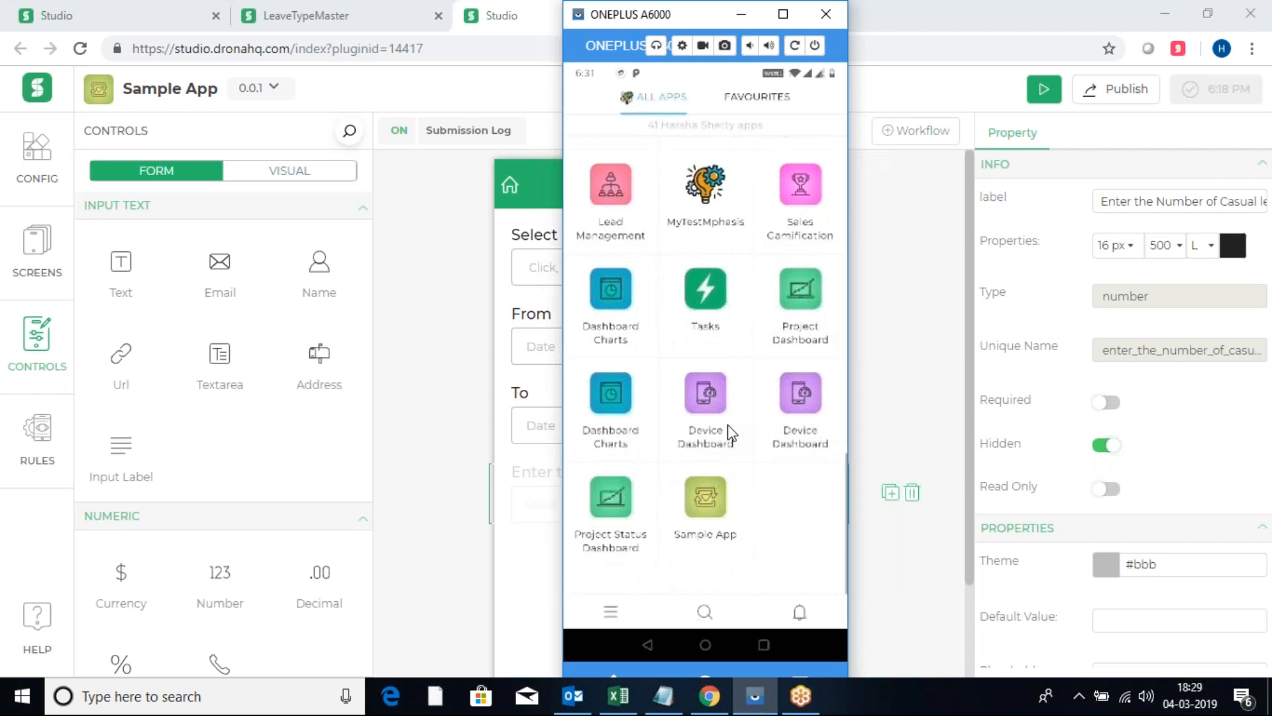
pyautogui.click(718, 516)
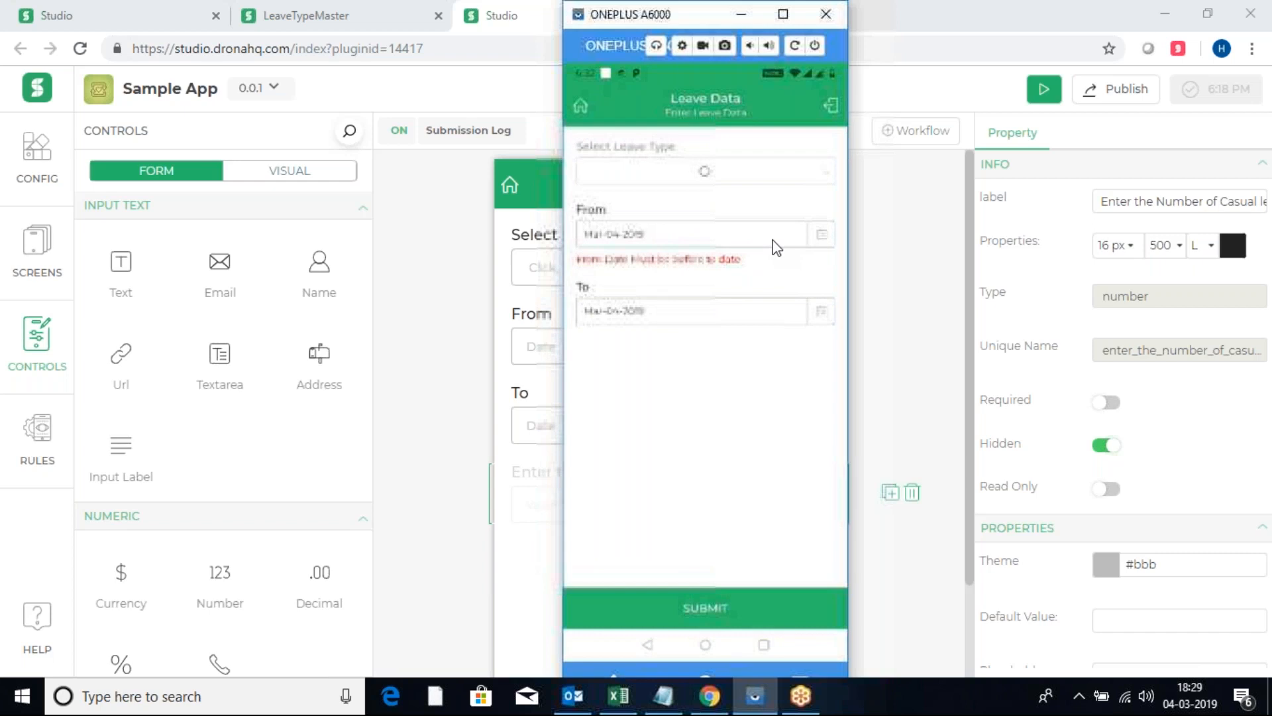
# Return to the Studio browser window and look over the Leave Data page
pyautogui.click(889, 374)
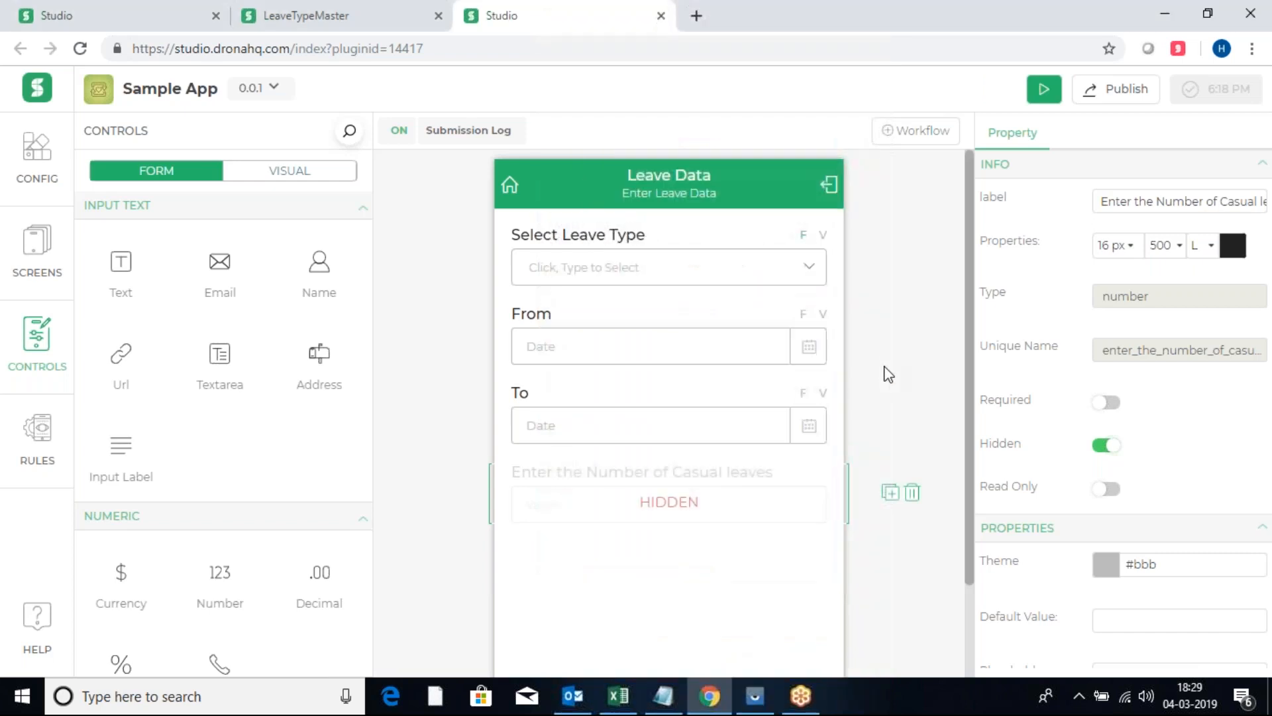
pyautogui.click(878, 361)
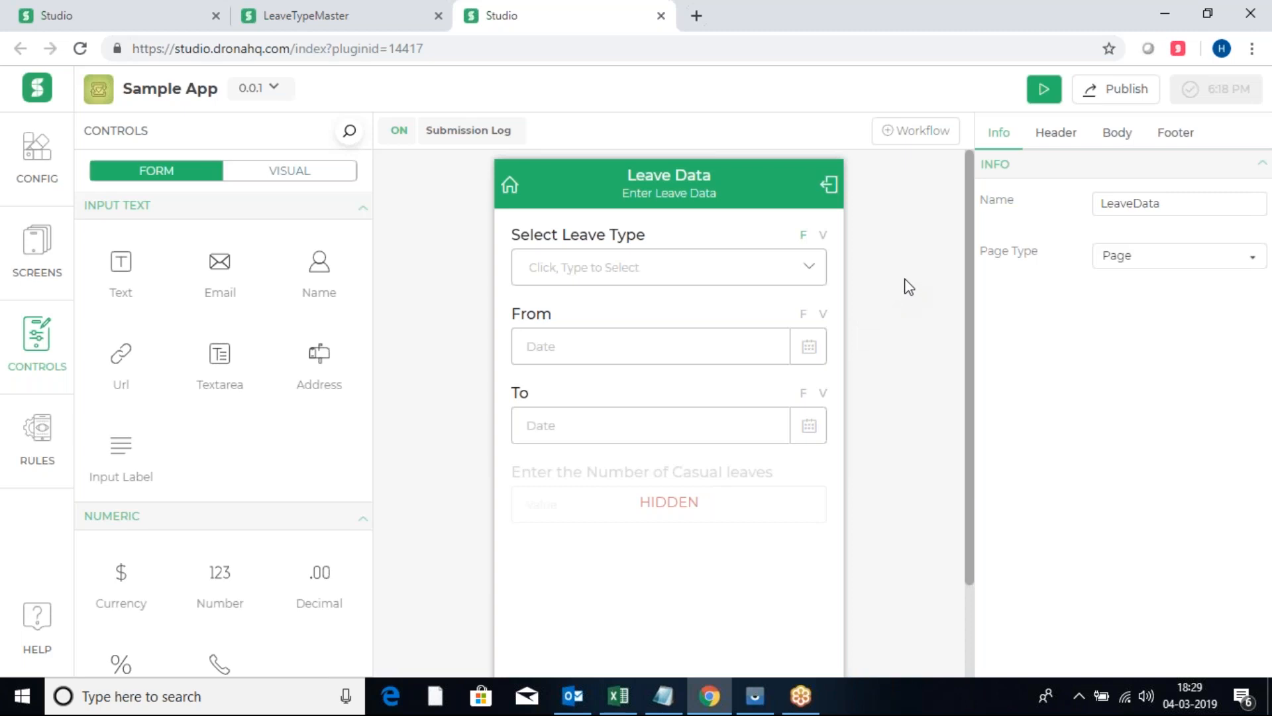
pyautogui.scroll(-2, 909, 286)
pyautogui.scroll(2, 907, 287)
pyautogui.click(1250, 654)
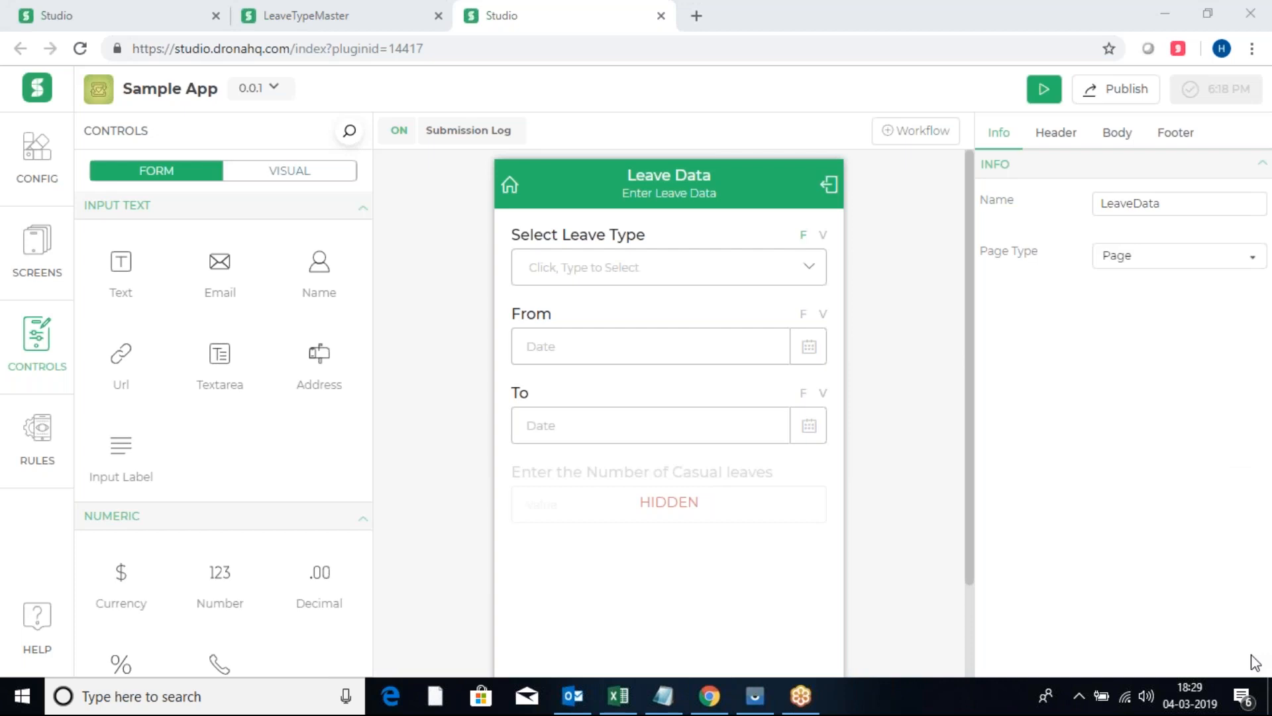